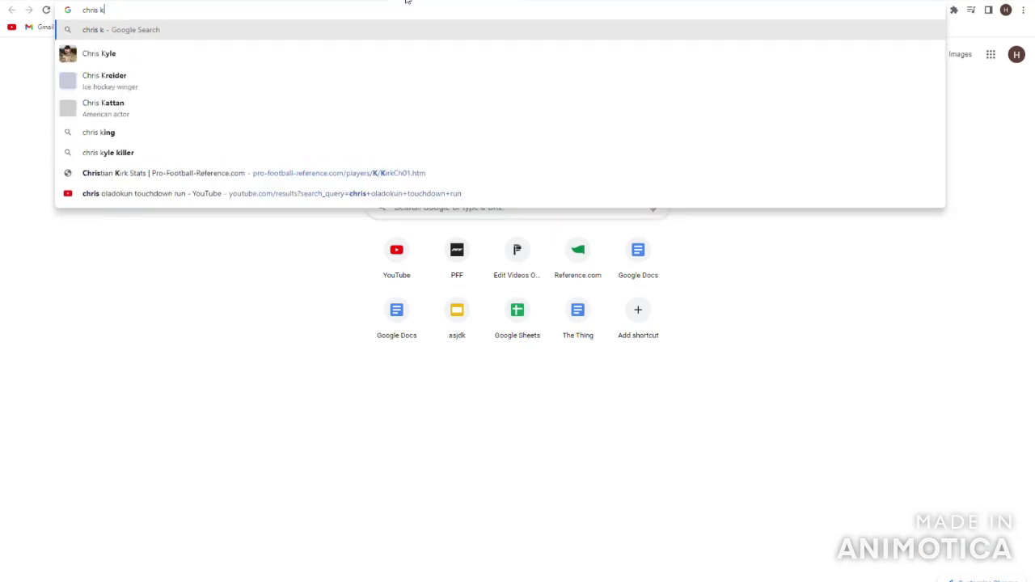
- Search the web for Chris Oladokun and check the fourth-string quarterback slot on ESPN's Pittsburgh Steelers depth chart
key(Return)
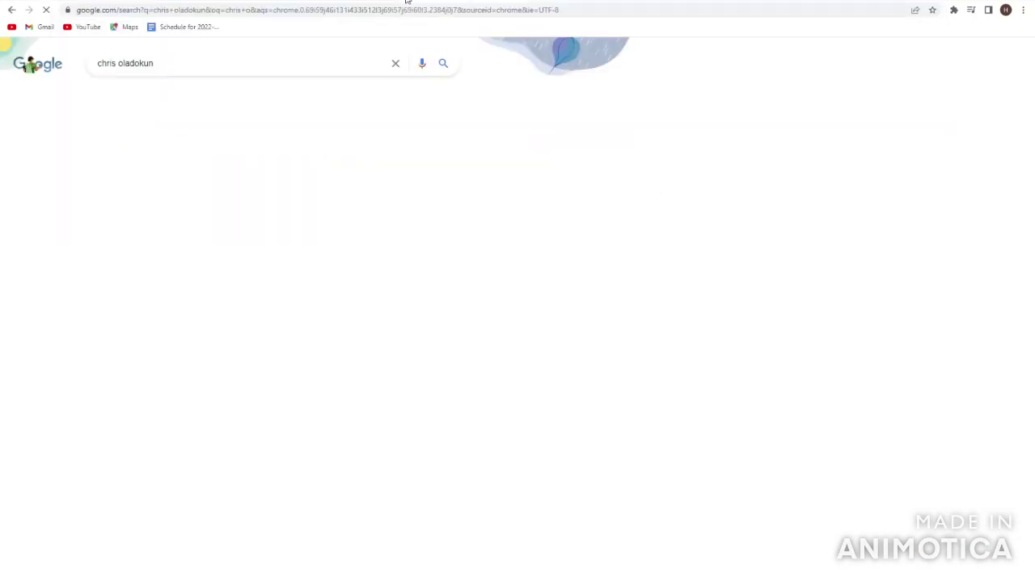
drag(533, 222, 708, 232)
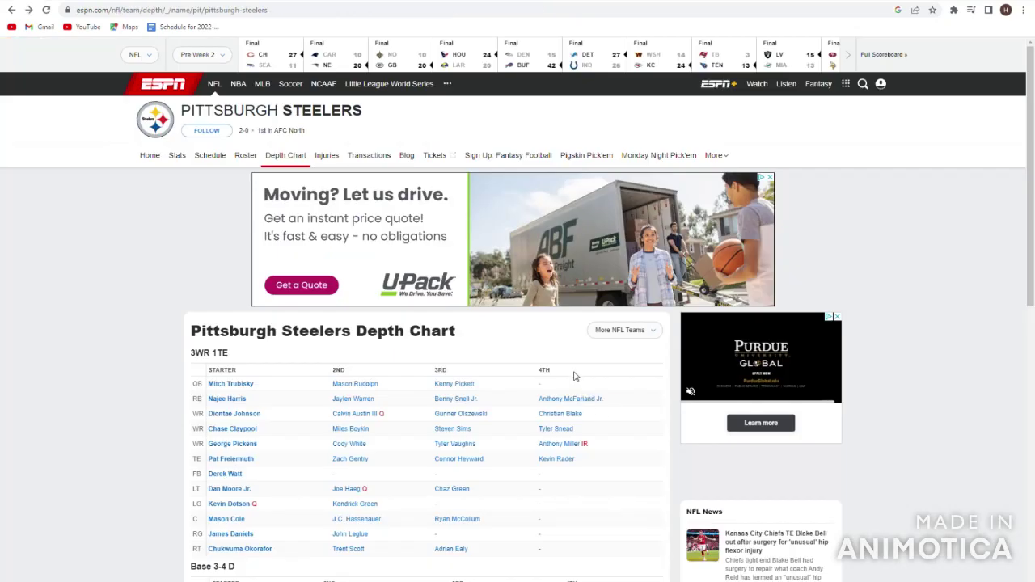
triple_click(544, 381)
drag(543, 382, 571, 380)
- Open Mason Rudolph's player page from the depth chart, review his 2021 season stats, and return to the chart
click(335, 378)
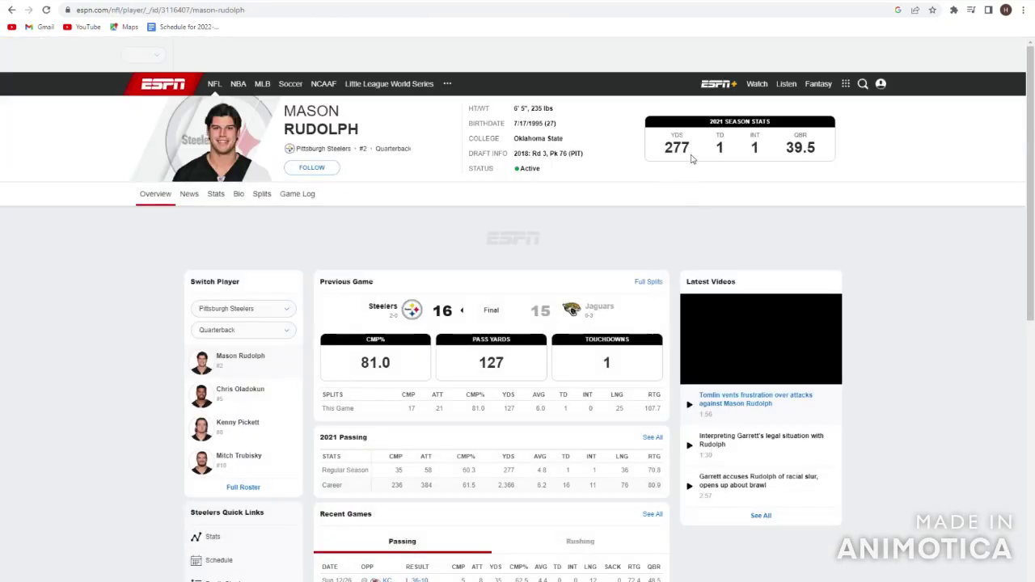
drag(662, 152, 860, 147)
click(860, 147)
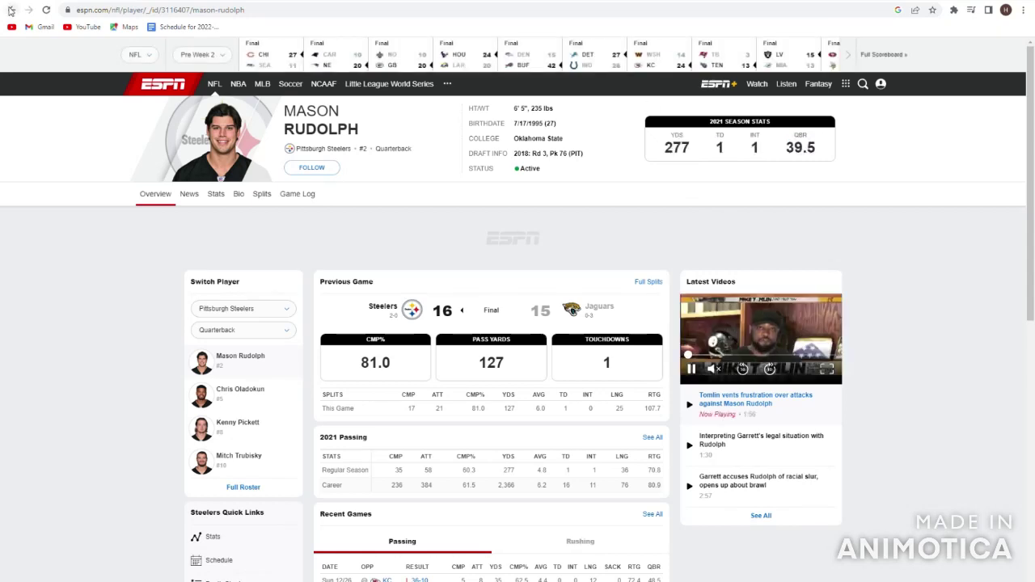
key(alt+Left)
drag(393, 308, 283, 300)
click(283, 300)
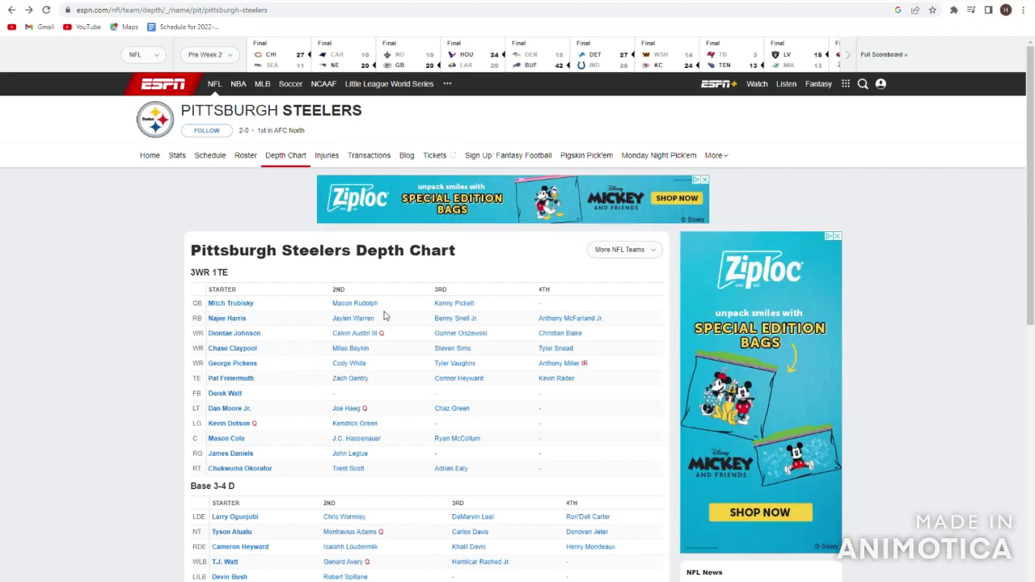
- View Kenny Pickett's player page from the depth chart and return to the chart
drag(425, 307, 526, 308)
click(442, 309)
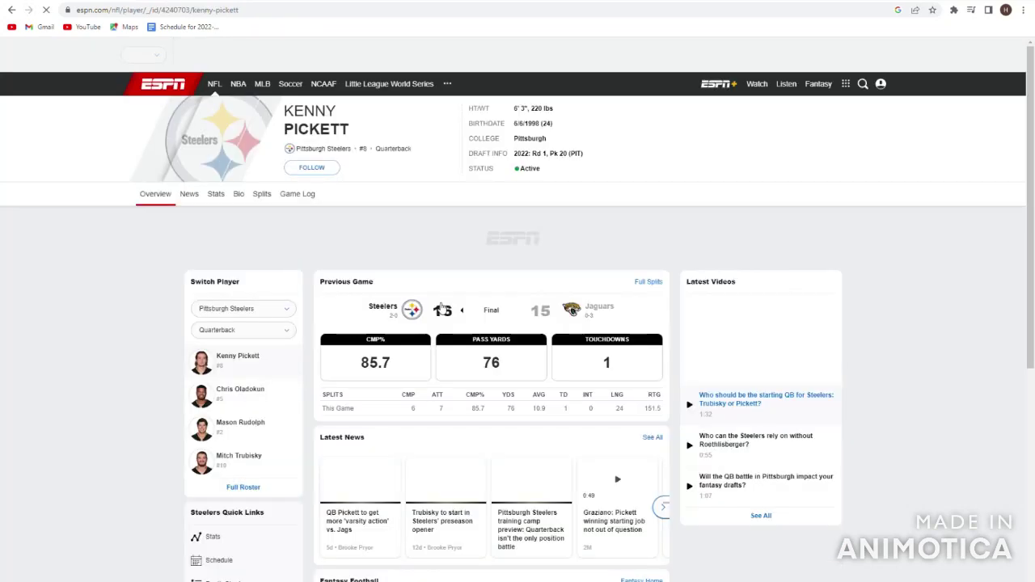
key(alt+Left)
drag(418, 282, 503, 300)
click(504, 299)
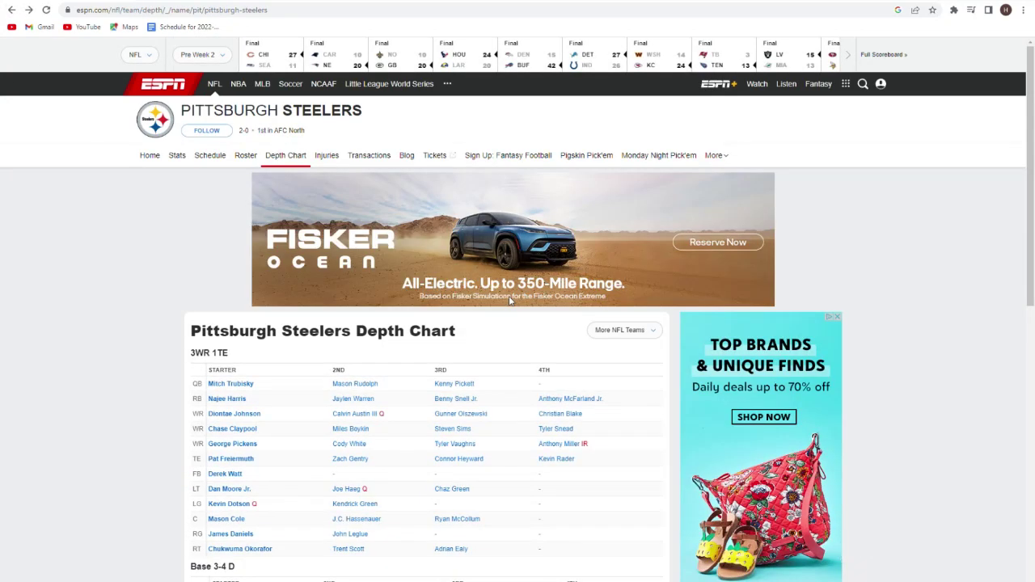
- Examine the third- and fourth-string entries in the quarterback row of the Steelers depth chart
drag(477, 383, 430, 388)
click(429, 391)
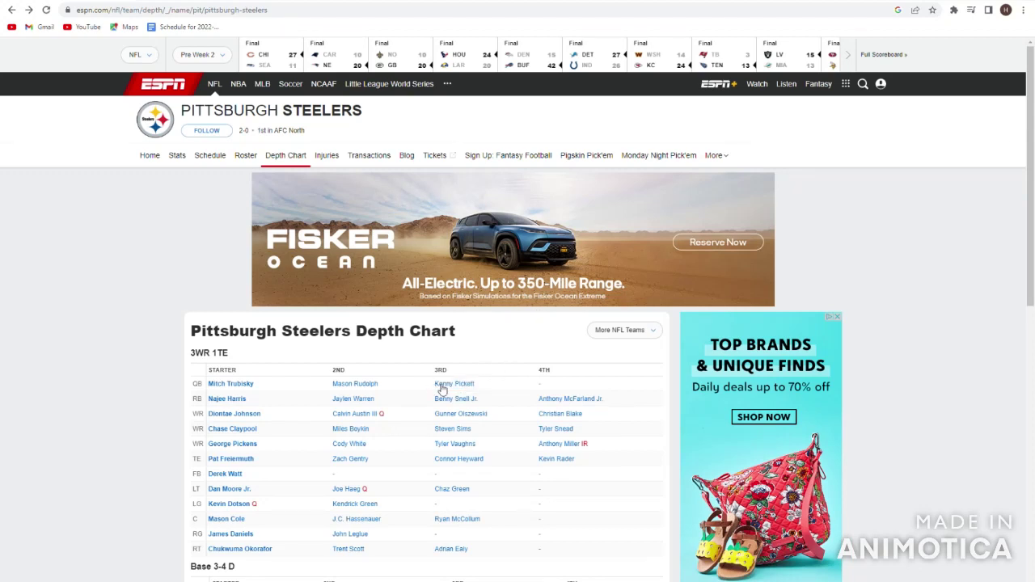
drag(434, 385, 480, 385)
click(426, 383)
click(497, 385)
drag(491, 387, 580, 387)
click(428, 384)
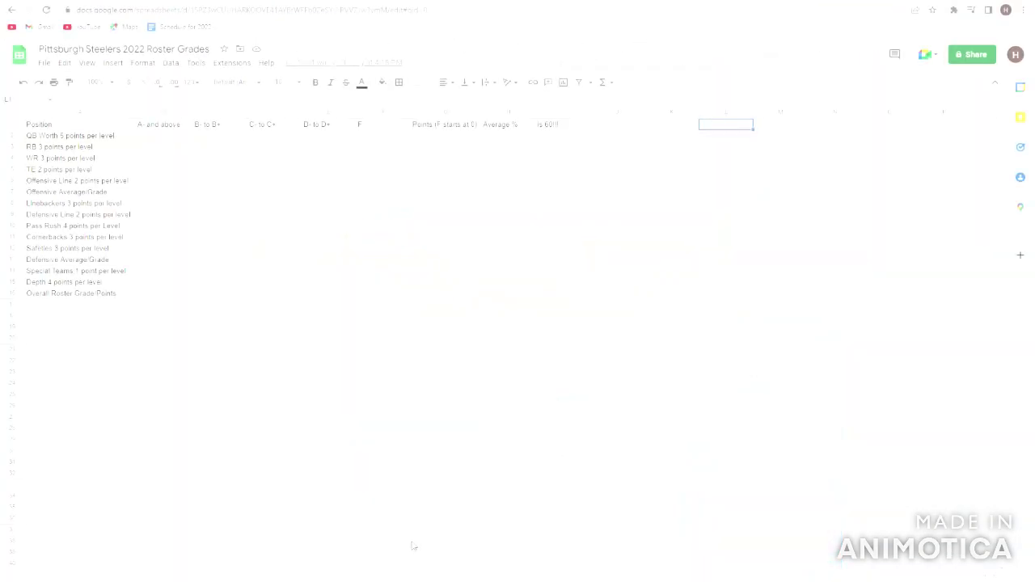
- In the Pittsburgh Steelers 2022 Roster Grades sheet, enter a C- grade for QB in cell D2, under C- to C+
key(Down)
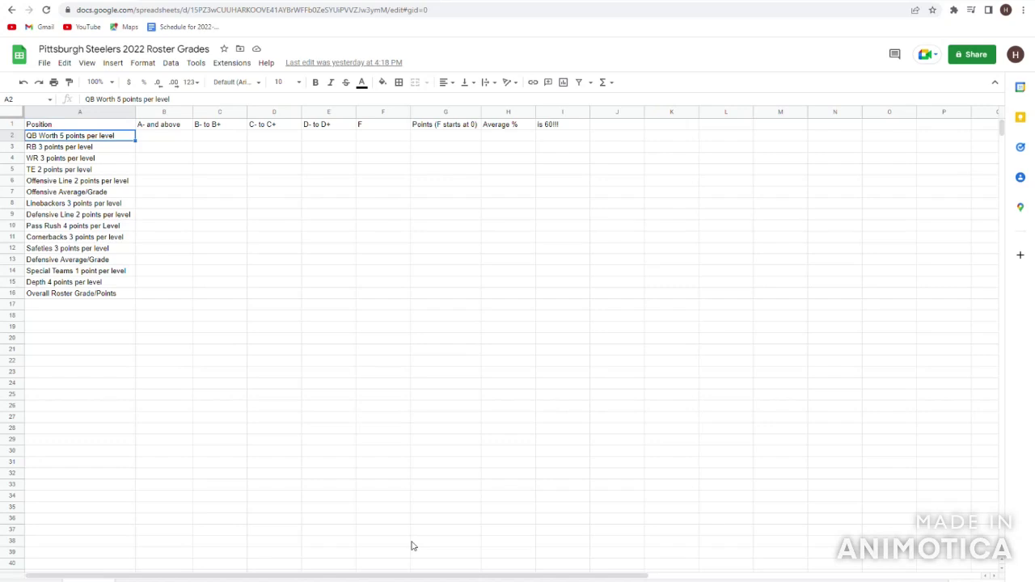
key(Right)
key(Right)
key(Right)
key(Right)
key(Right)
key(Right)
key(Right)
key(Left)
key(Left)
key(Left)
key(Left)
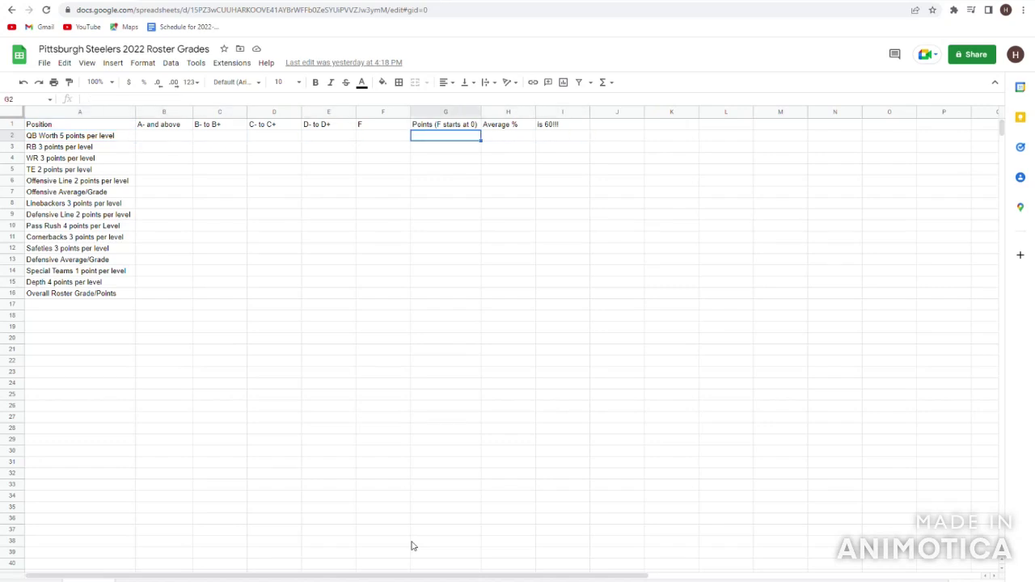
text(C)
key(Return)
key(Up)
text(C-)
key(Delete)
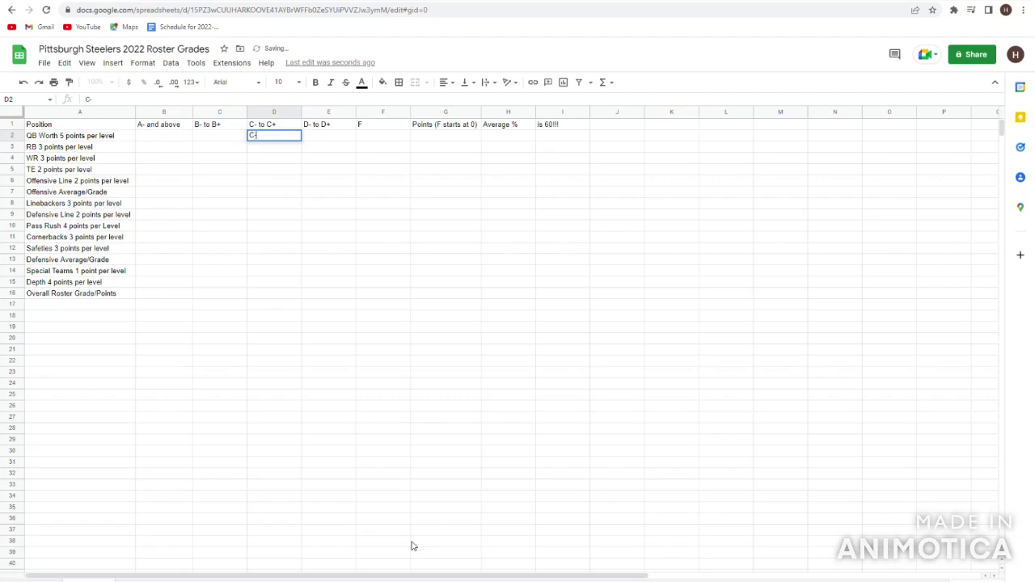
- Enter 17.33/30 as the QB points in cell G2 and go to the RB row
key(Left)
key(Left)
key(Right)
key(Right)
key(Right)
key(Right)
key(Right)
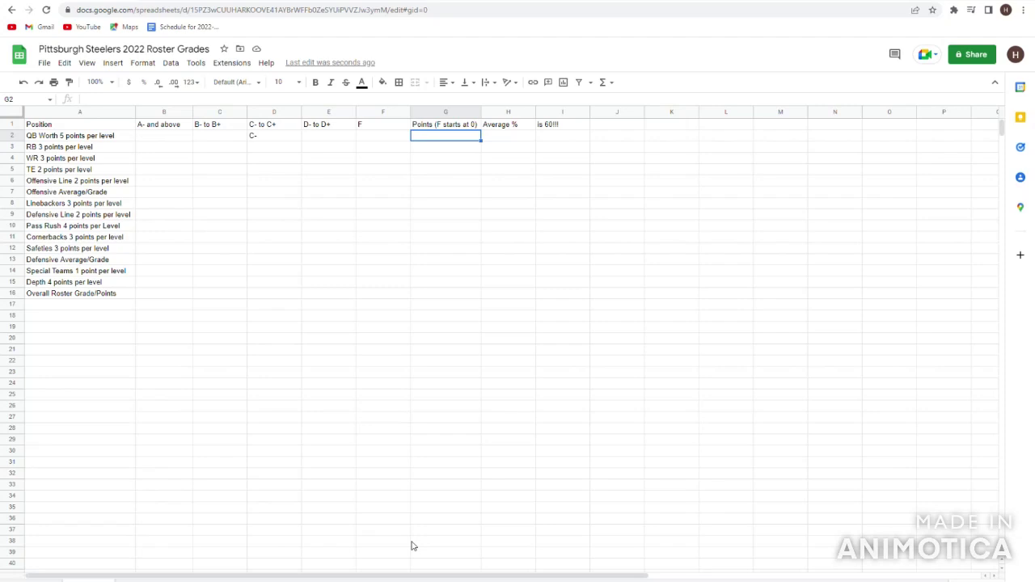
text(17.33/1)
key(BackSpace)
text(30)
key(Return)
key(Left)
key(Left)
key(Left)
key(Left)
key(Left)
key(Left)
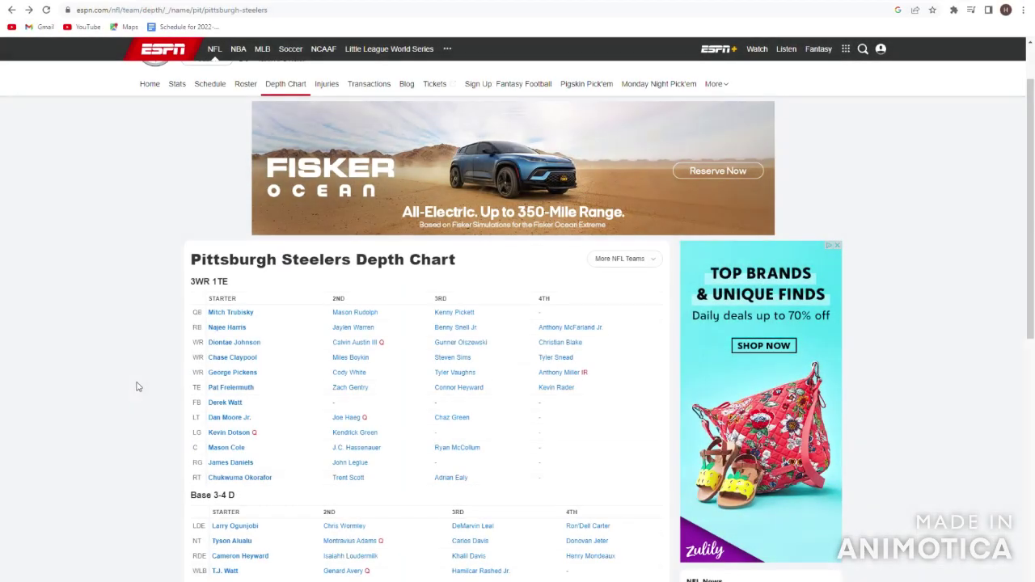
- Open Najee Harris's player page from the ESPN depth chart and review his 2021 season attempts, yards, touchdowns and average
scroll(183, 427, down, 2)
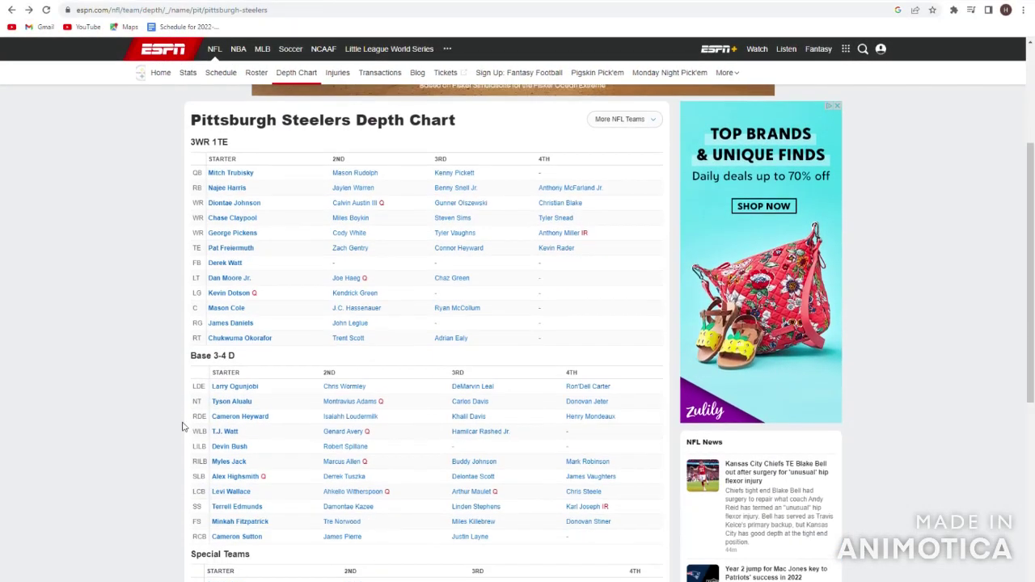
scroll(182, 427, up, 1)
scroll(182, 427, up, 2)
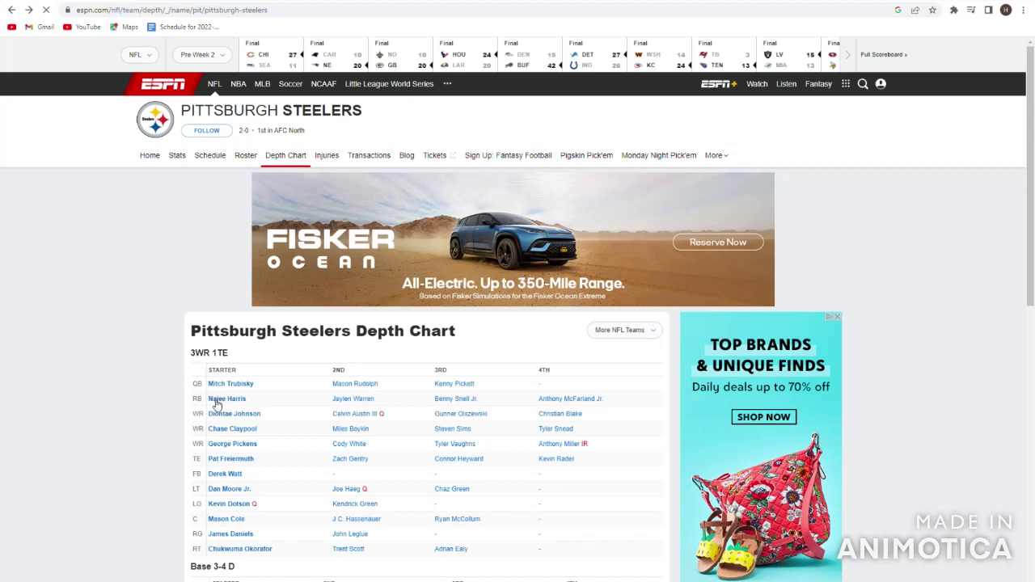
click(217, 401)
drag(589, 159, 790, 158)
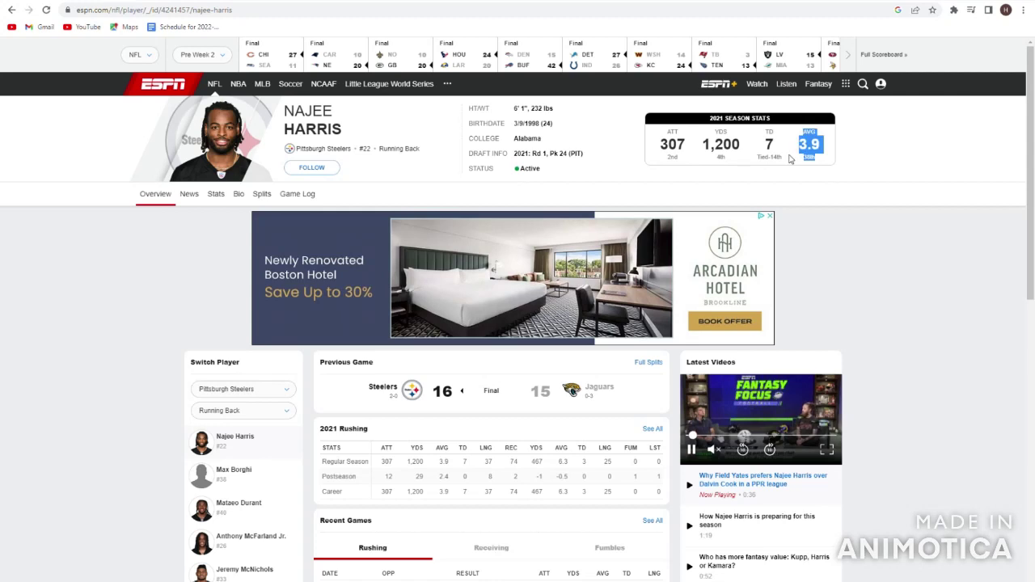
click(789, 170)
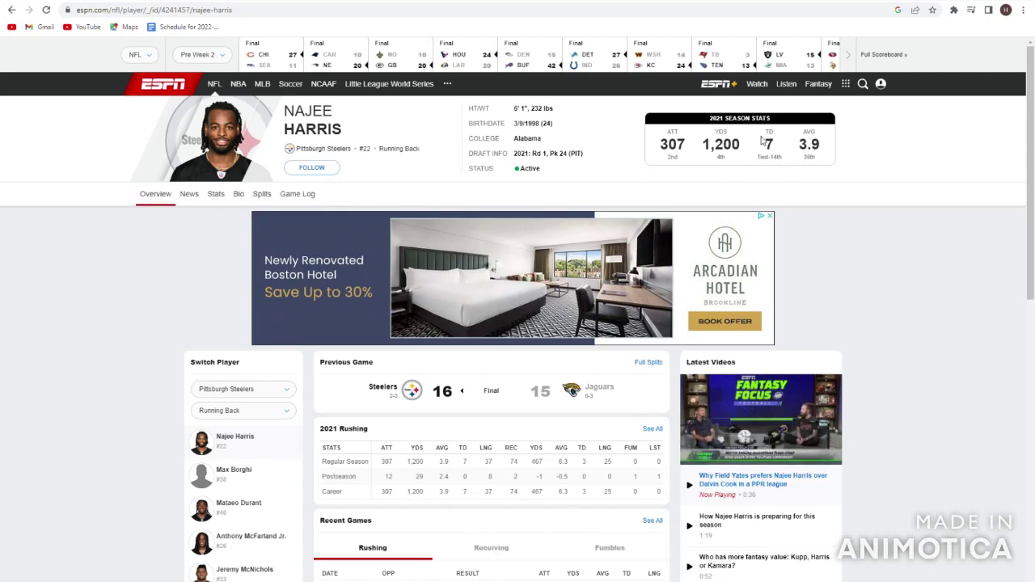
drag(682, 144, 739, 160)
click(738, 157)
drag(838, 153, 728, 183)
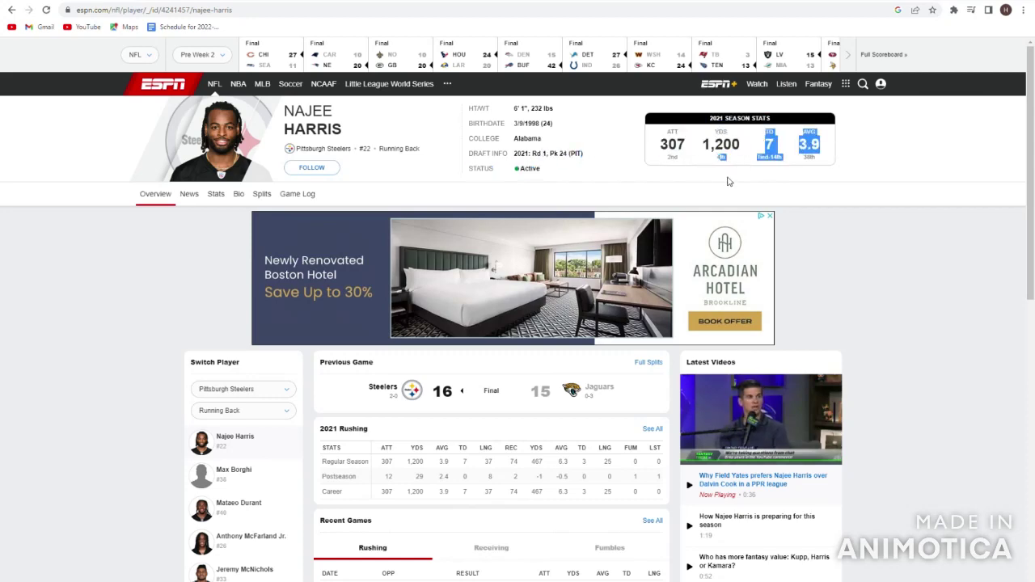
click(728, 183)
click(11, 10)
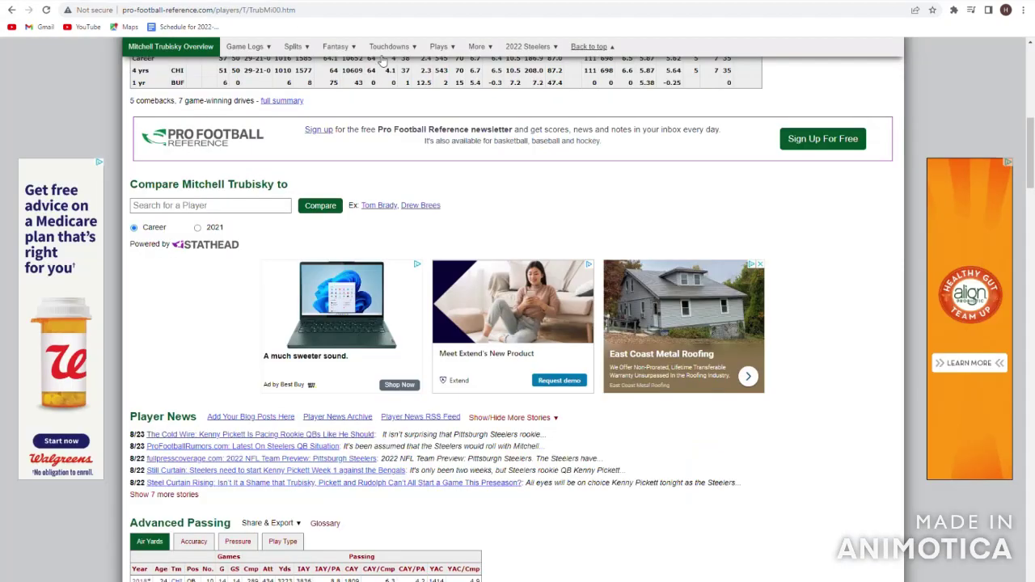
- Search Pro Football Reference for "najee harris" and open his player page
click(588, 46)
click(558, 68)
text(najje)
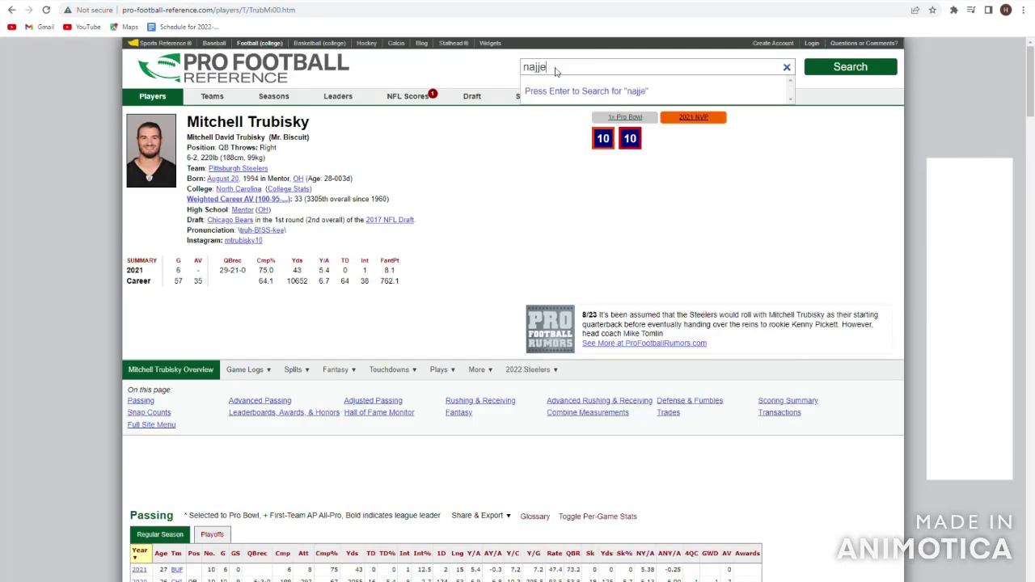
key(BackSpace)
key(BackSpace)
text(ee harris)
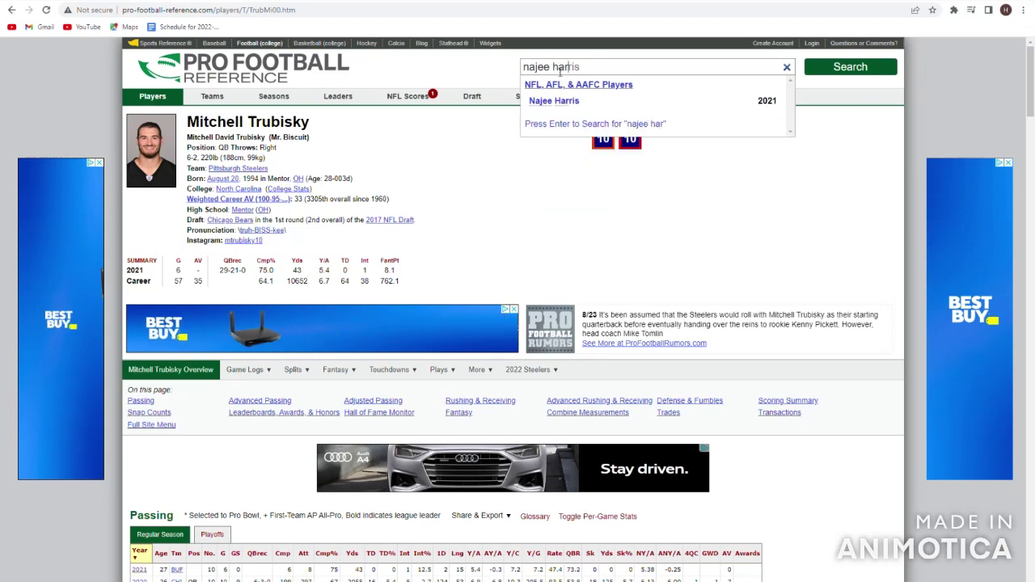
key(Return)
- Examine Najee Harris's Rushing & Receiving and Advanced Rushing & Receiving tables for 2021
scroll(328, 326, down, 3)
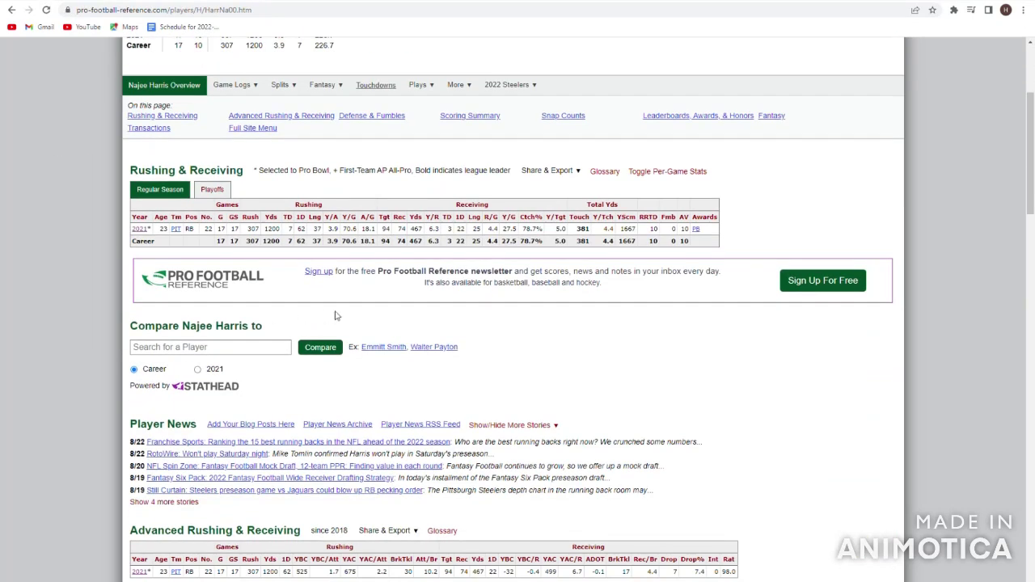
scroll(325, 316, up, 1)
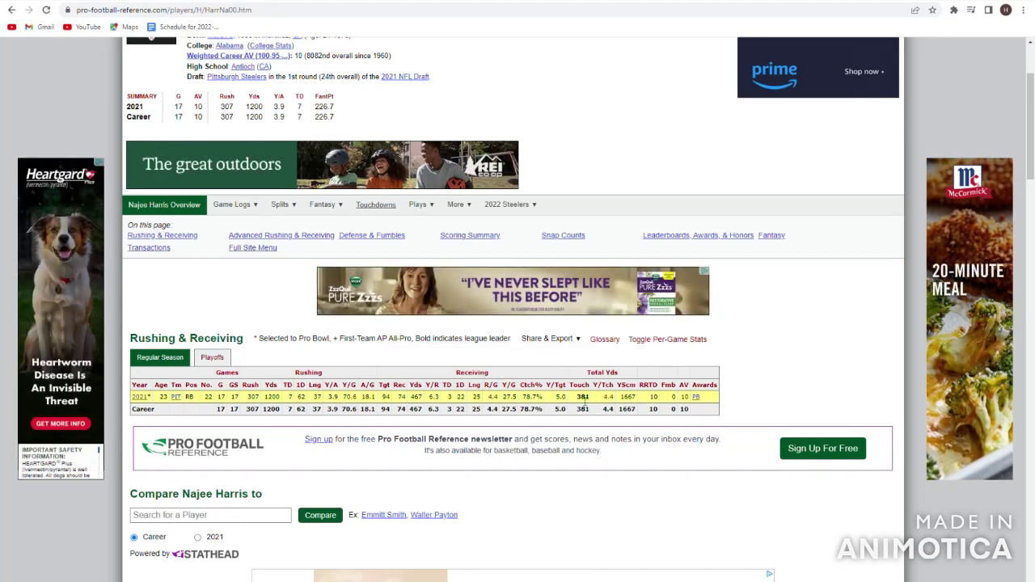
scroll(160, 389, down, 7)
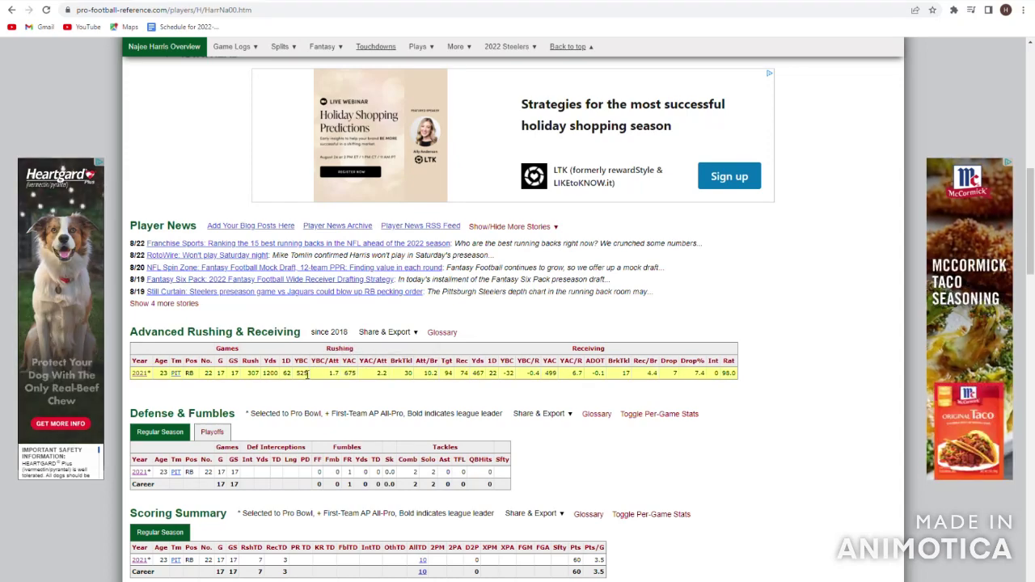
scroll(337, 377, up, 7)
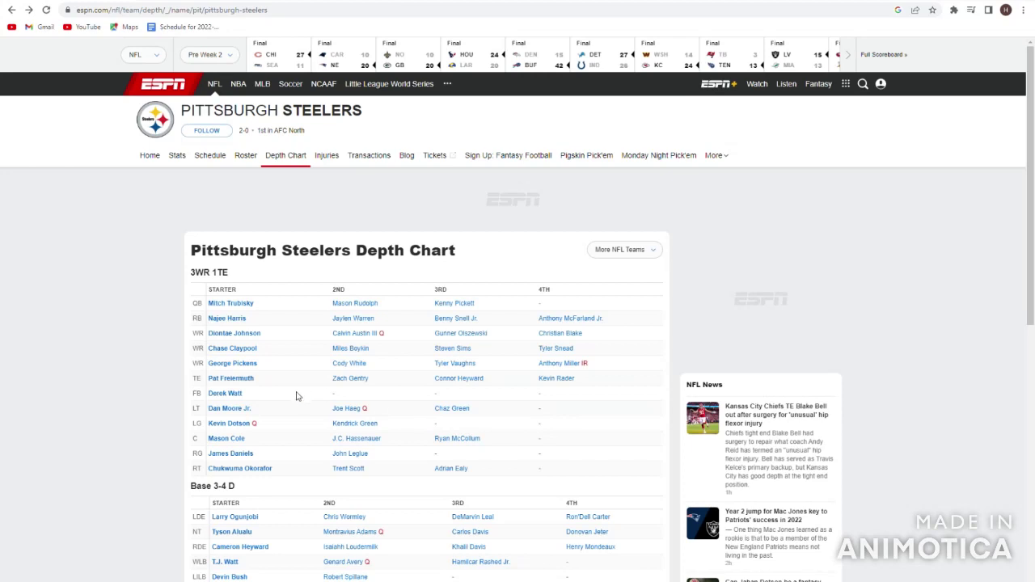
- Compare the top two running backs on the ESPN depth chart, view Jaylen Warren's player page, and return to the chart
drag(271, 411, 204, 404)
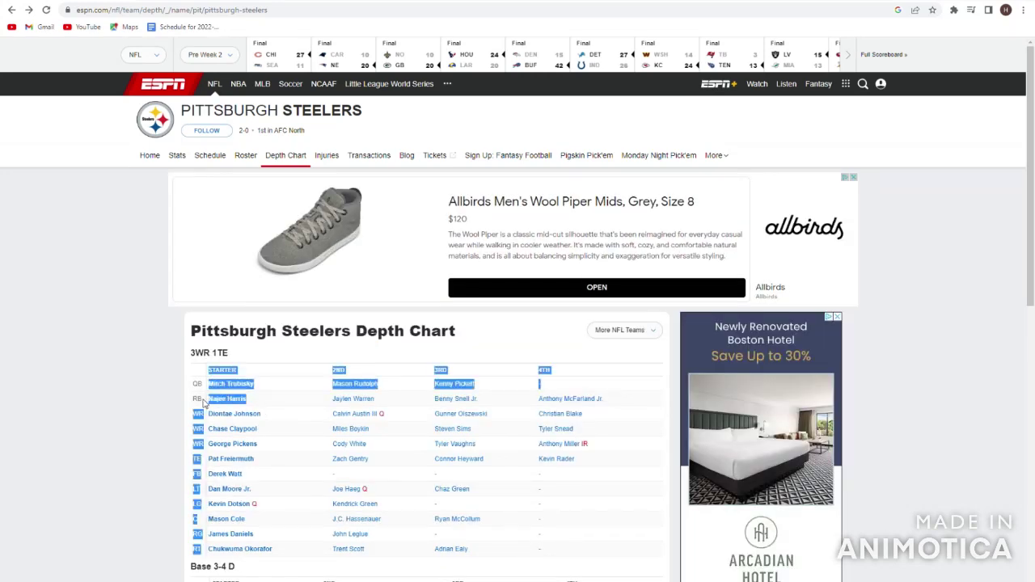
click(269, 409)
drag(332, 399, 383, 401)
click(394, 402)
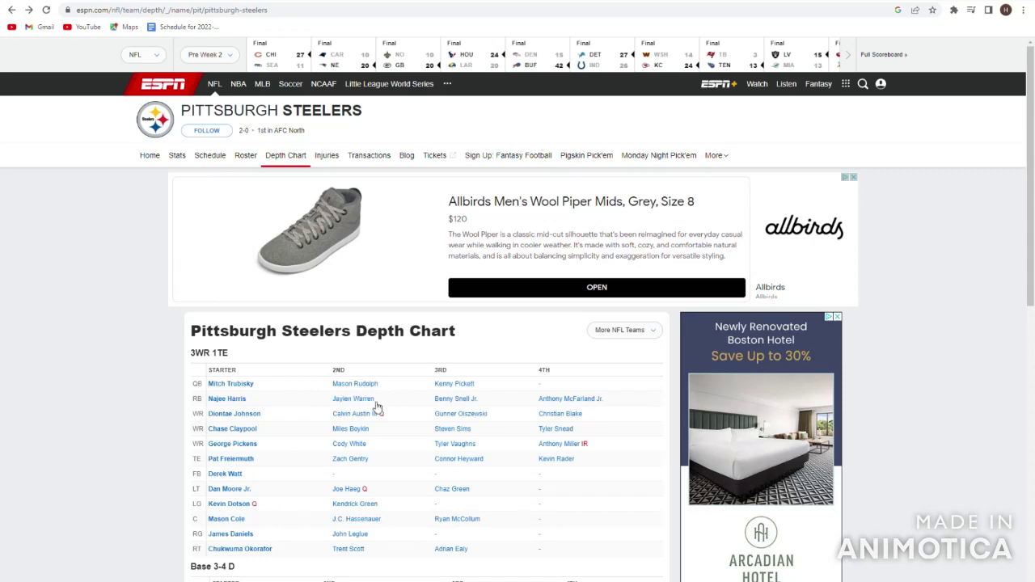
click(346, 401)
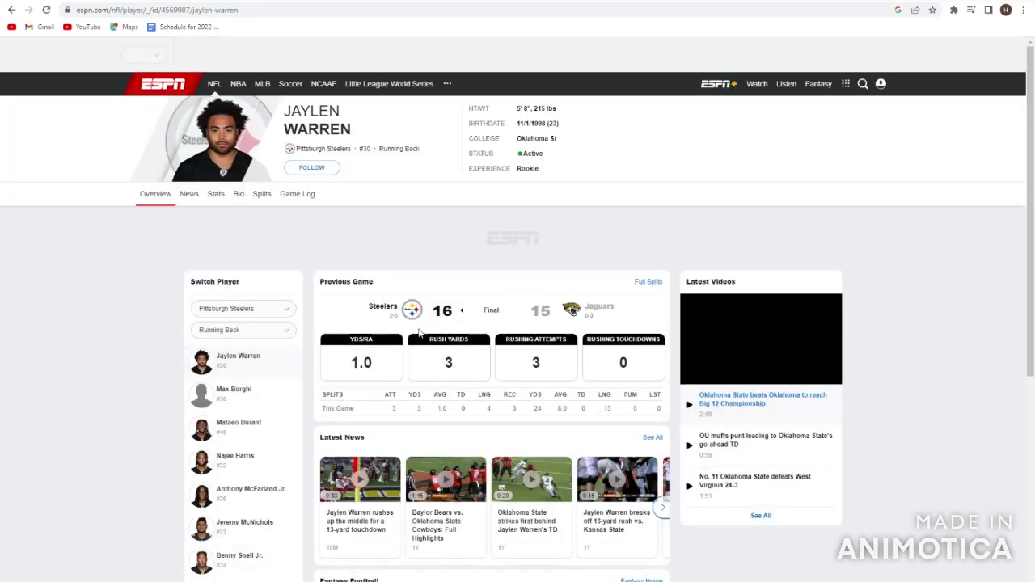
click(11, 10)
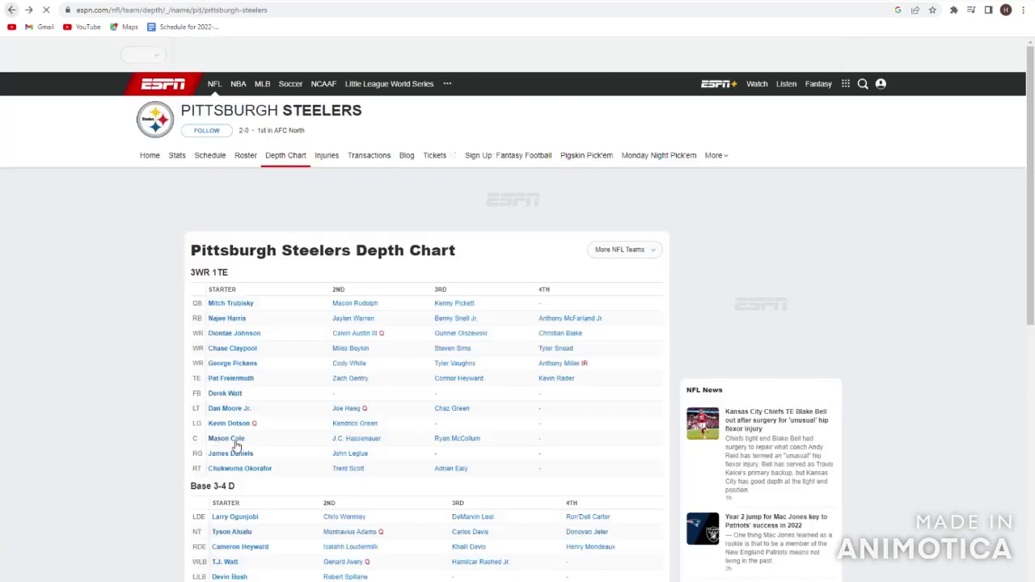
- Reopen Jaylen Warren's player page, check his height and weight and latest video, and return to the depth chart
drag(246, 321, 162, 328)
click(284, 330)
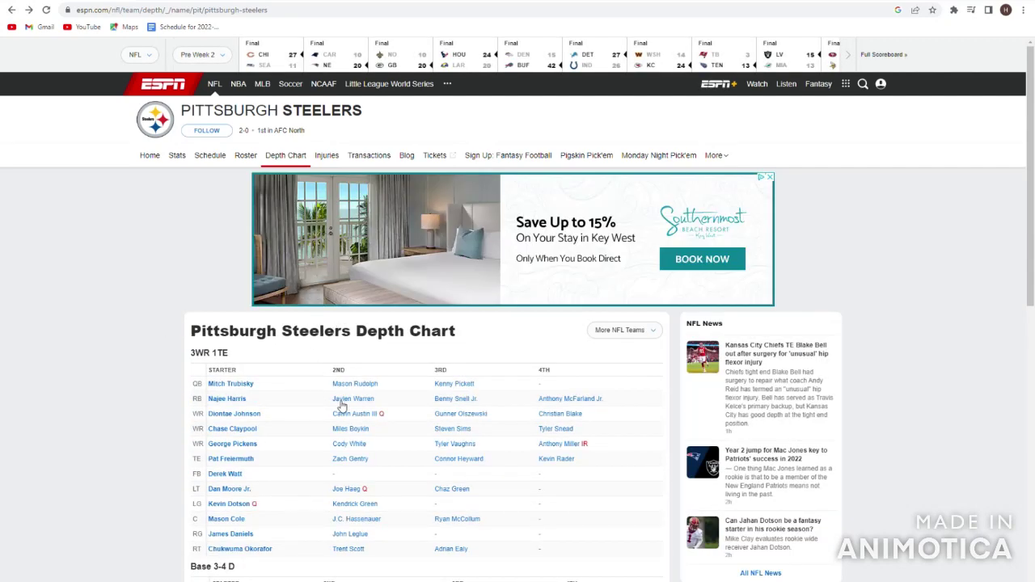
click(342, 402)
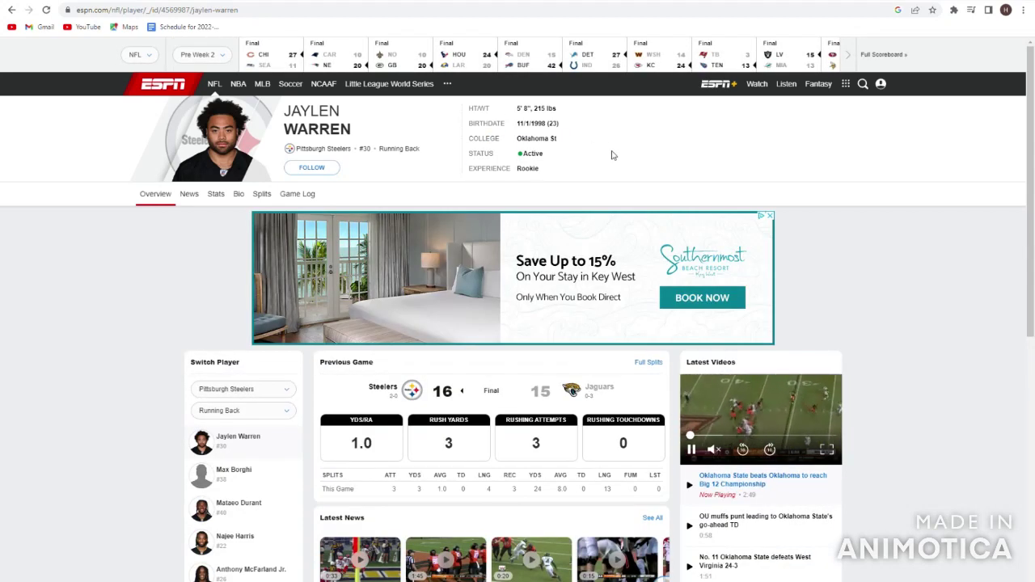
drag(577, 119, 517, 109)
click(515, 112)
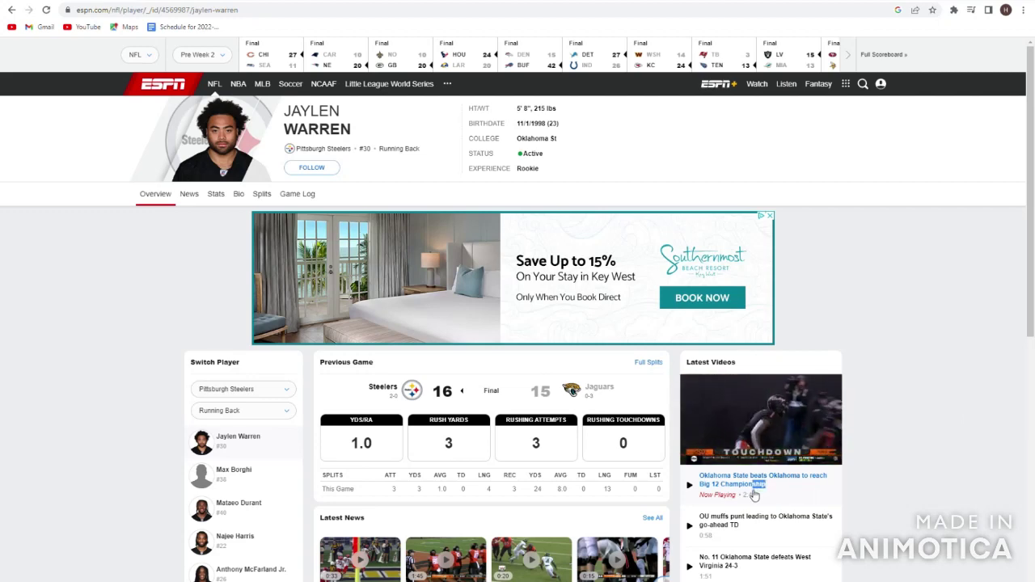
click(3, 223)
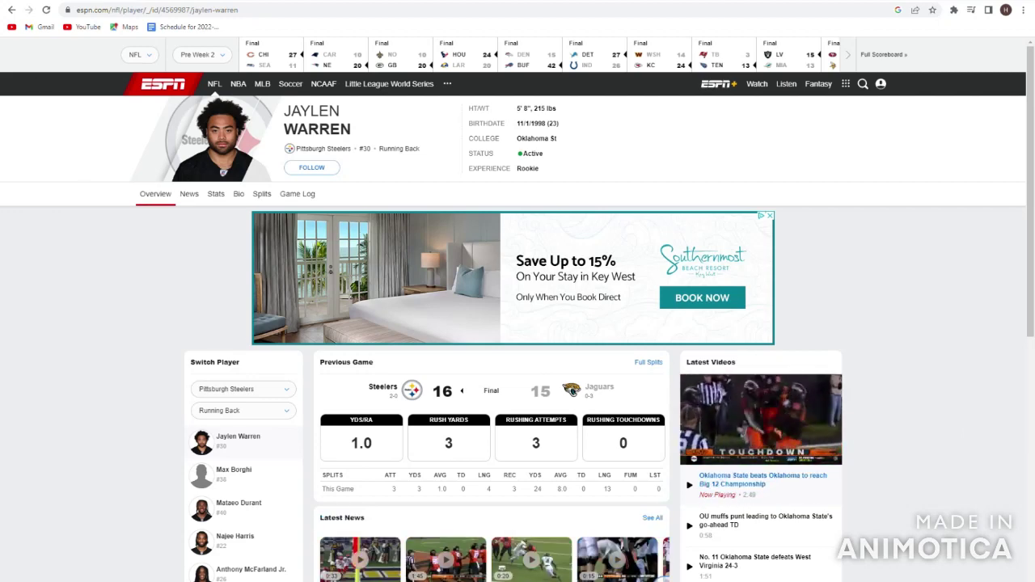
click(11, 9)
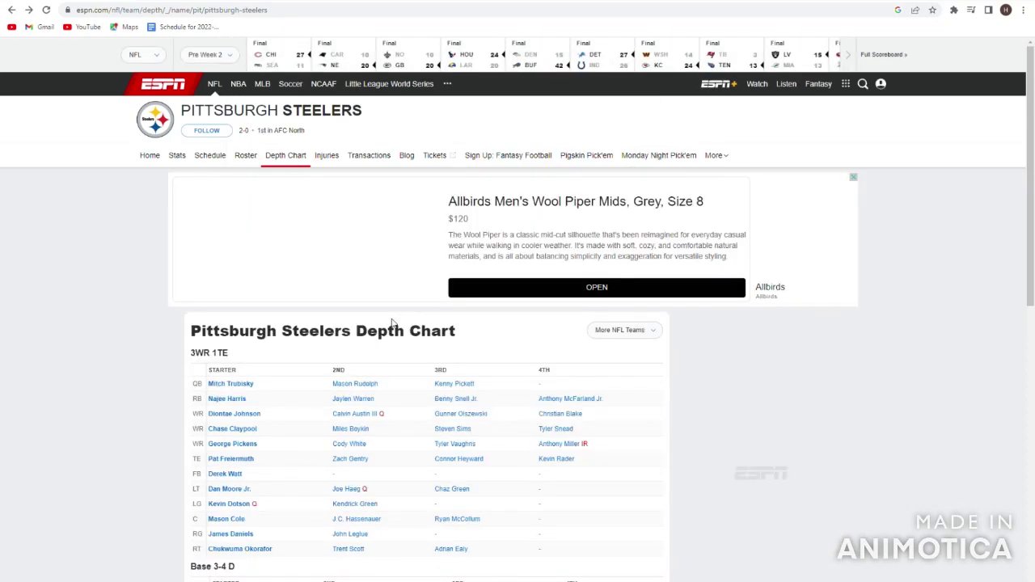
- View the player pages of backup running backs Jaylen Warren and Benny Snell Jr., returning to the depth chart after each
scroll(388, 327, down, 1)
click(376, 328)
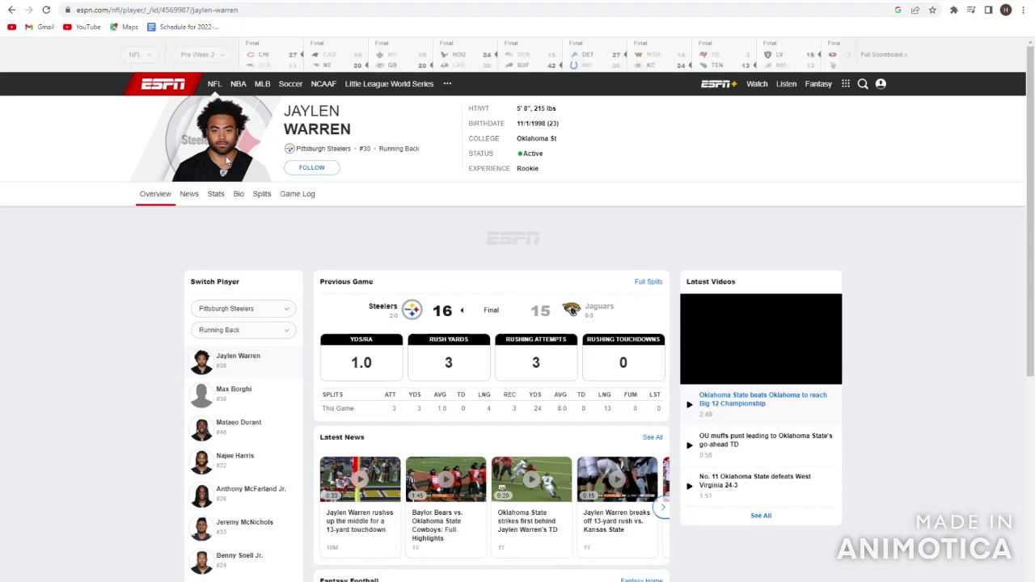
key(alt+Left)
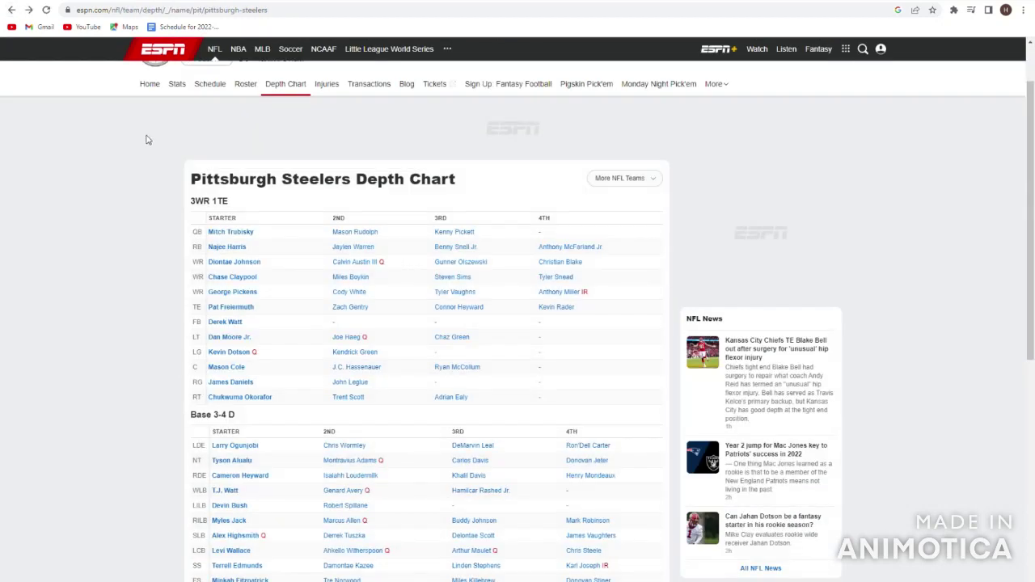
click(455, 251)
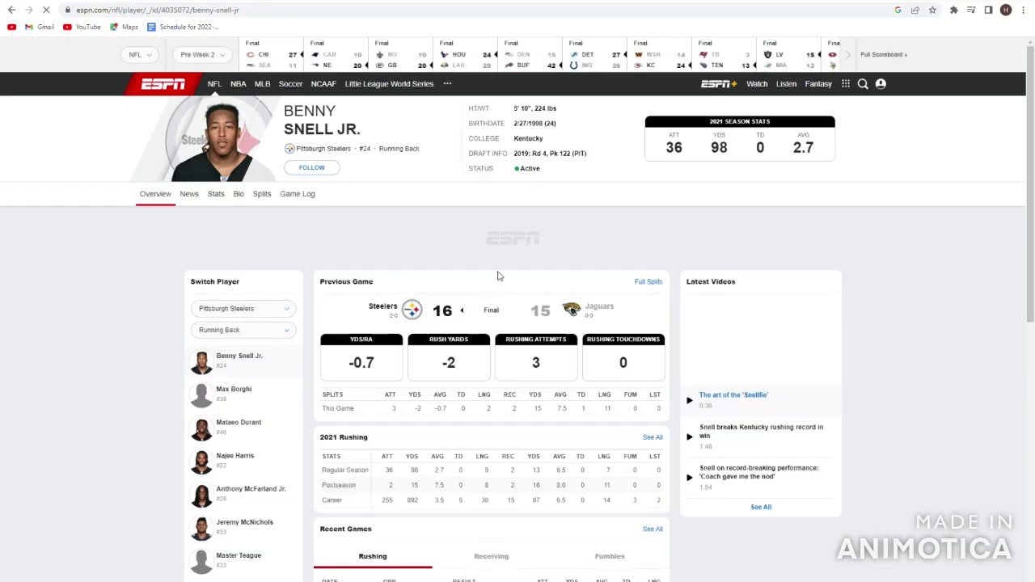
key(alt+Left)
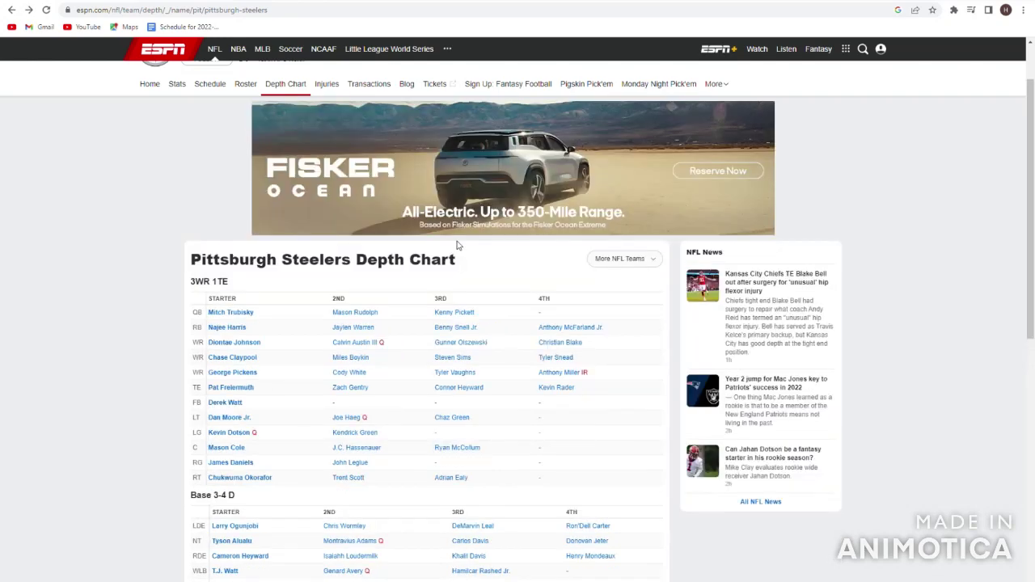
- Open Anthony McFarland Jr.'s game log from his player page and view it for the 2020 season
drag(474, 328, 443, 332)
click(426, 332)
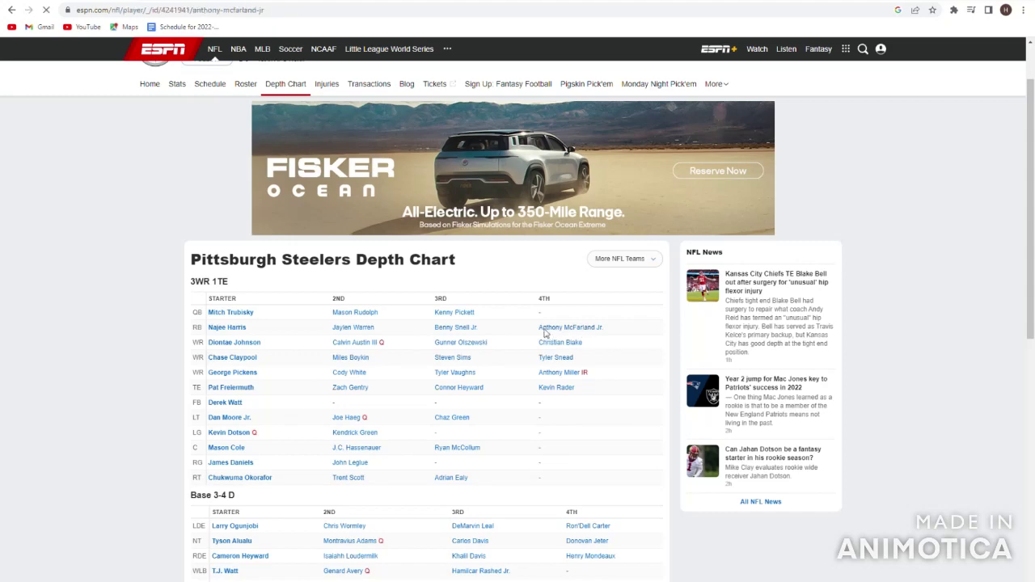
scroll(273, 232, down, 1)
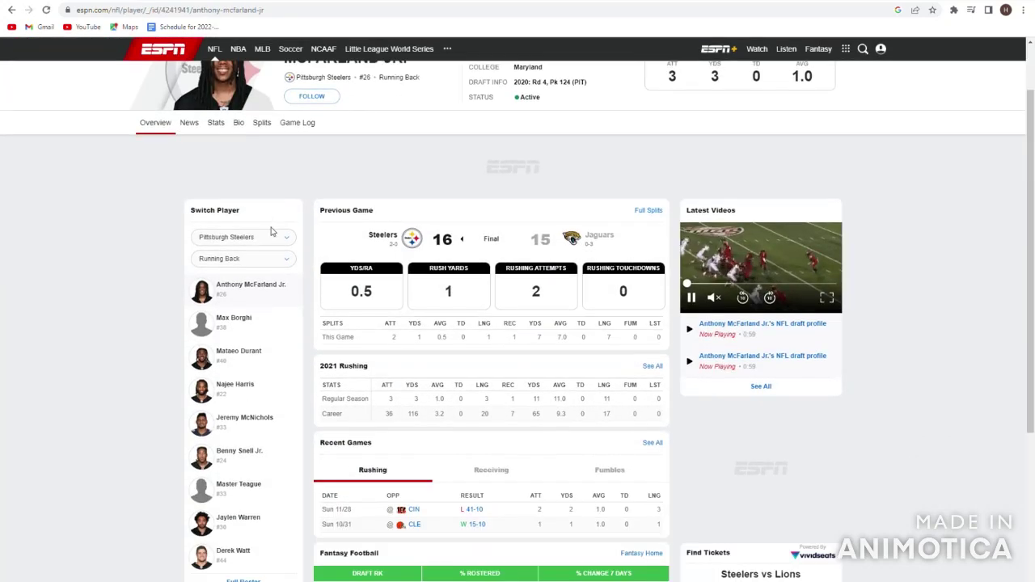
click(297, 122)
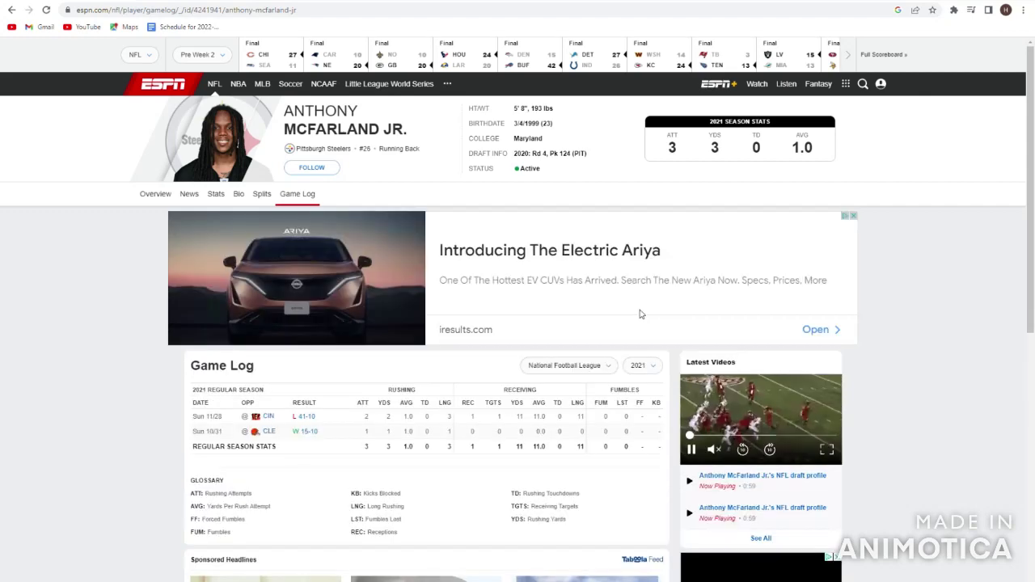
click(638, 365)
click(652, 391)
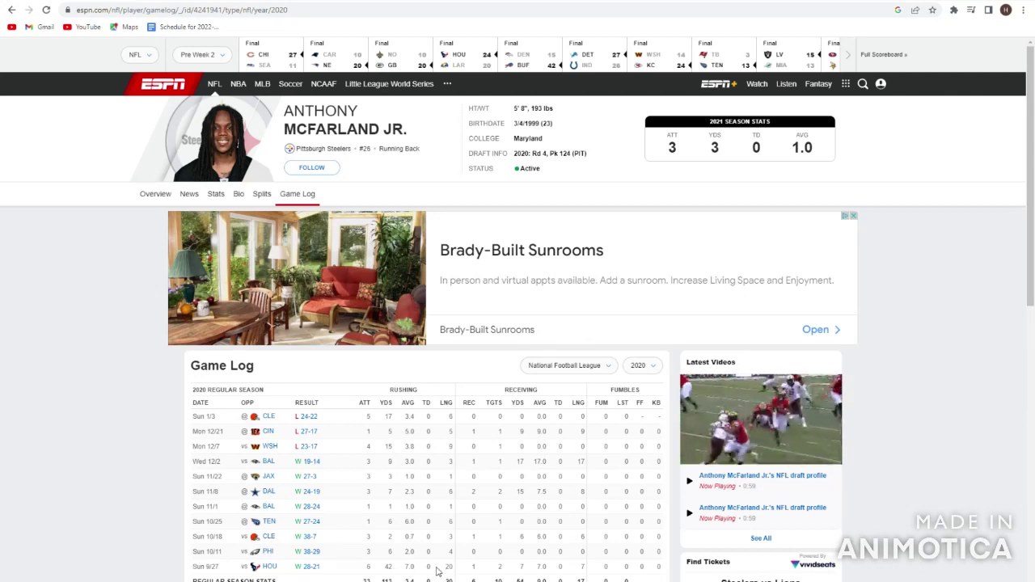
- Go back from Anthony McFarland Jr.'s game log to the Steelers depth chart
click(12, 11)
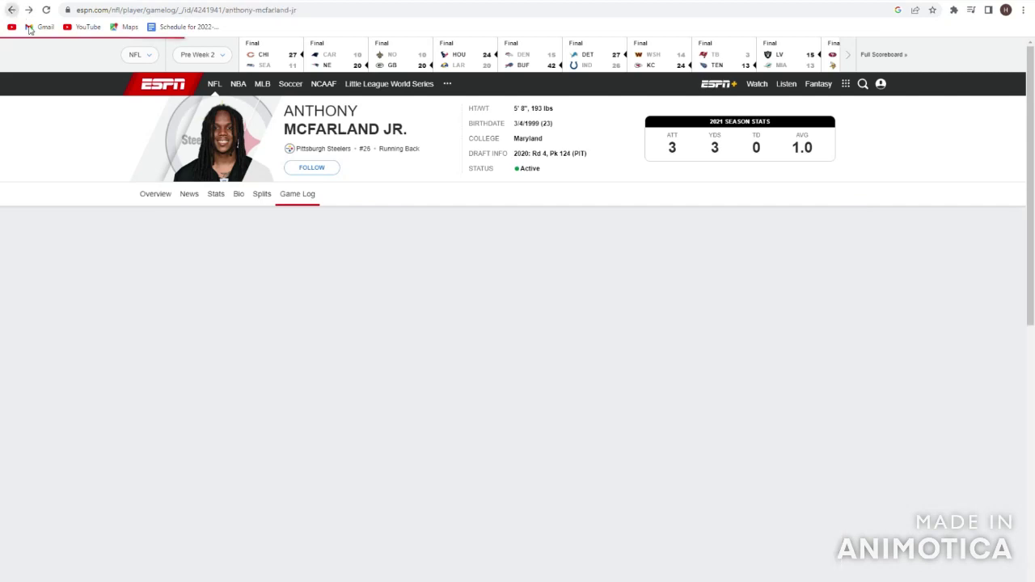
click(11, 10)
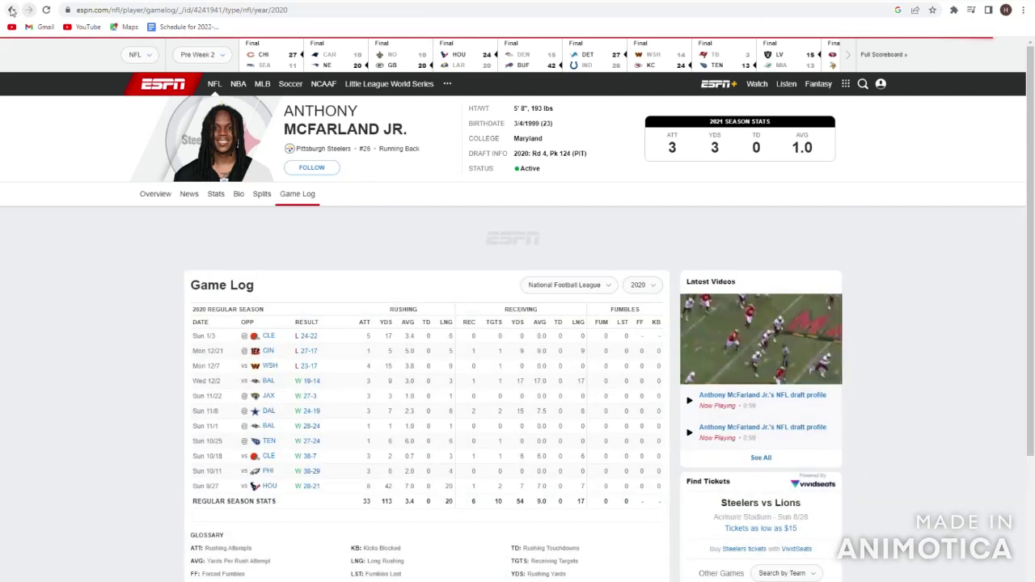
click(12, 10)
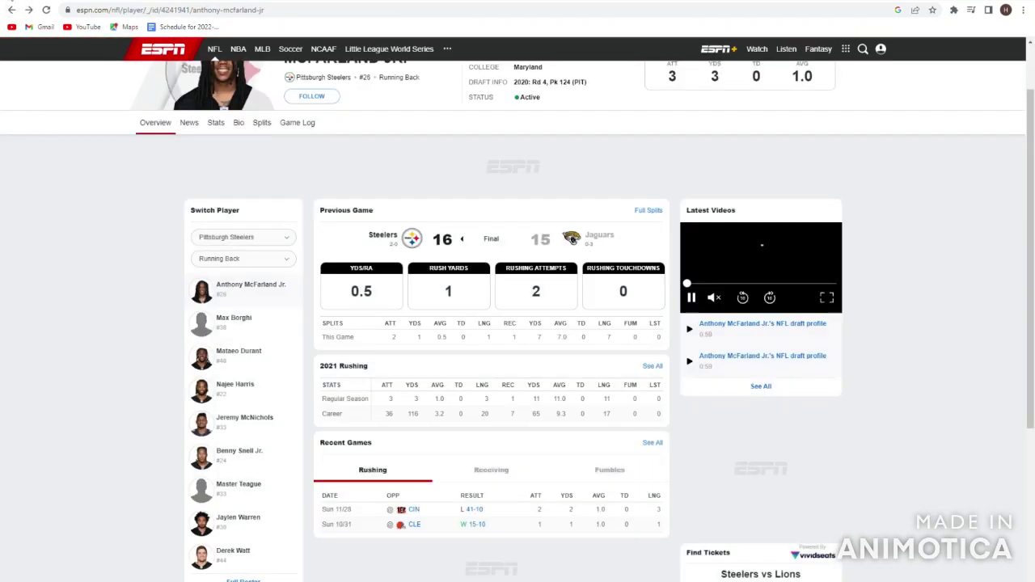
click(11, 10)
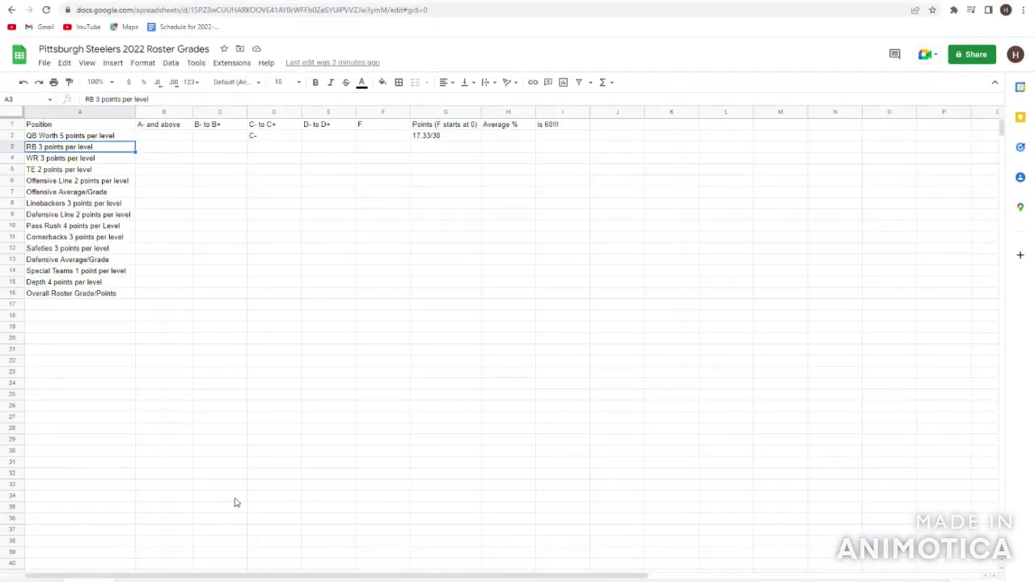
- In the roster grades spreadsheet, enter grade B for the RB row in the B- to B+ column
key(Right)
key(Right)
text(B)
key(Left)
key(Left)
key(Right)
key(Right)
- Enter 15.67/20 in the Points column of the RB row and move to the WR row's label cell
key(Right)
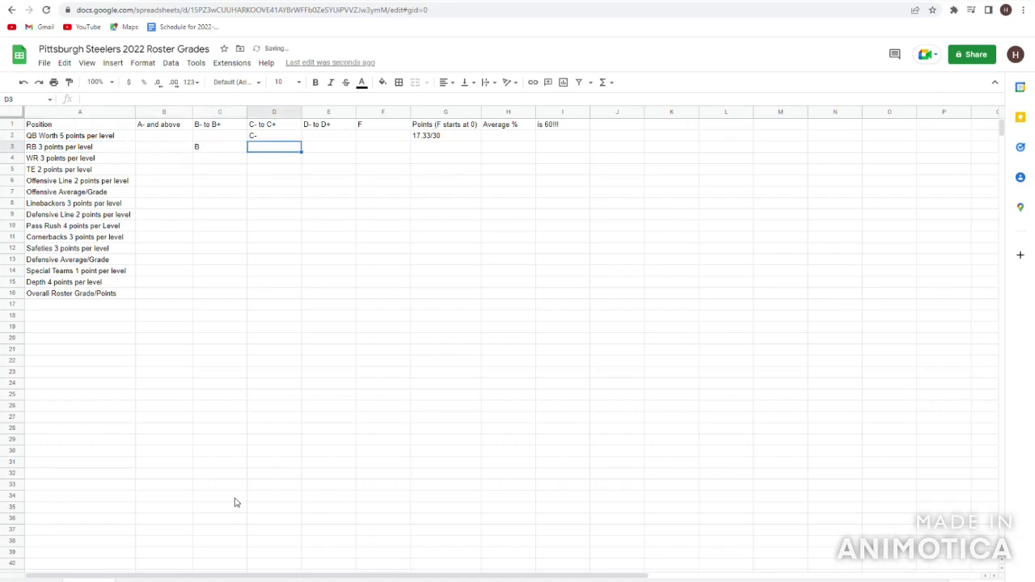
key(Right)
key(Right)
key(Right)
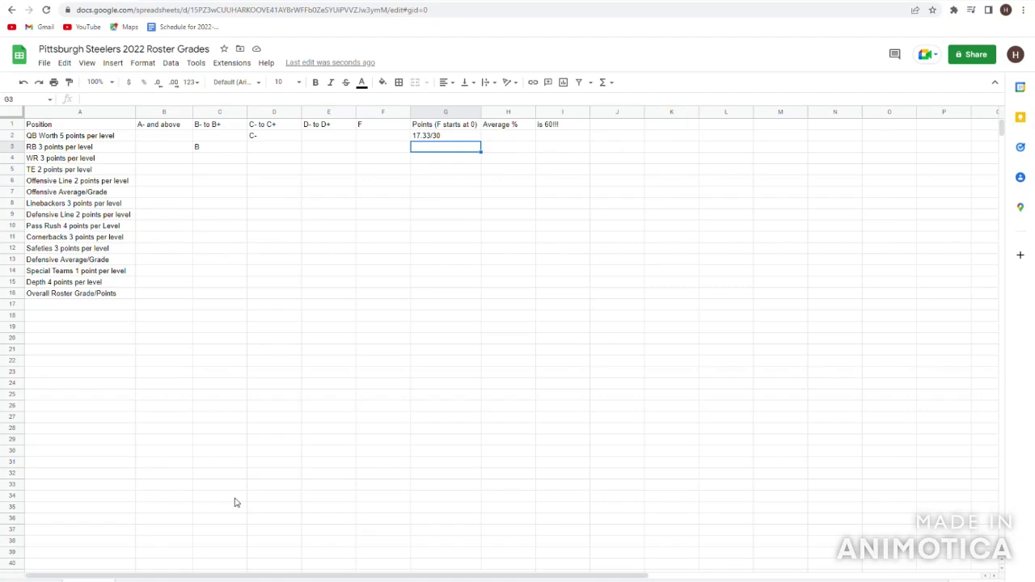
text(15.67/20)
key(Return)
key(Left)
key(Left)
key(Left)
key(Left)
key(Left)
key(Left)
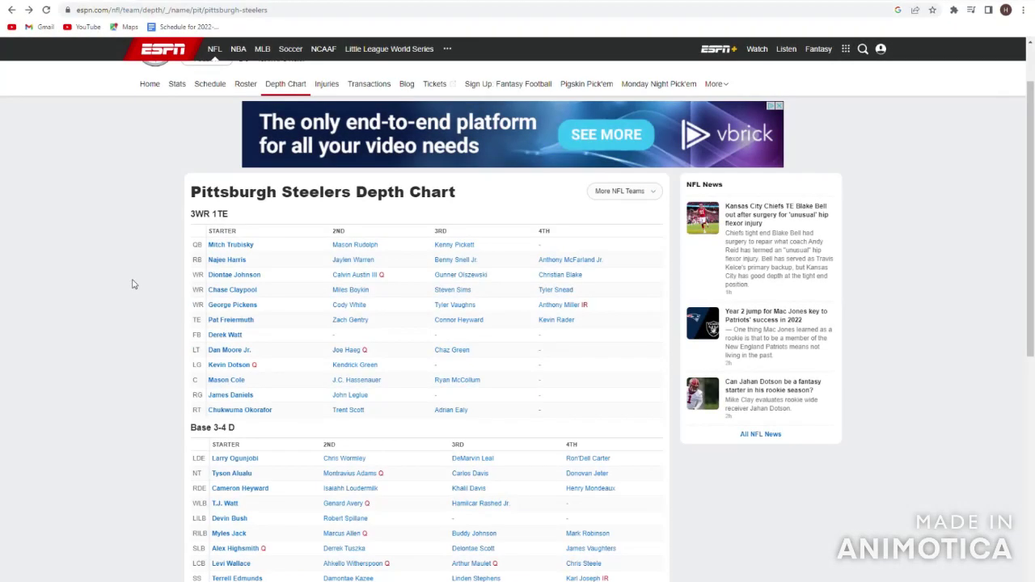
- Check Diontae Johnson's 2021 season stats on ESPN, and search Pro Football Reference for "diontae johnson" to open his page
click(226, 276)
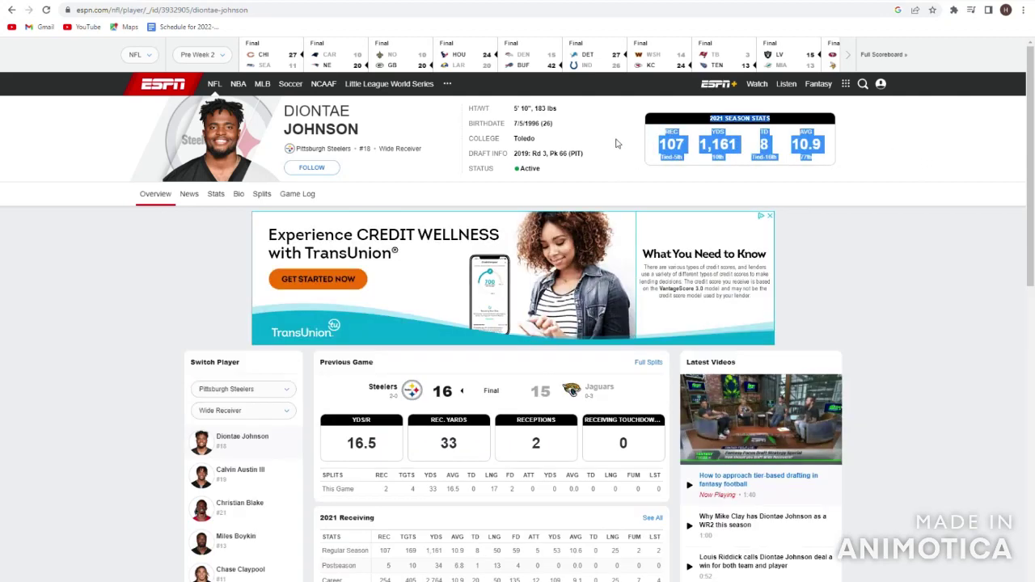
key(alt+Left)
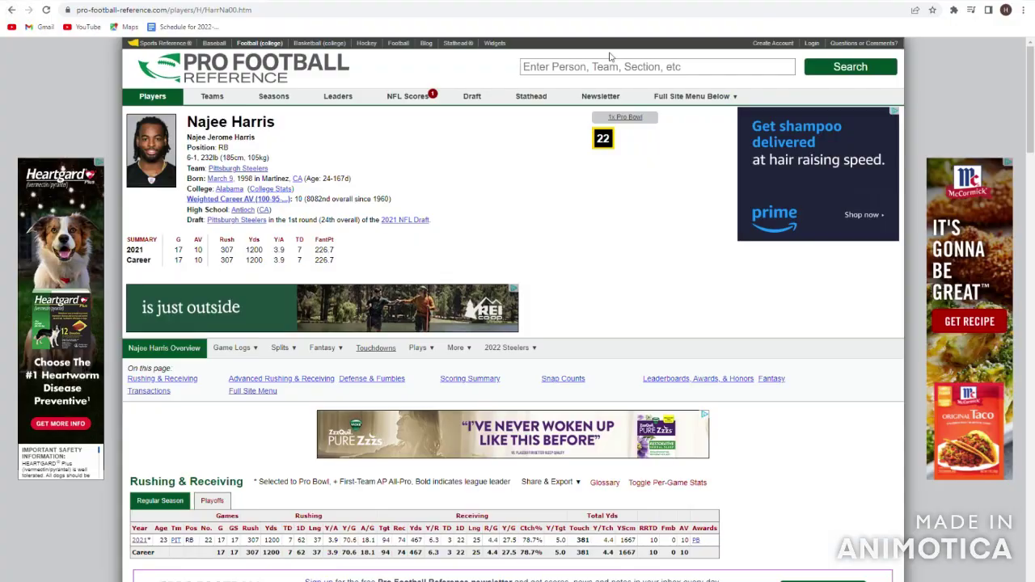
click(637, 74)
text(dio)
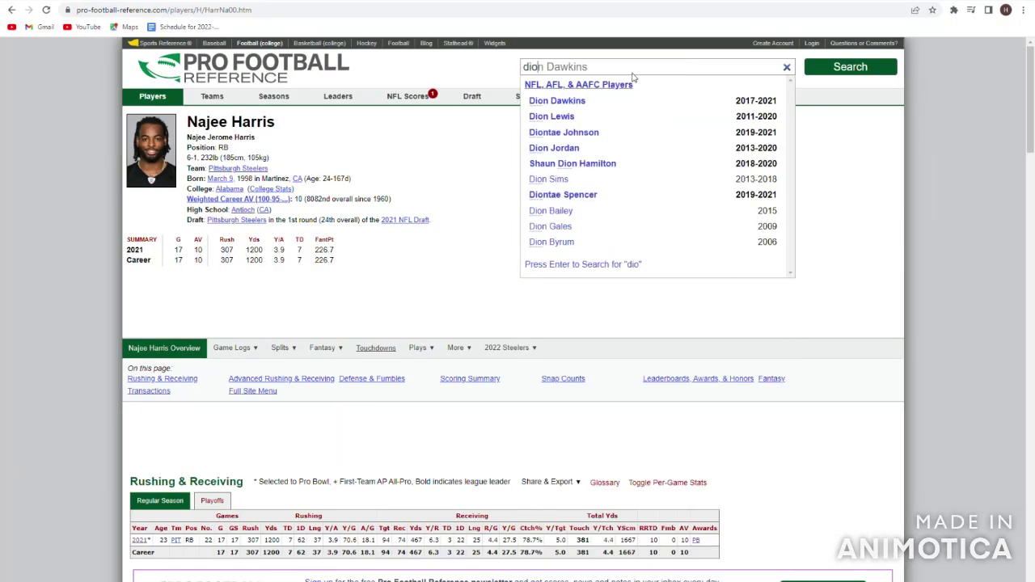
text(ntae Johnsonae johnson)
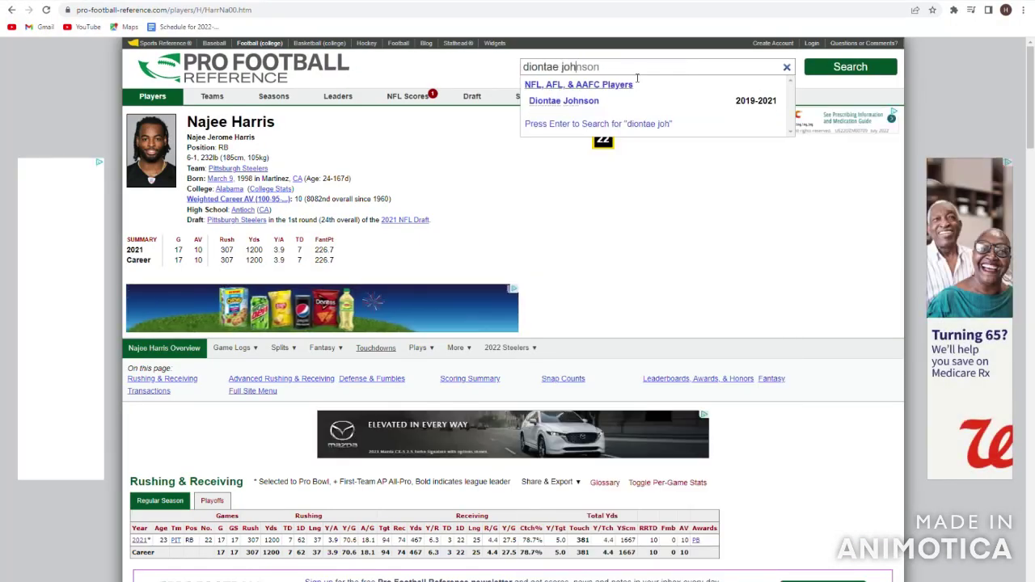
key(Return)
- Examine Diontae Johnson's Receiving & Rushing and Advanced Receiving & Rushing tables, including his drop percentage by season
scroll(123, 471, down, 5)
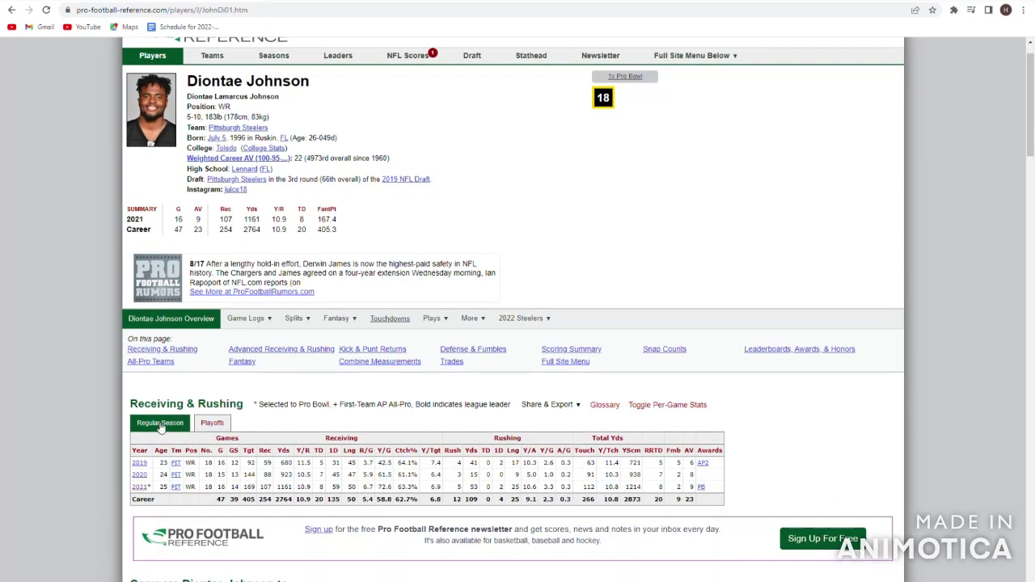
click(139, 429)
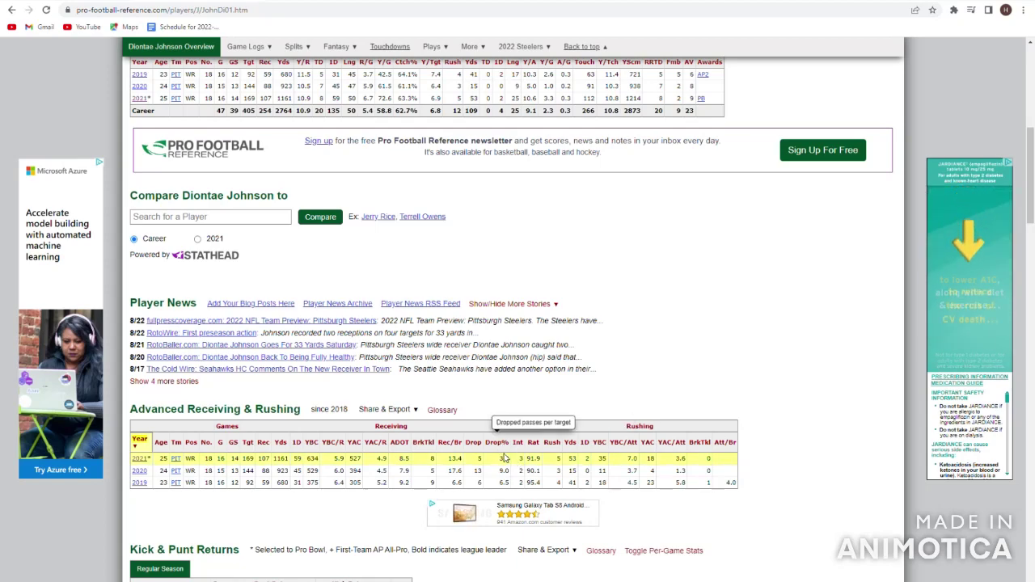
scroll(501, 451, up, 6)
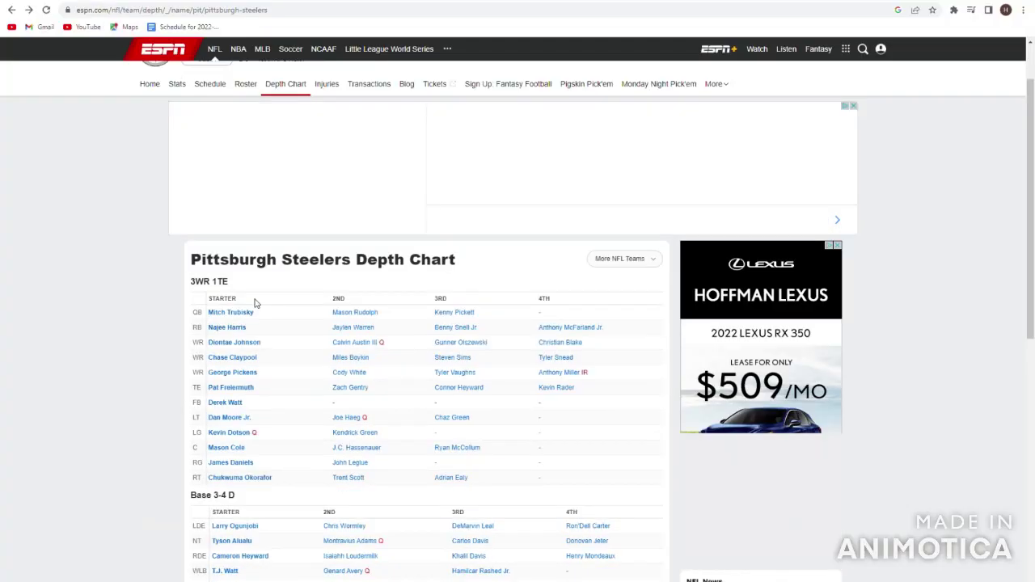
- Review Diontae Johnson's place on the ESPN depth chart and recheck his broken tackles on Pro Football Reference
drag(269, 350, 185, 362)
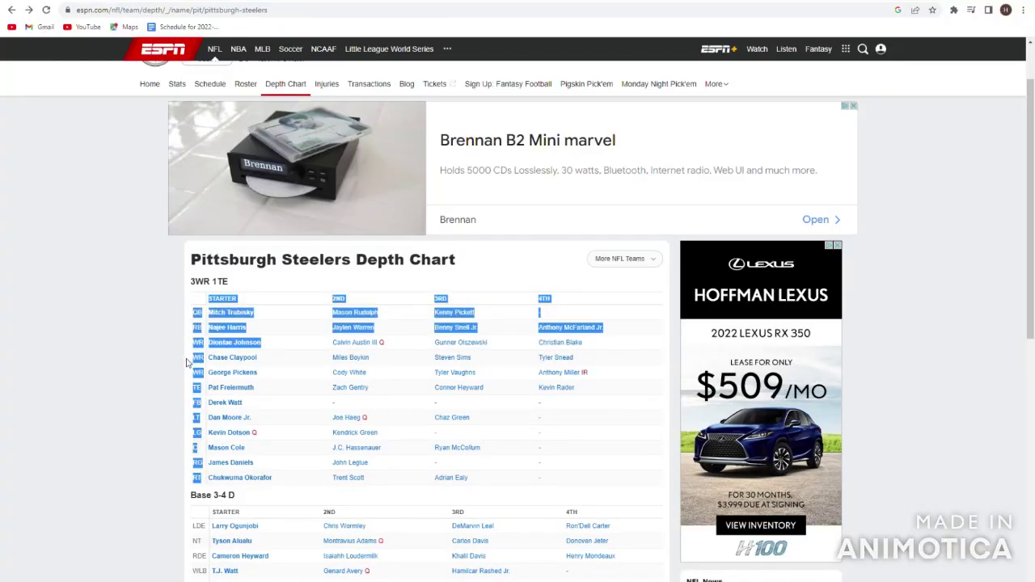
click(185, 362)
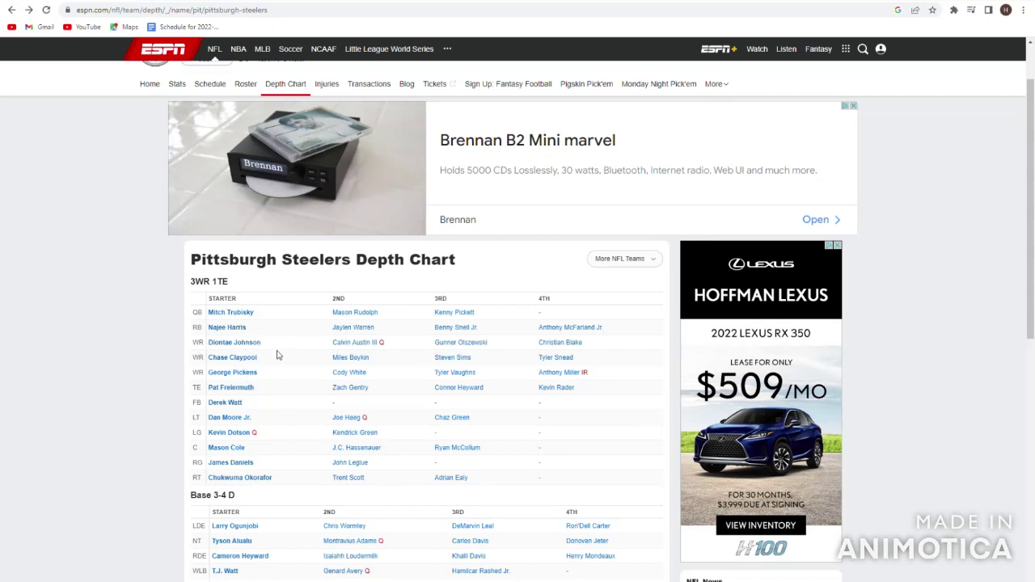
drag(285, 354, 194, 300)
click(192, 347)
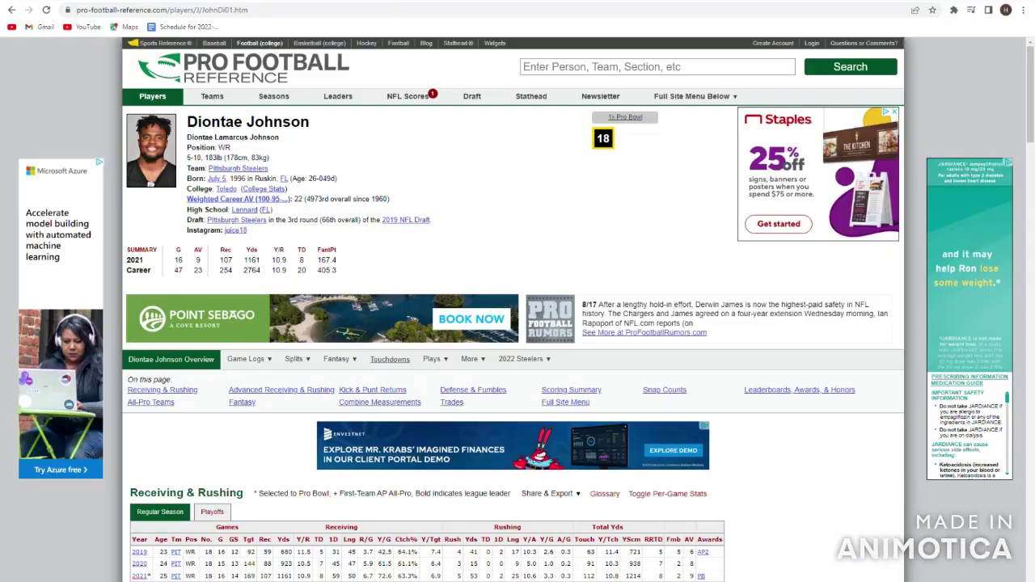
scroll(290, 320, down, 10)
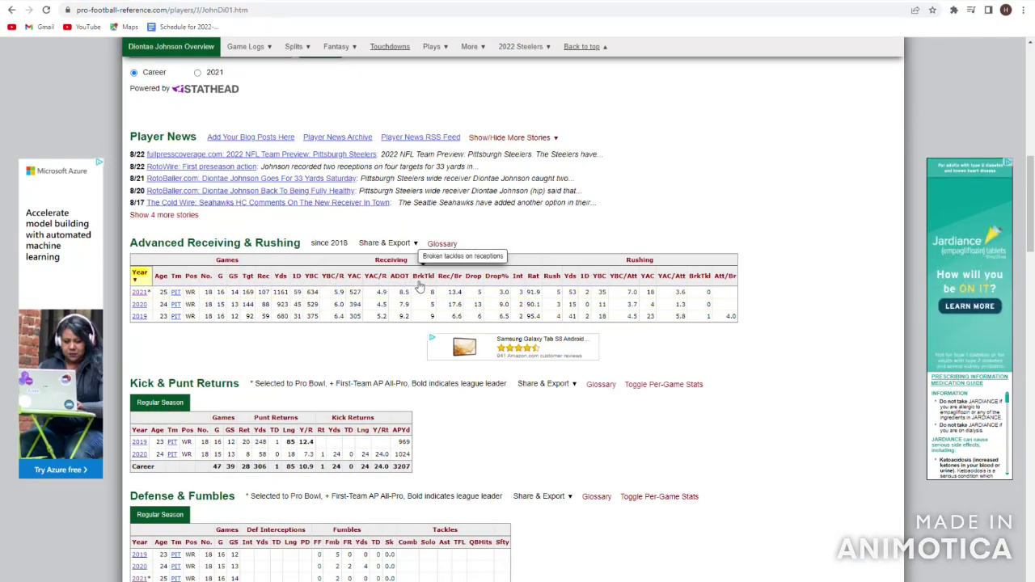
scroll(417, 306, up, 1)
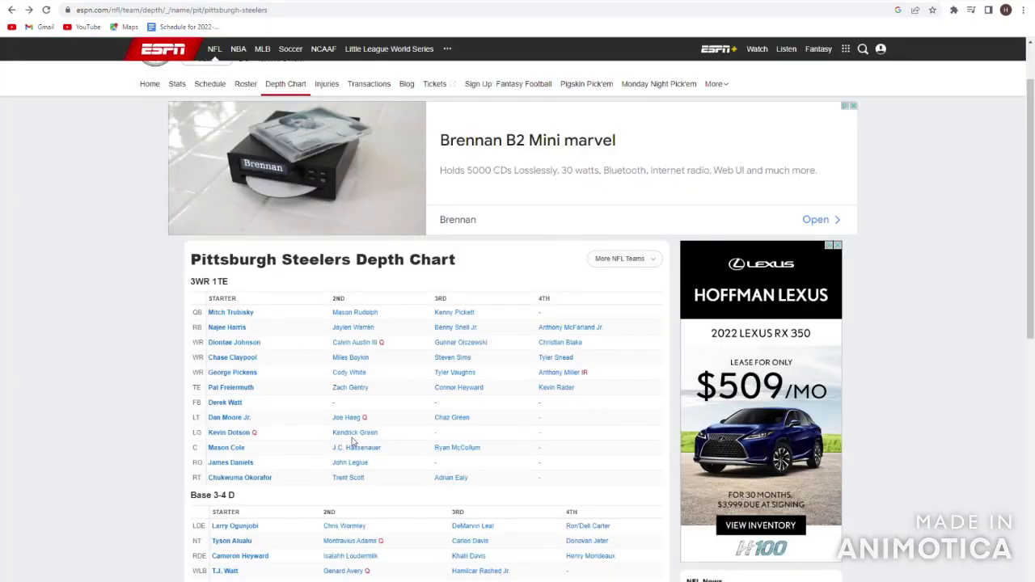
- View Chase Claypool's ESPN player page with his 2021 season stats and return to the depth chart
click(228, 358)
mouse_move(737, 103)
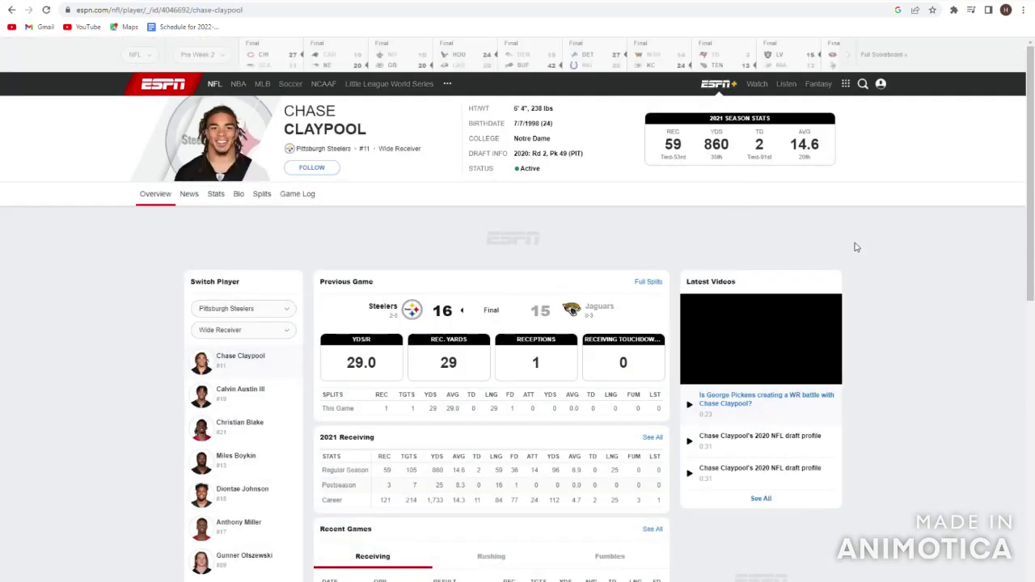
mouse_move(854, 146)
mouse_down()
mouse_move(646, 154)
mouse_move(849, 153)
mouse_up()
click(849, 153)
click(11, 9)
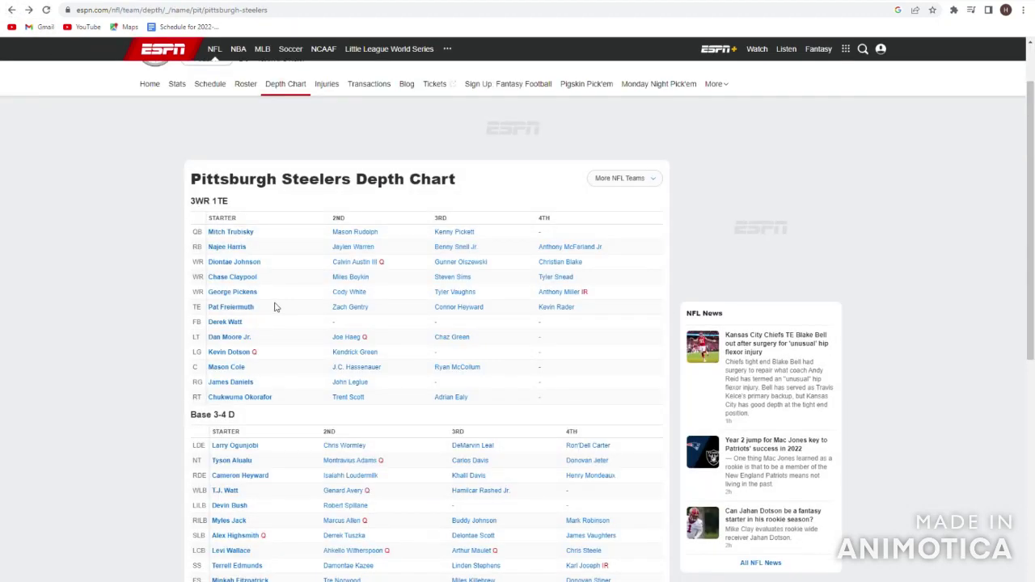
- View rookie wide receiver George Pickens's player page and return to the depth chart
drag(262, 277, 197, 211)
click(197, 282)
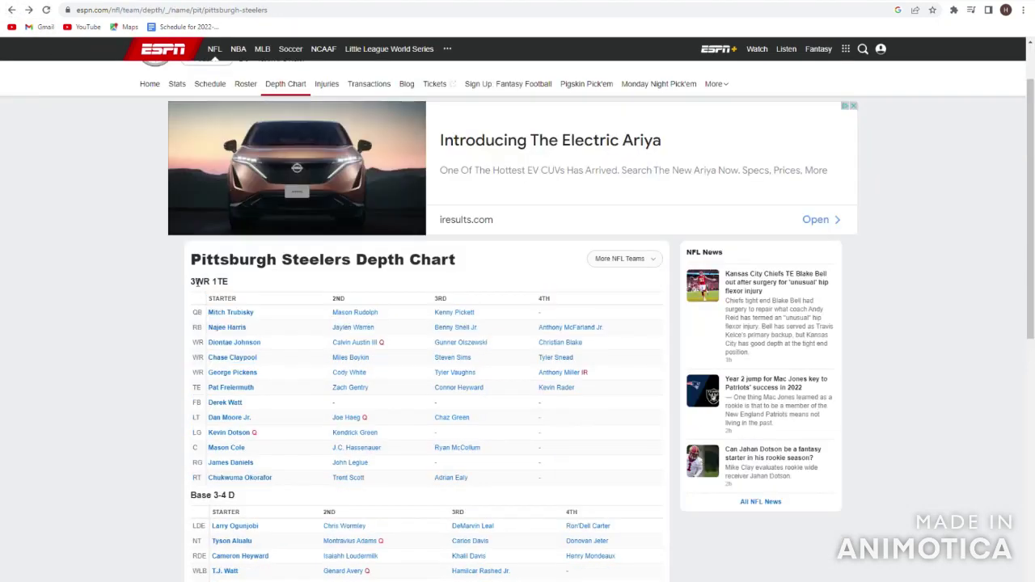
click(230, 373)
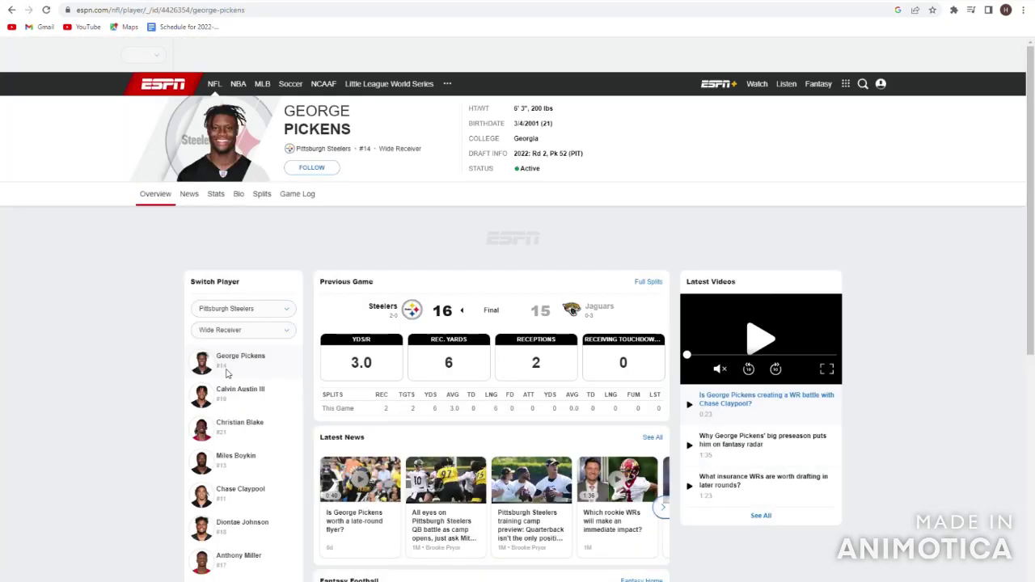
click(12, 10)
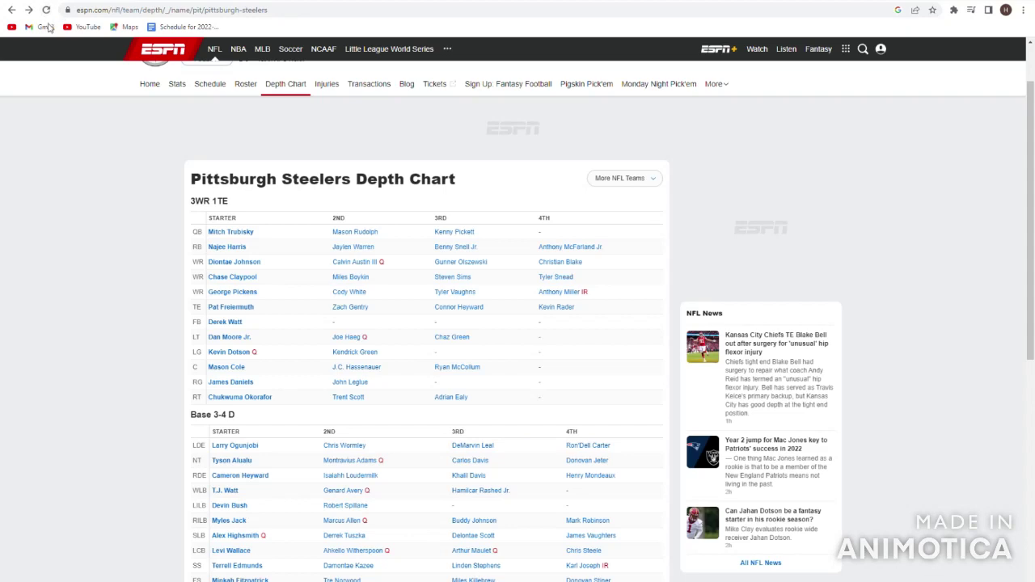
- Examine the starters on the offensive depth chart, focusing on George Pickens's wide receiver row
drag(250, 233, 185, 238)
click(183, 240)
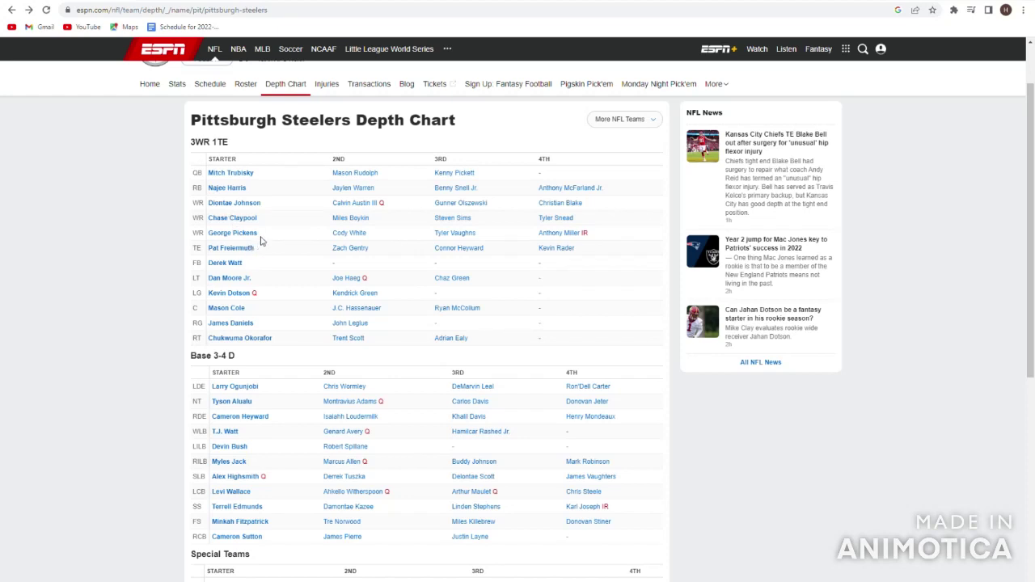
drag(262, 241, 153, 236)
click(150, 238)
drag(262, 245, 194, 237)
click(194, 243)
drag(285, 241, 205, 233)
click(193, 232)
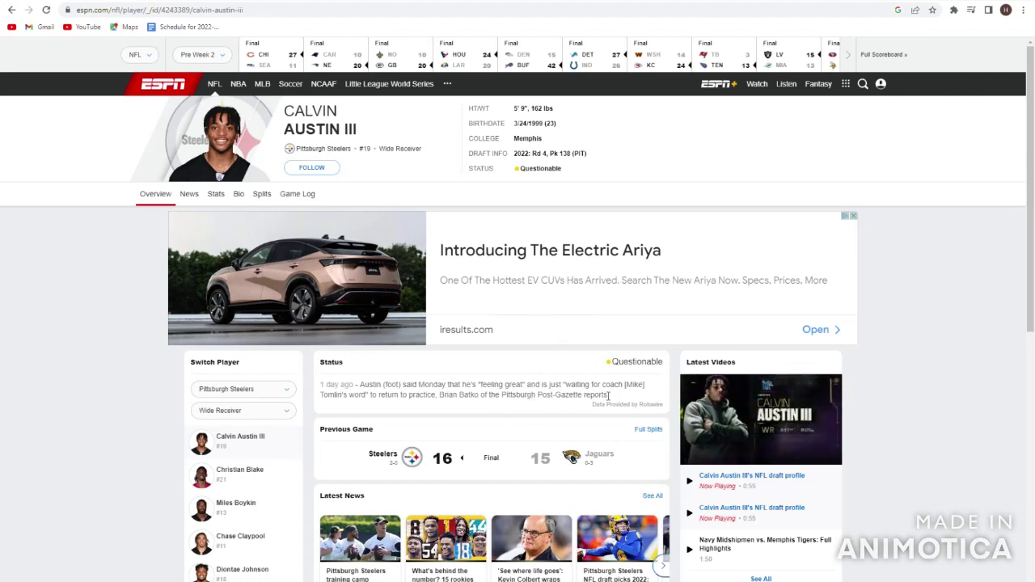
- Open backup wide receiver Calvin Austin III's player page and read his injury status note
drag(618, 394, 492, 386)
click(478, 397)
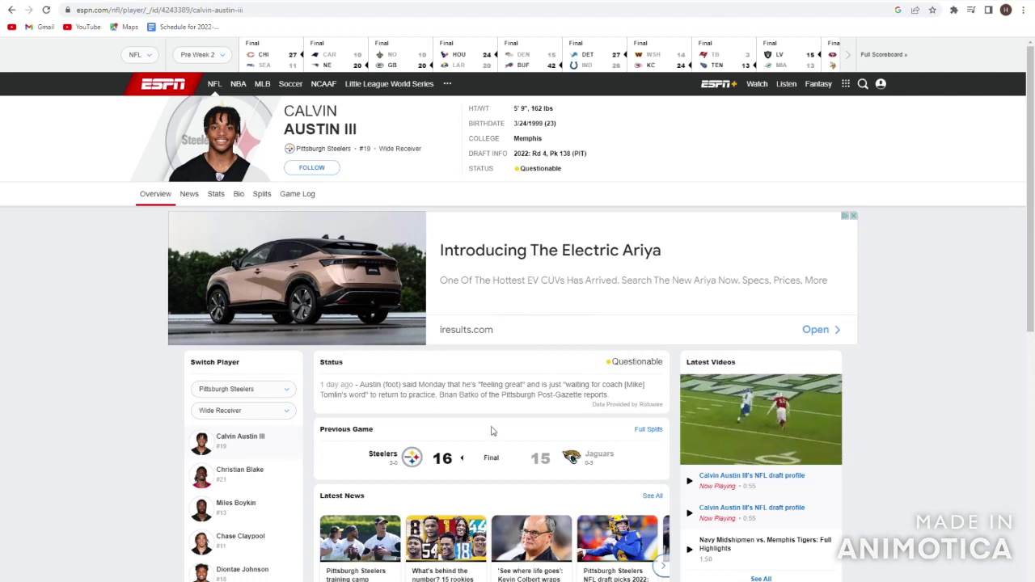
- View the player pages of backup wide receivers Miles Boykin and Cody White, including their 2021 season stats, from the depth chart
click(11, 11)
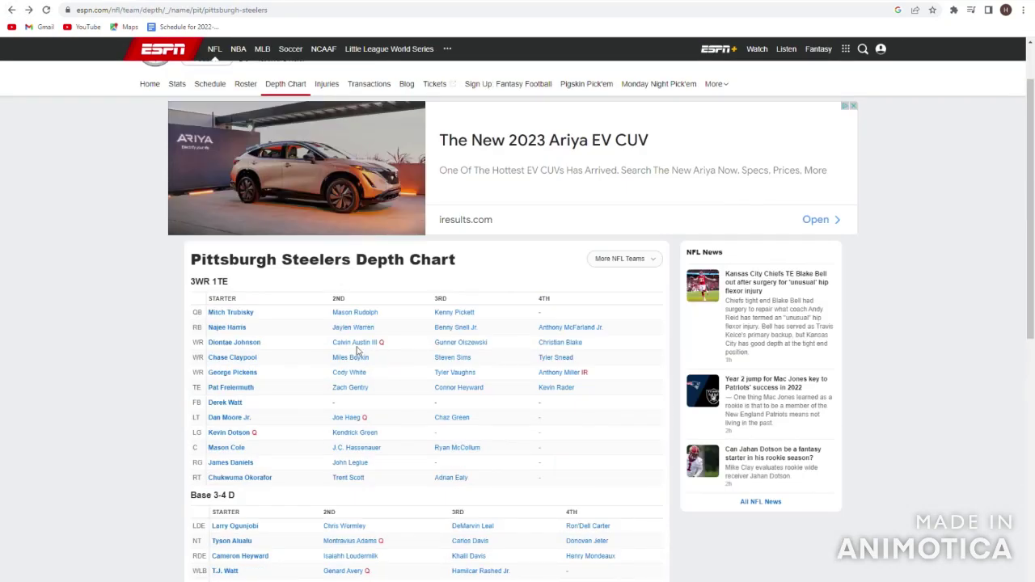
click(355, 357)
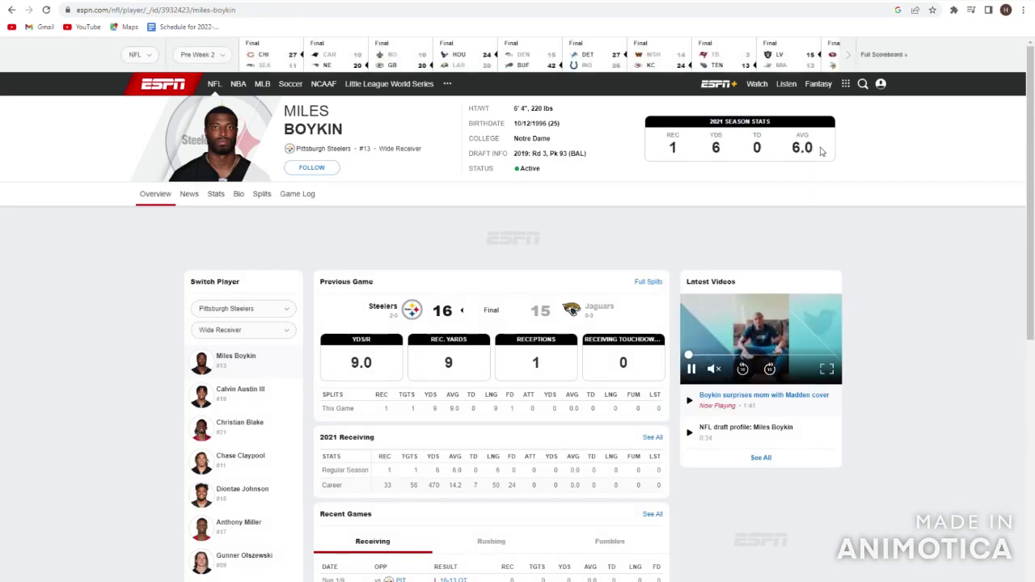
key(alt+Left)
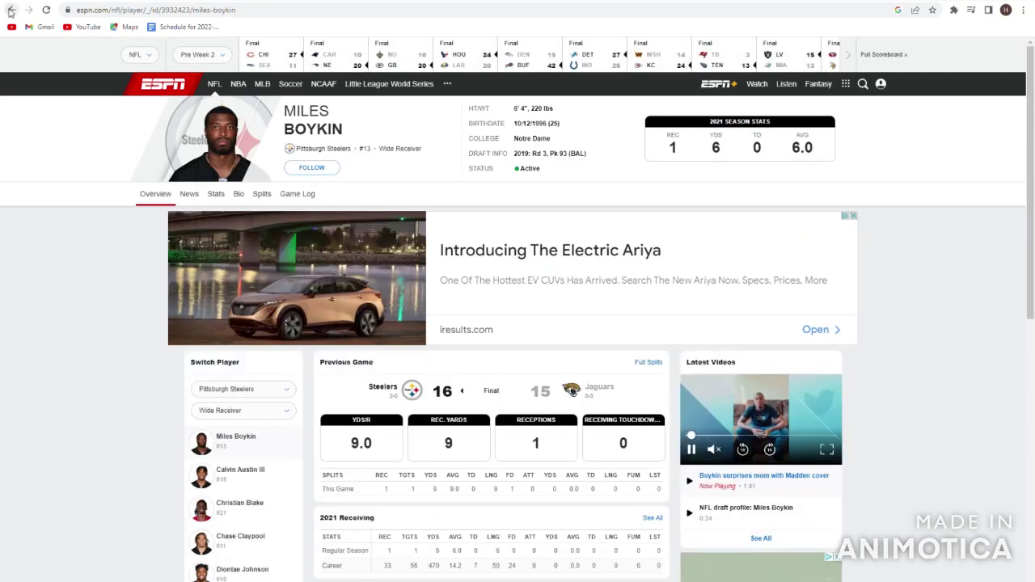
click(356, 293)
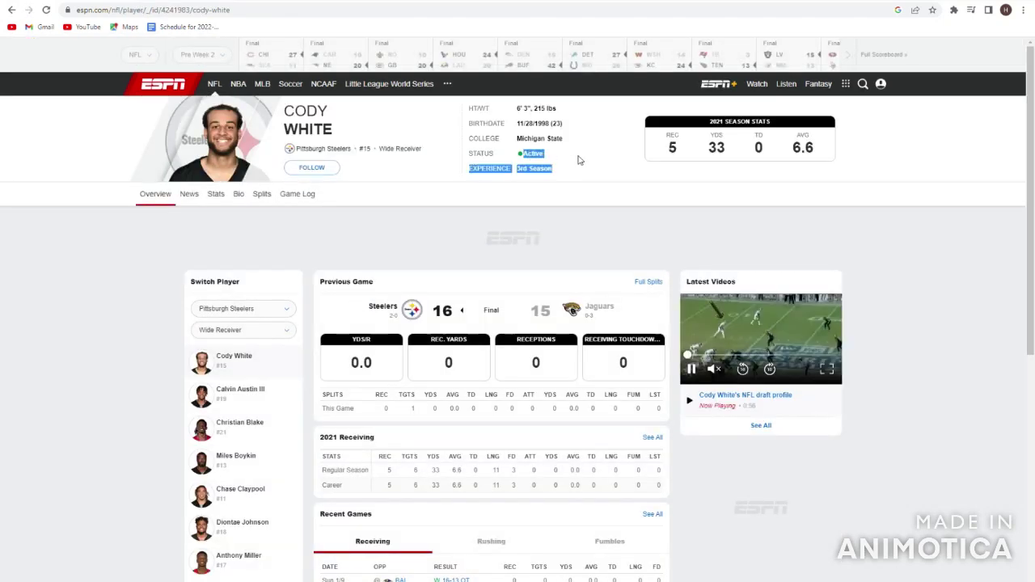
click(11, 10)
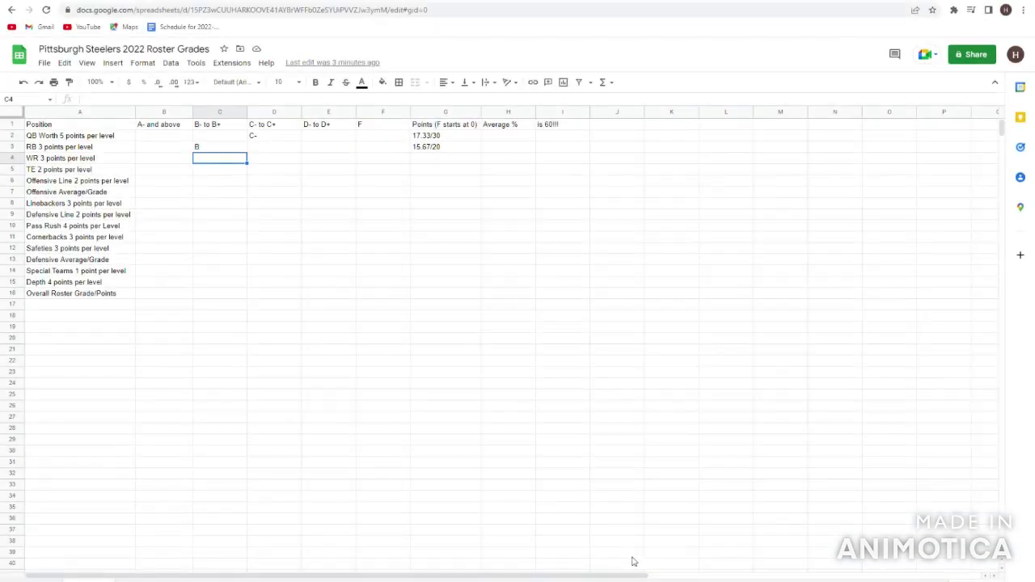
- In the roster grades spreadsheet, enter the grade B- for WR in the "B- to B+" column
text(BN)
key(BackSpace)
text(-)
key(Return)
key(Up)
key(Left)
key(Left)
key(Right)
key(Right)
key(Right)
key(Right)
key(Right)
key(Right)
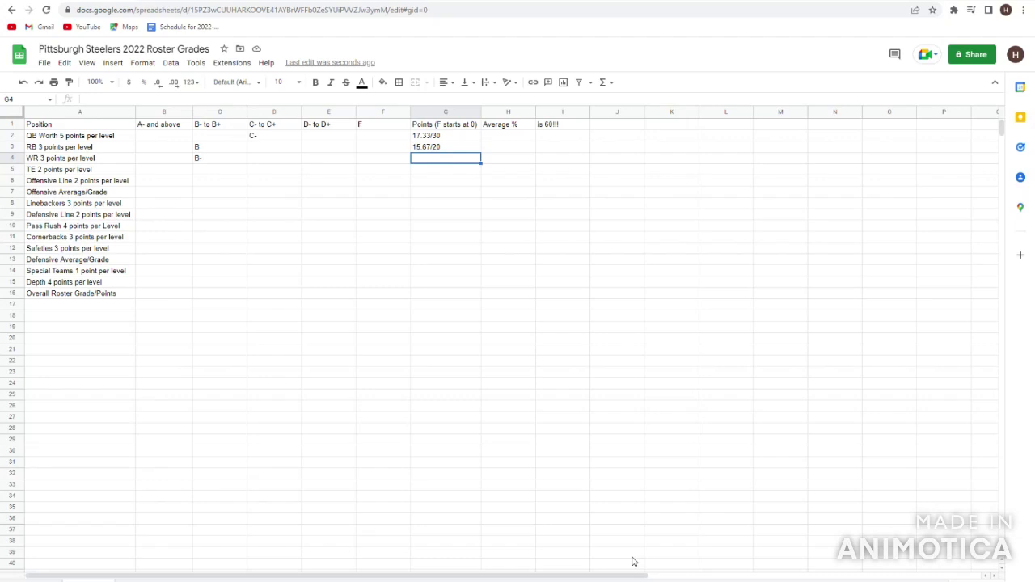
- Clear the WR grade and enter C in the WR row's "C- to C+" column instead
key(Left)
key(Left)
key(Left)
key(Left)
key(Right)
key(Right)
key(Right)
key(Right)
key(Left)
key(Left)
key(Left)
key(Left)
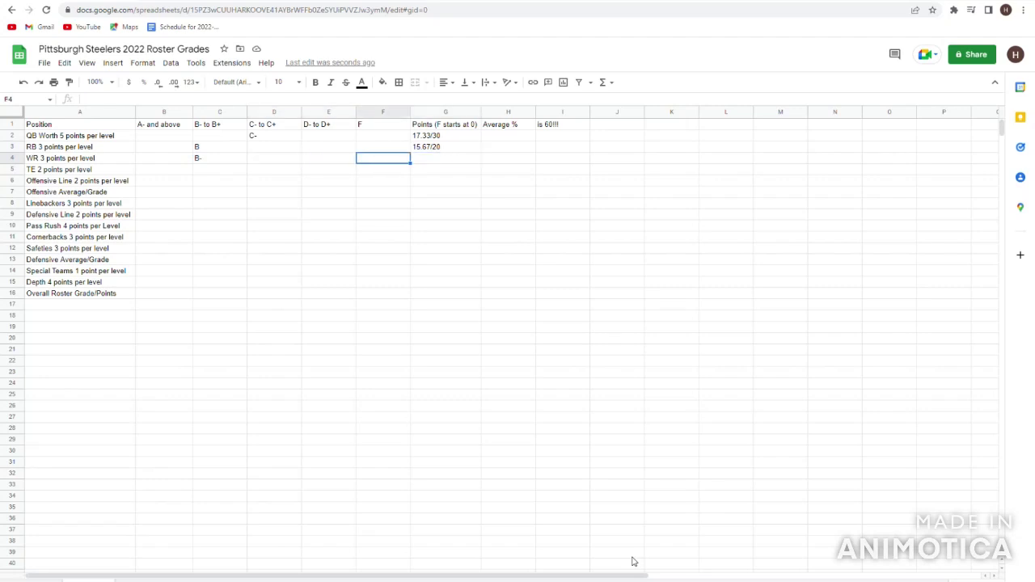
key(Delete)
key(Right)
text(C)
key(ctrl+Return)
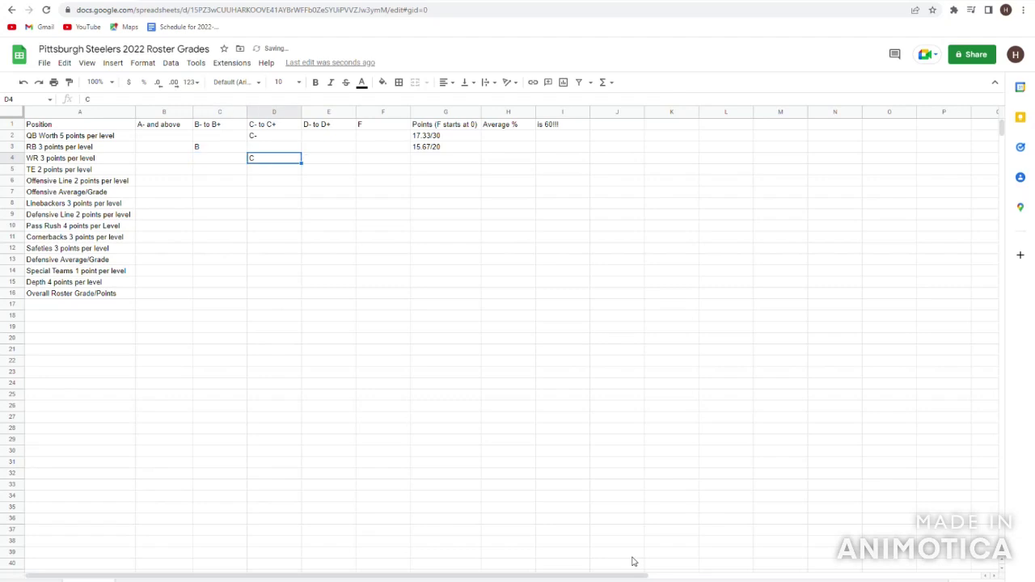
- Put the WR grade back to B- in the "B- to B+" column, leaving the "C- to C+" cell empty
key(Up)
key(Left)
key(Down)
text(Bb)
key(BackSpace)
text(-)
key(Tab)
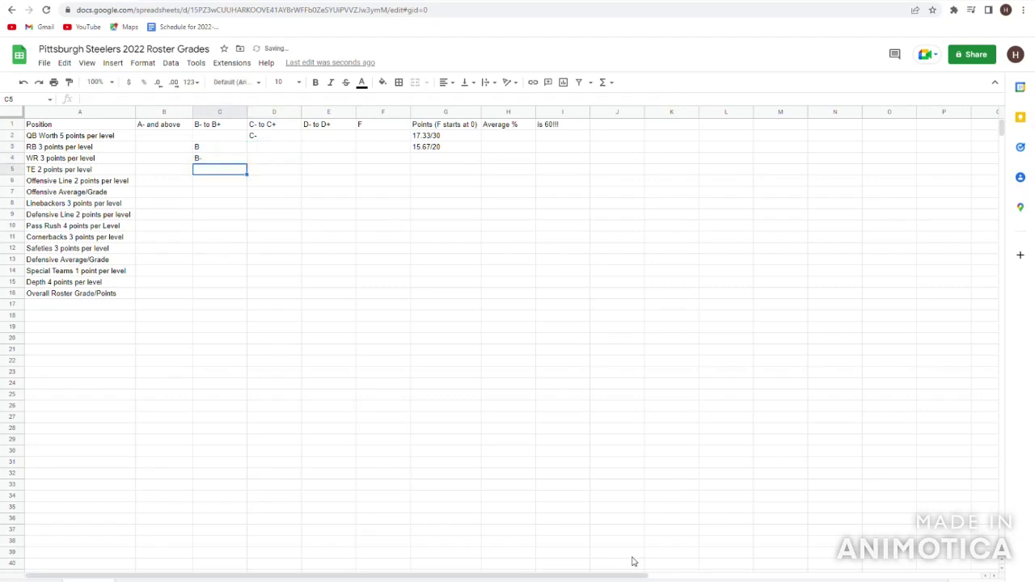
- Enter 15.33/20 as the WR score in the Points column
key(Right)
key(Right)
key(Right)
key(Right)
key(Left)
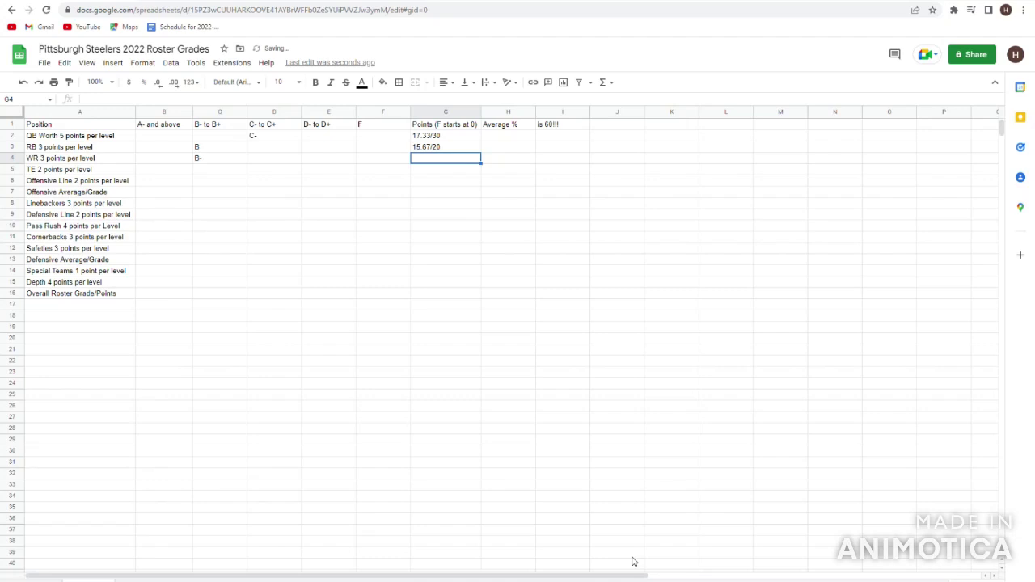
text(15.33/20)
key(Return)
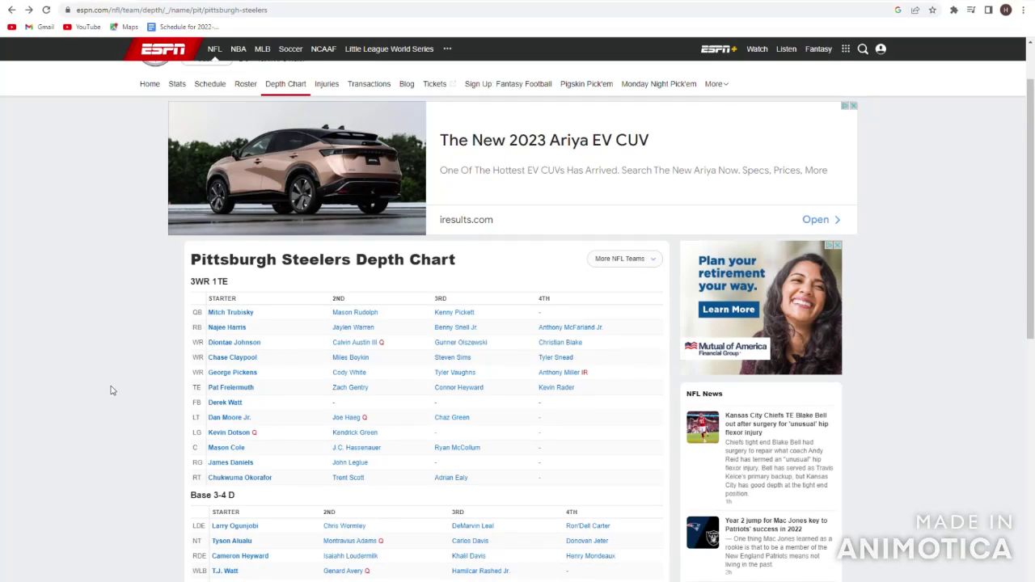
- View tight end Pat Freiermuth's ESPN player page with his 2021 season stats and return to the depth chart
scroll(124, 422, up, 2)
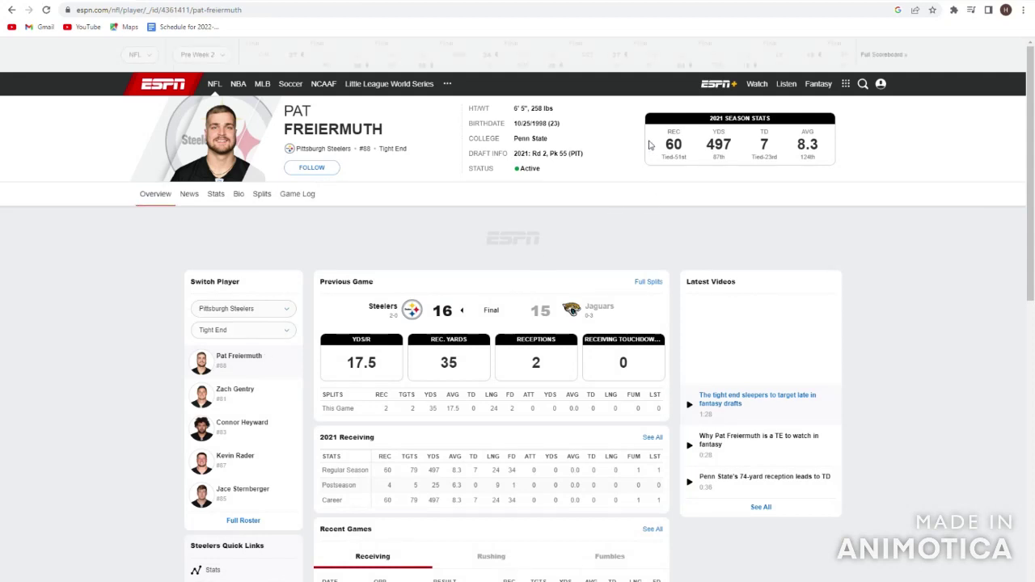
drag(651, 146, 875, 157)
click(876, 165)
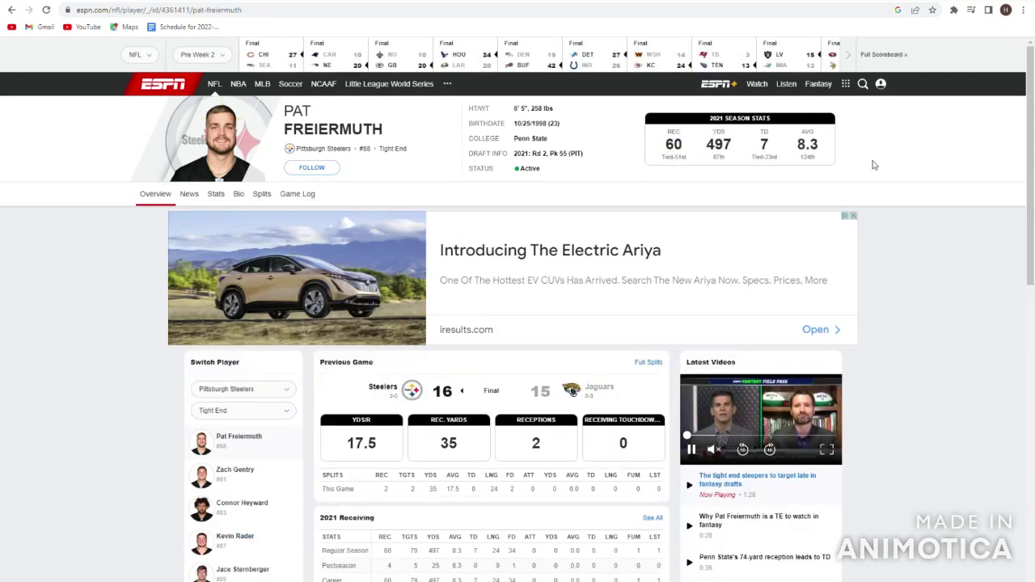
drag(864, 162, 896, 164)
click(658, 168)
click(896, 164)
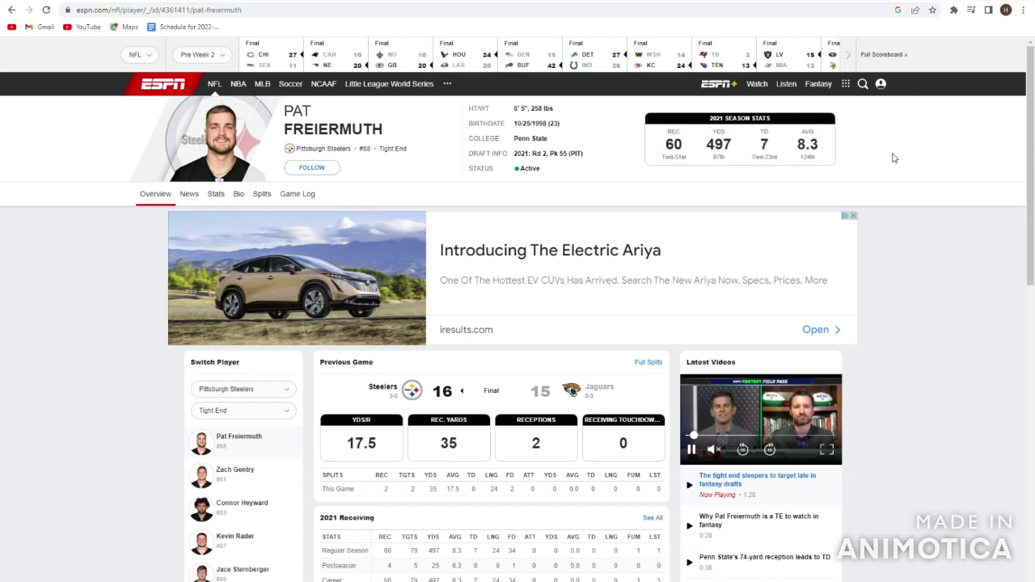
click(11, 10)
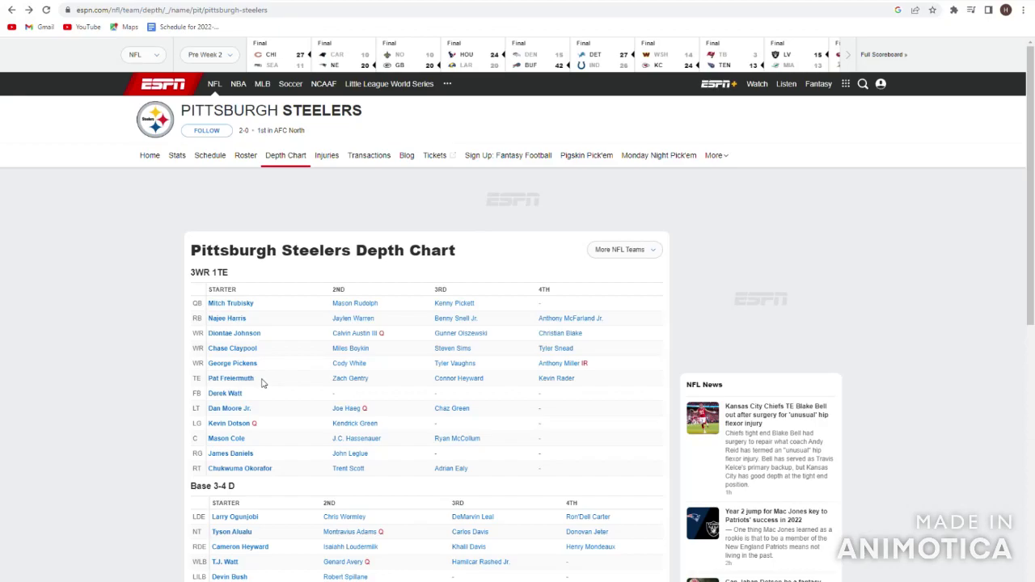
- Switch to the PFF site, search for "pat friermuth" and open Pat Freiermuth's player page
key(alt+Right)
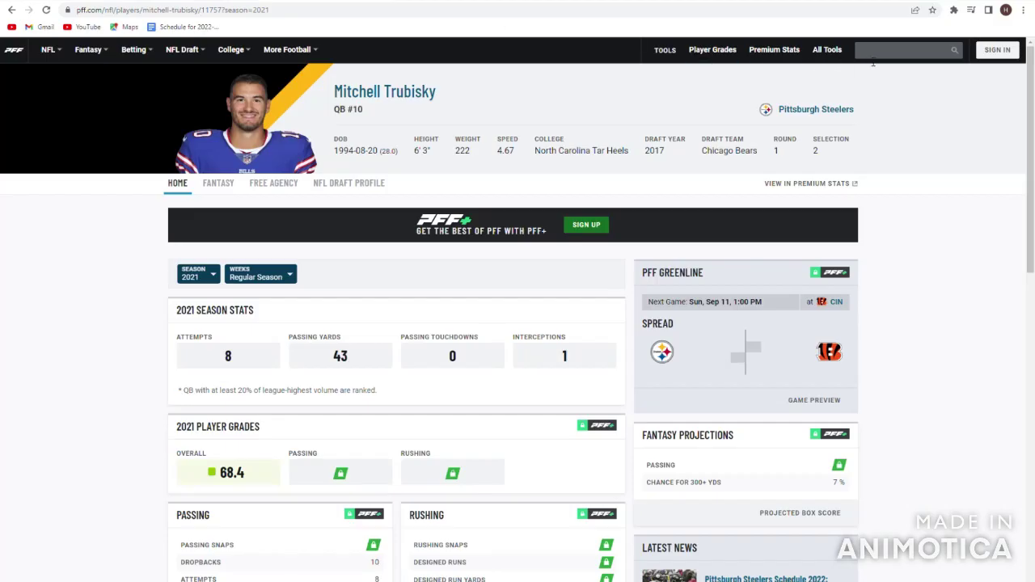
text(pat friermuth)
key(Return)
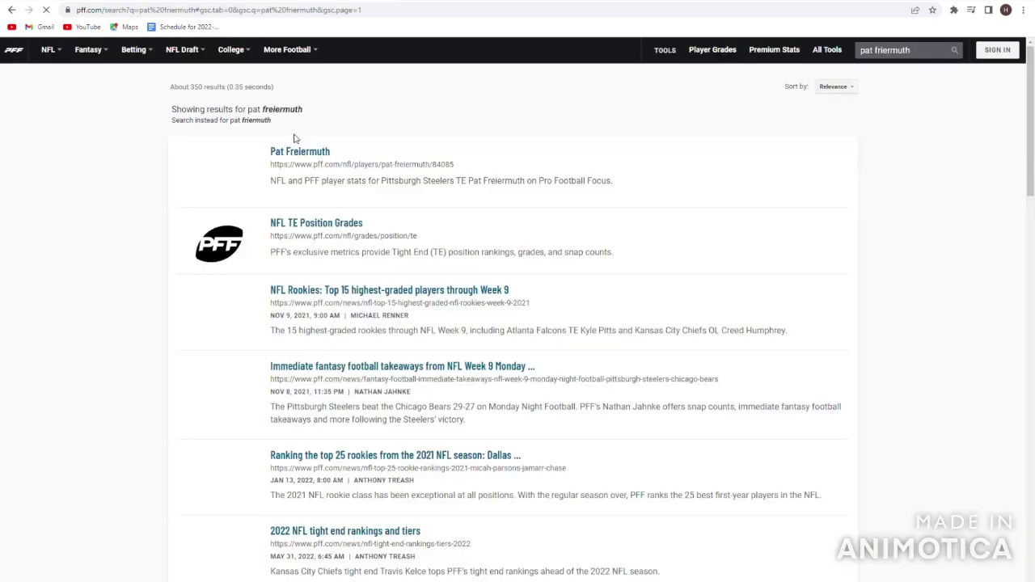
click(296, 153)
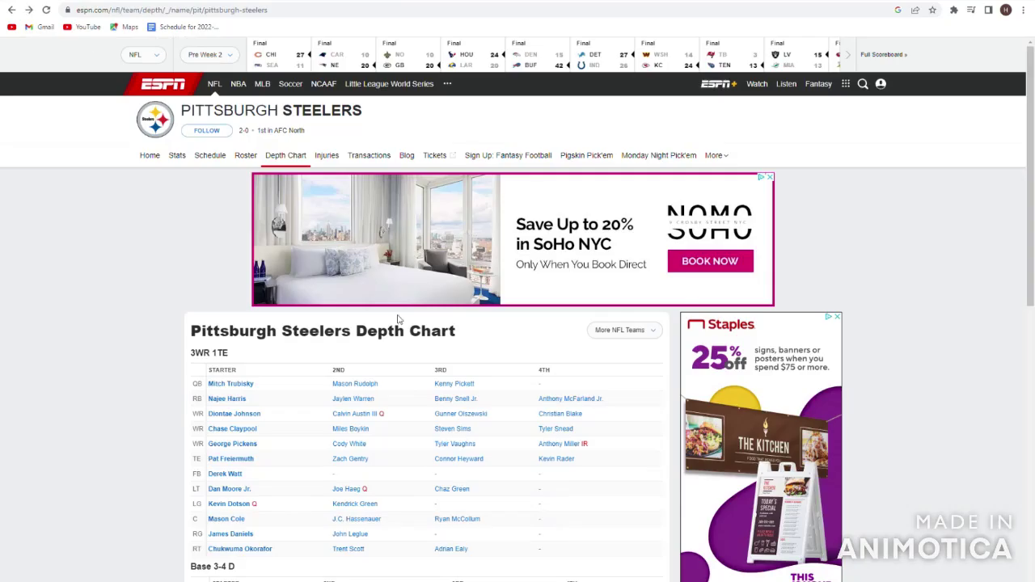
- View second-string tight end Zach Gentry's ESPN player page and season stats, and return to the depth chart
scroll(237, 435, down, 2)
click(356, 316)
drag(679, 158, 855, 148)
click(848, 154)
drag(663, 148, 884, 154)
click(882, 155)
click(11, 10)
- View third-string tight end Connor Heyward's player page with his college and draft information, and return to the depth chart
drag(317, 234, 379, 232)
click(383, 240)
scroll(384, 241, down, 1)
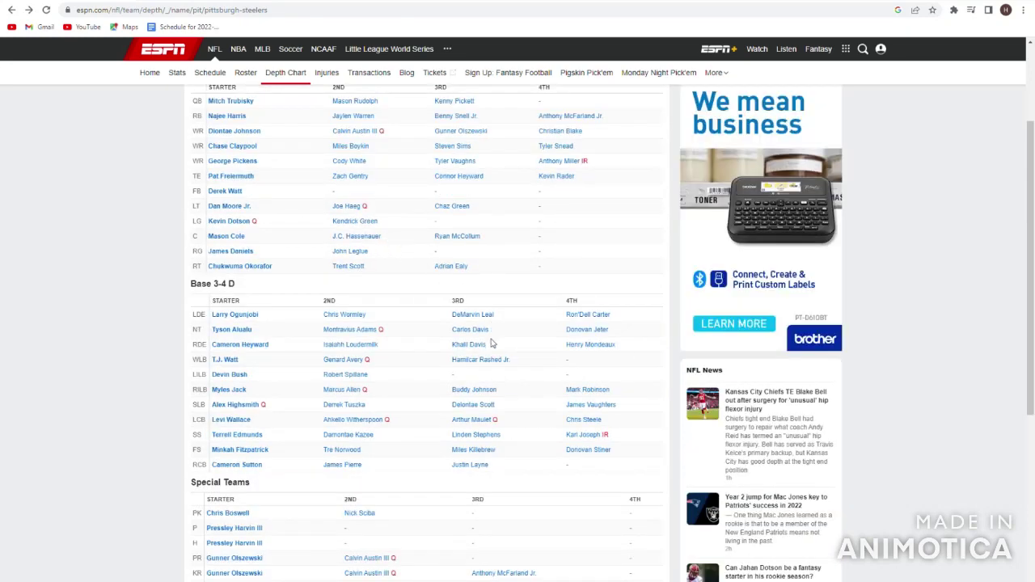
scroll(425, 302, up, 3)
click(450, 322)
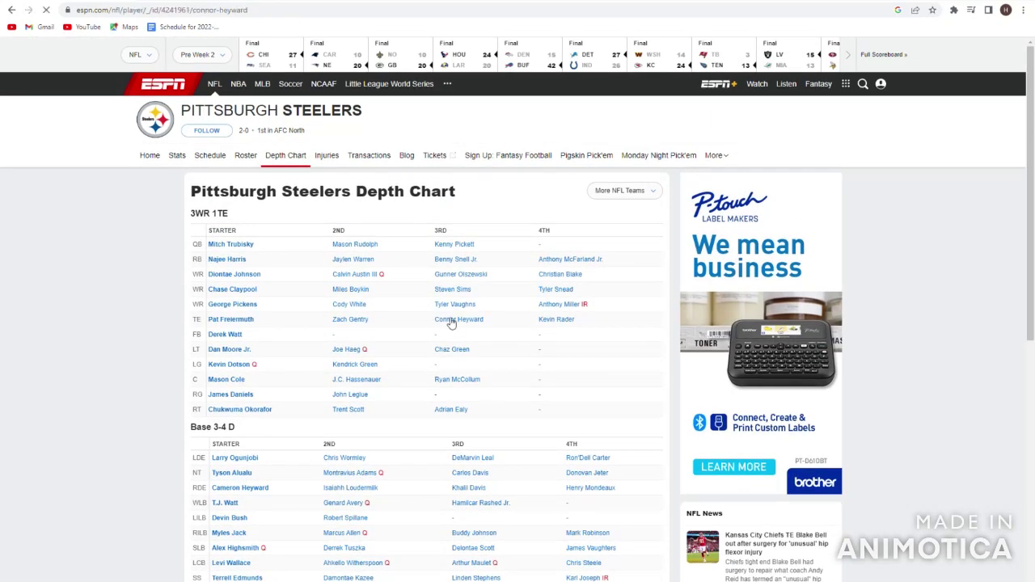
drag(514, 138, 566, 171)
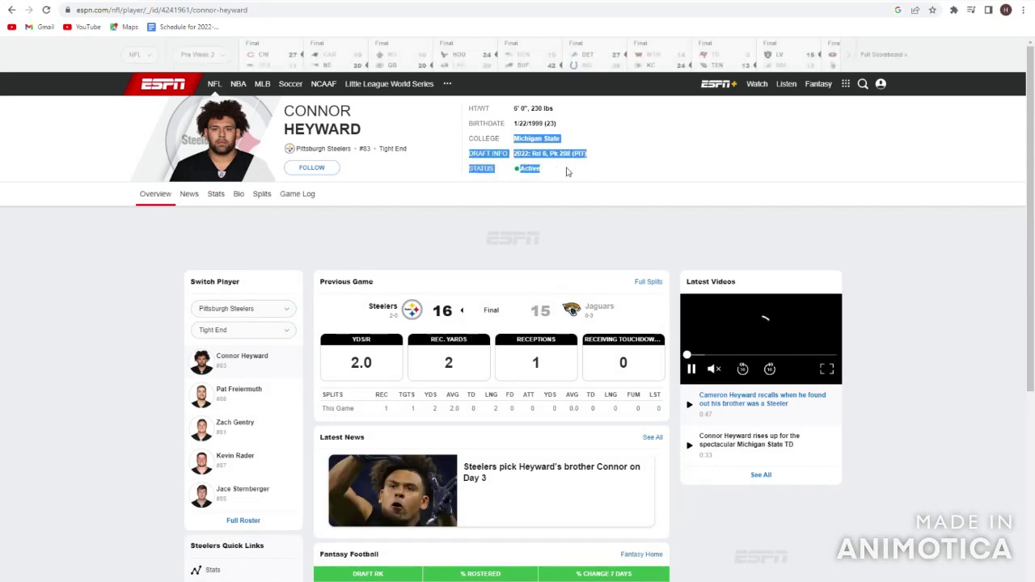
click(580, 167)
key(alt+Left)
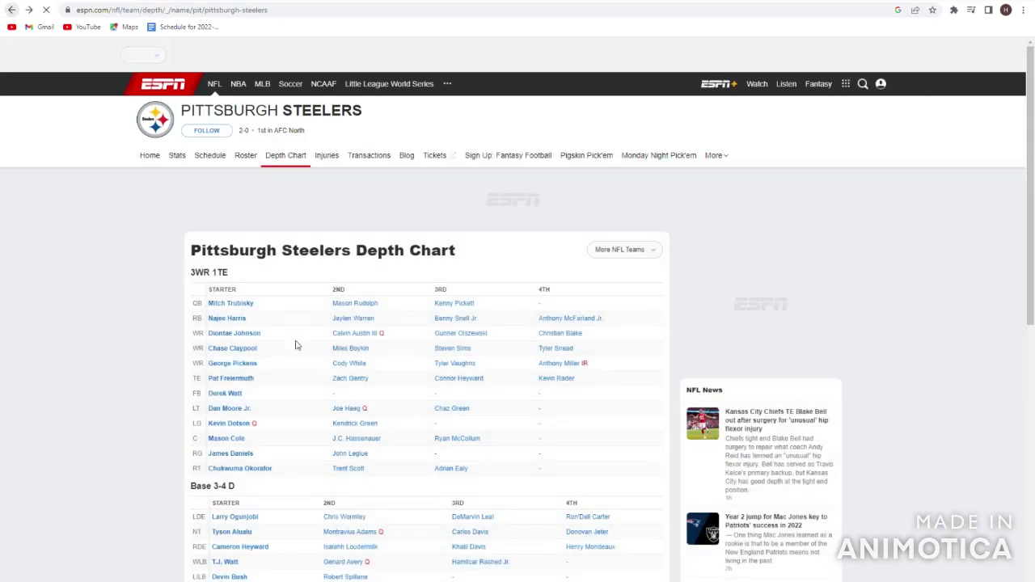
- Examine the depth chart entries for tight end Connor Heyward and defensive end Cameron Heyward
drag(429, 377, 482, 378)
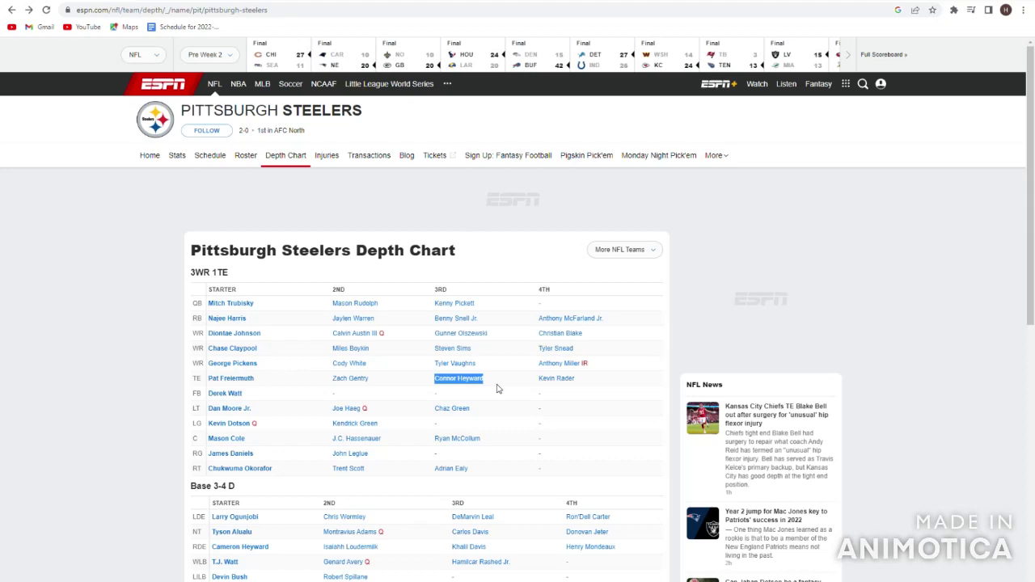
click(497, 389)
scroll(453, 391, down, 1)
drag(275, 489, 212, 497)
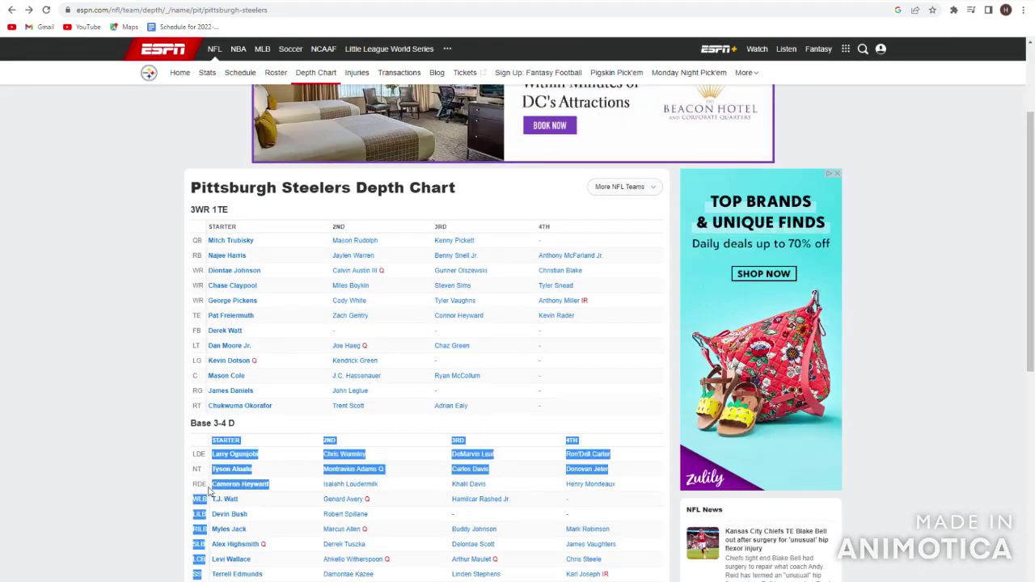
click(181, 489)
scroll(177, 490, up, 2)
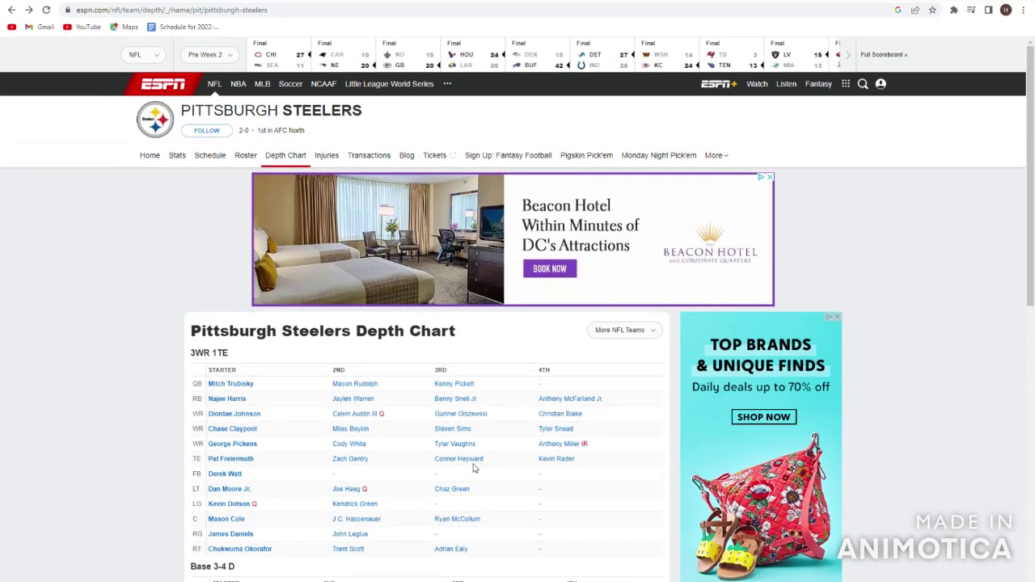
- View fourth-string tight end Kevin Rader's player page with his 2021 season stats and return to the depth chart
drag(497, 459, 427, 460)
click(427, 459)
click(546, 460)
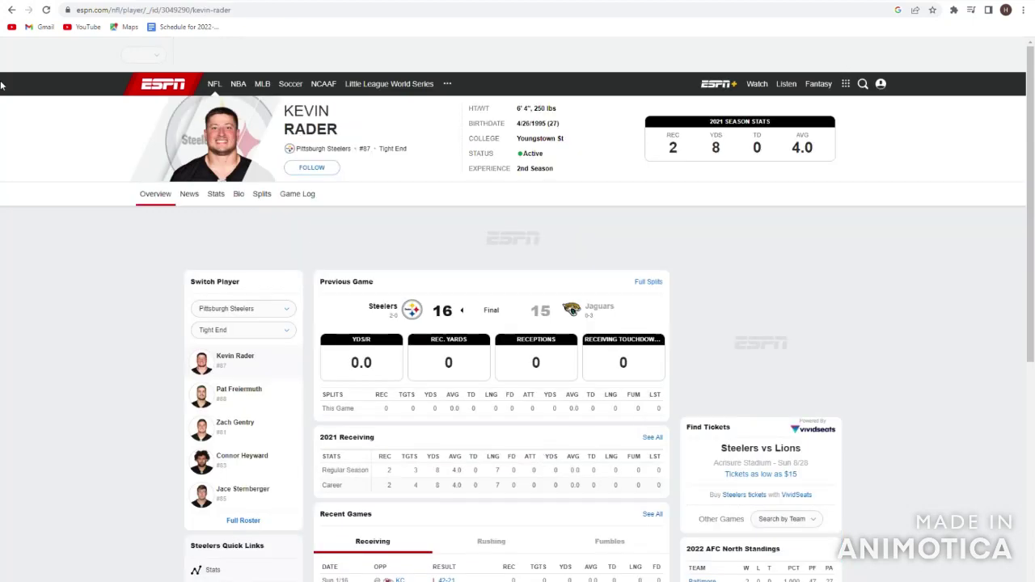
click(11, 10)
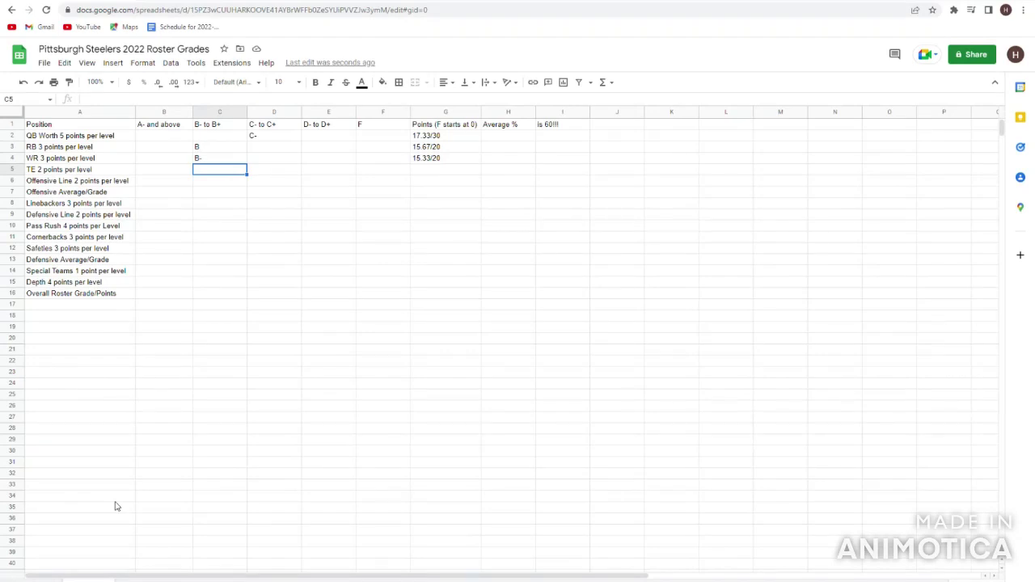
- In the roster grades spreadsheet, enter the grade B for TE in the "B- to B+" column
text(B)
key(Left)
key(Left)
key(Right)
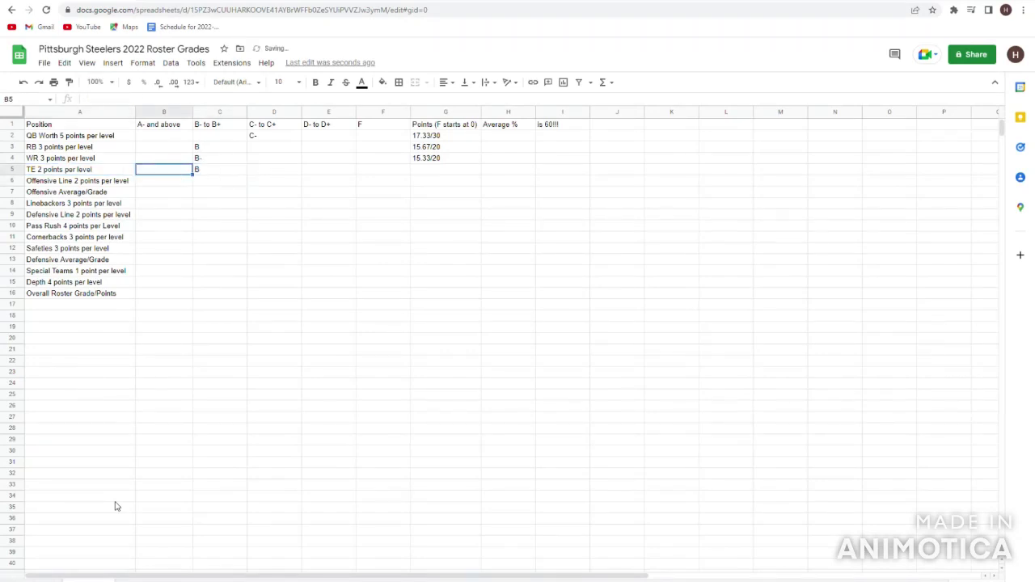
- Enter 11.67/15 as the TE score in the Points column
key(Right)
key(Right)
key(Right)
key(Right)
key(Right)
key(Left)
key(Right)
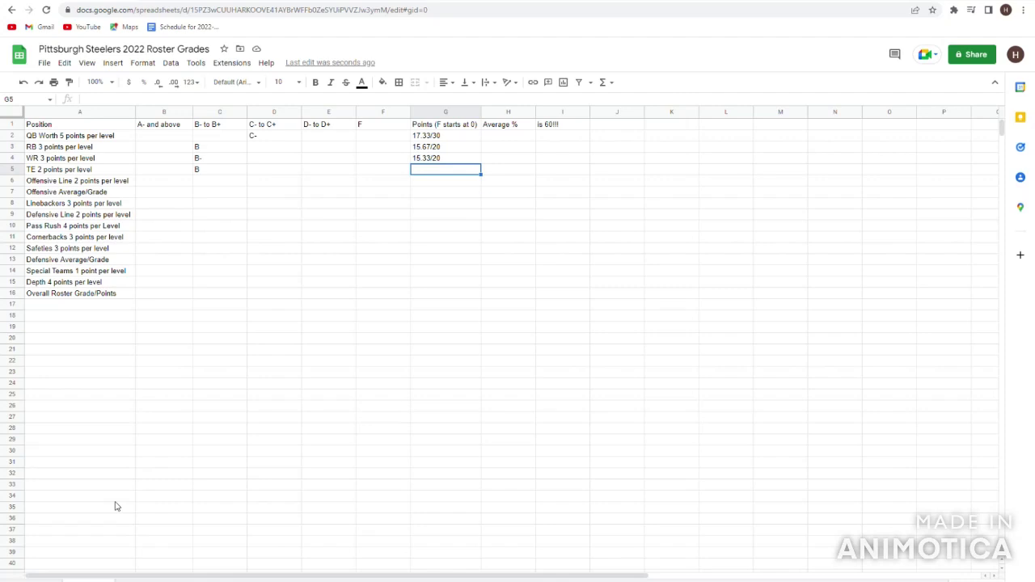
text(11.67/15)
key(Return)
key(Home)
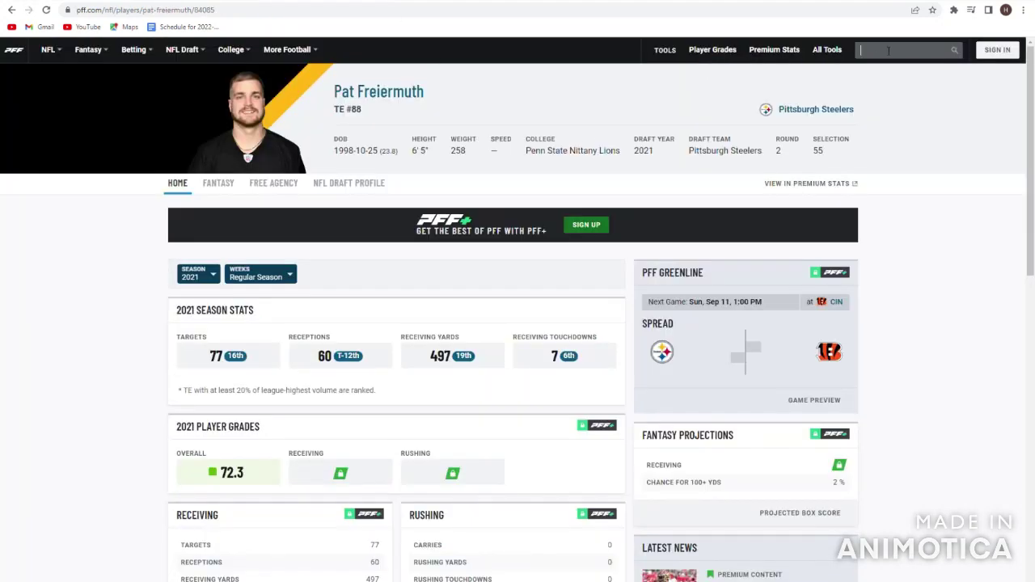
- Switch to the PFF site, search for "dan moore jr." and open Dan Moore Jr.'s player page
click(887, 50)
text(dan moore jr.)
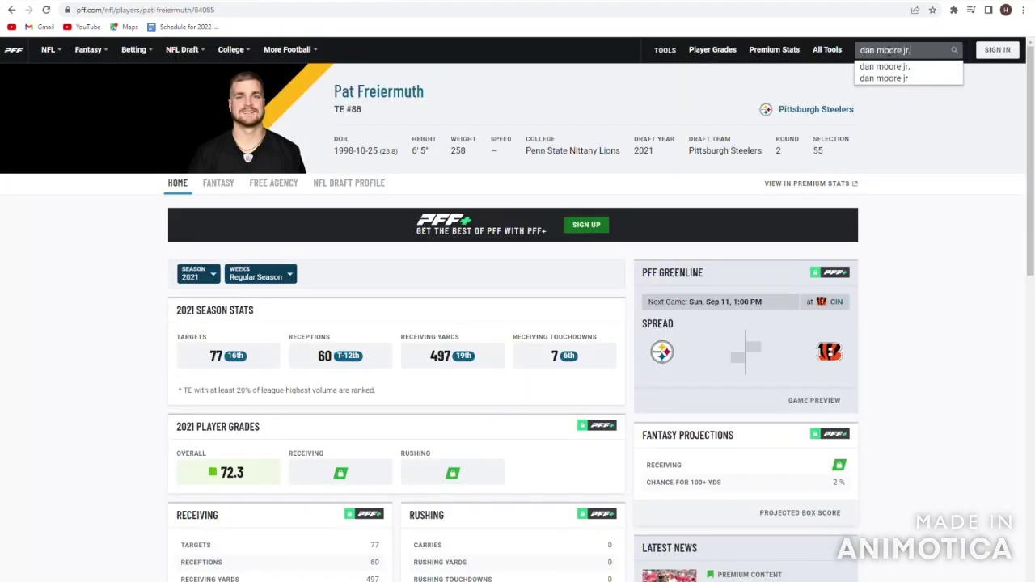
key(Return)
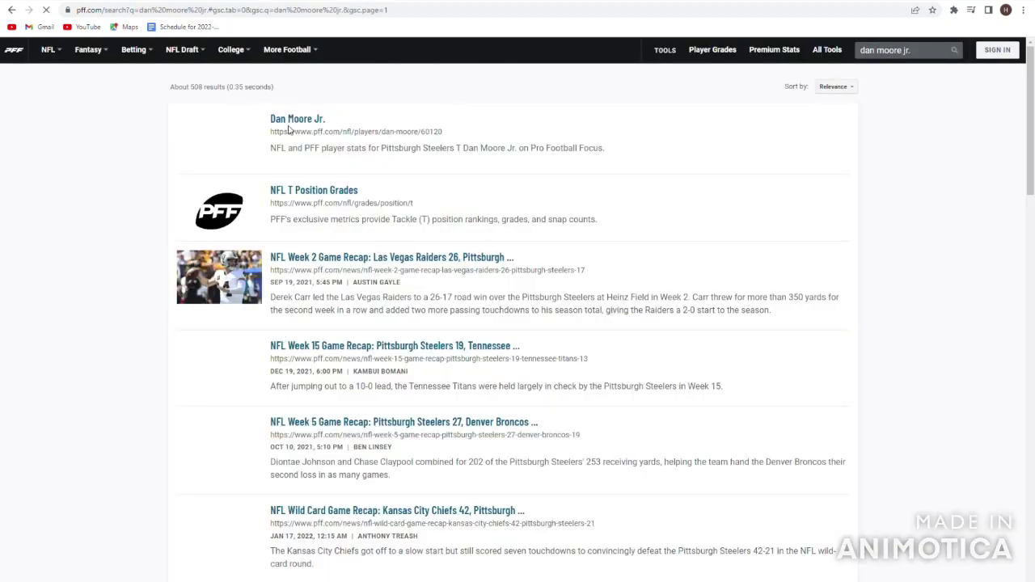
click(293, 129)
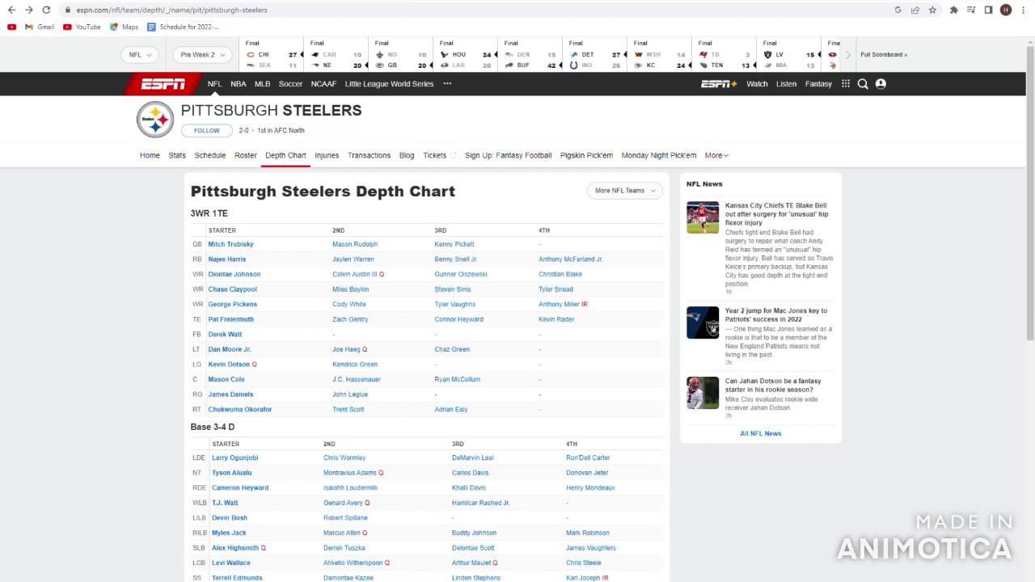
- On the ESPN depth chart, review the left tackles, view backup Joe Haeg's player page and return
drag(251, 349, 138, 369)
click(308, 371)
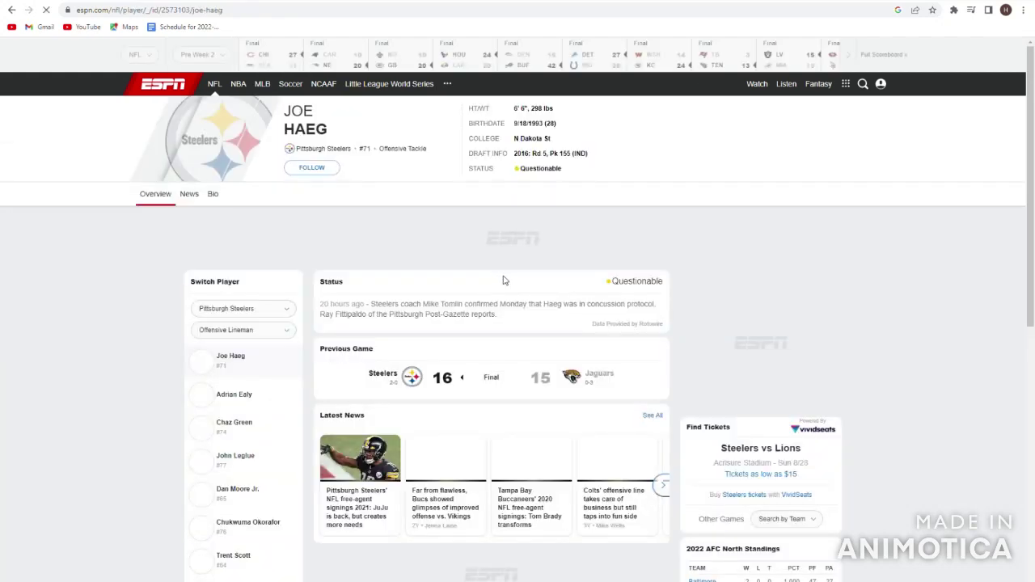
click(11, 10)
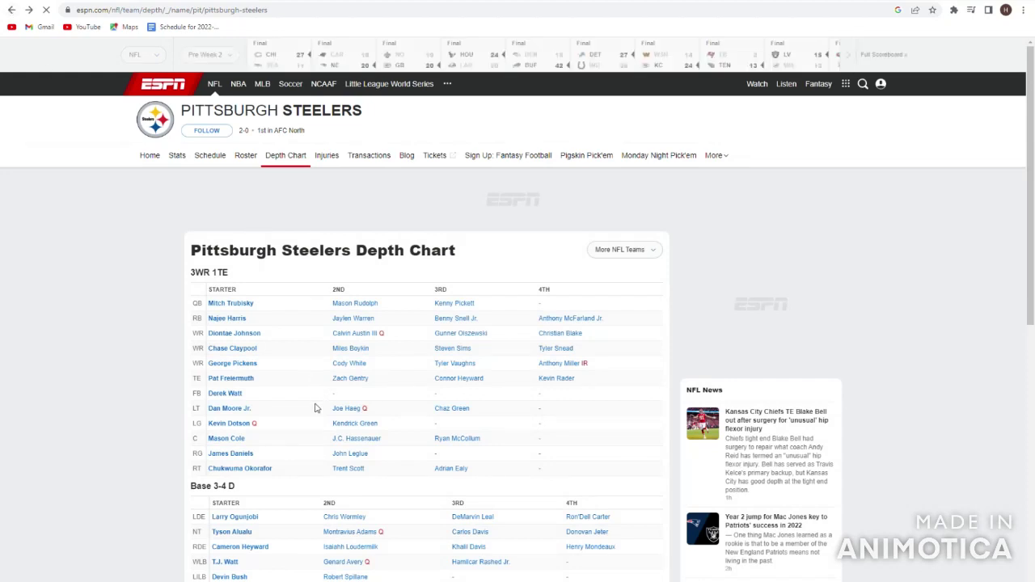
- On the ESPN depth chart, view left guard Kevin Dotson's player page, return, and view backup Kendrick Green's page
click(233, 426)
drag(359, 170, 601, 194)
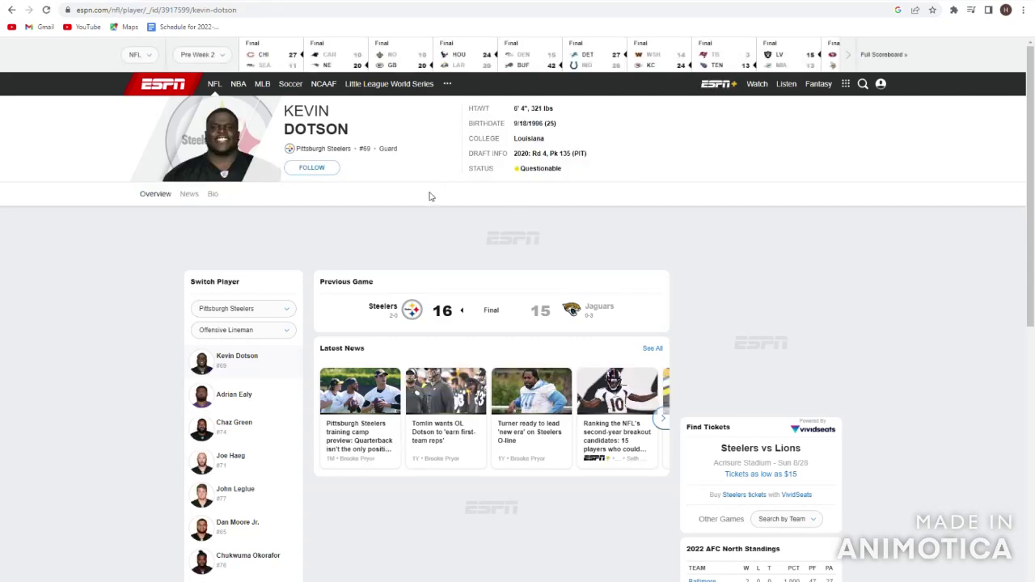
click(11, 9)
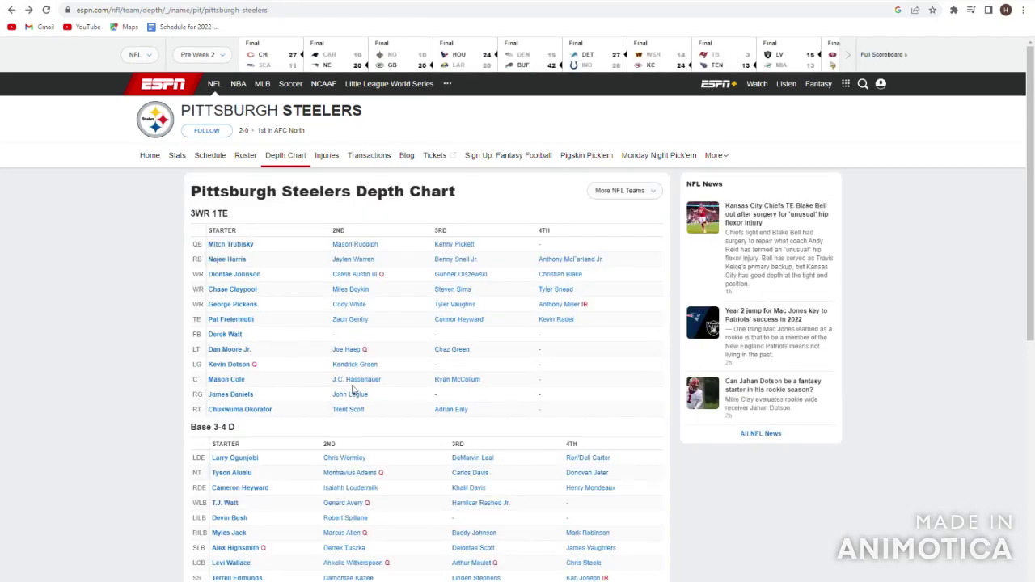
click(353, 364)
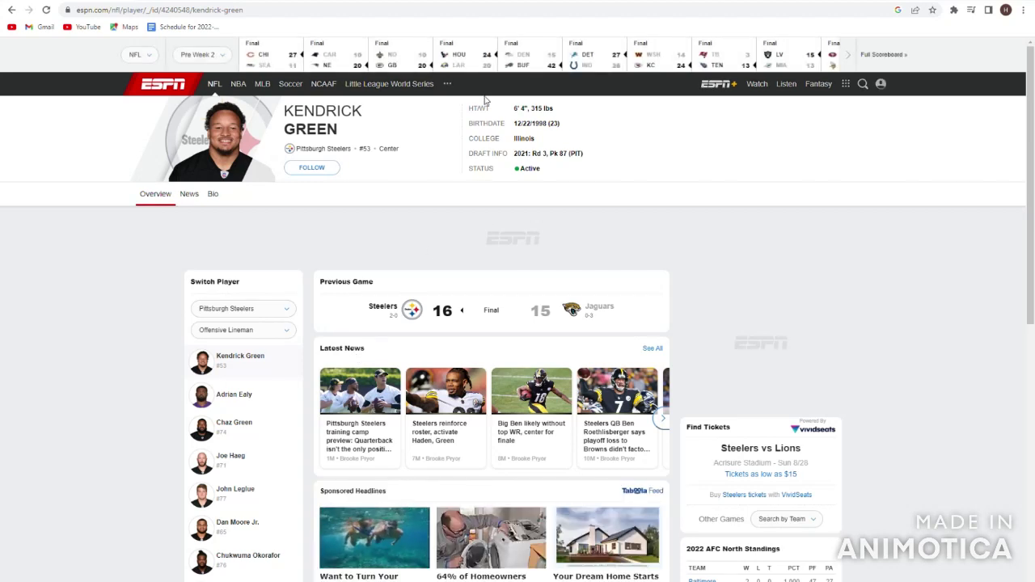
drag(508, 153, 598, 162)
click(600, 165)
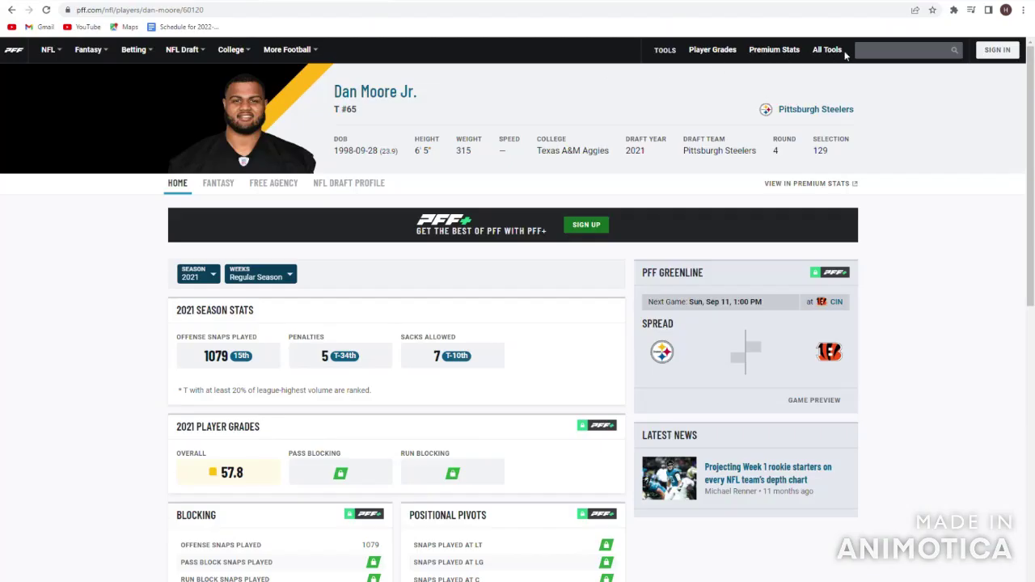
- Switch to the PFF site, search for "kendrick green" and open Kendrick Green's player page
click(868, 54)
text(kendric)
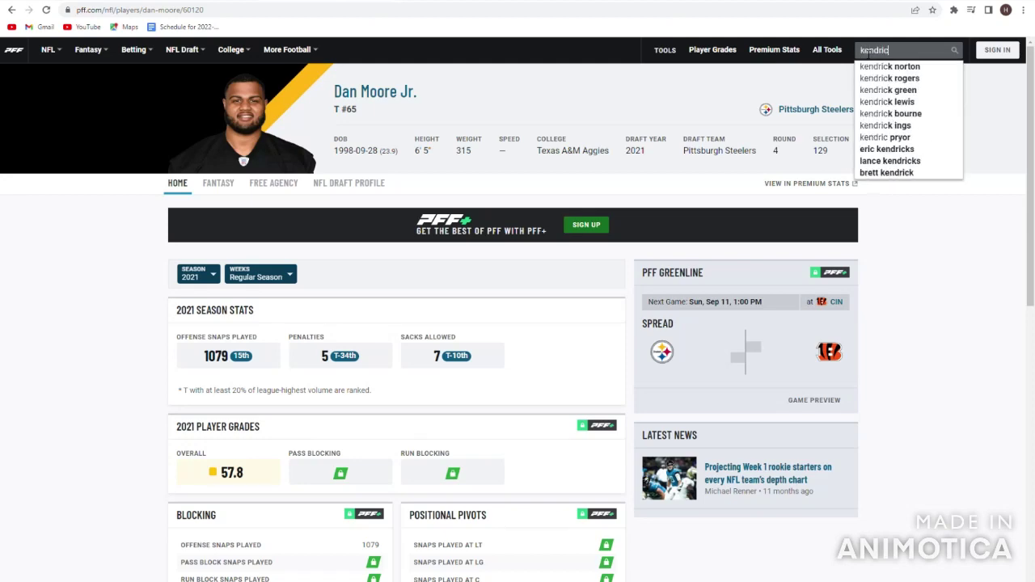
text(k green)
key(Return)
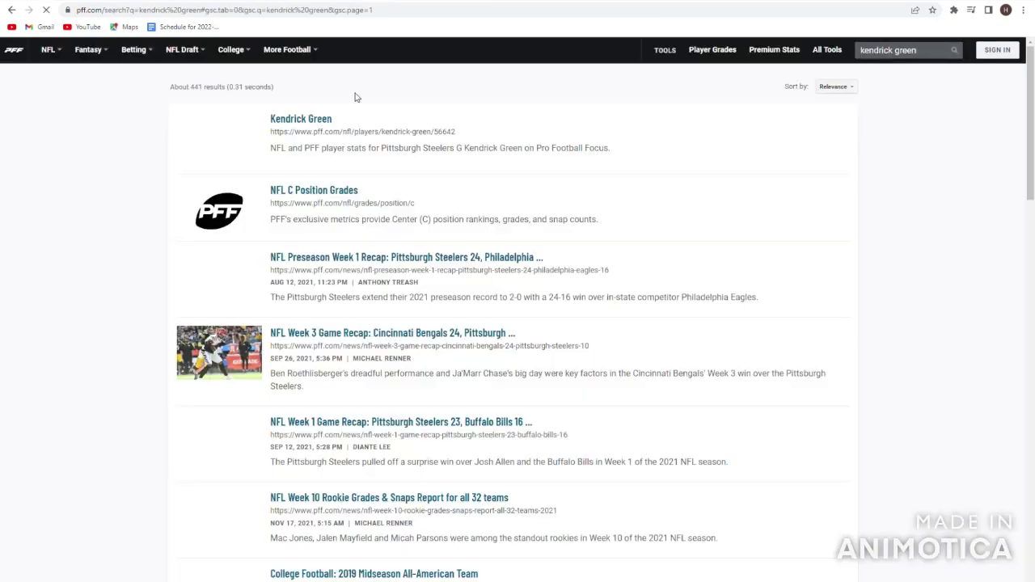
click(327, 119)
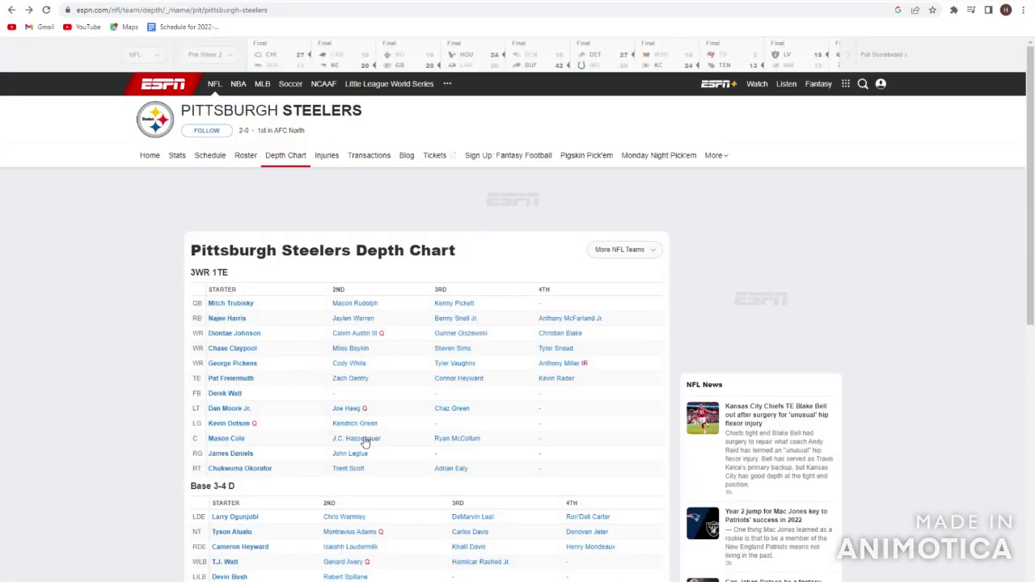
- From the ESPN depth chart, view the player pages of J.C. Hassenauer and Dan Moore Jr., returning to the chart after each
click(361, 440)
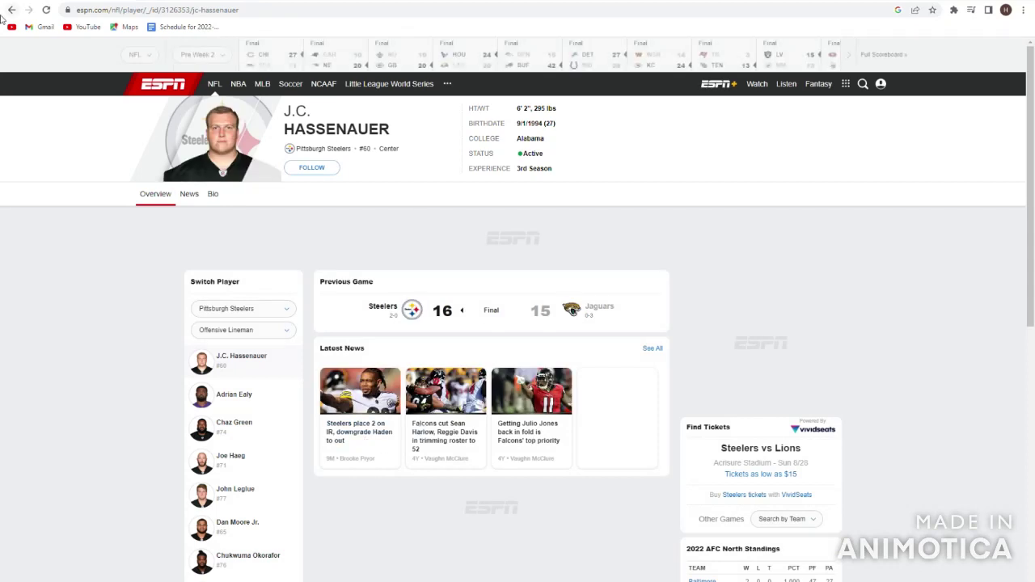
key(alt+Left)
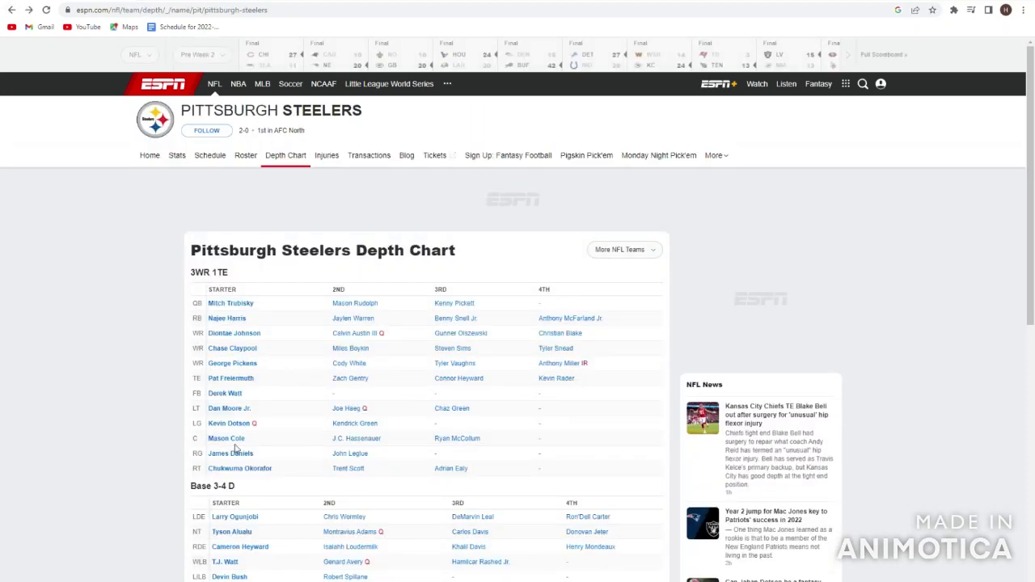
drag(264, 454, 246, 462)
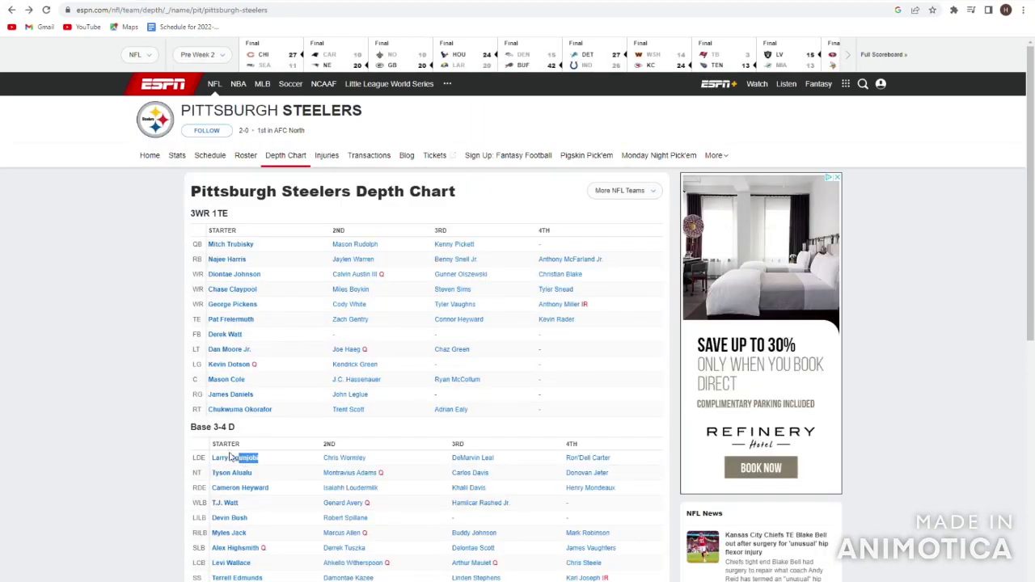
drag(279, 394, 191, 411)
click(190, 411)
click(232, 350)
drag(502, 148, 616, 151)
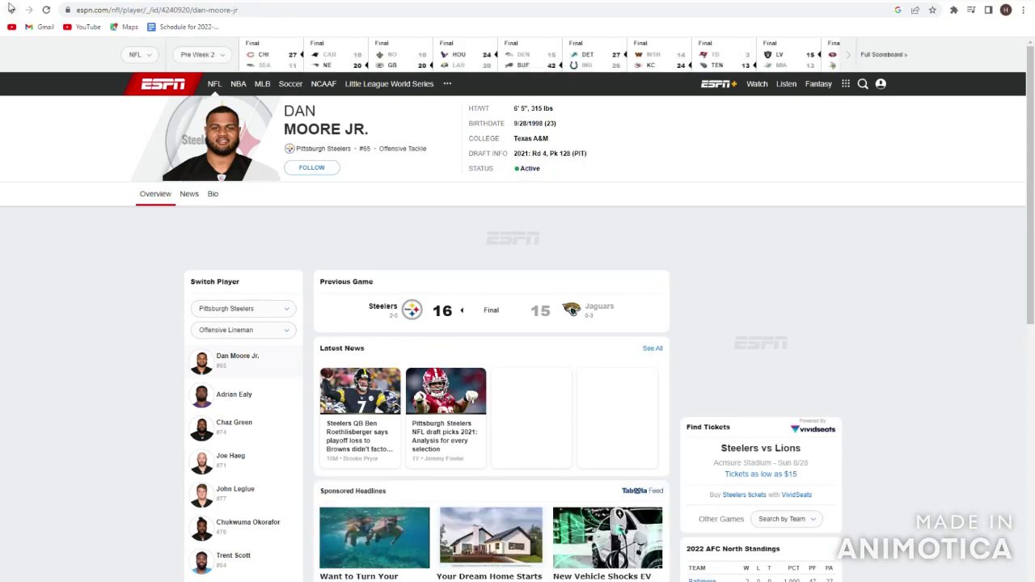
click(12, 10)
drag(262, 412, 173, 410)
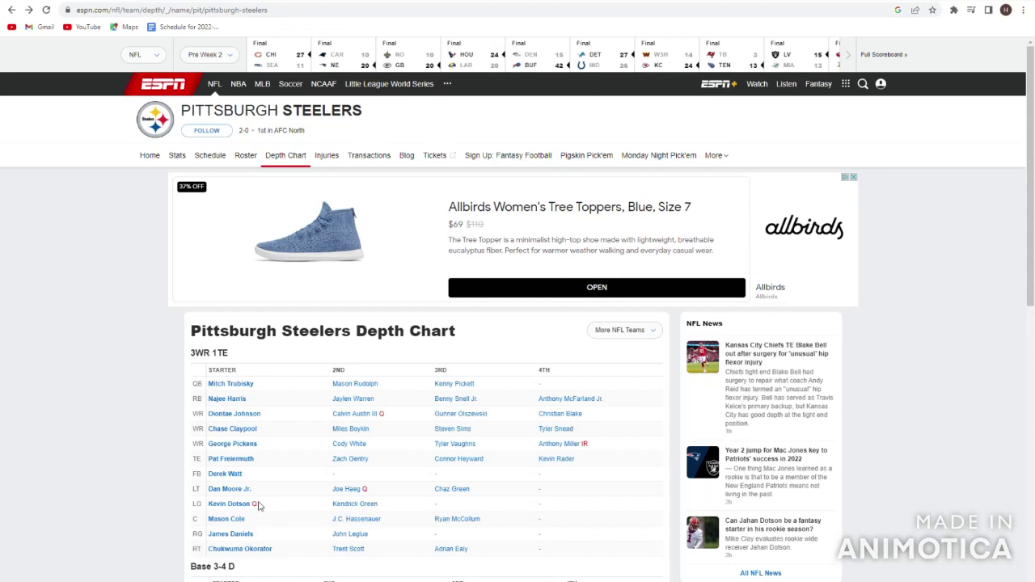
- View the ESPN player pages of right guards James Daniels and John Leglue and return to the depth chart
click(253, 535)
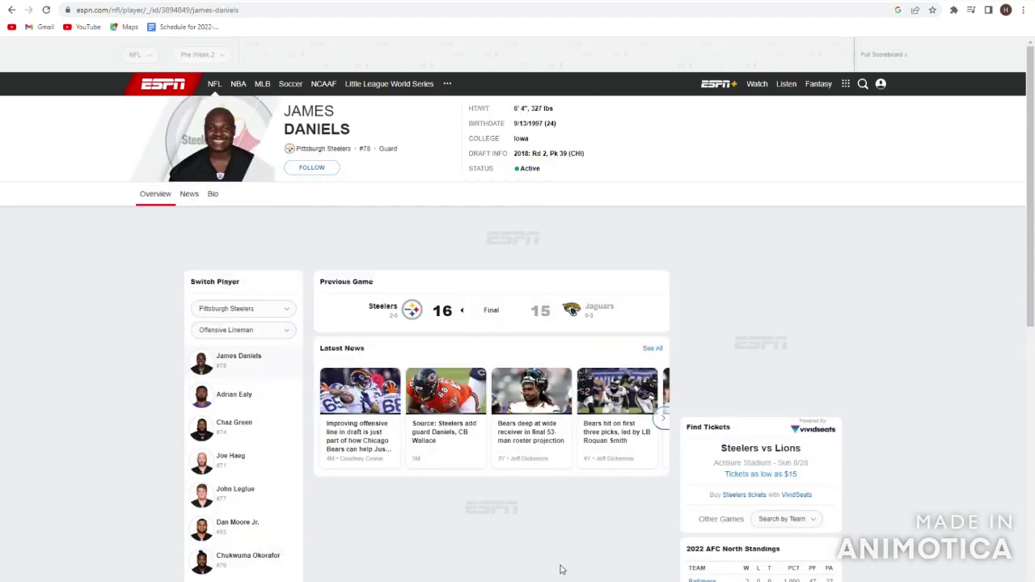
click(12, 9)
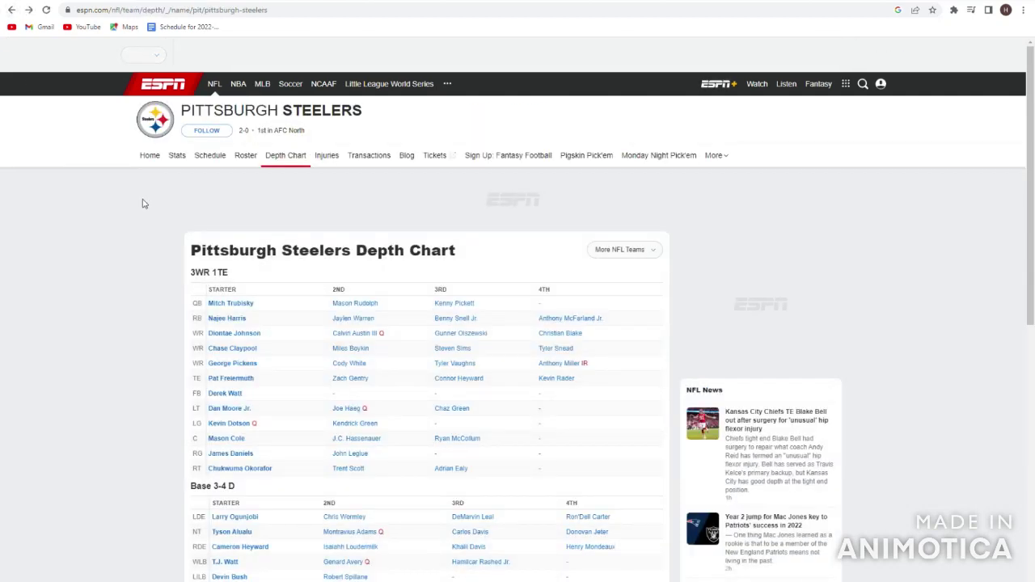
drag(229, 439, 237, 457)
click(237, 458)
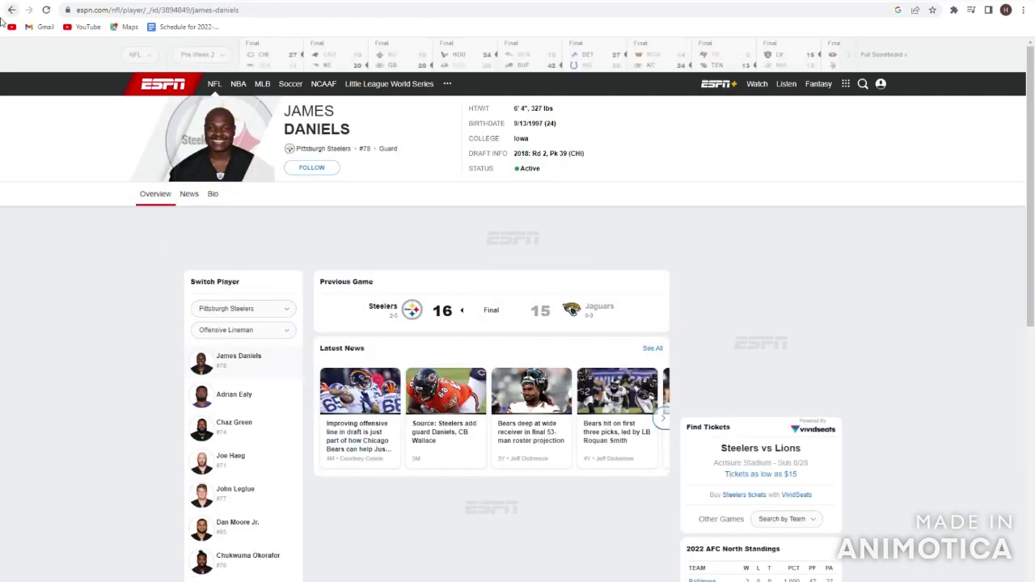
click(12, 10)
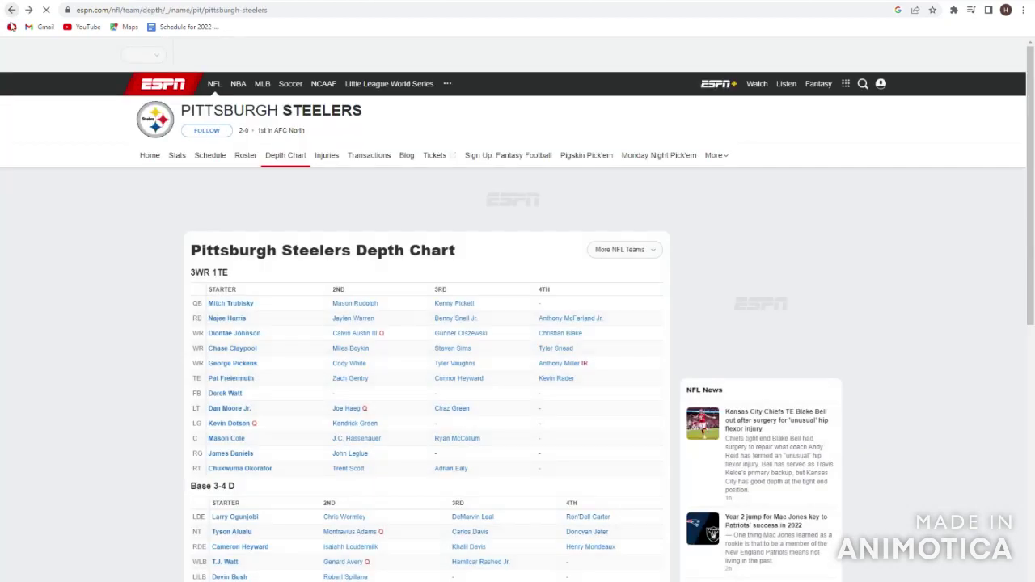
click(364, 455)
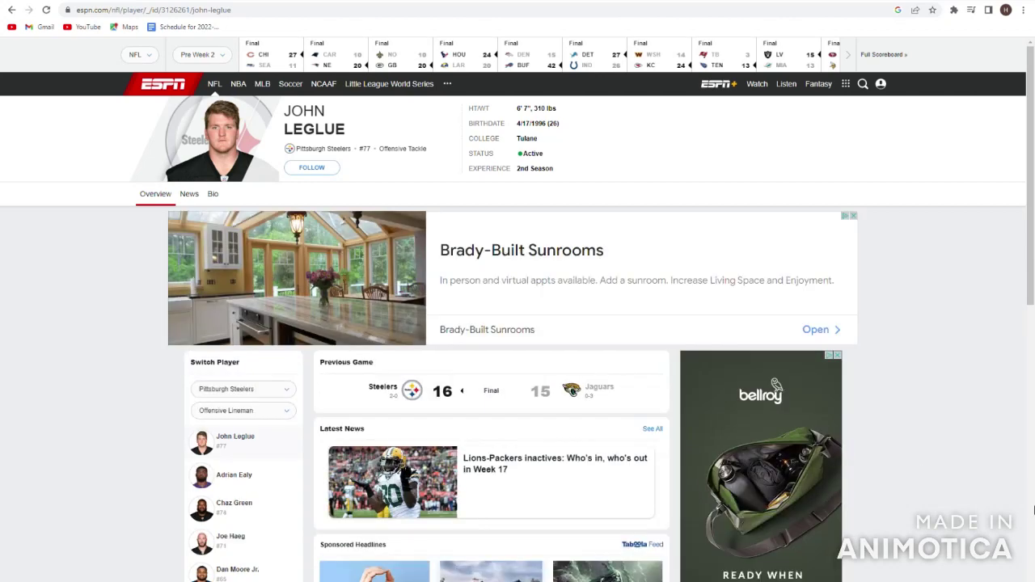
click(9, 10)
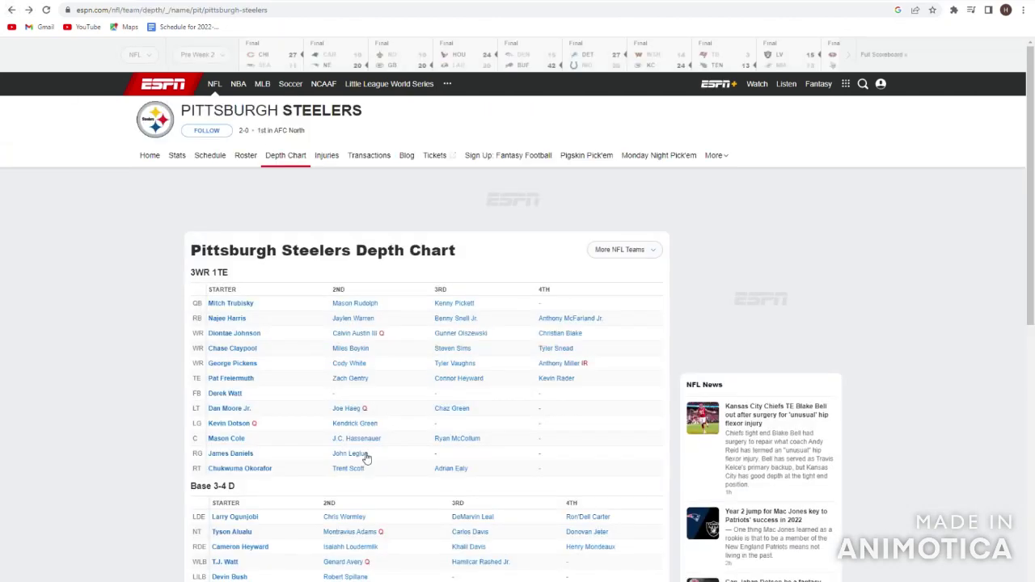
drag(393, 467, 307, 457)
click(307, 458)
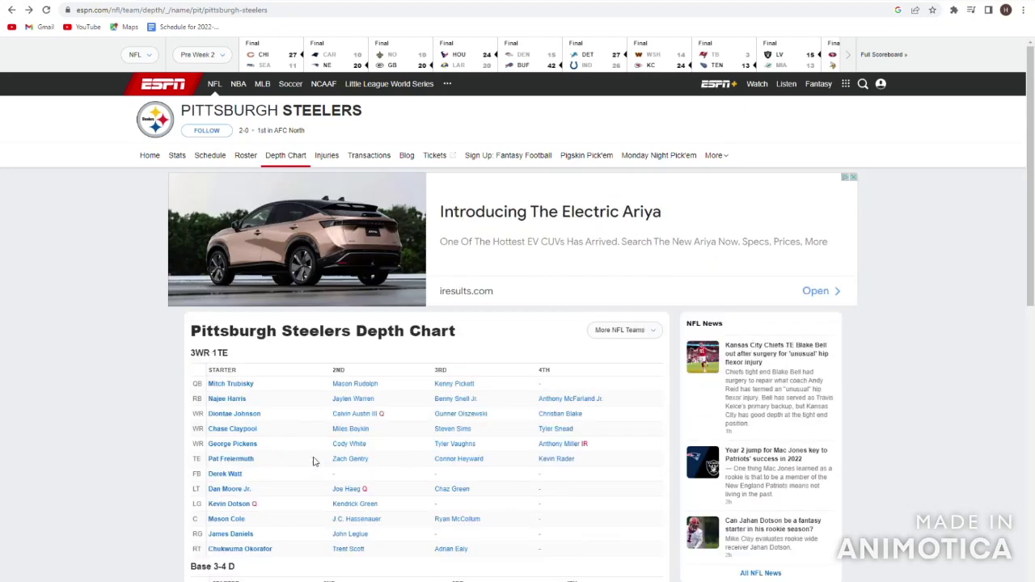
- View starting right tackle Chukwuma Okorafor's ESPN player page and return to the depth chart
scroll(314, 460, down, 2)
click(245, 407)
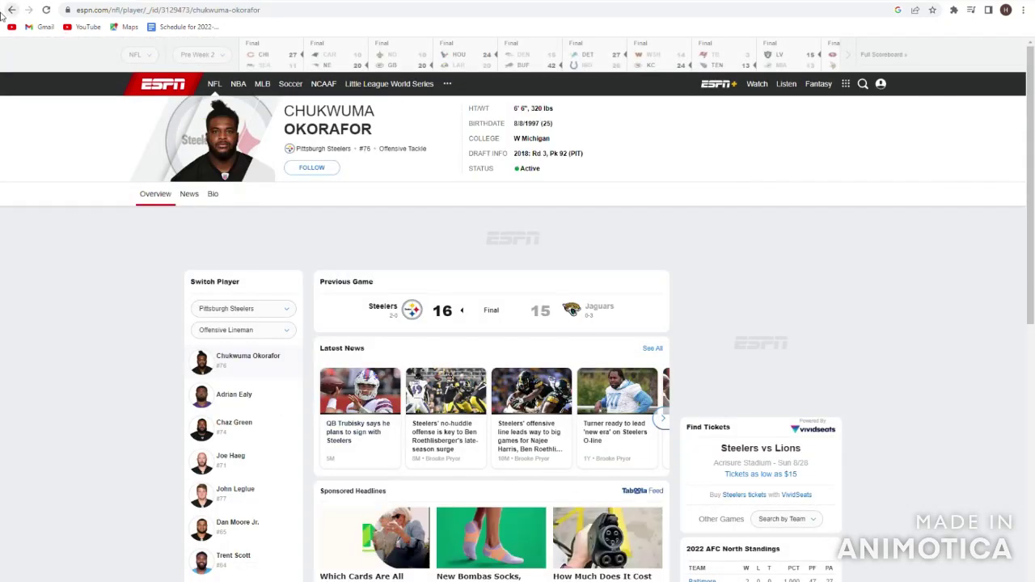
key(alt+Left)
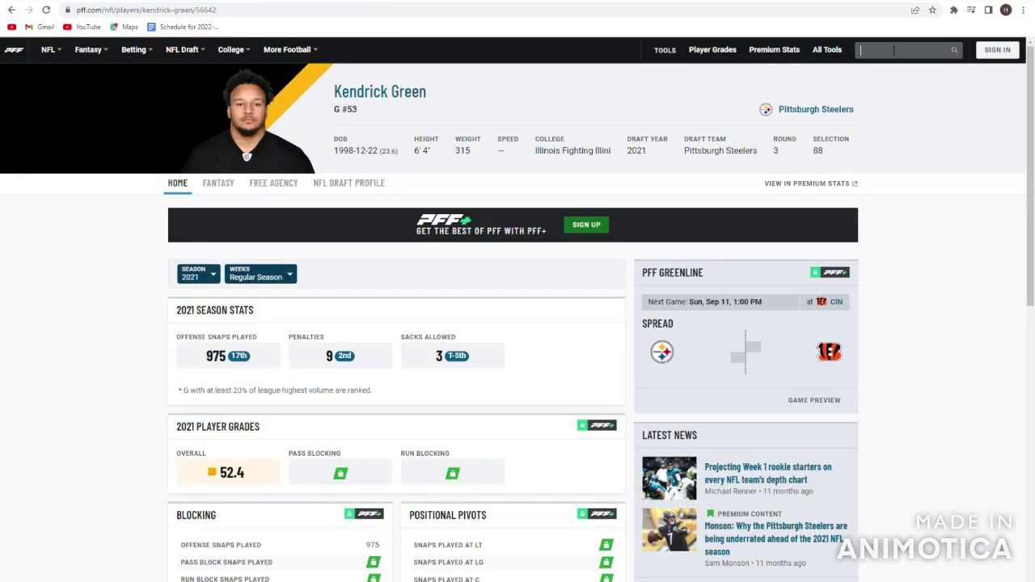
- On the PFF site, search for "chukwuma okorafor" and open Chukwuma Okorafor's player page
text(ok)
key(BackSpace)
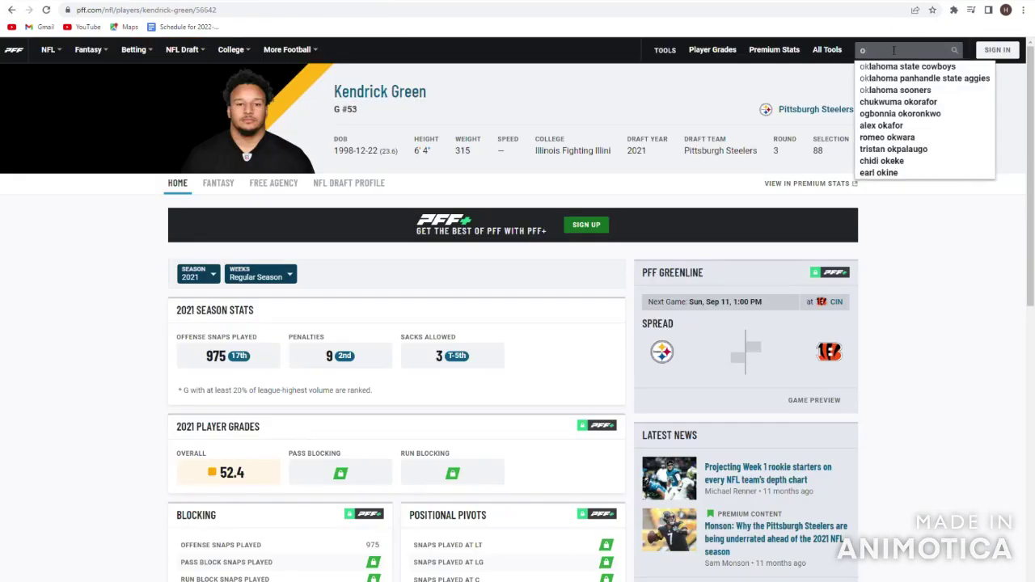
text(kwuma okorafor)
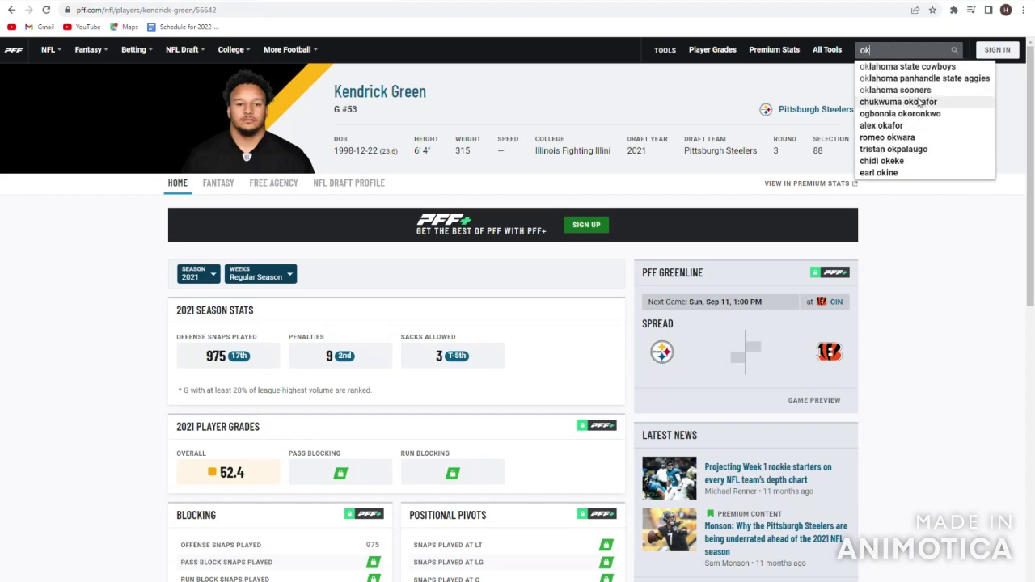
click(898, 102)
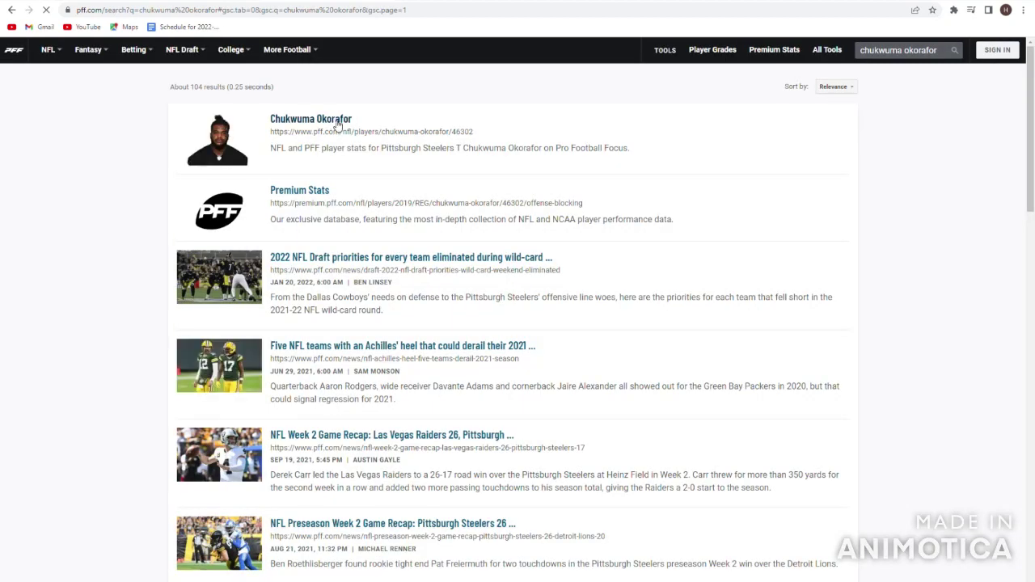
click(291, 118)
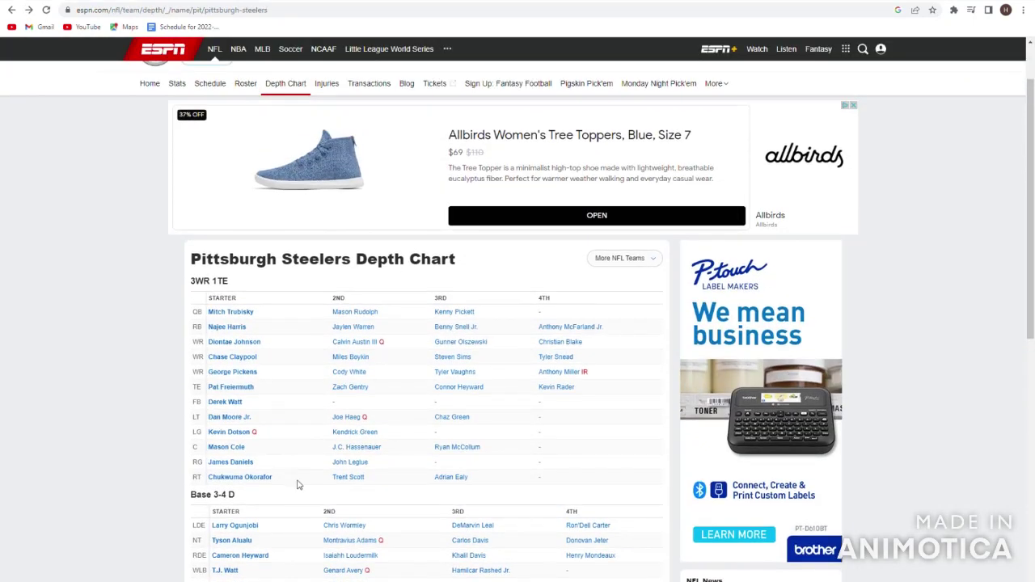
- On the ESPN depth chart, view backup Trent Scott's player page, return, and open Chaz Green's page
scroll(299, 485, up, 2)
click(349, 547)
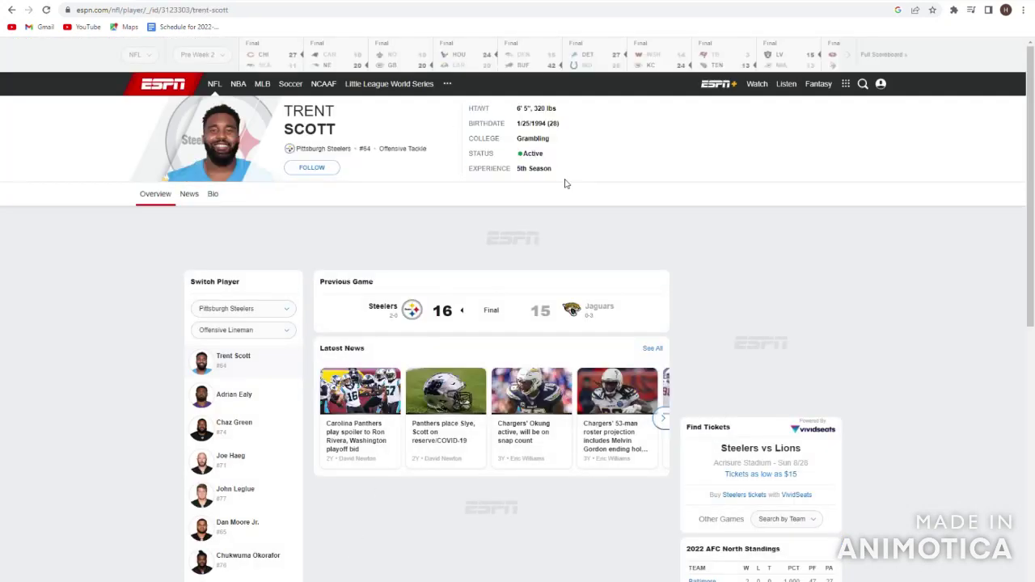
click(10, 11)
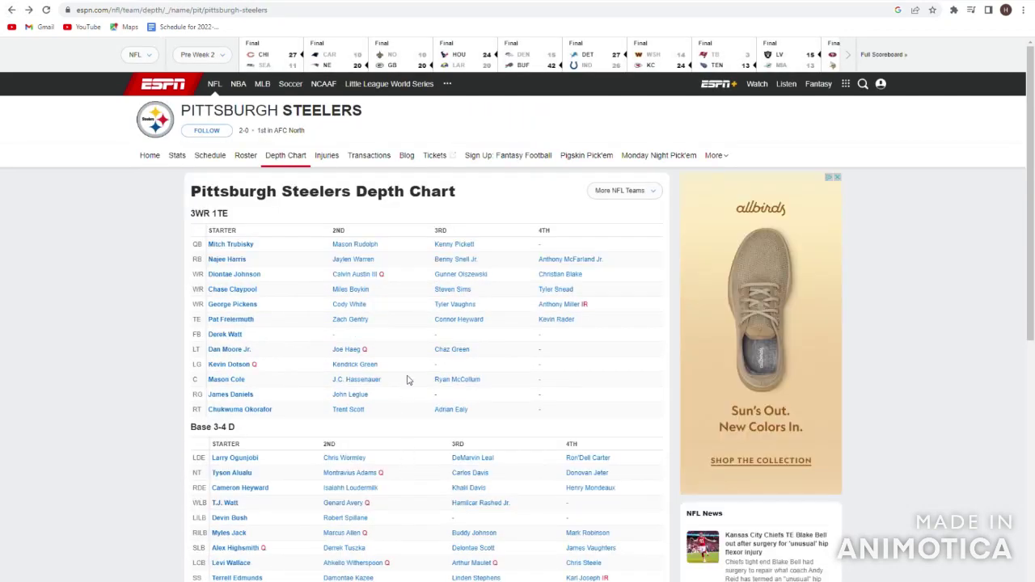
click(445, 350)
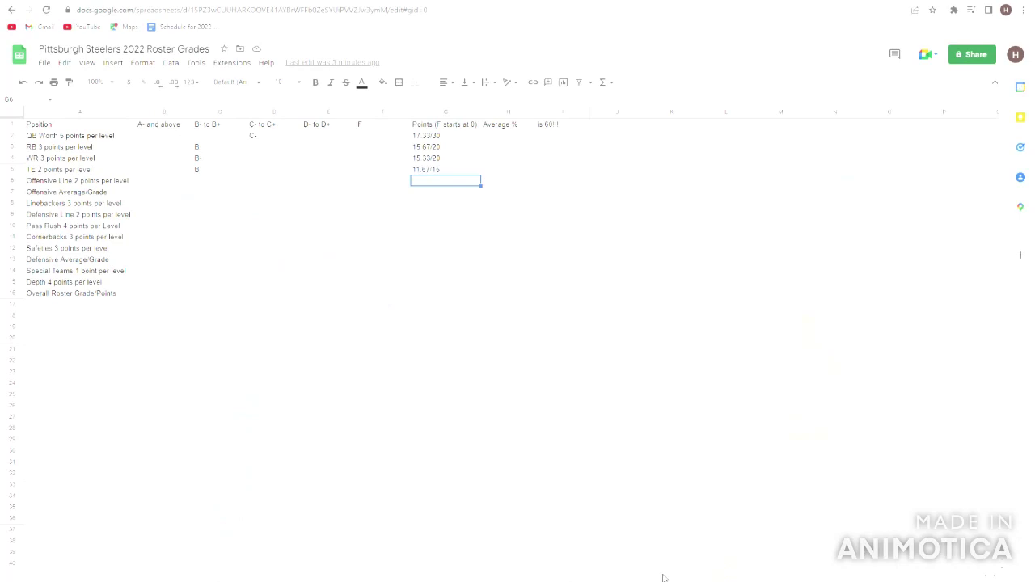
- In the roster grades spreadsheet, enter the grade D for Offensive Line in the "D- to D+" column
key(Left)
key(Left)
text(D)
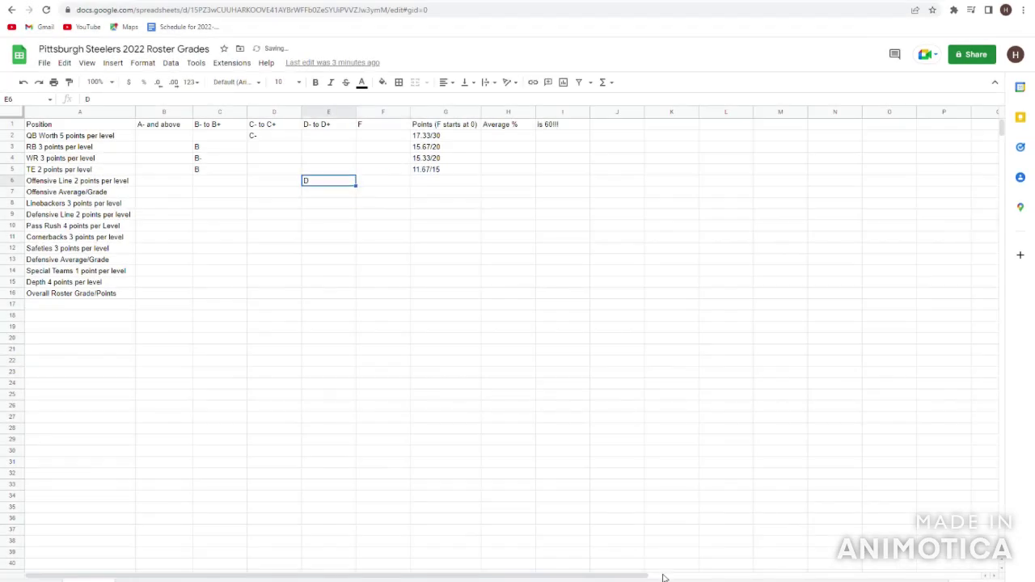
- Enter 5.67/15 as the Offensive Line score in the Points column
key(Left)
key(Left)
key(Left)
key(Left)
key(Right)
key(Right)
key(Right)
key(Right)
key(Right)
key(Right)
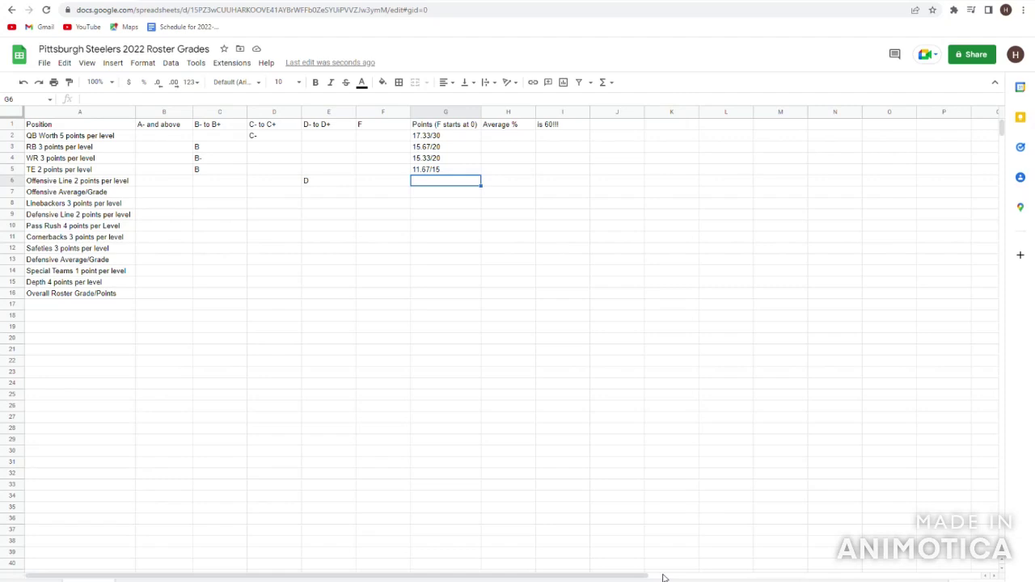
text(1)
text(5.67/)
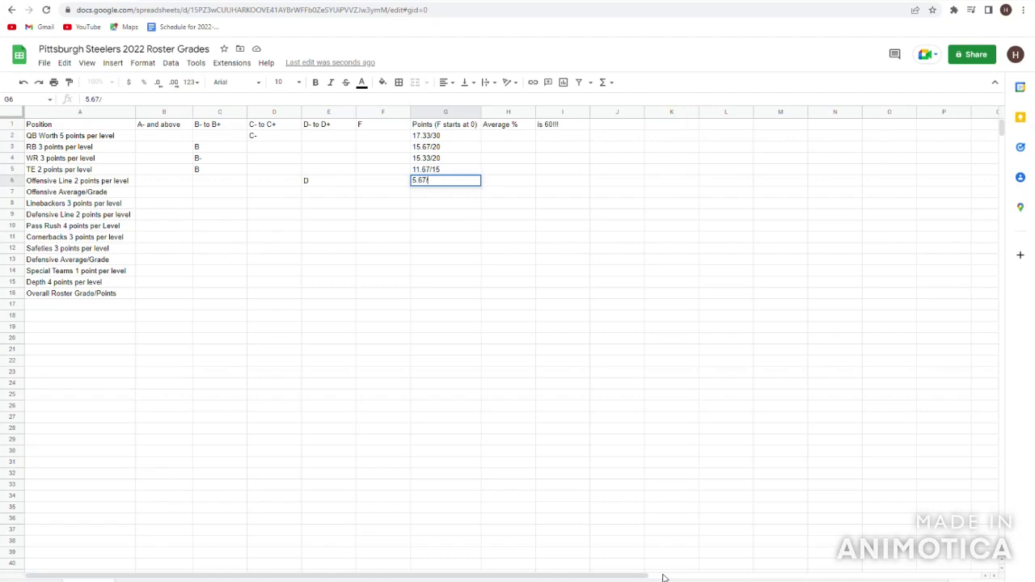
key(Return)
- Enter 66/100 as the Offensive Average/Grade score in the Points column
key(Left)
key(Left)
key(Left)
key(Left)
key(Left)
key(Right)
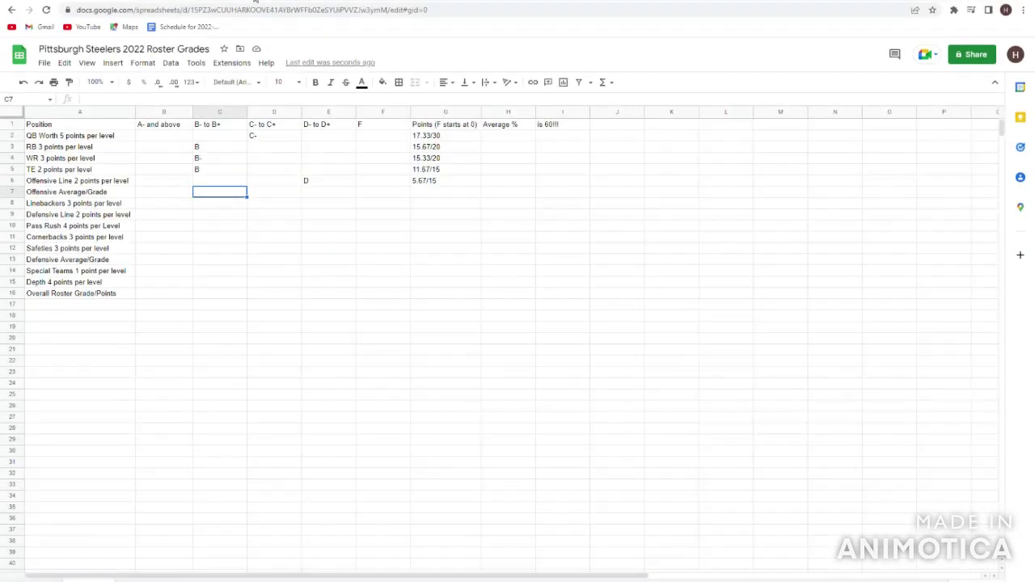
key(Right)
key(Right)
key(Right)
key(Right)
text(66/100)
key(Return)
- Enter the grade C- for Offensive Average/Grade in the "C- to C+" column
key(Left)
key(Left)
key(Left)
key(Left)
key(Left)
key(Left)
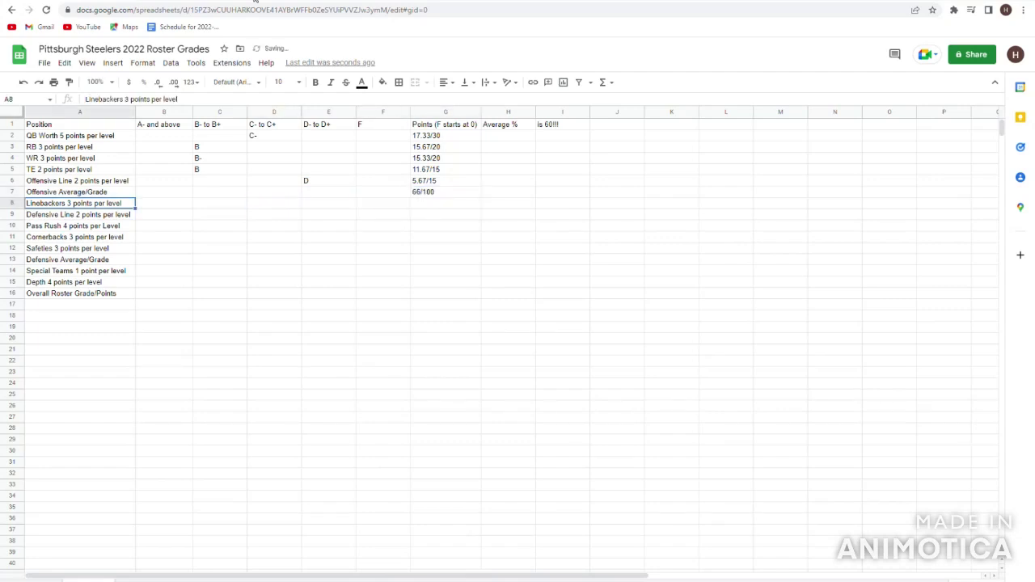
key(Up)
key(Right)
key(Right)
key(Right)
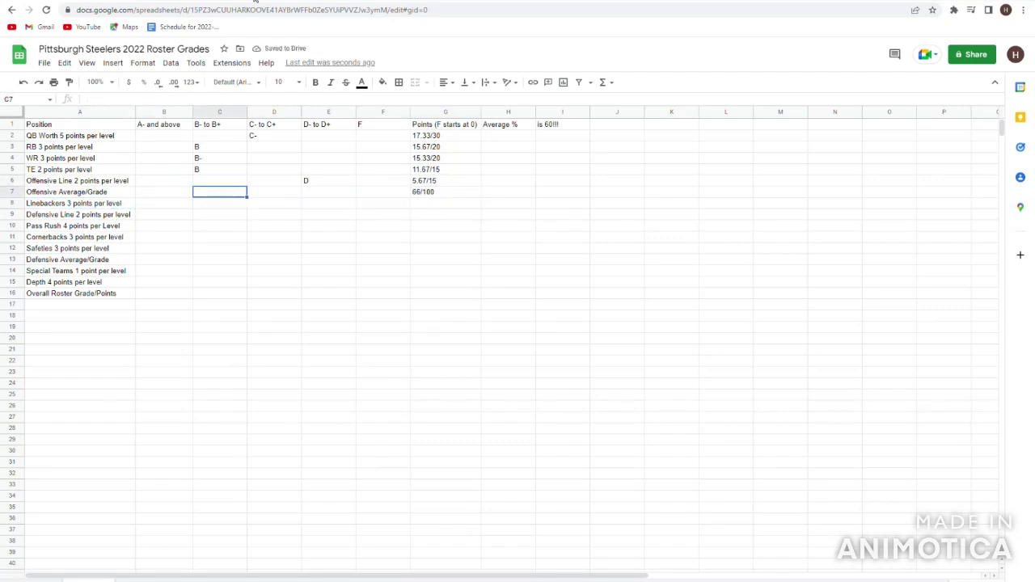
text(C)
key(Left)
key(Left)
key(Left)
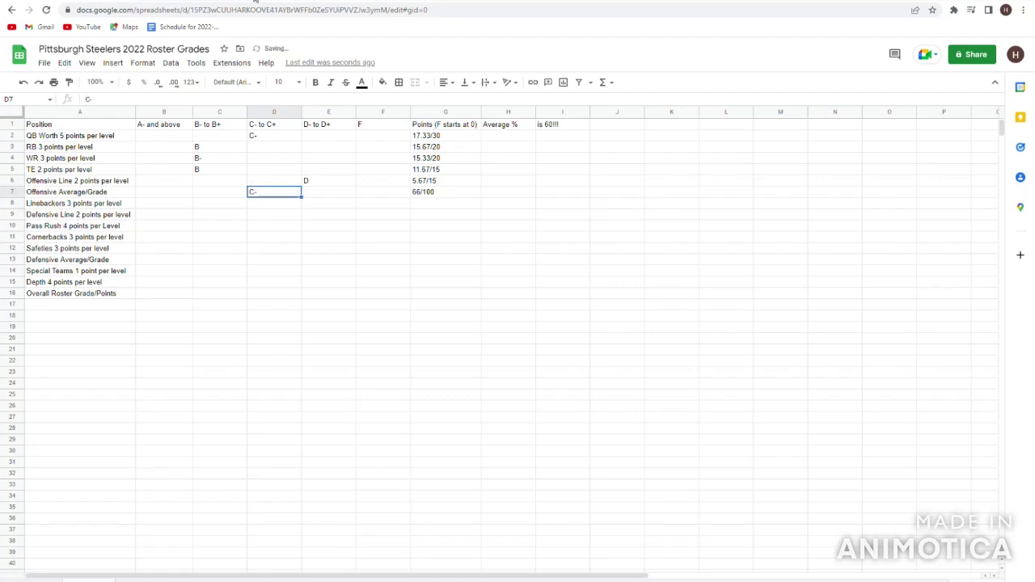
key(Right)
key(Right)
key(Right)
key(Right)
key(Right)
key(Right)
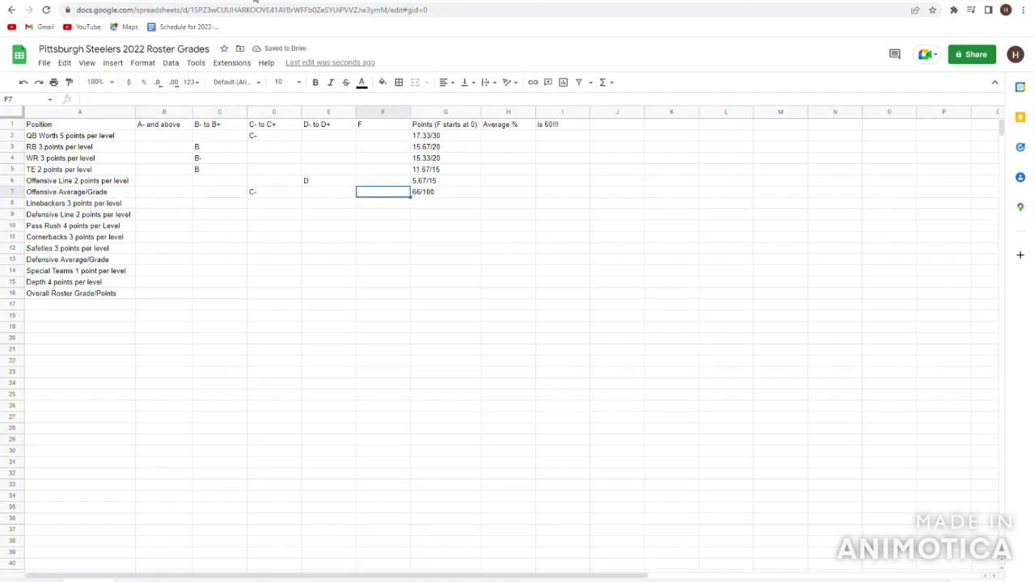
key(Left)
key(Left)
key(Left)
key(Left)
key(Left)
key(Left)
key(Right)
key(Right)
key(Right)
key(Right)
key(Right)
key(Right)
key(Right)
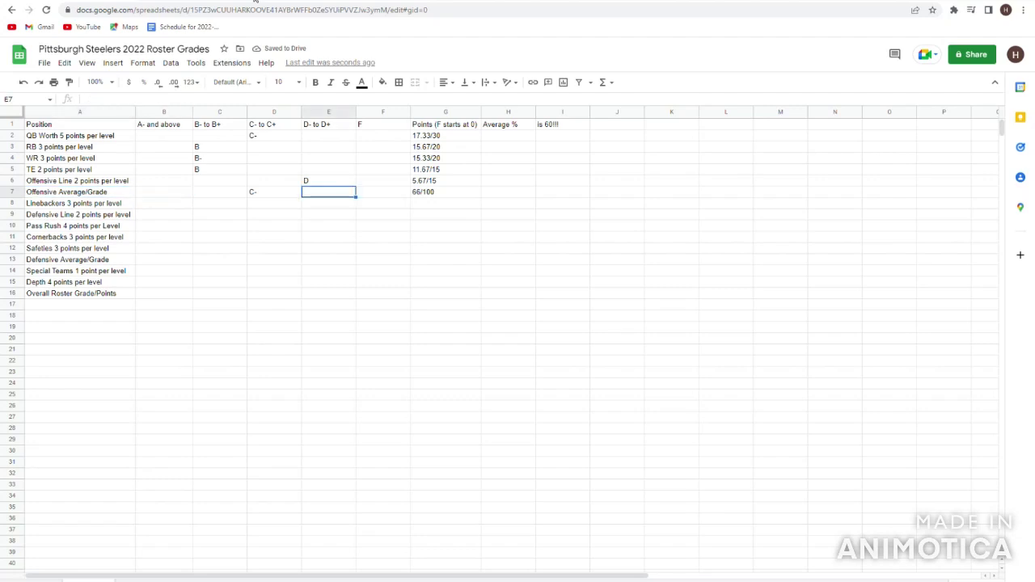
key(Left)
key(Left)
key(Left)
key(Left)
key(Left)
key(Left)
key(Left)
key(Right)
key(Right)
key(Right)
key(Right)
key(Right)
key(Right)
key(Right)
key(Left)
key(Left)
key(Left)
key(Left)
key(Left)
key(Left)
key(Left)
key(Up)
key(Right)
key(Right)
key(Right)
key(Right)
key(Right)
key(Right)
key(Left)
key(Left)
key(Left)
key(Left)
key(Left)
key(Left)
- Review the grades and points entered for the offensive positions, from QB down to Offensive Average/Grade
key(Up)
key(Up)
key(Up)
key(Up)
key(Up)
key(Down)
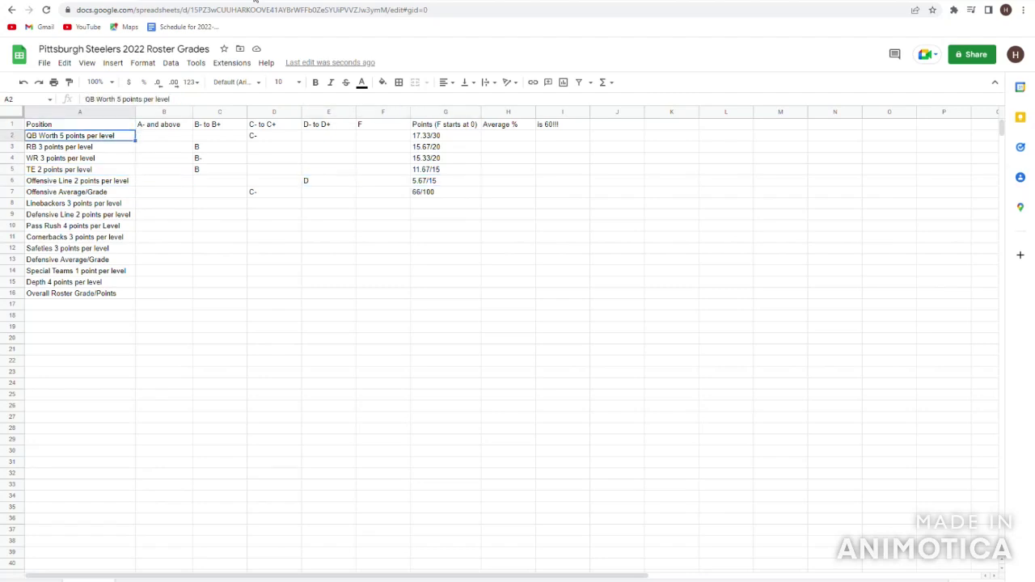
key(Right)
key(Right)
key(Right)
key(Left)
key(Down)
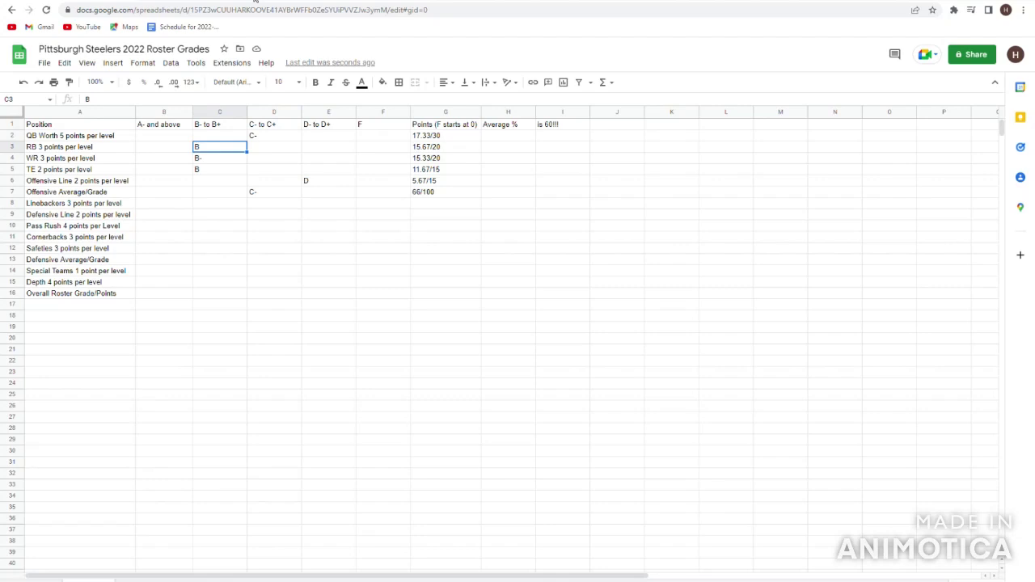
key(Down)
key(Down)
key(Left)
key(Right)
key(Down)
key(Up)
key(Up)
key(Up)
key(Up)
key(Up)
key(Down)
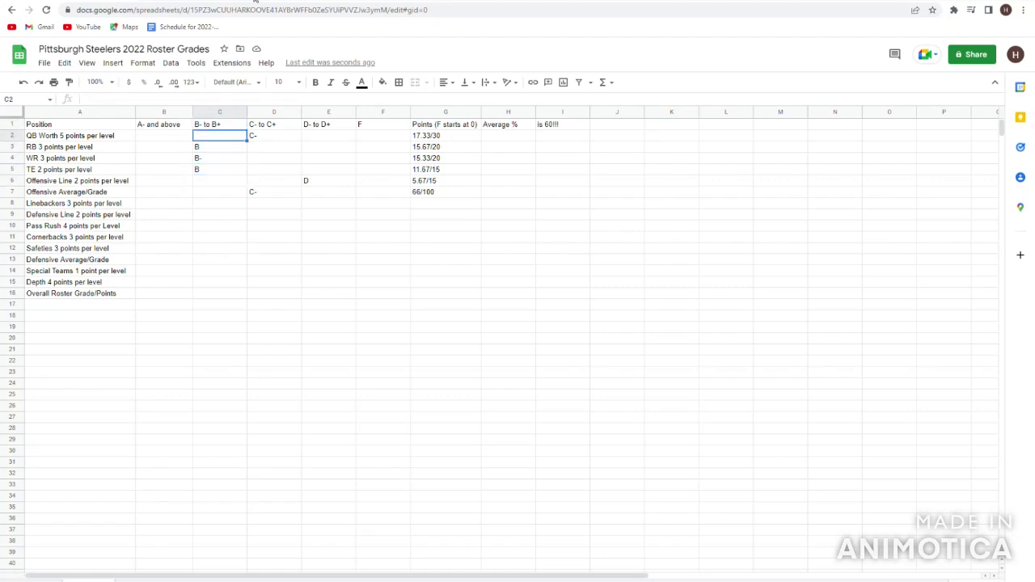
key(Right)
key(Right)
key(Right)
key(Right)
key(Down)
key(Left)
key(Down)
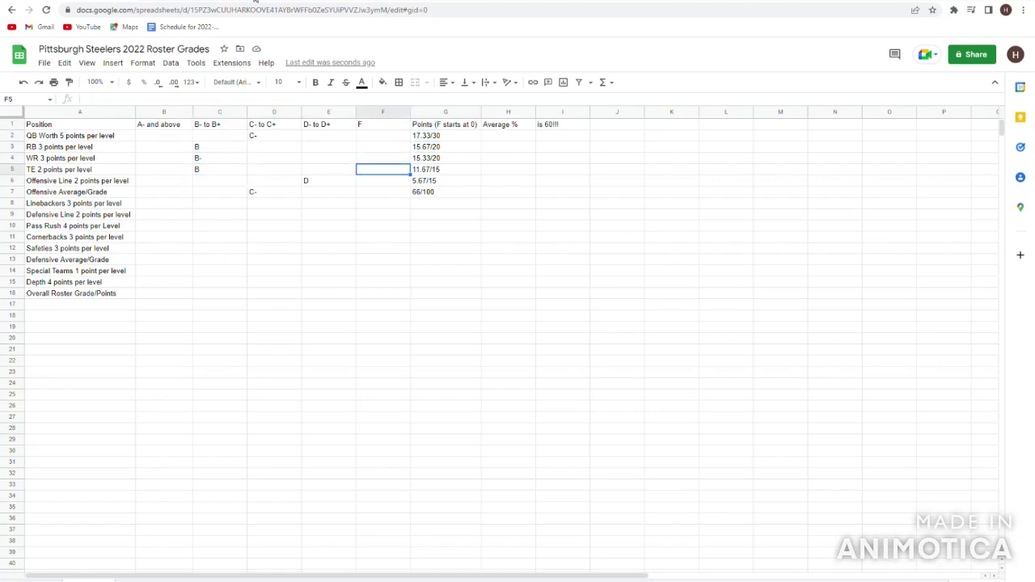
key(Down)
key(Down)
key(Down)
key(Left)
key(Left)
key(Left)
key(Left)
key(Right)
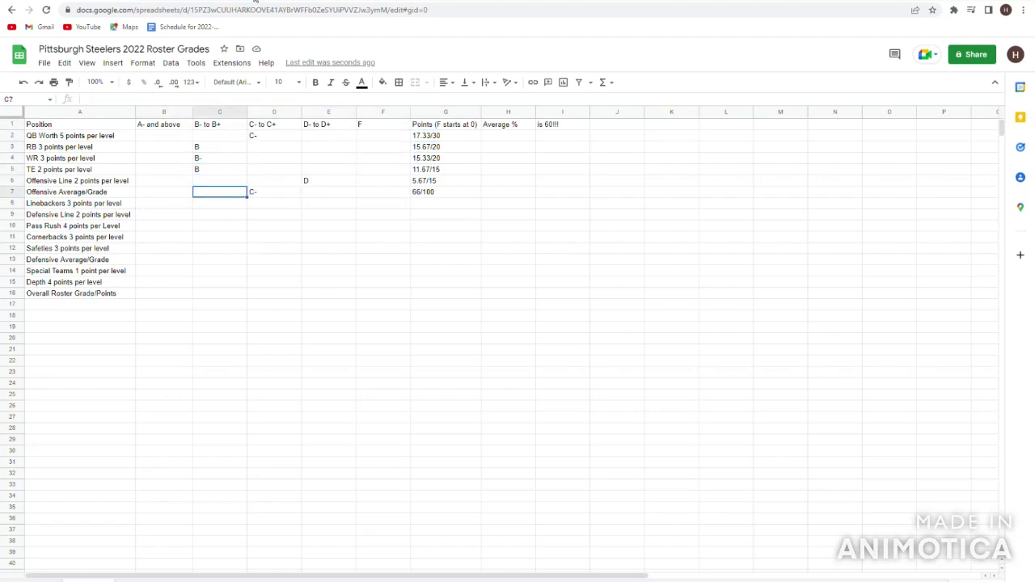
key(Right)
key(Right)
key(Right)
key(Right)
key(Left)
key(Down)
key(Down)
key(Left)
key(Left)
key(Left)
key(Left)
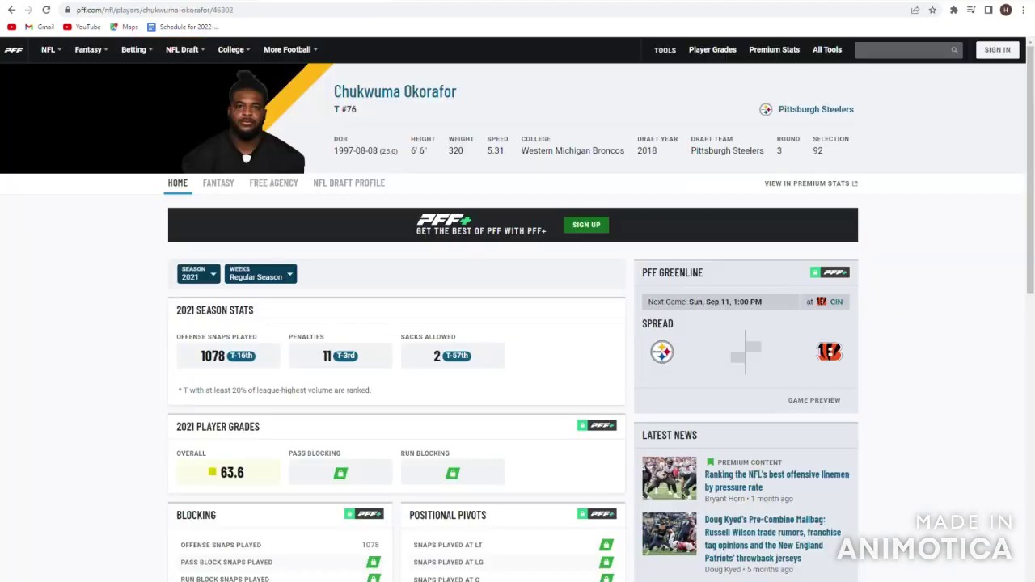
- Switch to PFF, search for "devin bush" and open the Pittsburgh Steelers linebacker's player page
text(devin bush)
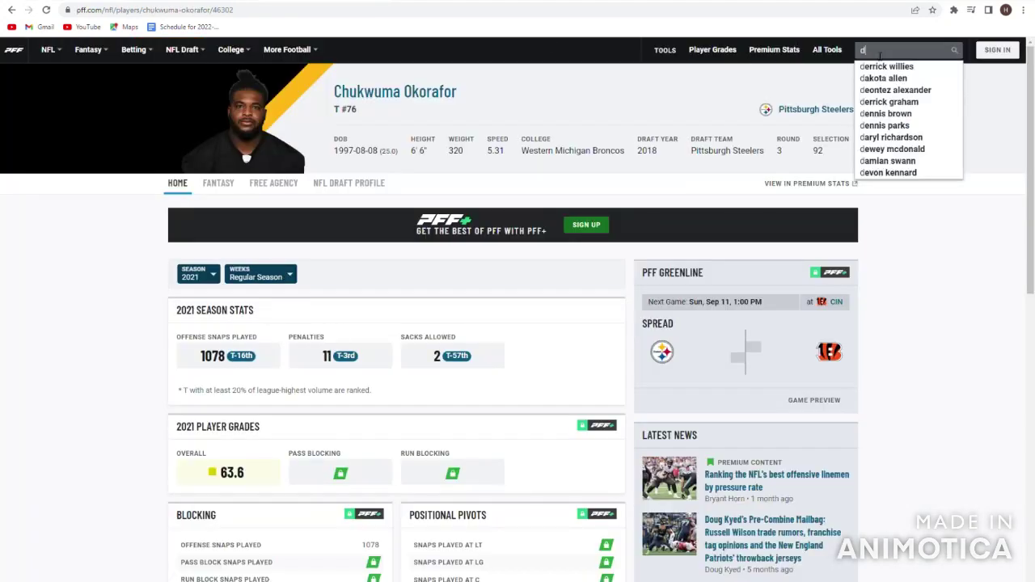
key(Return)
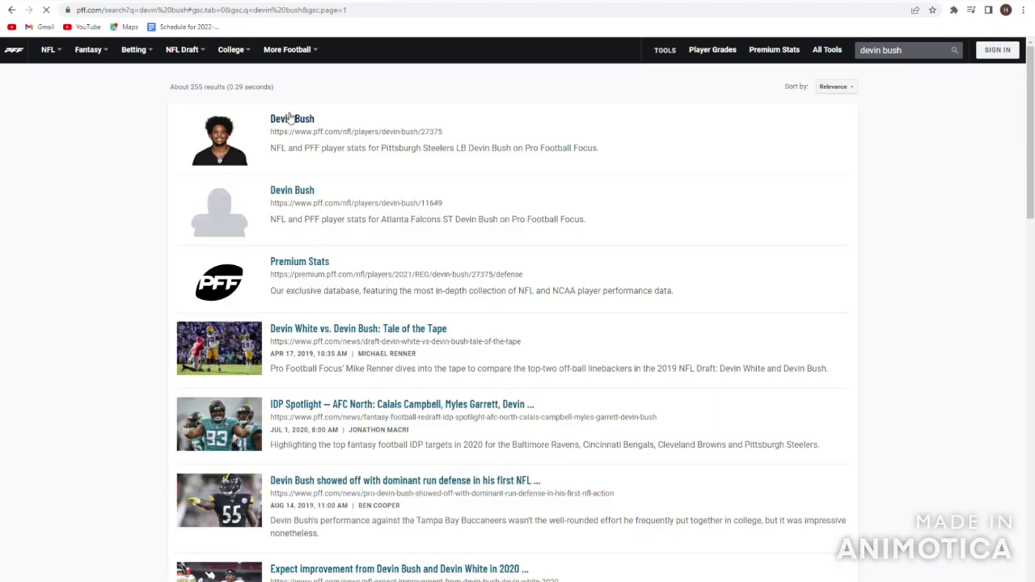
click(283, 118)
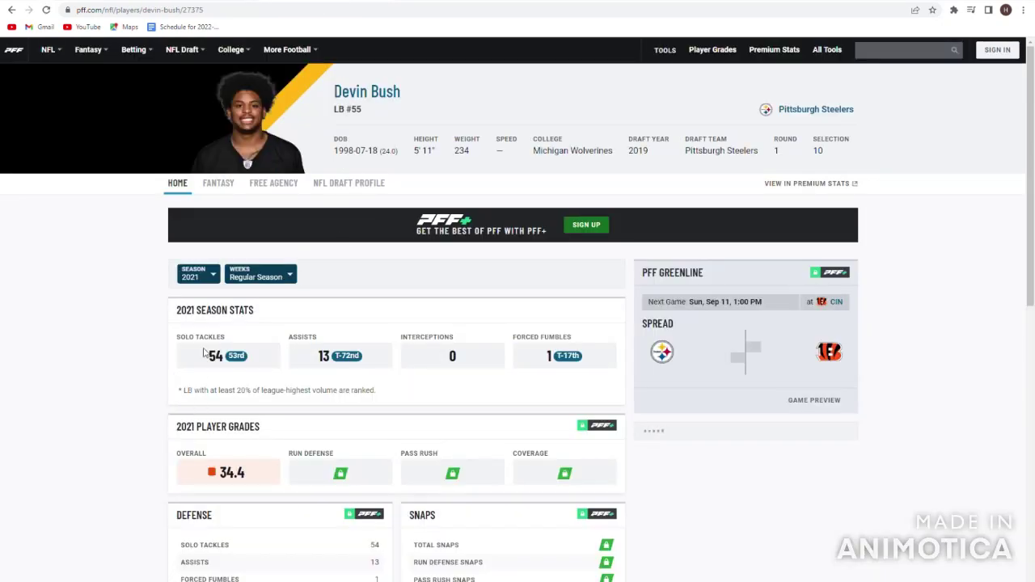
- Compare Devin Bush's PFF stats and grades for the 2019, 2020 and 2021 seasons
click(198, 273)
click(196, 368)
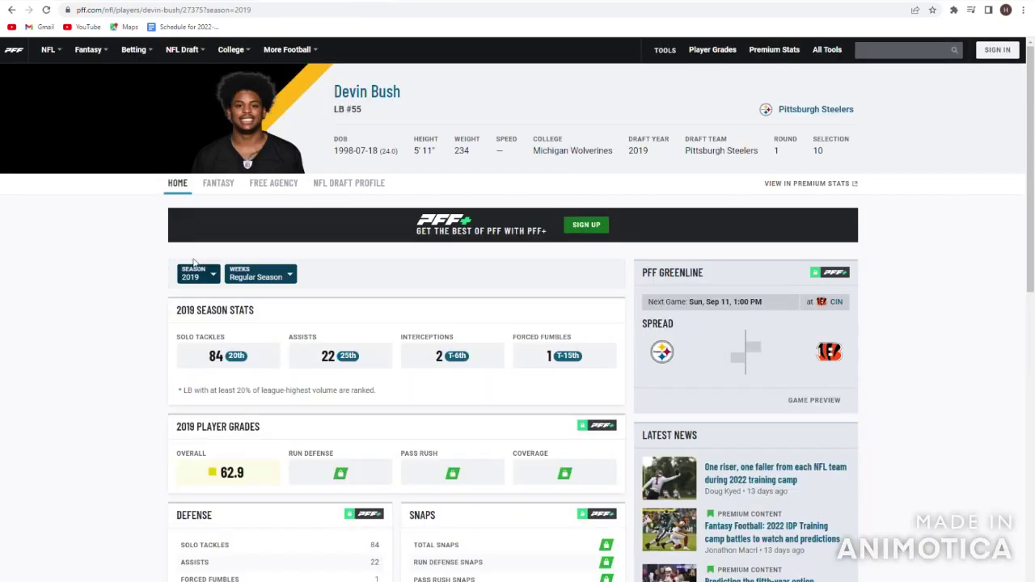
click(198, 273)
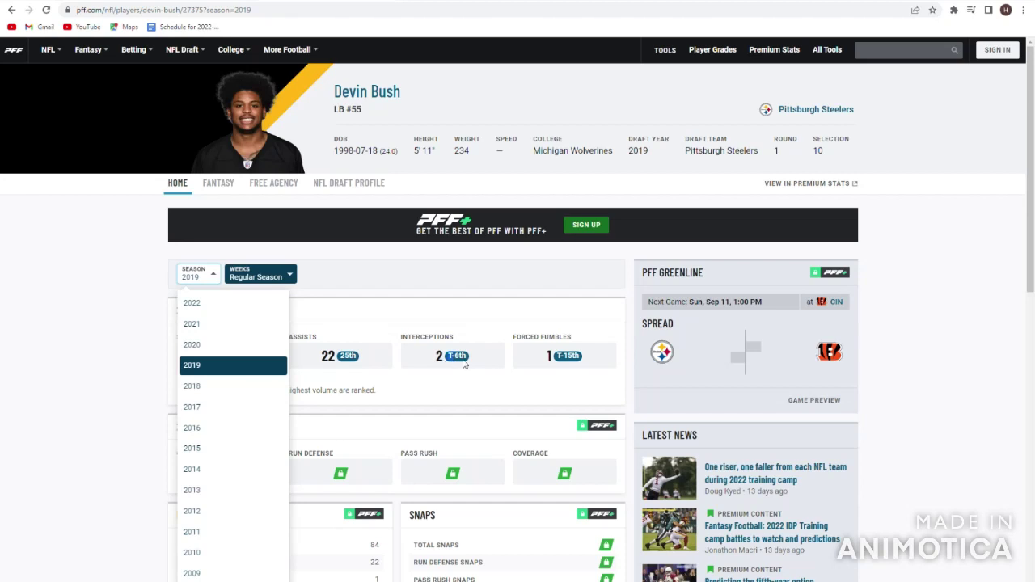
click(515, 365)
click(198, 273)
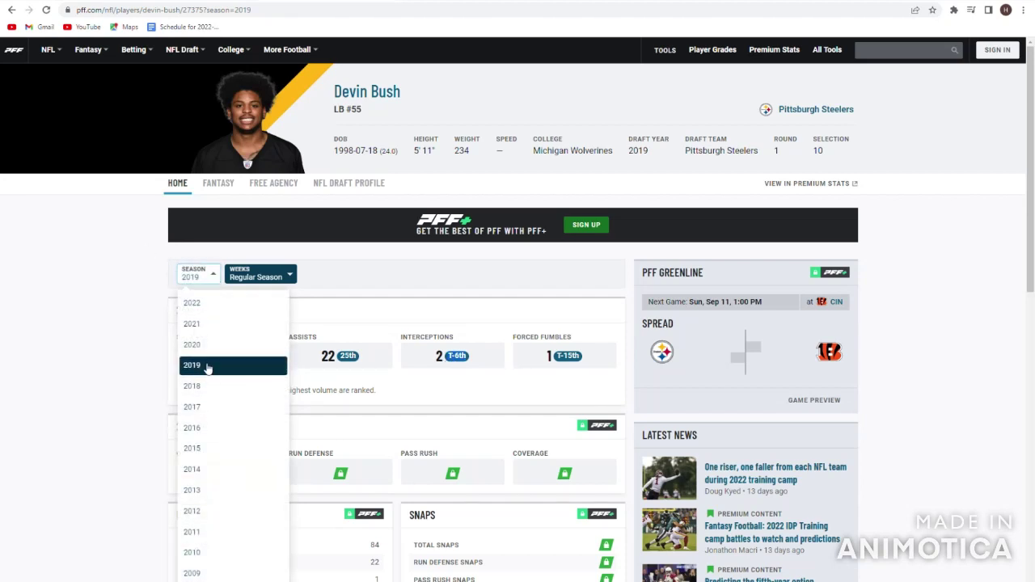
click(202, 344)
click(199, 275)
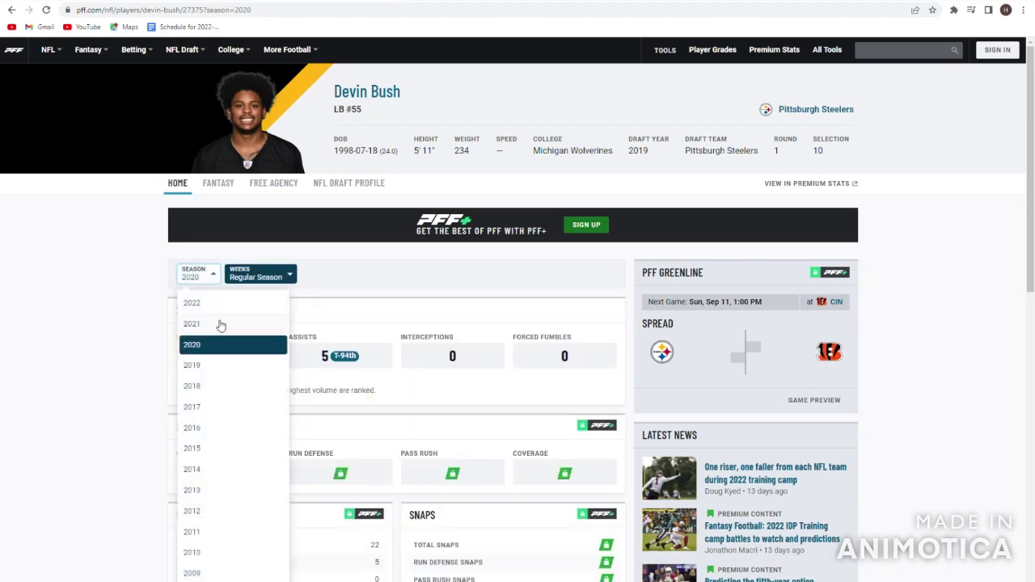
click(202, 324)
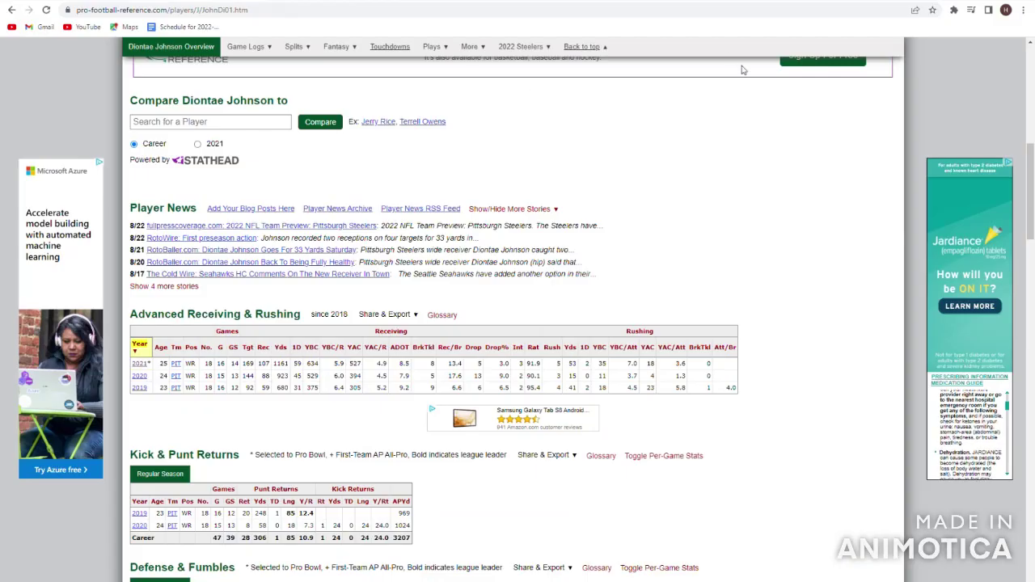
- Switch to Pro Football Reference, search for "devin bush" and open the Steelers linebacker's page
scroll(601, 79, up, 3)
click(593, 69)
text(devin )
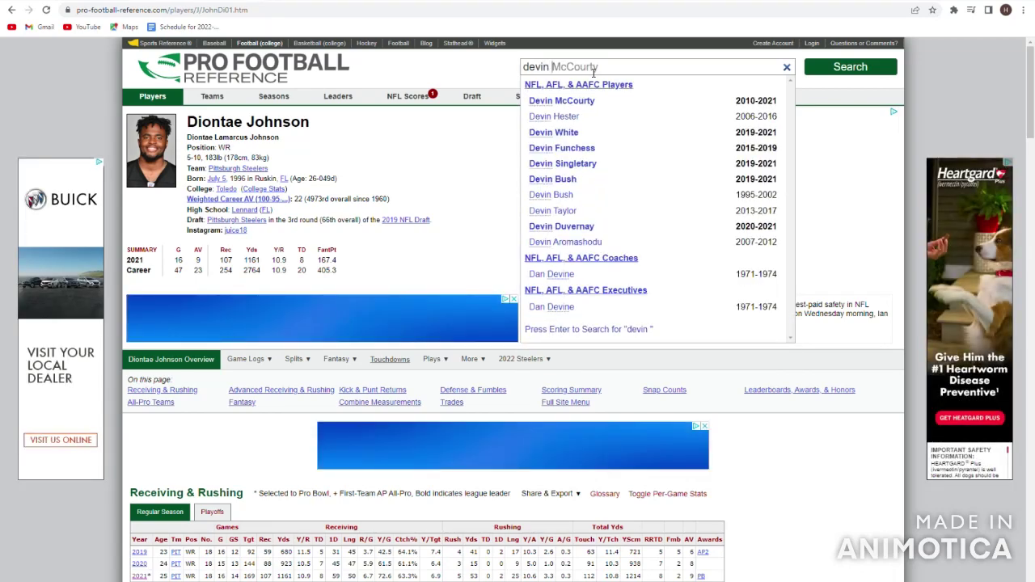
text(bush)
key(Return)
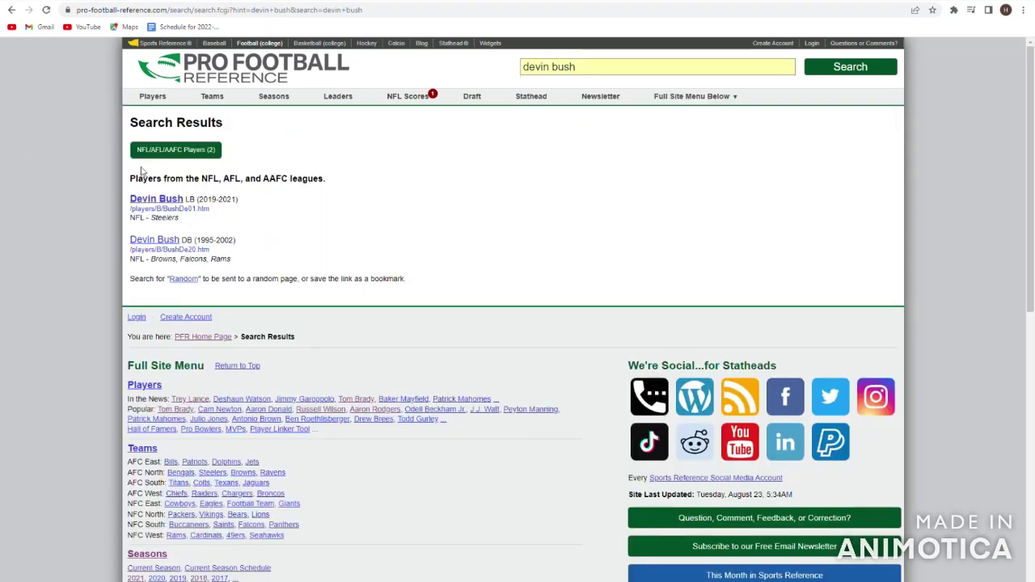
click(172, 204)
- Sort Devin Bush's Defense & Fumbles and Advanced Defense & Fumbles tables by year, newest first, and examine his stats
scroll(198, 229, down, 3)
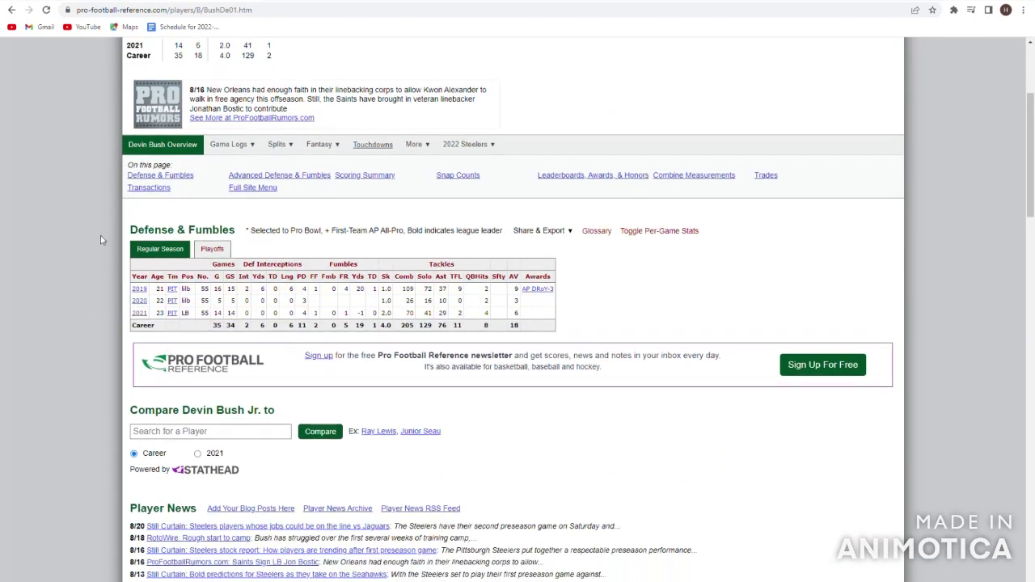
click(139, 279)
scroll(224, 313, down, 1)
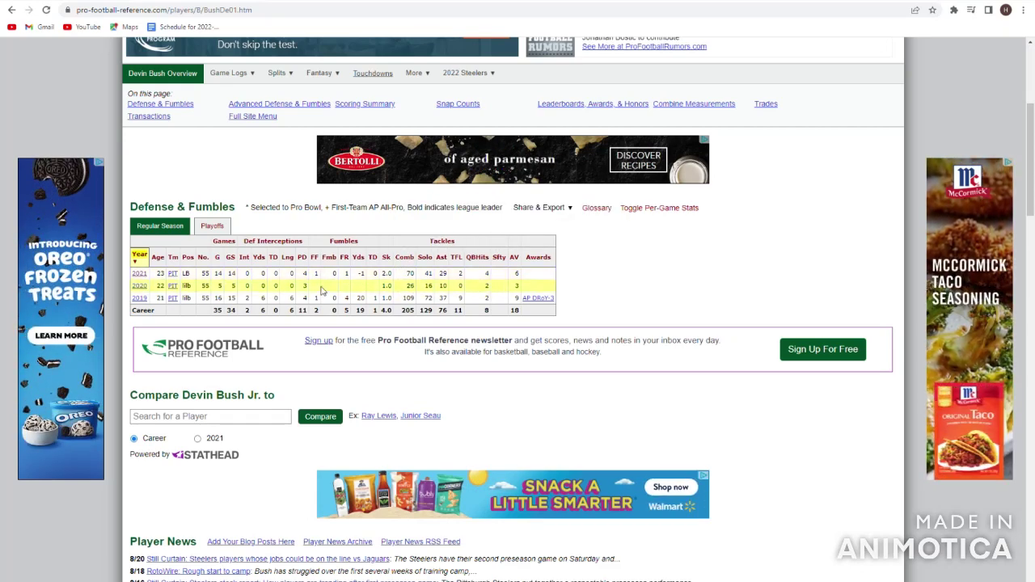
scroll(412, 300, down, 6)
click(139, 162)
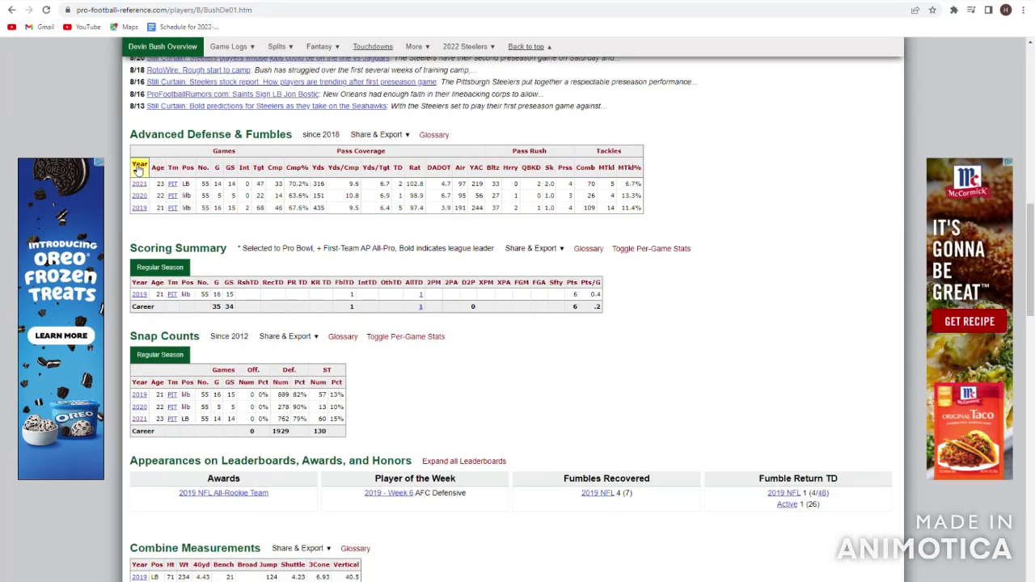
scroll(361, 368, up, 2)
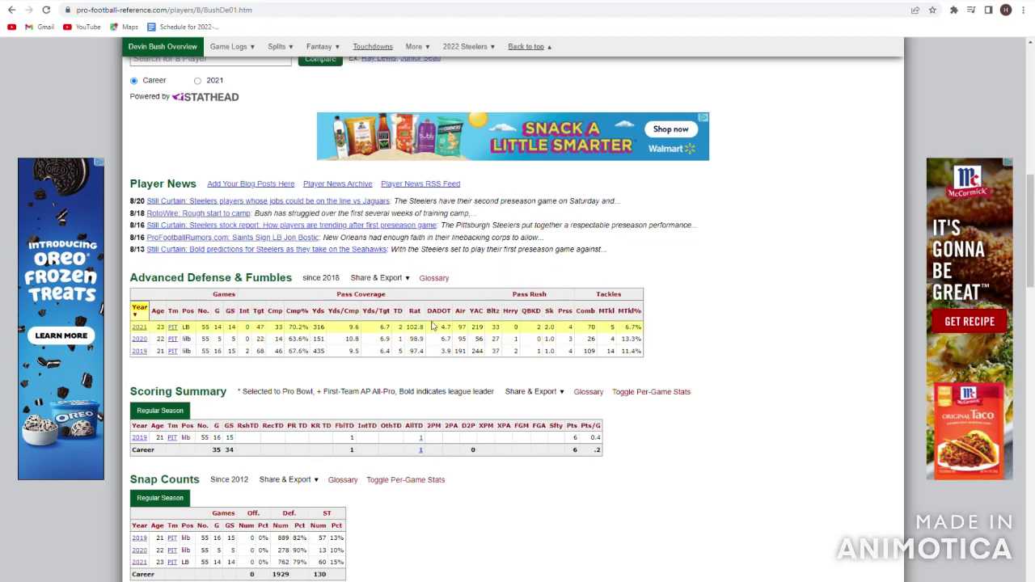
scroll(464, 321, up, 4)
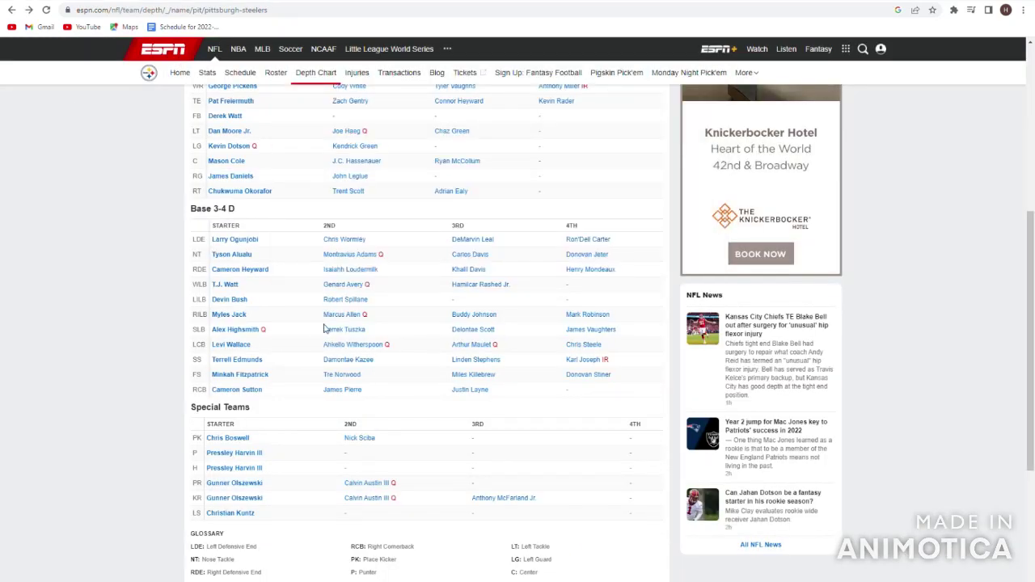
- Open Myles Jack's player page from the ESPN Steelers depth chart, check his 2021 season stats and return to the chart
scroll(300, 331, up, 2)
scroll(300, 331, down, 2)
drag(261, 314, 229, 309)
click(188, 308)
click(228, 315)
mouse_move(693, 108)
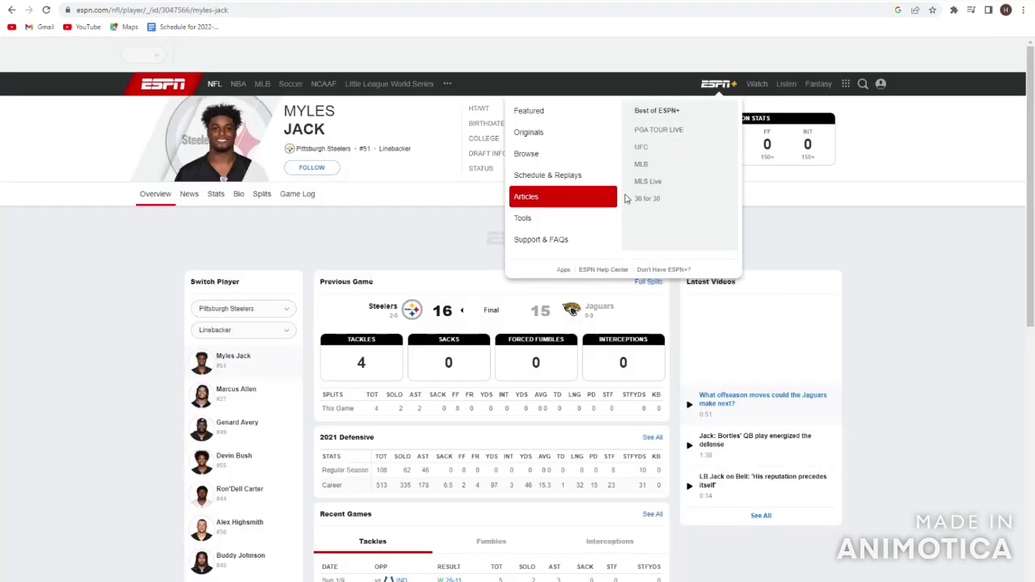
drag(812, 133, 669, 158)
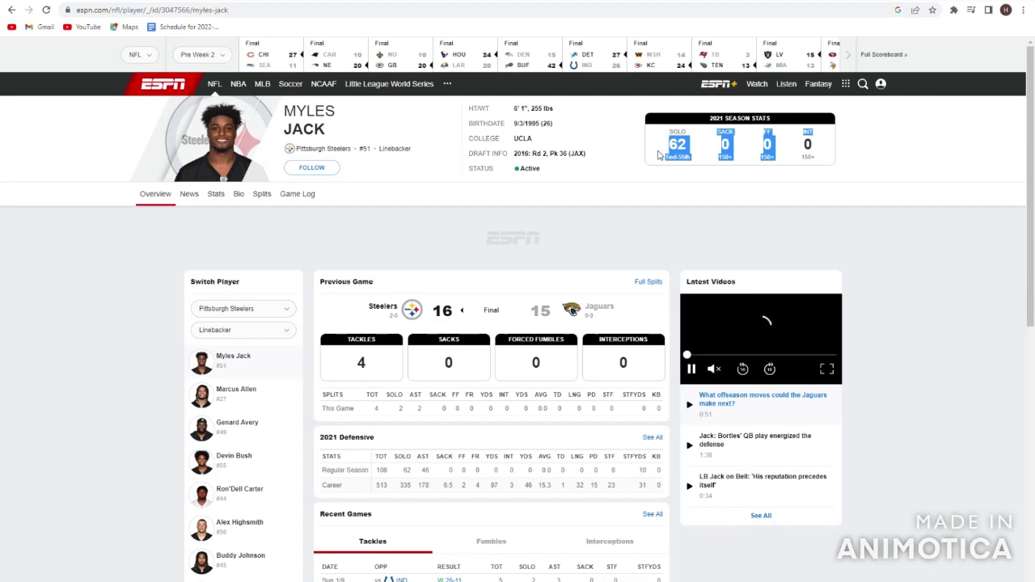
click(658, 156)
click(12, 9)
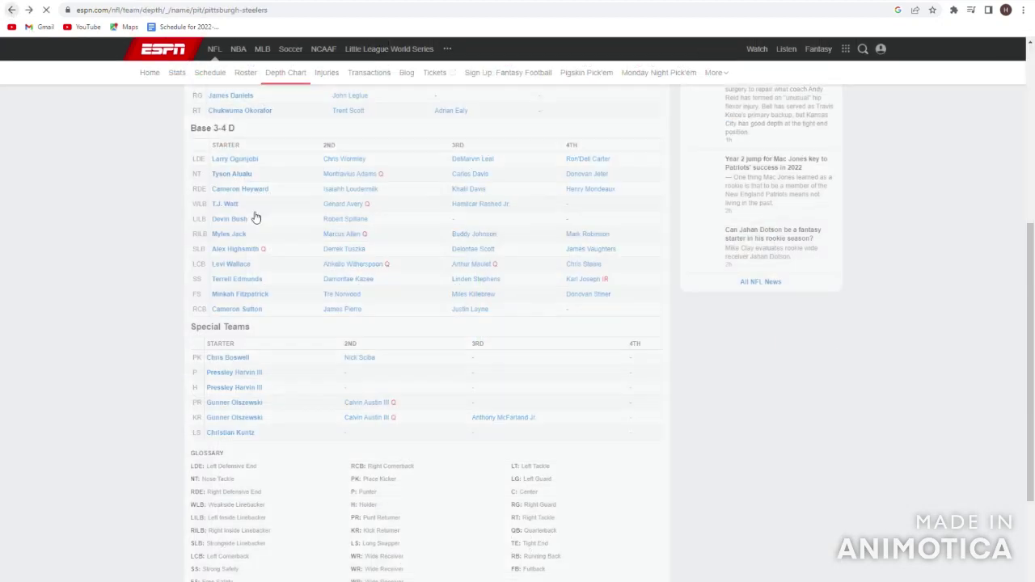
- Open backup linebacker Robert Spillane's page from the depth chart, check his 2021 season stats and return to the chart
double_click(238, 234)
scroll(242, 240, down, 1)
scroll(328, 333, up, 2)
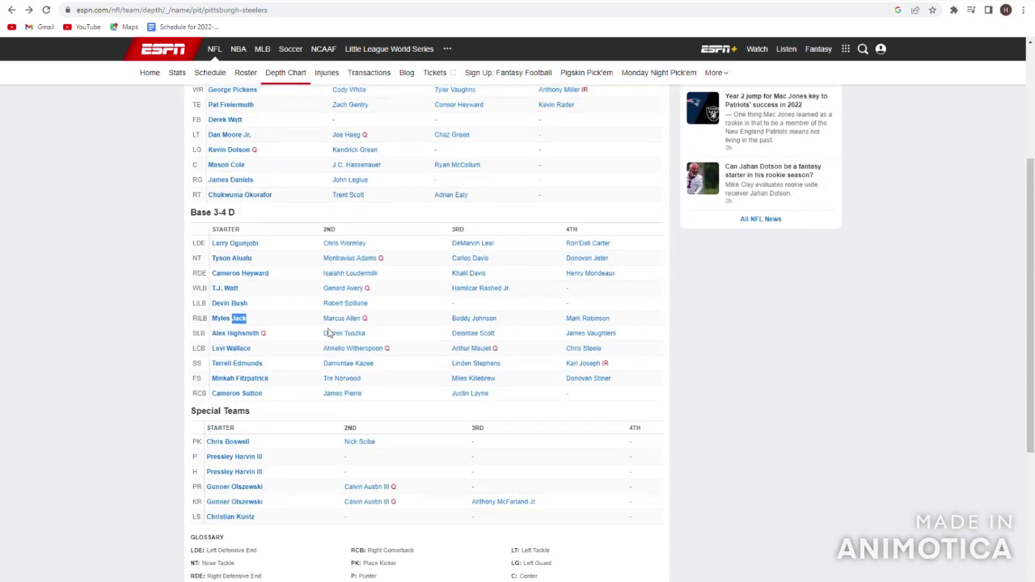
click(307, 323)
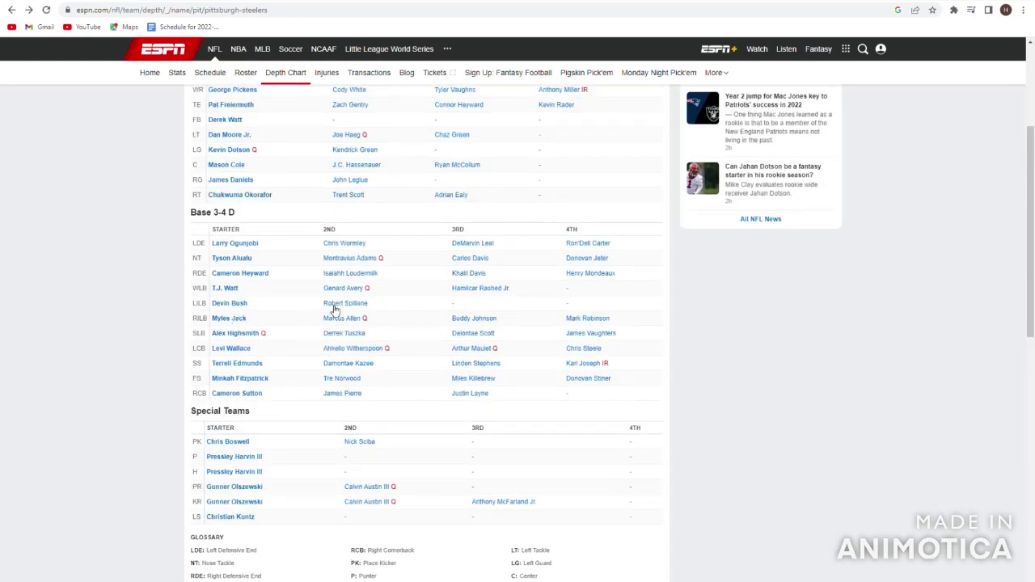
click(334, 304)
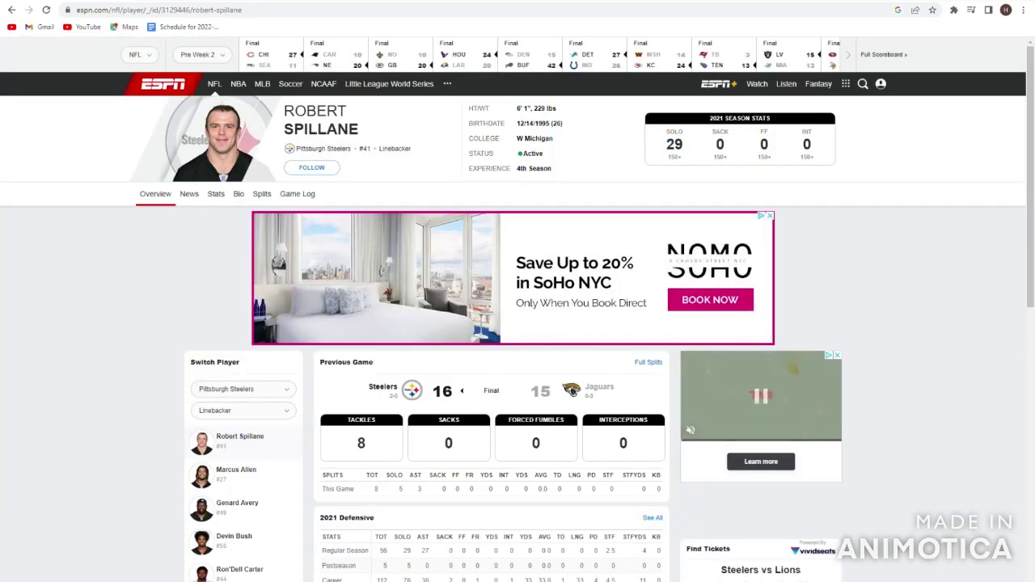
key(alt+Left)
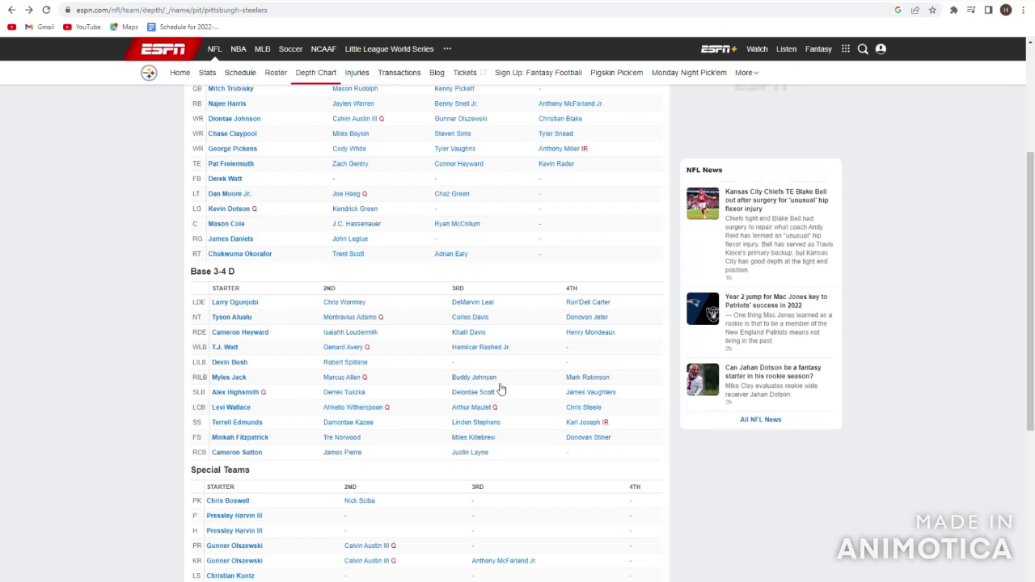
- Open backup linebacker Marcus Allen's page from the depth chart, check his 2021 season stats and return to the chart
scroll(354, 384, down, 1)
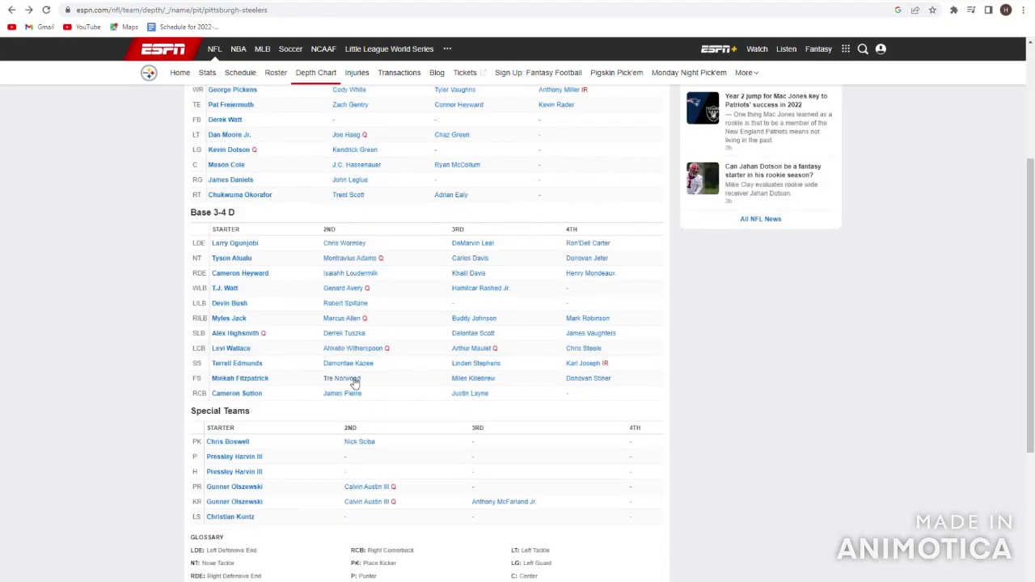
click(346, 320)
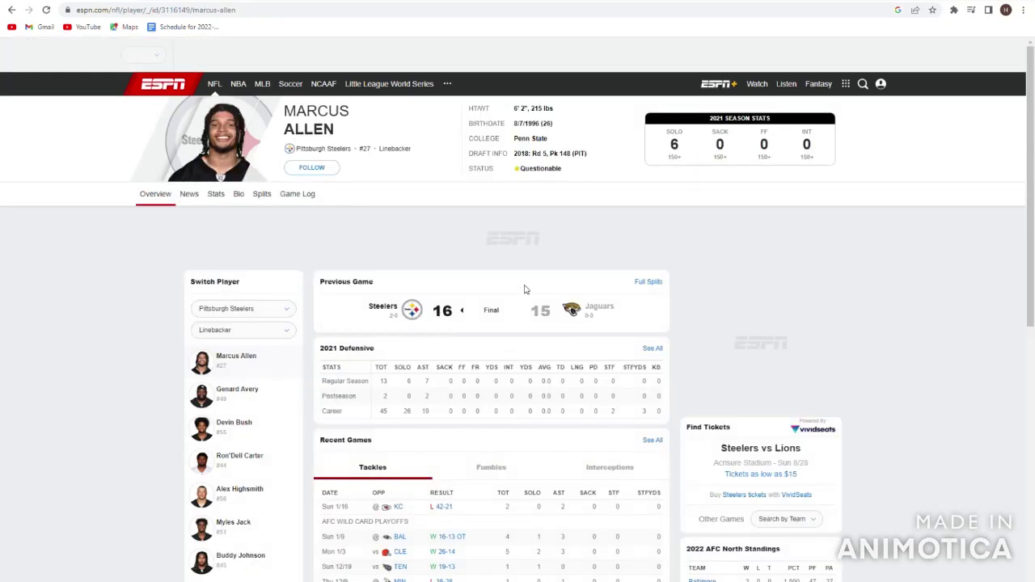
drag(514, 123, 853, 162)
click(642, 185)
click(892, 165)
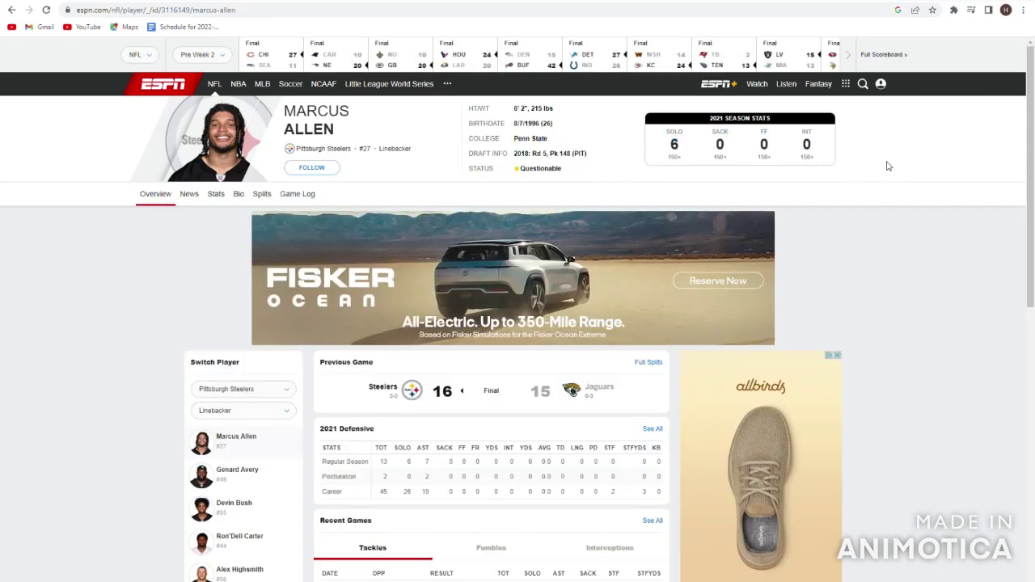
click(11, 9)
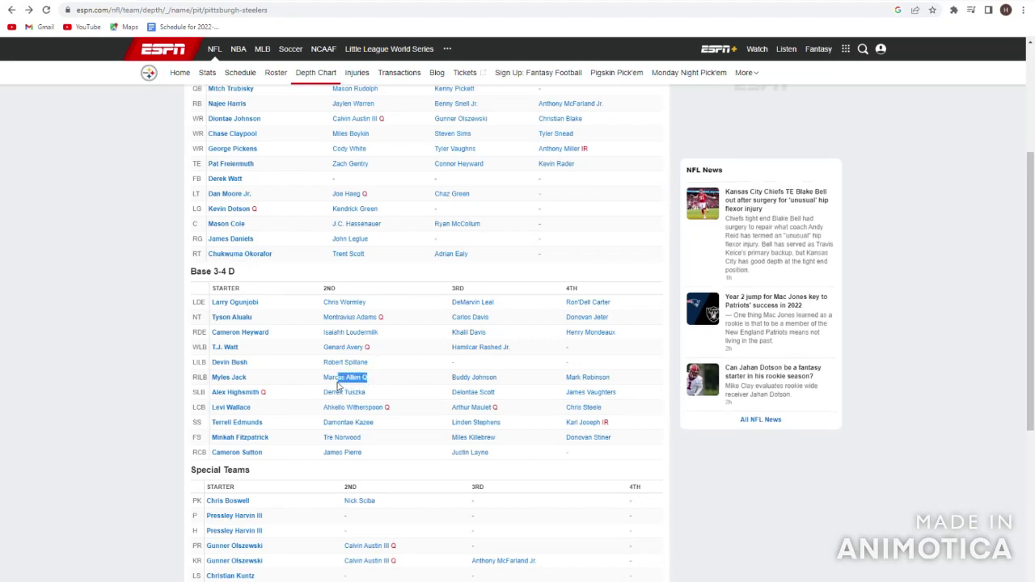
scroll(320, 377, down, 1)
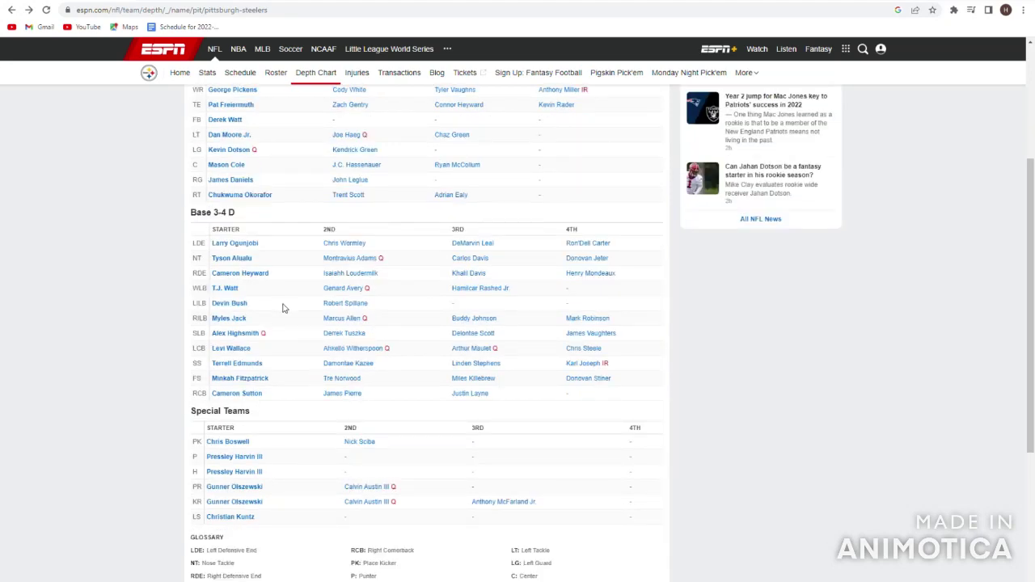
- Switch to the Google Sheets roster grades and enter C+ for the linebackers in the C- to C+ column
scroll(279, 377, up, 1)
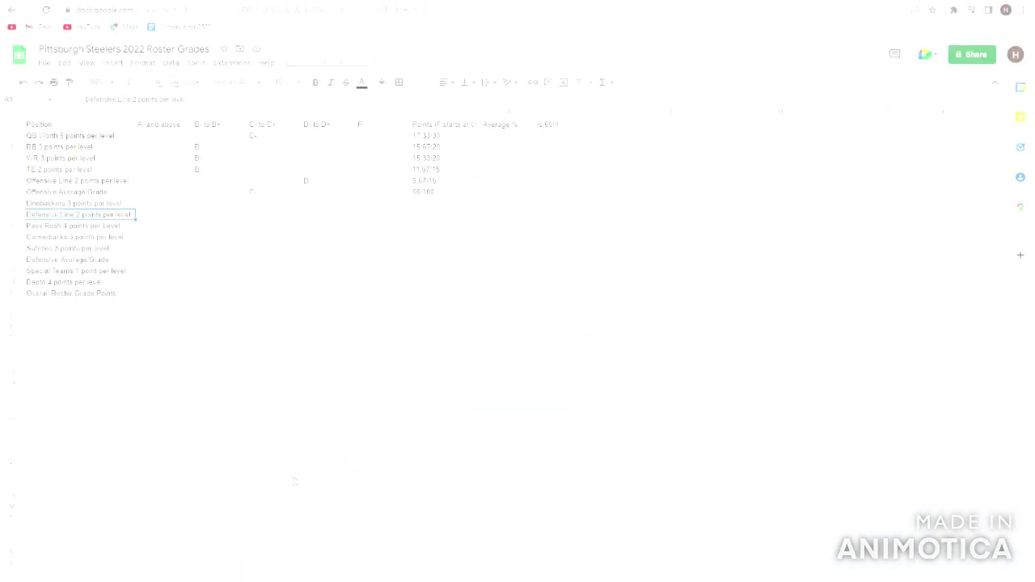
key(Right)
key(Right)
text(C+)
key(Left)
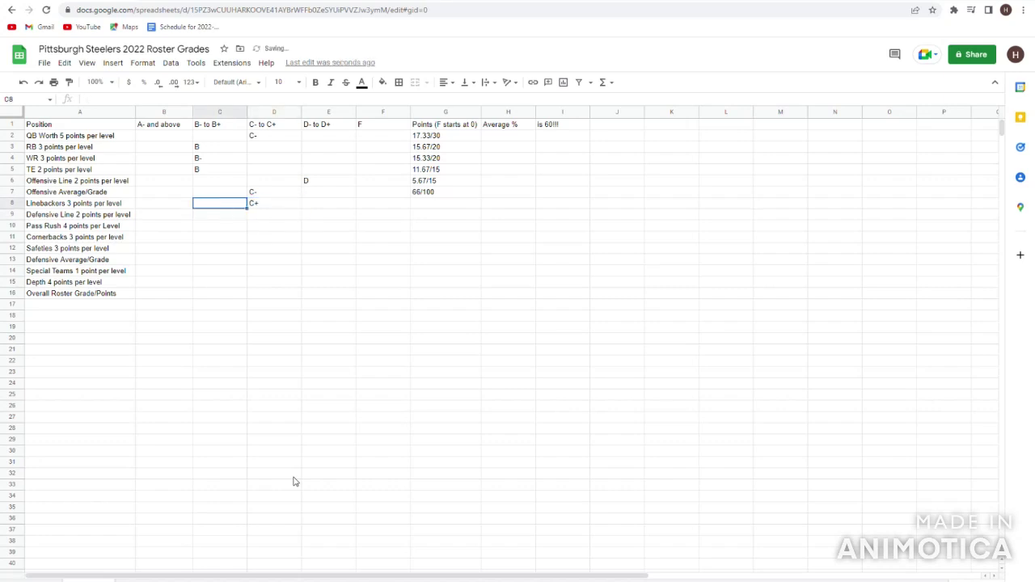
- Enter 12/20 as the linebackers' points in the Points column
key(Left)
key(Left)
key(Right)
key(Right)
key(Right)
key(Right)
key(Right)
key(Right)
key(Left)
key(Right)
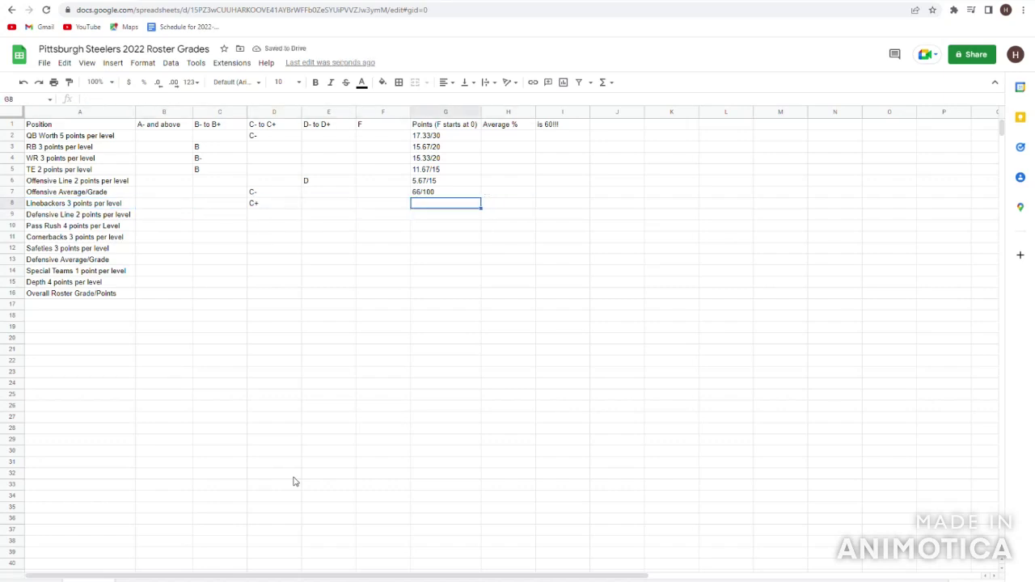
text(12/20)
key(Return)
key(Up)
key(Left)
key(Home)
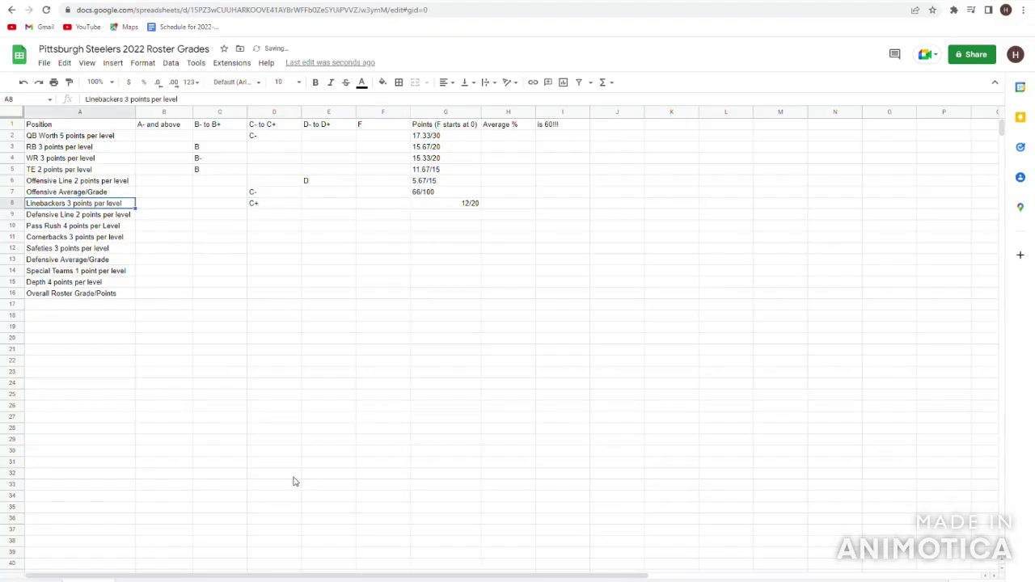
key(Down)
key(Right)
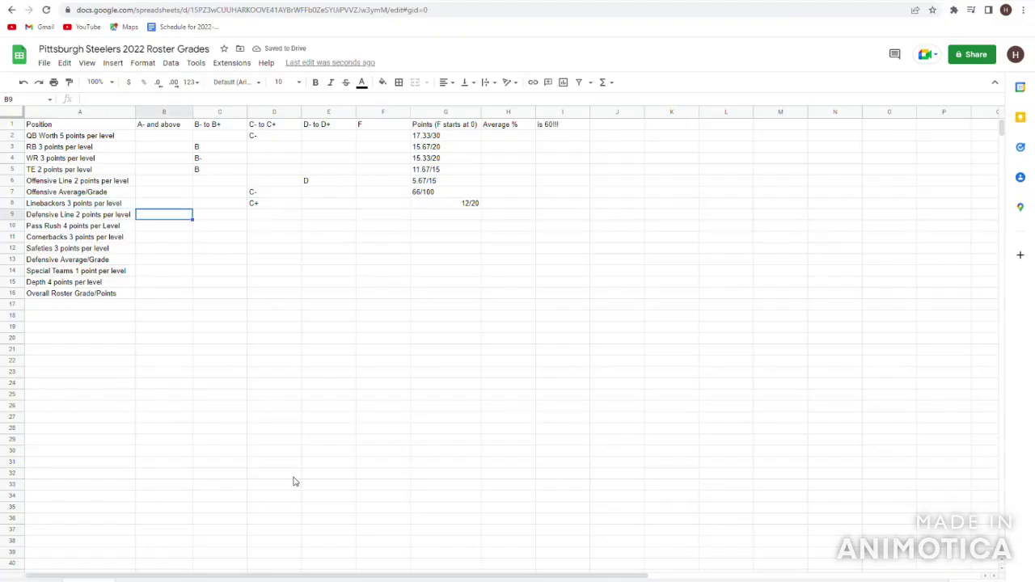
key(Right)
key(Right)
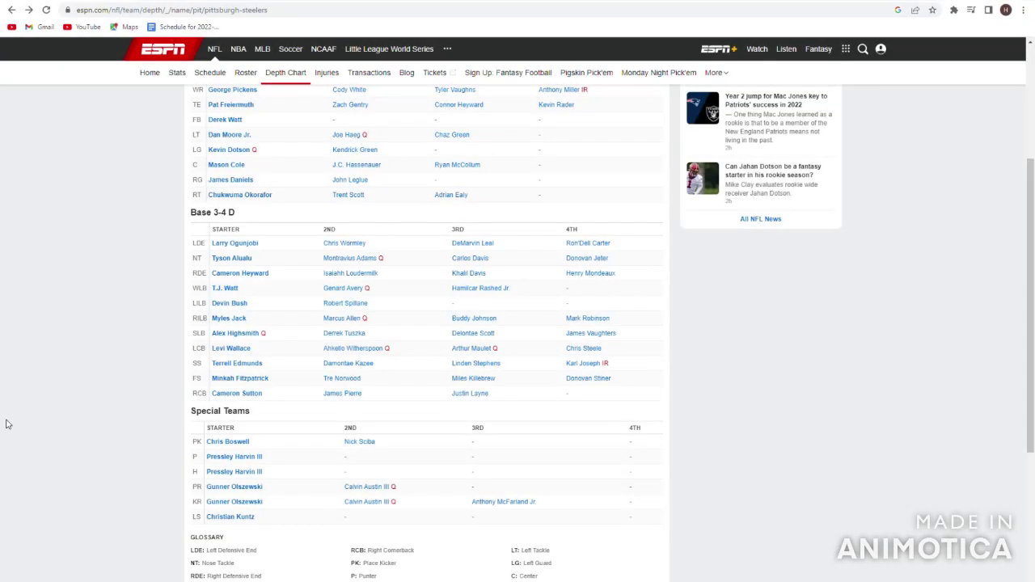
- Open Levi Wallace's page from the ESPN depth chart, then find his player page on Pro Football Reference by searching "levi wallace"
click(232, 348)
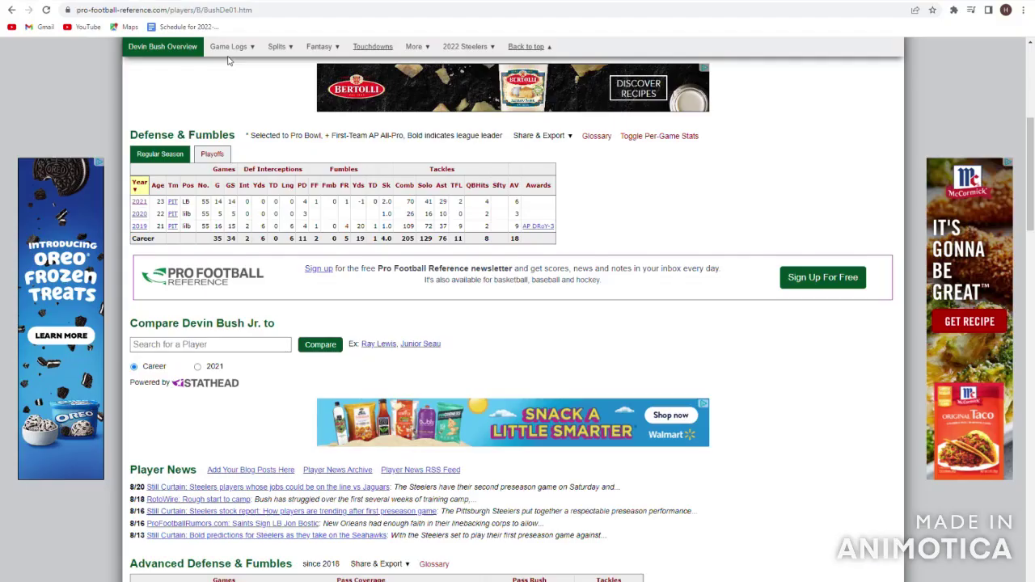
scroll(521, 134, up, 2)
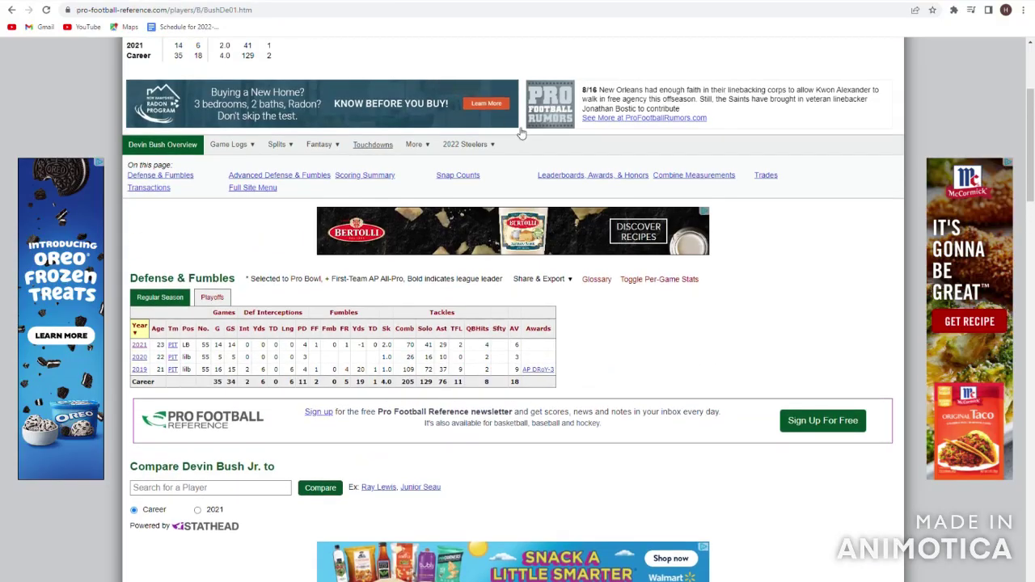
scroll(521, 133, up, 3)
click(543, 68)
text(levi)
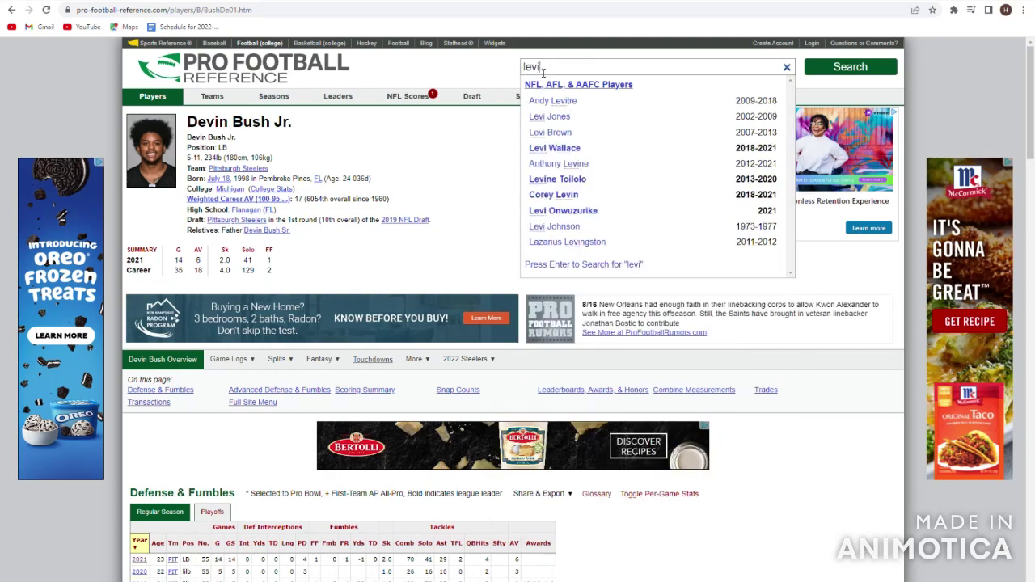
text( wallace)
key(Return)
- Sort Levi Wallace's Advanced Defense & Fumbles table by year, newest first, and examine his coverage and tackling stats
scroll(277, 298, down, 5)
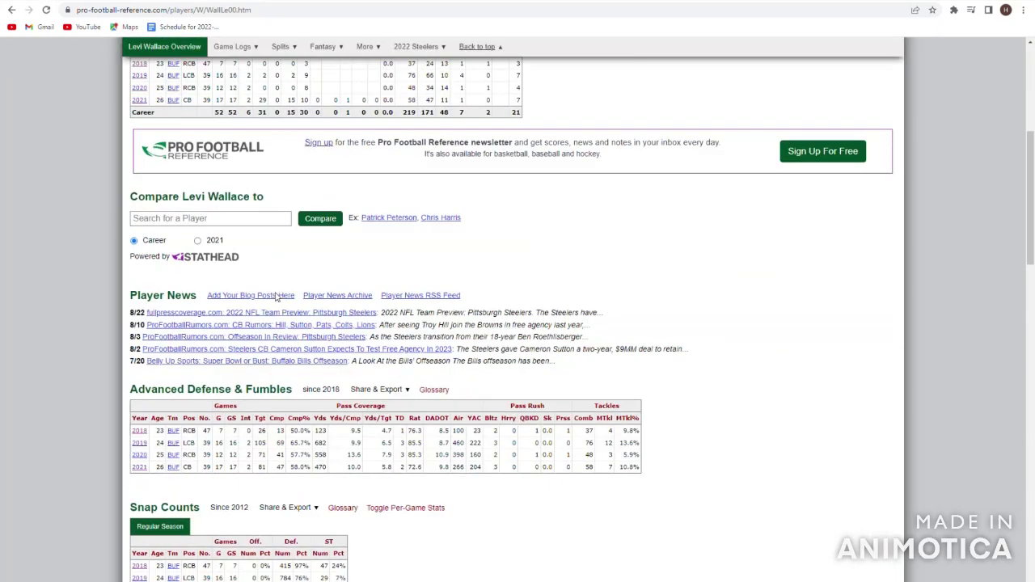
scroll(276, 297, down, 2)
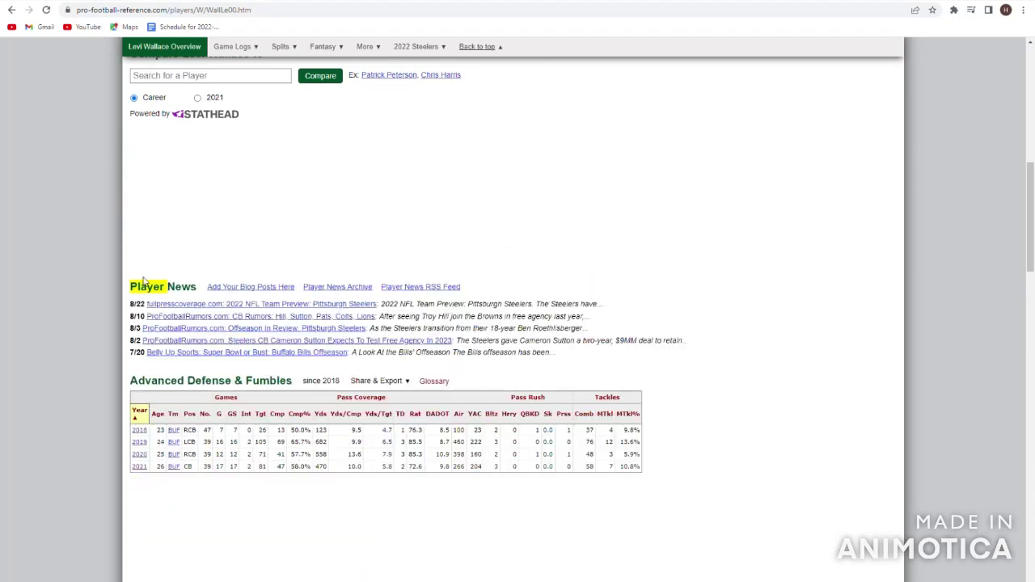
click(139, 412)
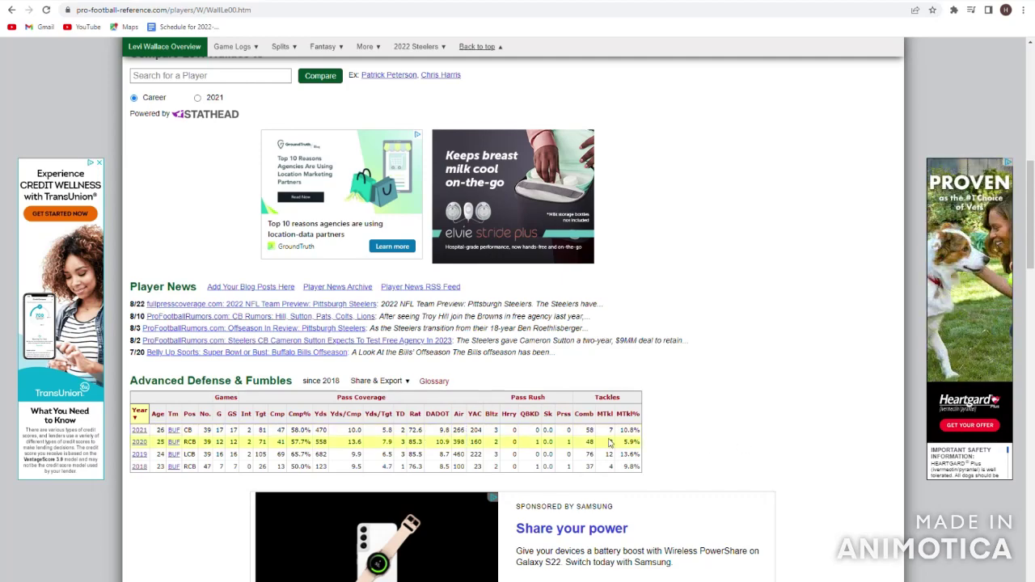
scroll(610, 441, up, 5)
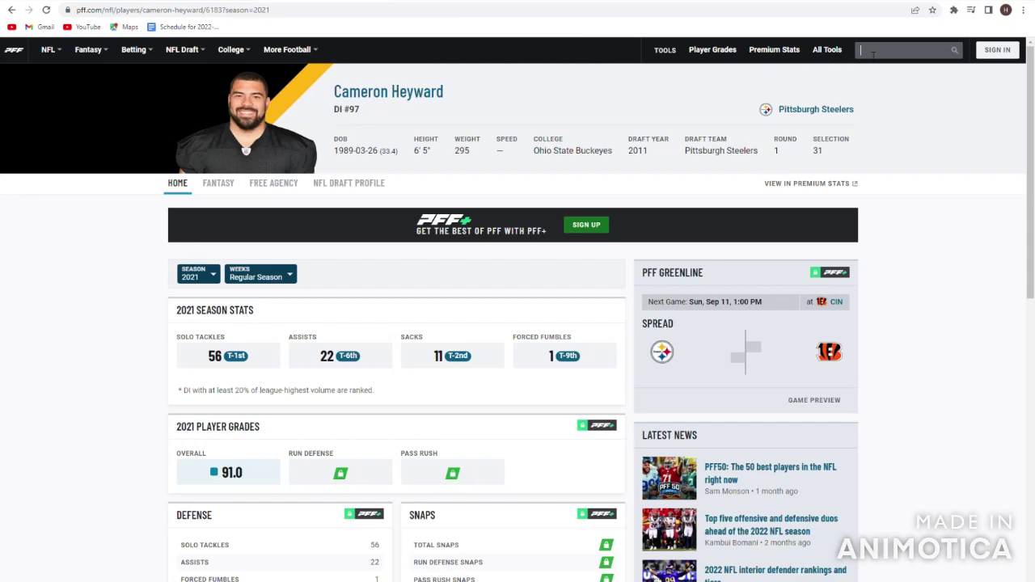
- Search PFF for "levi wallace" and open his player page to check his 2021 season stats and grade
text(levi wal)
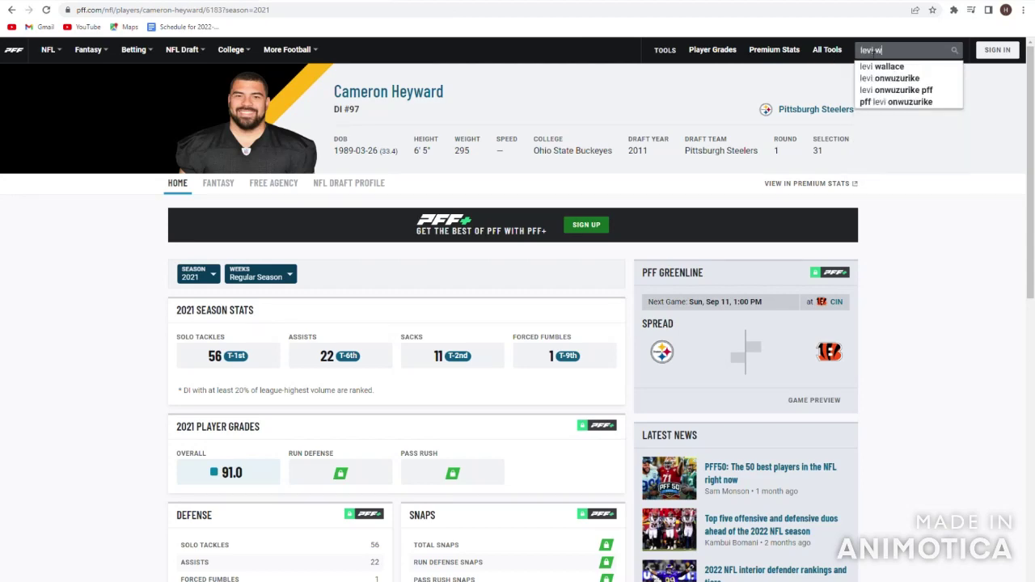
text(lace)
key(Return)
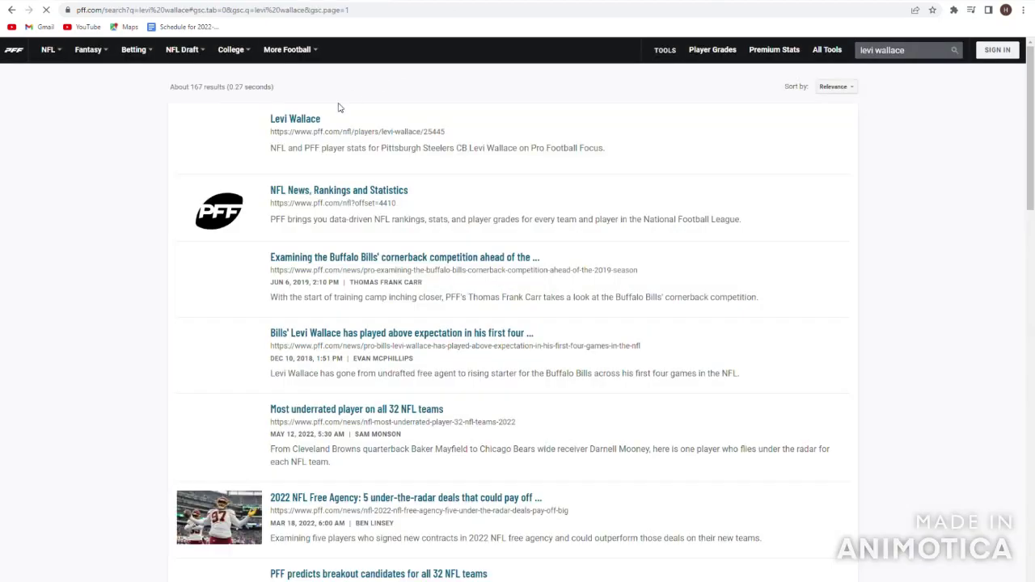
click(320, 119)
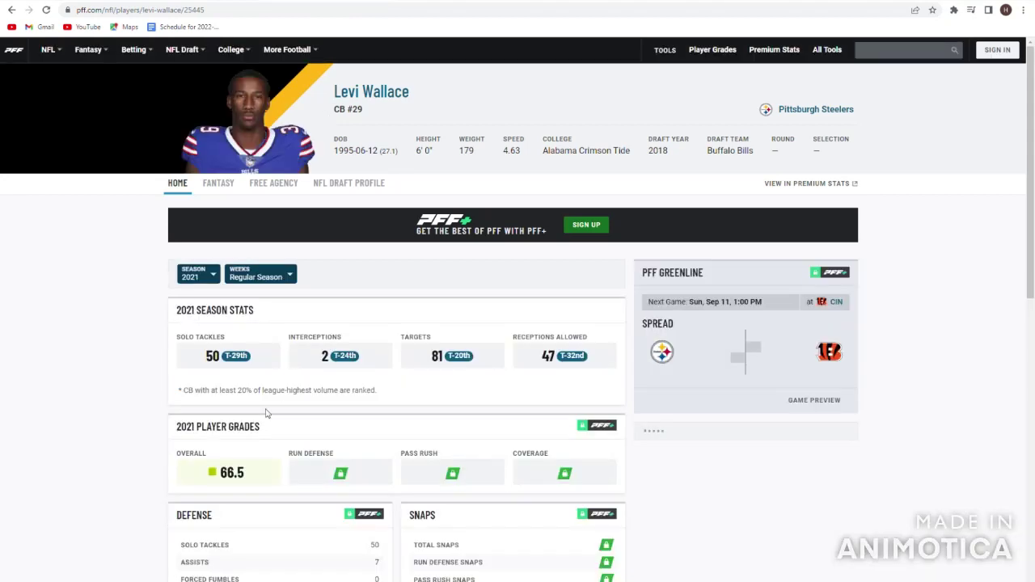
- Return to the ESPN depth chart, open cornerback Cameron Sutton's page and check his 2021 season stats
click(12, 10)
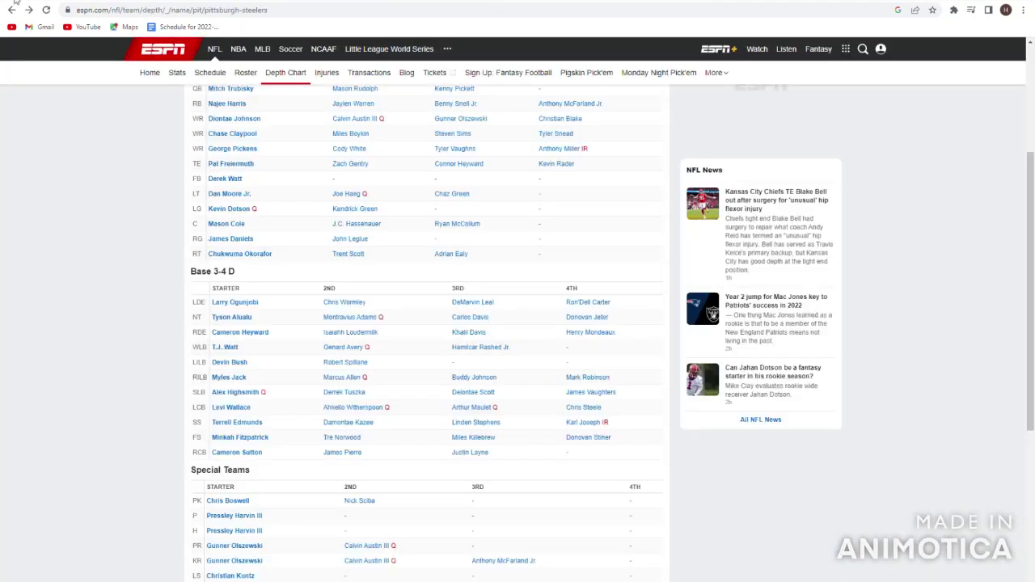
scroll(245, 404, down, 1)
click(249, 393)
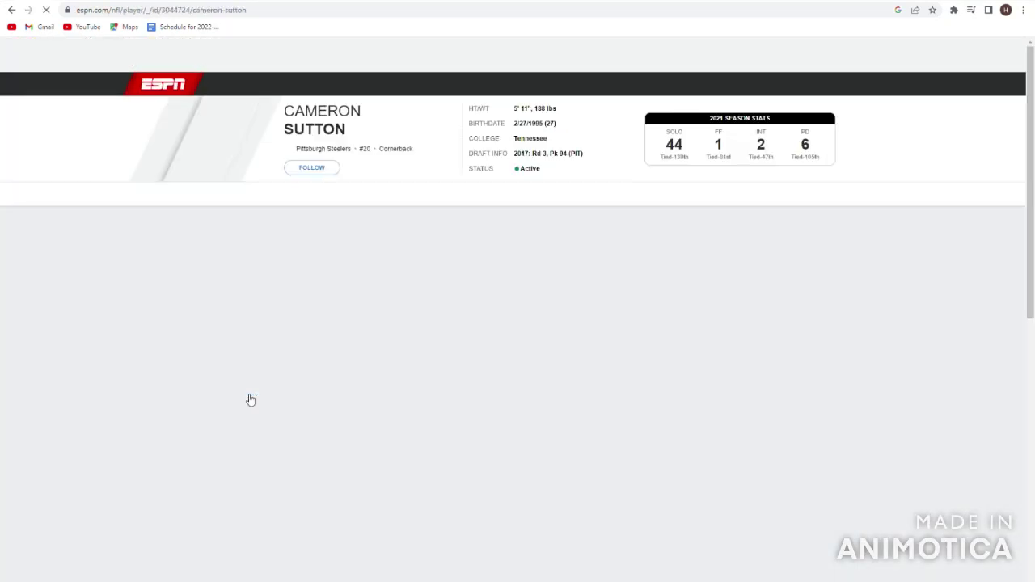
drag(469, 153, 661, 148)
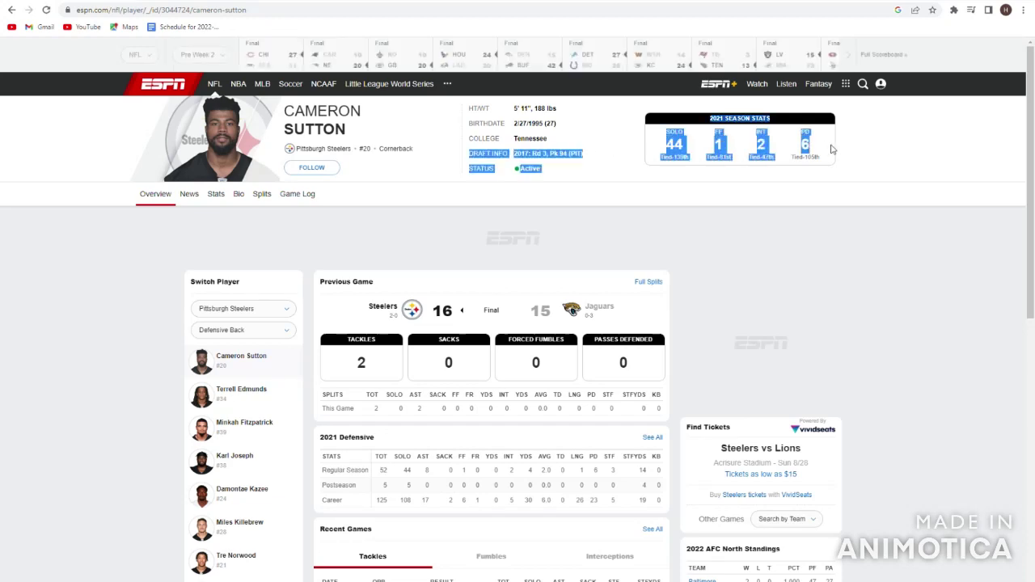
click(661, 148)
click(11, 9)
click(11, 9)
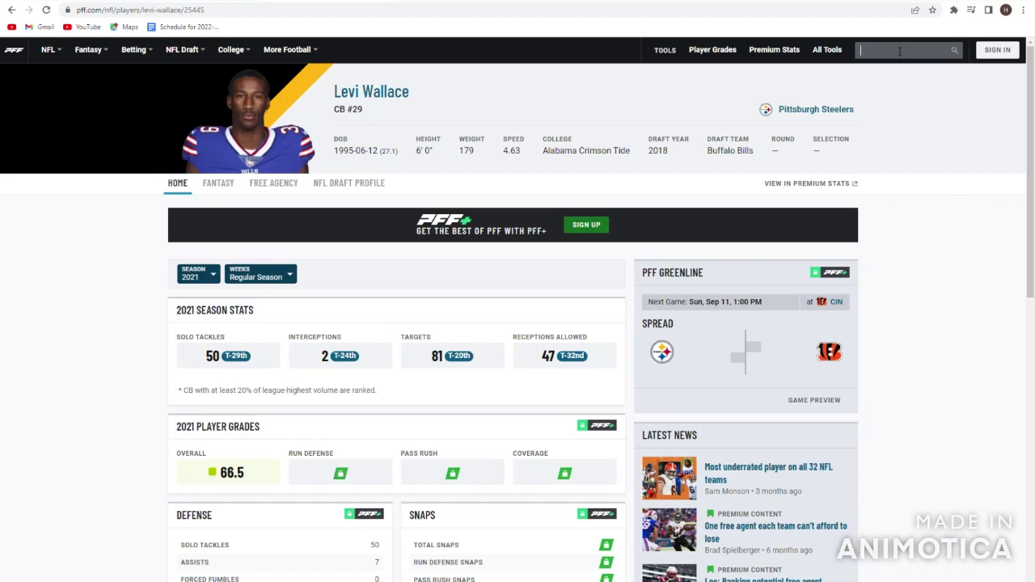
- Search PFF for "cameron sutton", open the Steelers cornerback's page and check his 2021 season stats and overall grade
text(cameron sutton)
key(Return)
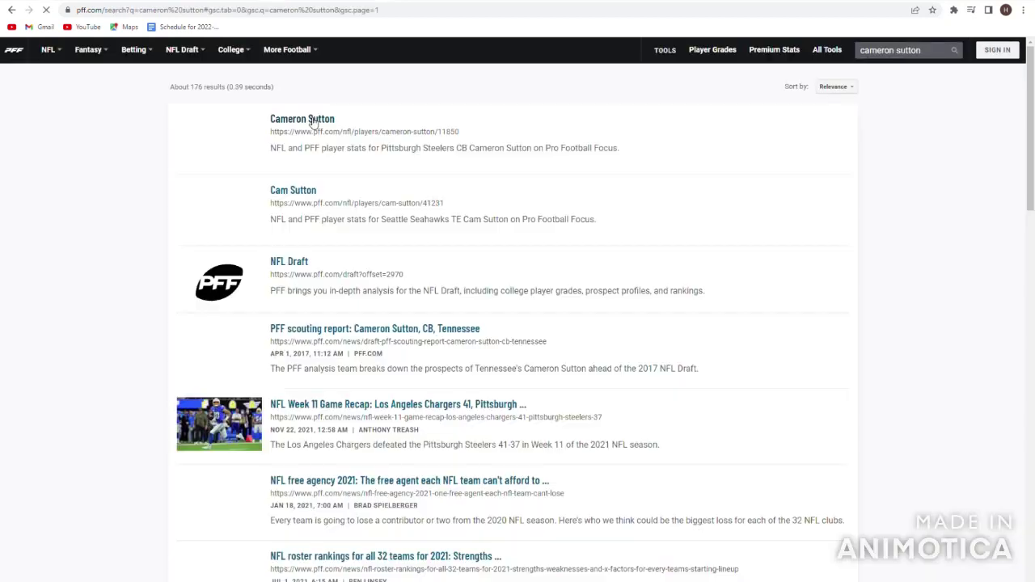
click(312, 119)
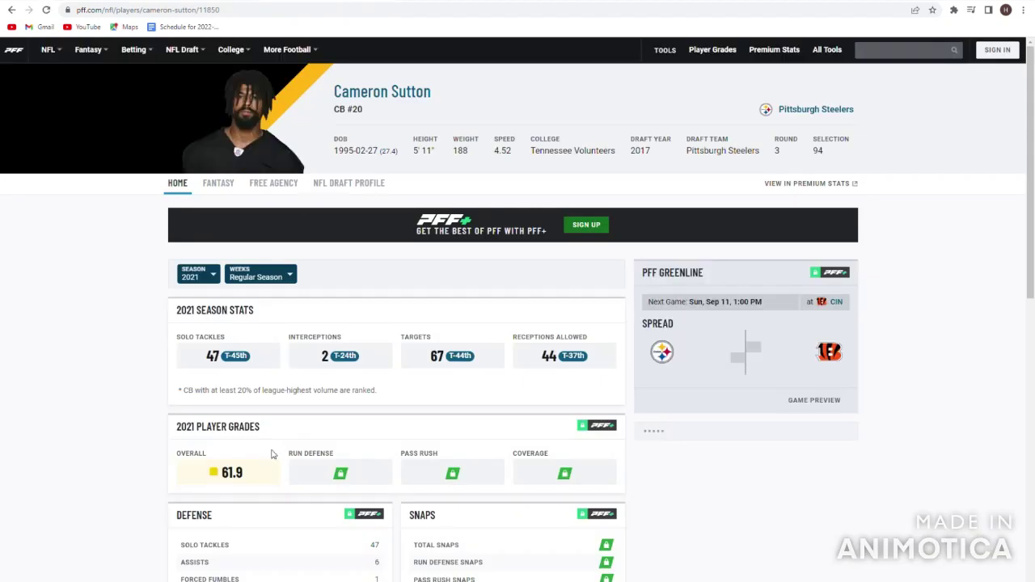
drag(231, 320, 308, 350)
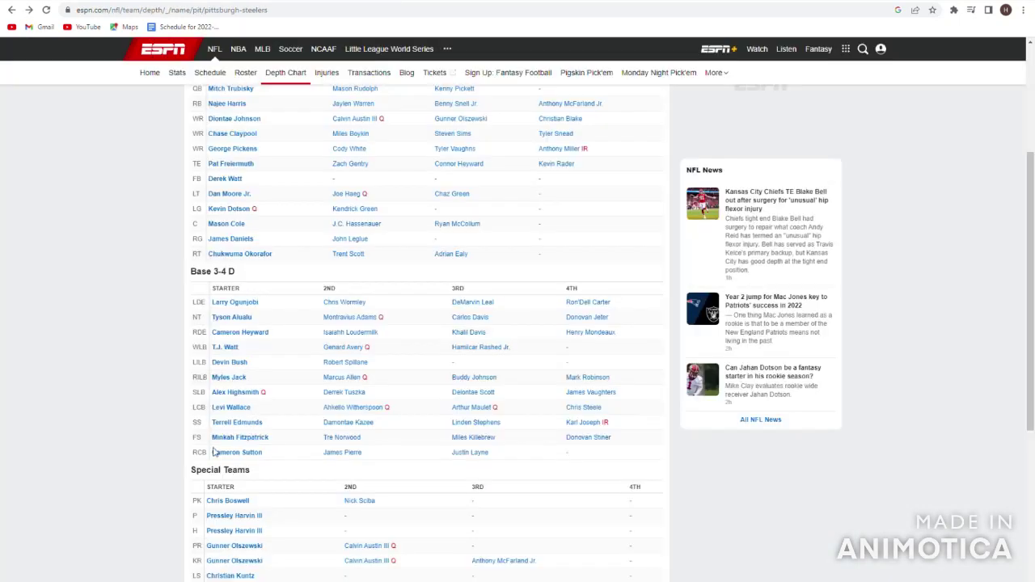
- Open backup cornerback Ahkello Witherspoon's page from the ESPN depth chart, check his 2021 season stats and return to the chart
scroll(214, 501, down, 1)
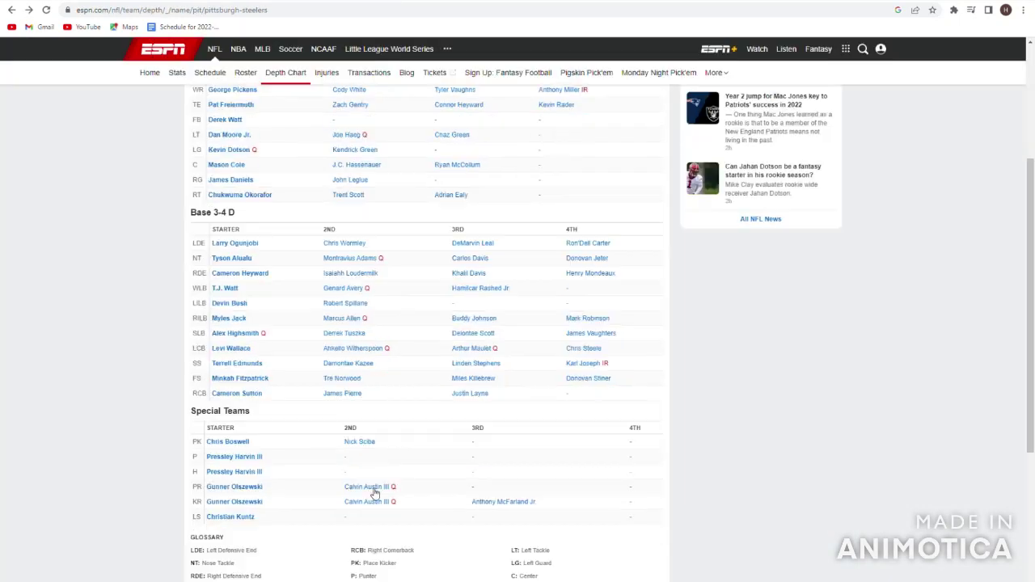
click(340, 355)
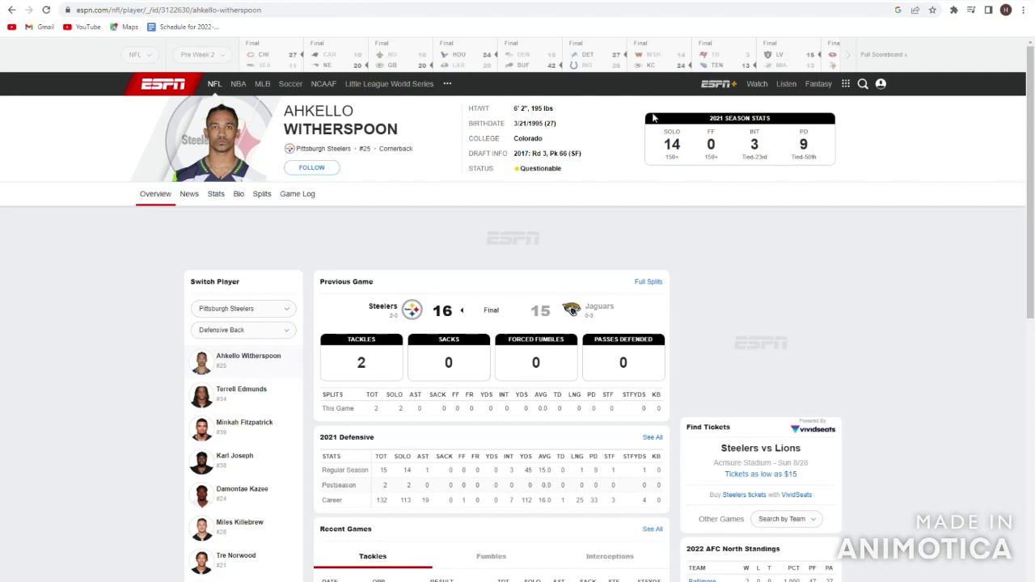
click(8, 10)
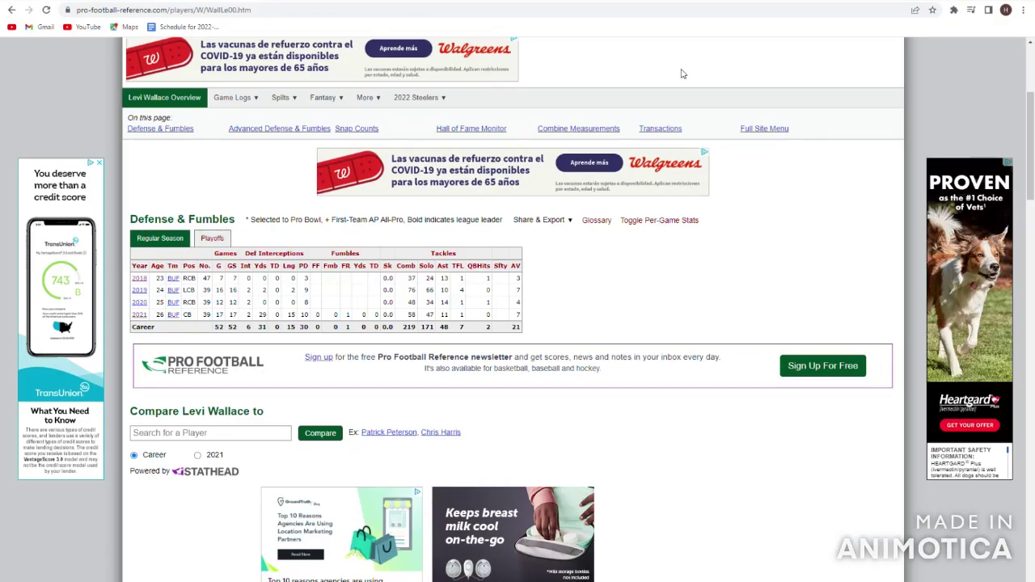
- Search Pro Football Reference for "witherspoo" and open Ahkello Witherspoon's player page
text(witherspoo)
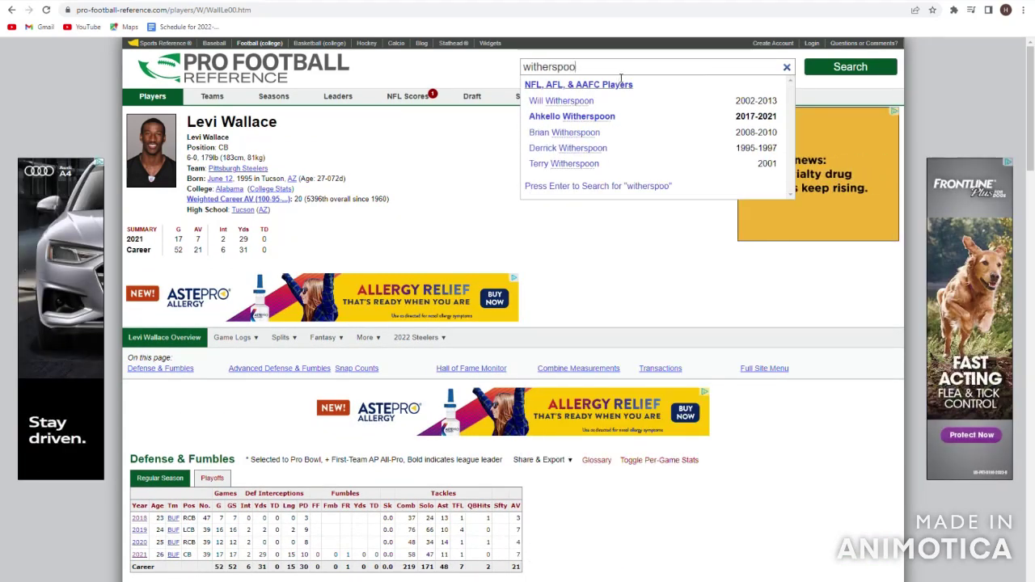
key(Return)
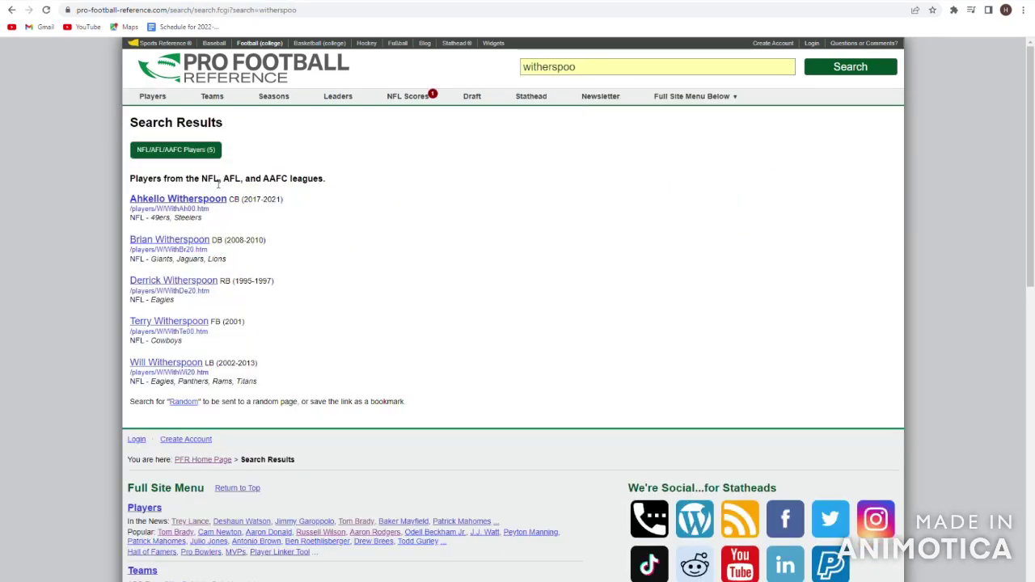
click(208, 202)
- Sort Ahkello Witherspoon's Advanced Defense & Fumbles table by year, newest first, and examine his coverage and tackling stats
scroll(208, 323, down, 15)
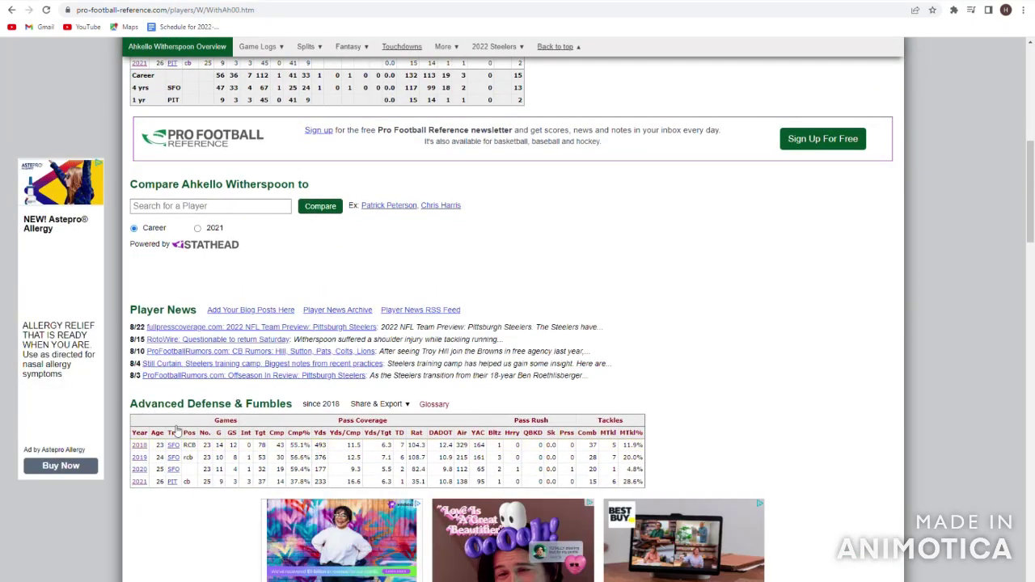
click(139, 432)
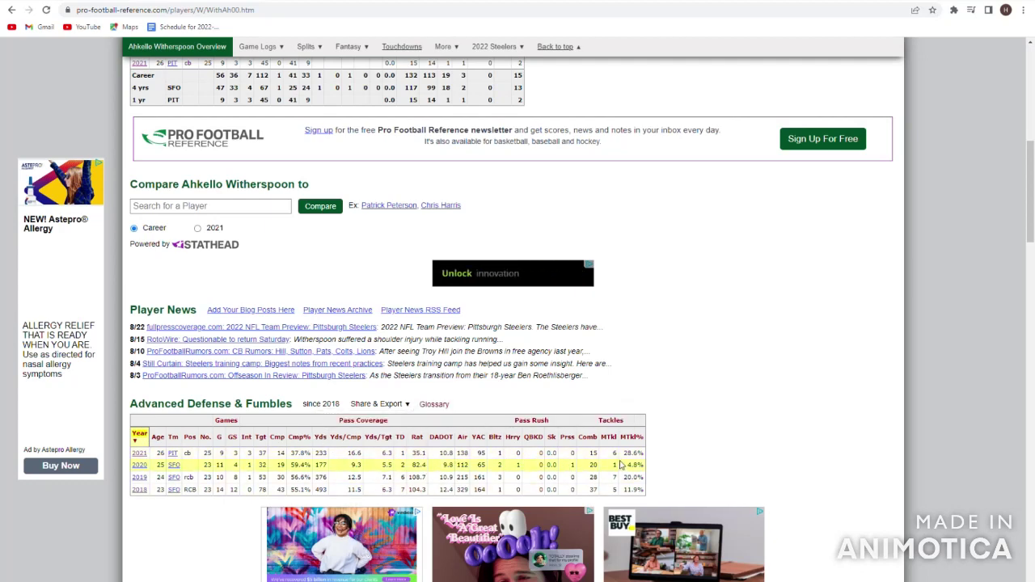
scroll(702, 466, up, 10)
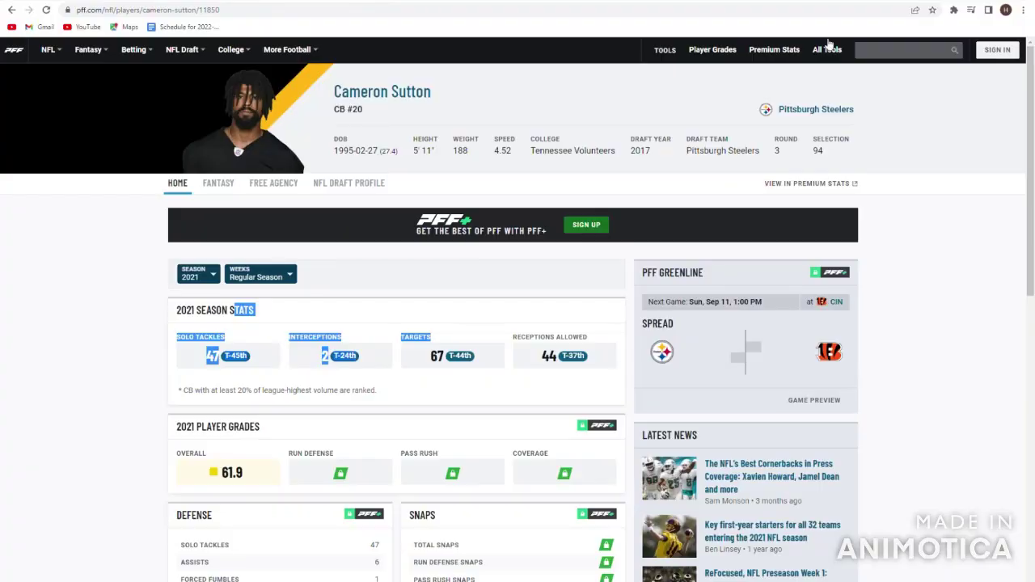
- Search PFF for "witherspoon" and open Ahkello Witherspoon's player page to check his 2021 grade
click(890, 50)
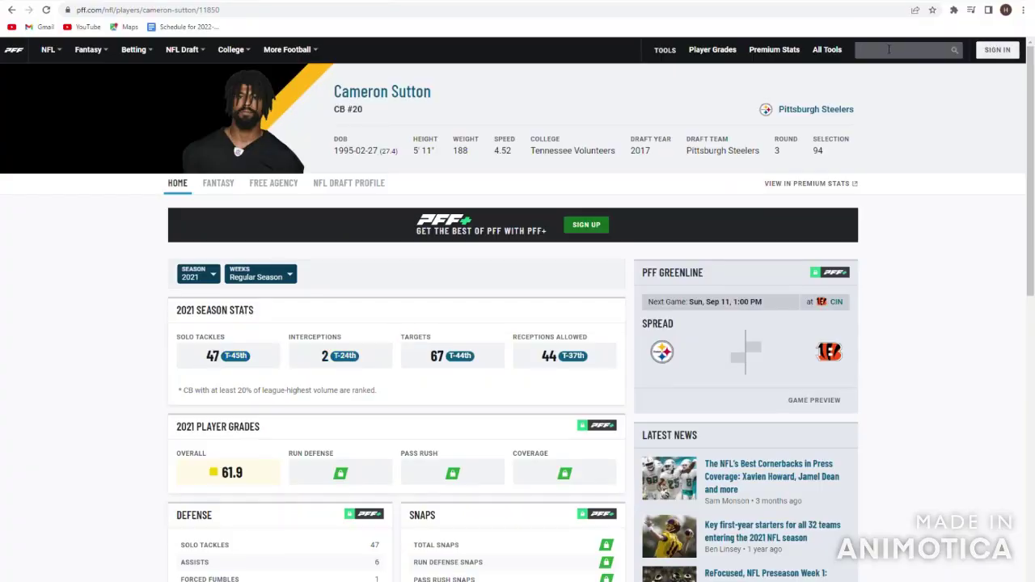
text(witherspoon)
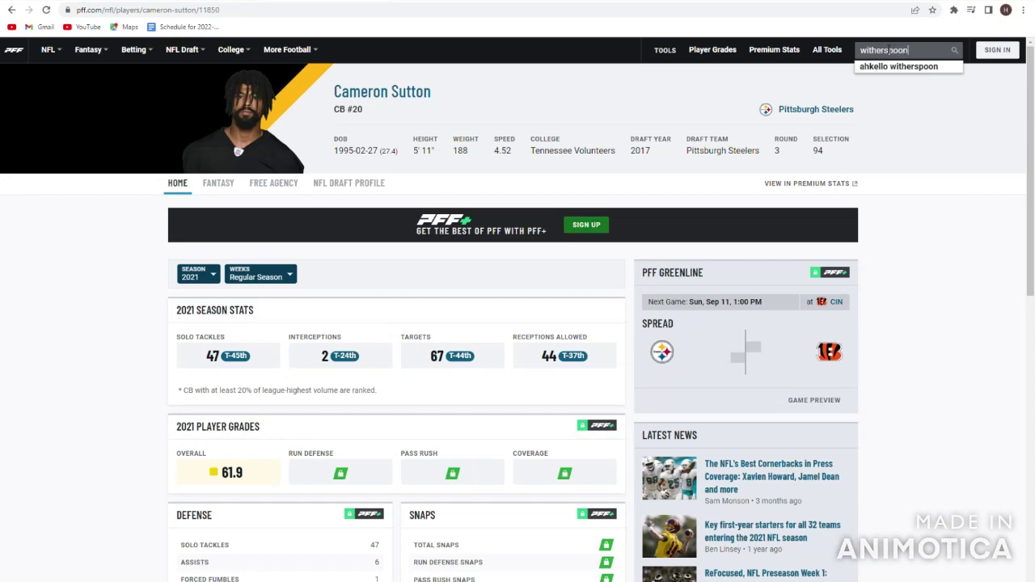
key(Return)
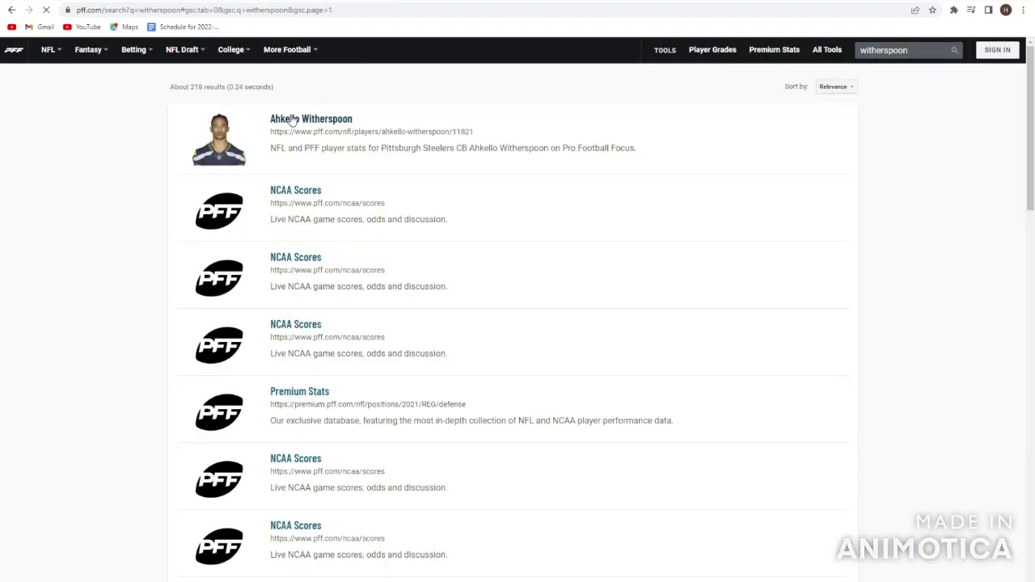
click(292, 120)
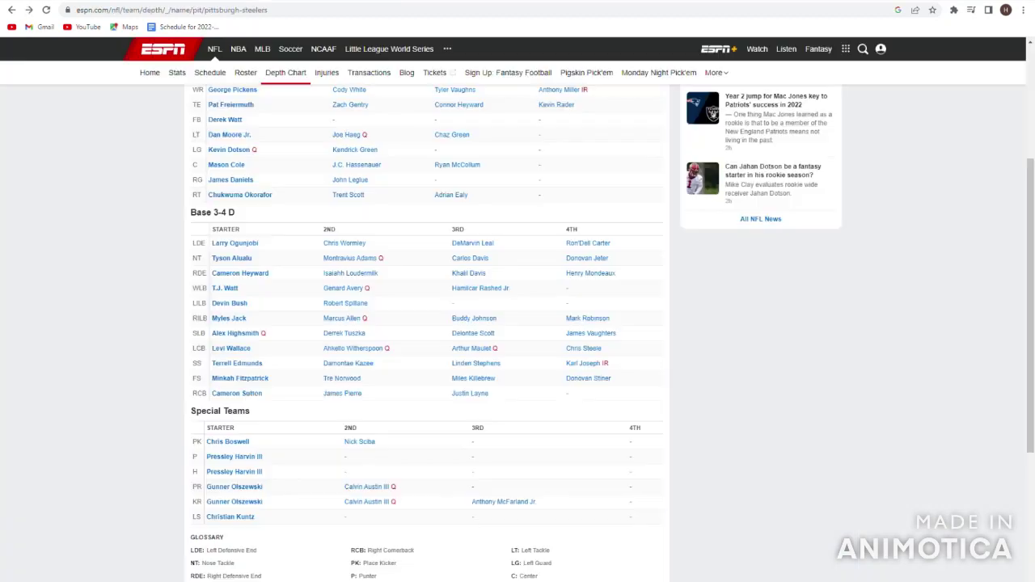
- Open backup cornerback James Pierre's page from the ESPN depth chart, check his 2021 season stats and return to the chart
click(343, 394)
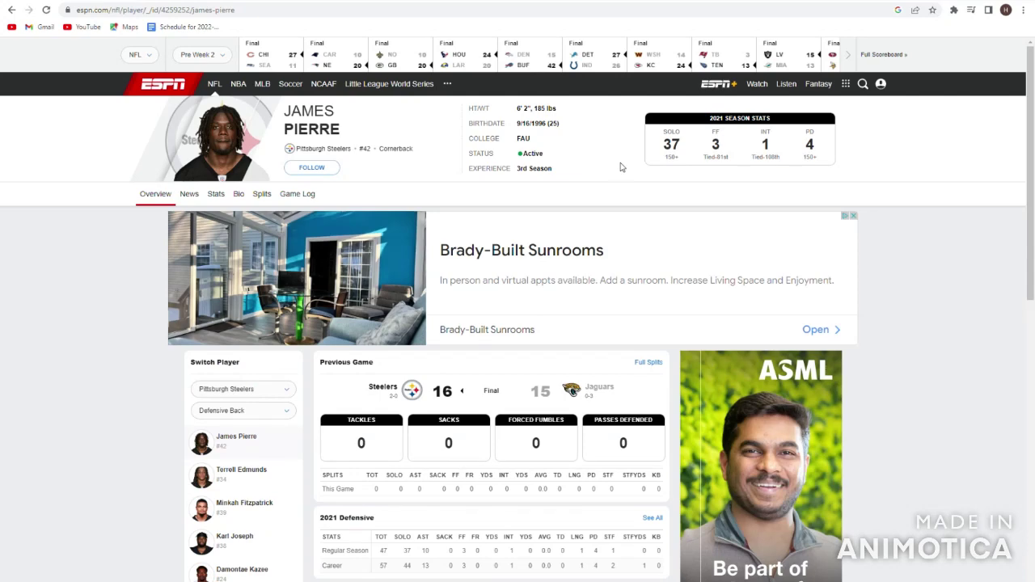
click(11, 9)
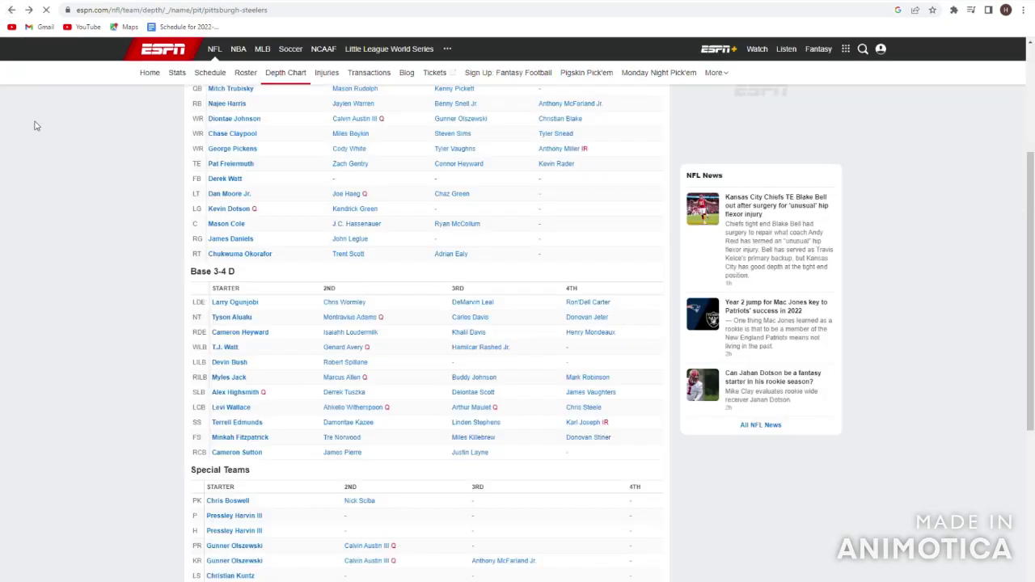
drag(411, 451, 365, 391)
click(372, 396)
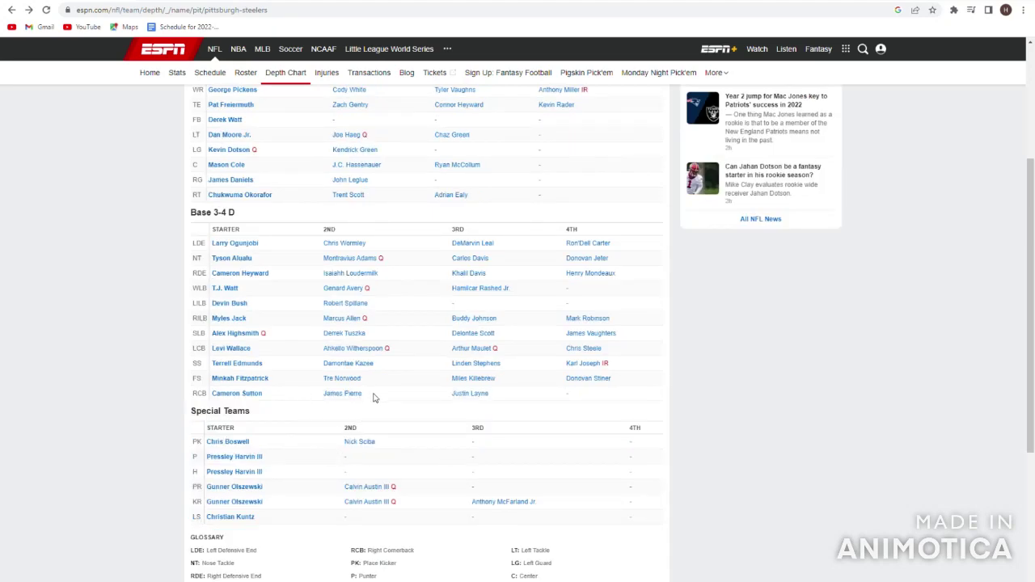
click(364, 394)
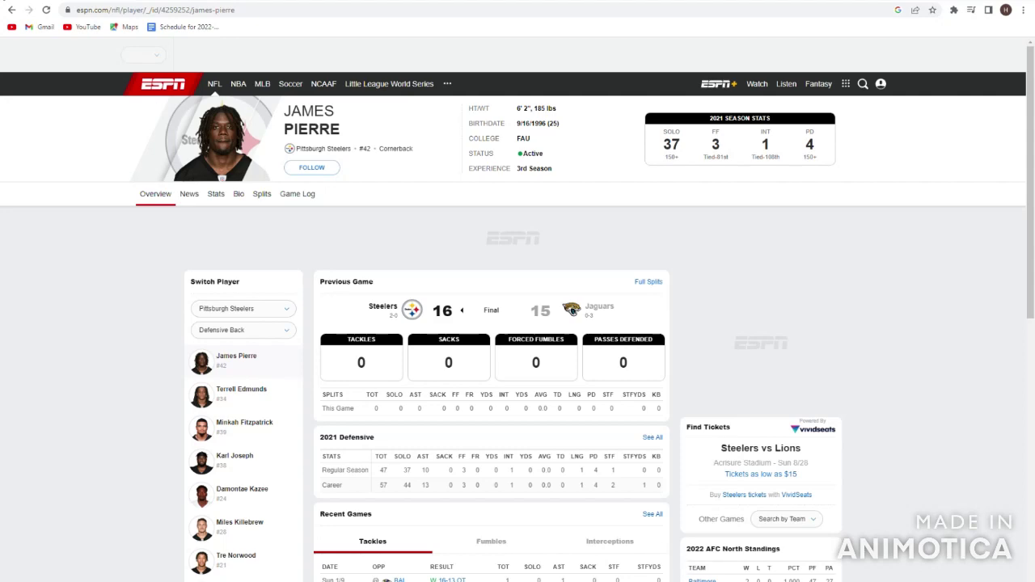
key(alt+Left)
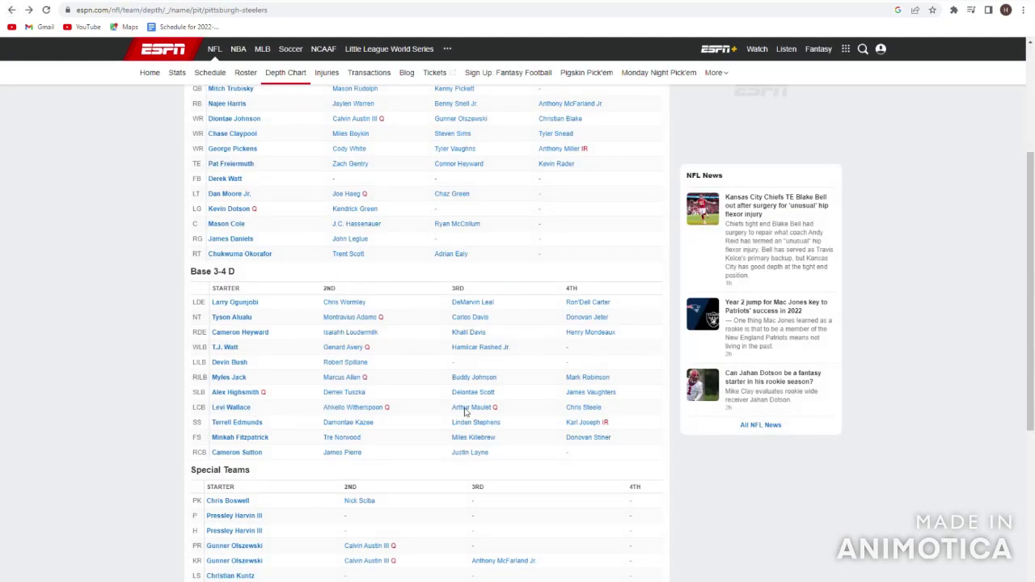
- Check third-string cornerback Arthur Maulet's 2021 season stats on his ESPN page and return to the depth chart
click(469, 408)
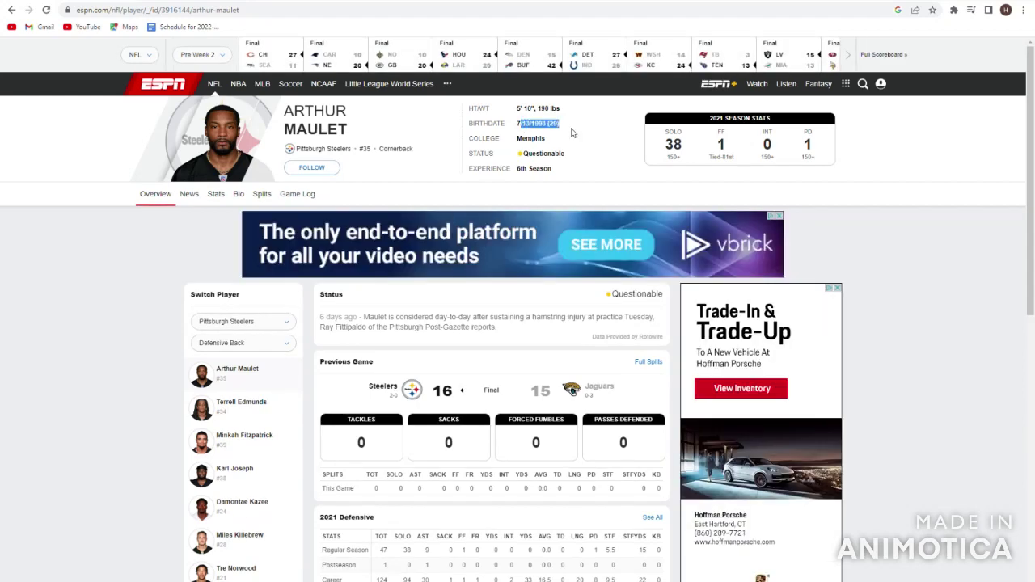
click(11, 10)
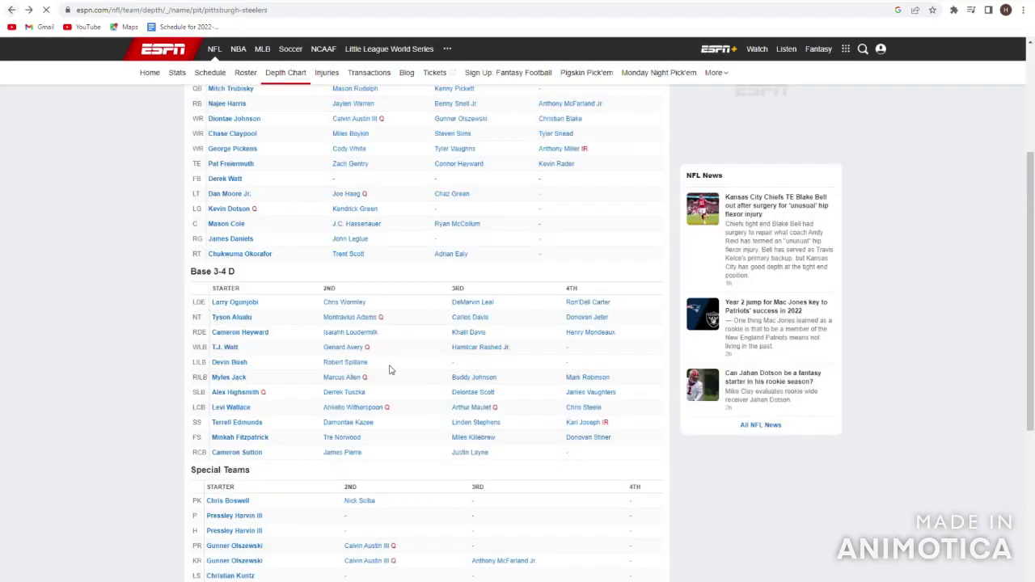
drag(449, 408, 536, 413)
- Open third-string cornerback Justin Layne's ESPN page, check his 2021 season stats and go back to the depth chart
scroll(536, 414, down, 1)
click(494, 402)
click(483, 394)
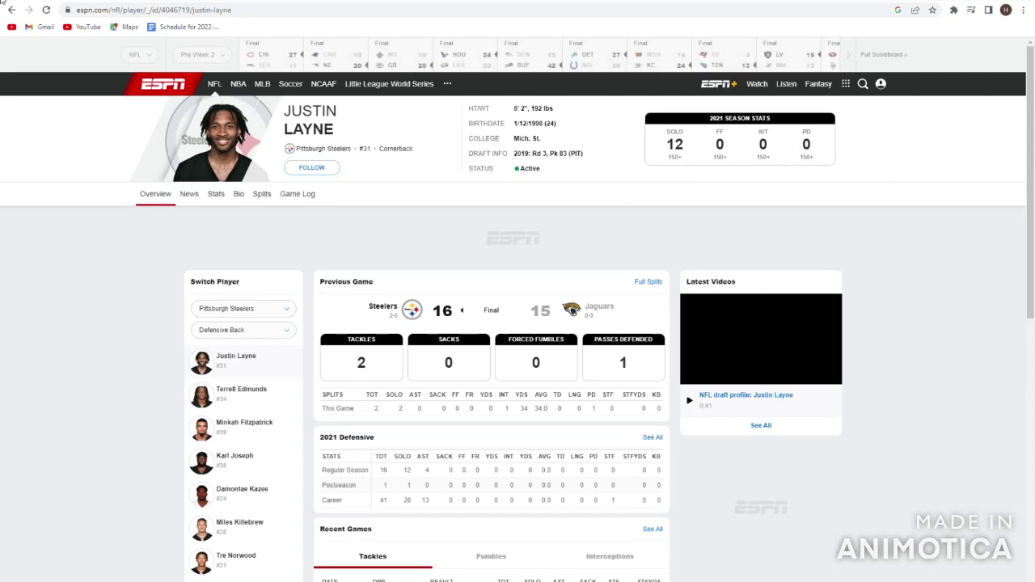
click(12, 10)
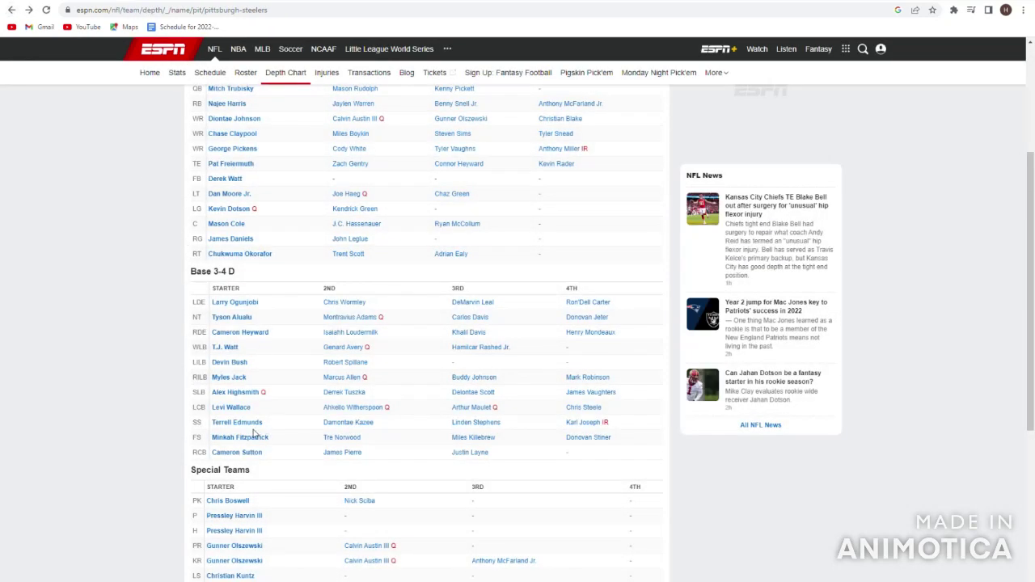
scroll(282, 416, down, 1)
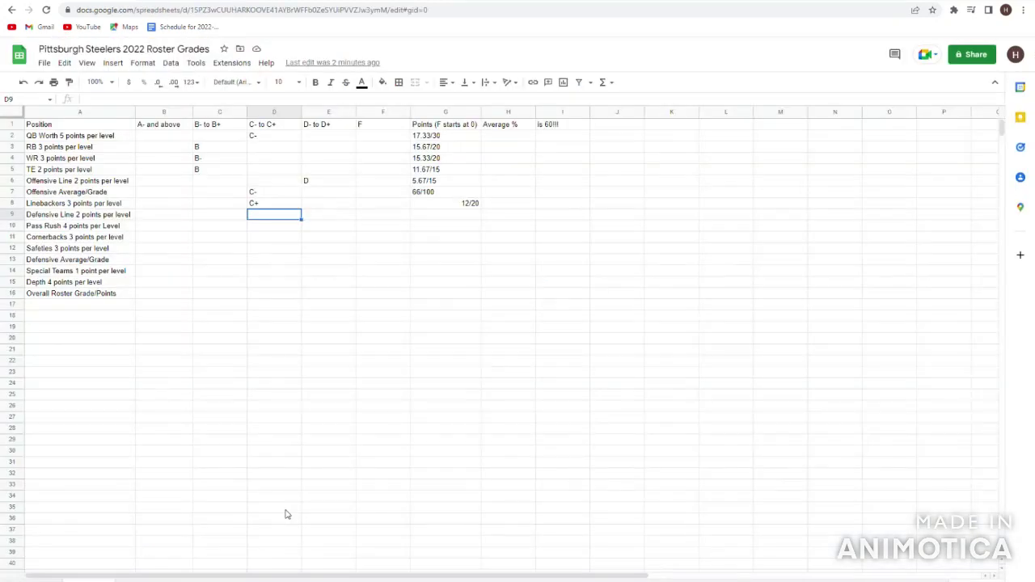
- In the roster grades spreadsheet, enter the grade A for the Defensive Line in the "A- and above" column
key(Left)
key(Left)
text(A)
key(Left)
- Record 14.67/15 as the Defensive Line's points
key(Right)
key(Right)
key(Right)
key(Right)
key(Right)
key(Right)
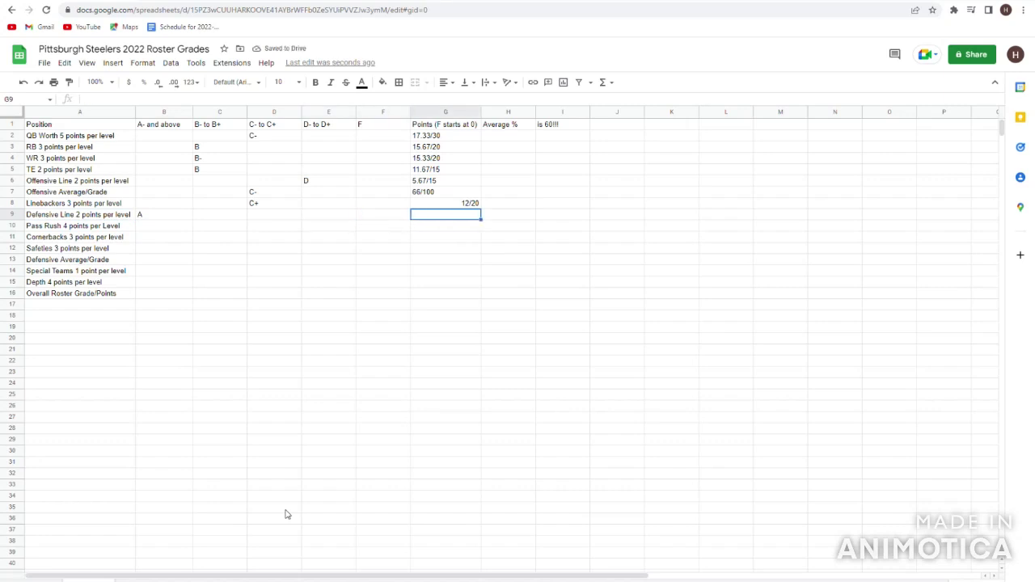
text(19.67/20)
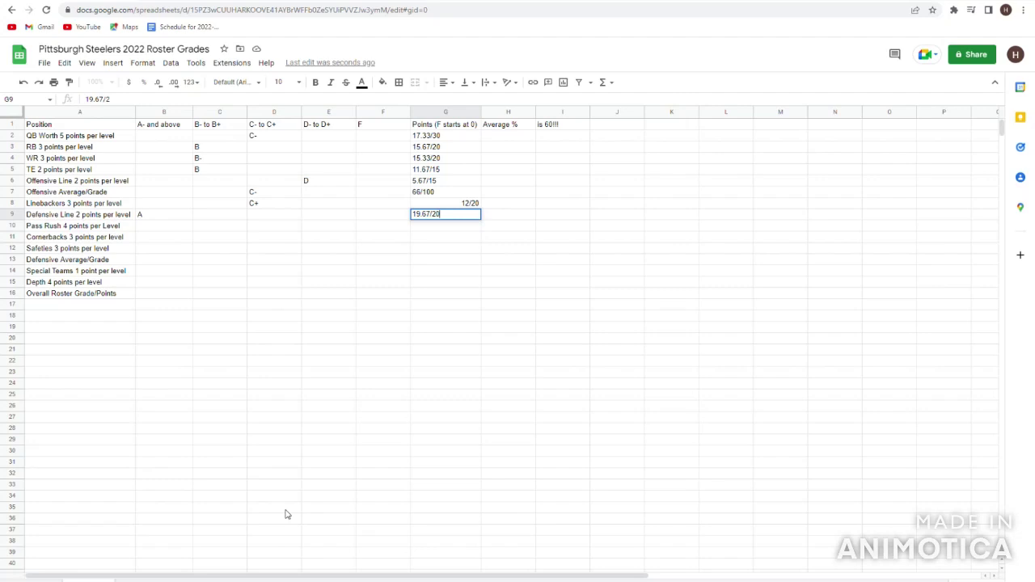
text(14.67/15)
key(Return)
key(Left)
key(Left)
key(Left)
key(Left)
key(Left)
key(Left)
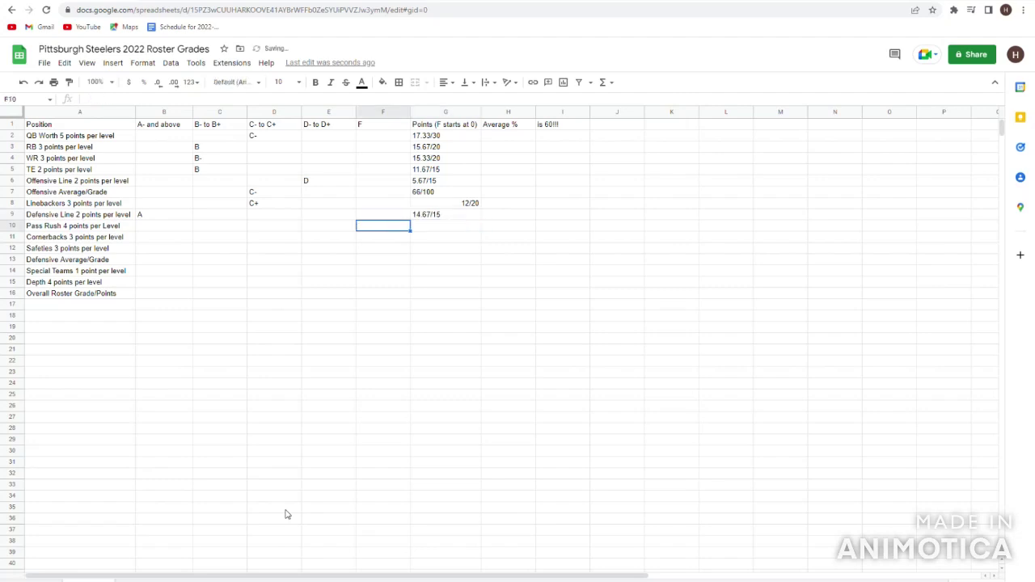
key(Right)
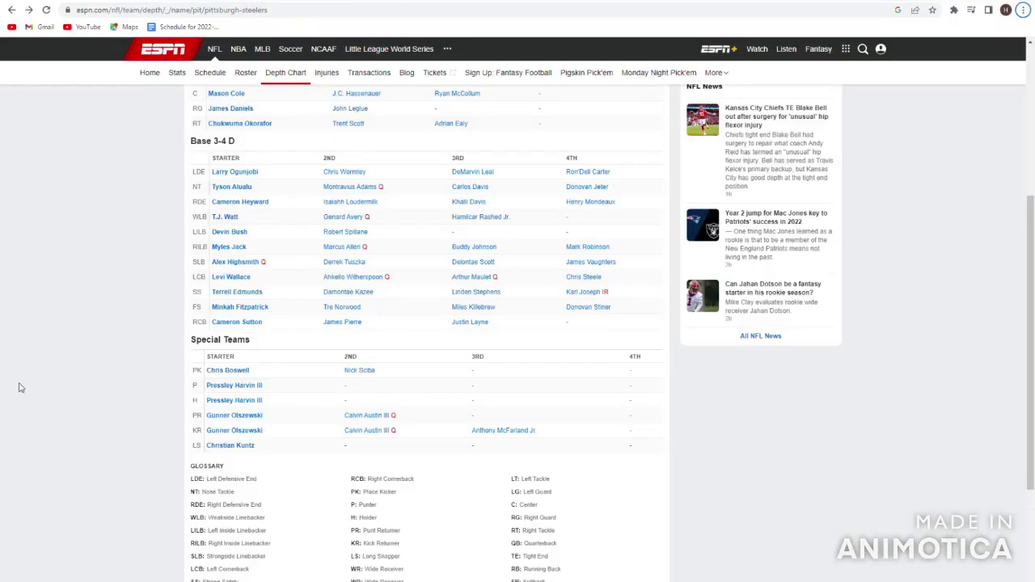
- Check starting pass rushers T.J. Watt's and Alex Highsmith's 2021 season stats on their ESPN pages, returning to the depth chart
scroll(4, 364, up, 5)
scroll(12, 370, down, 4)
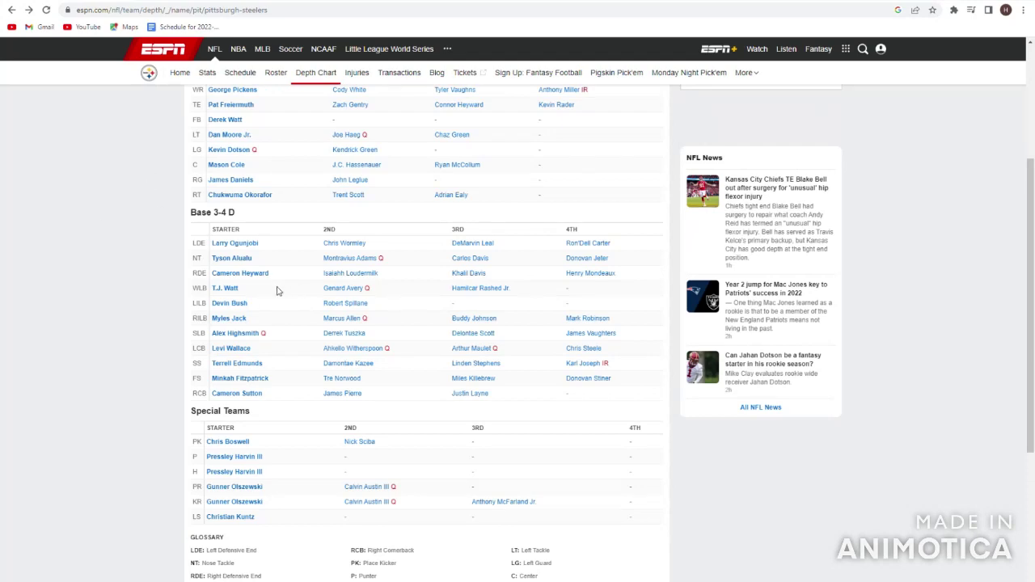
click(229, 290)
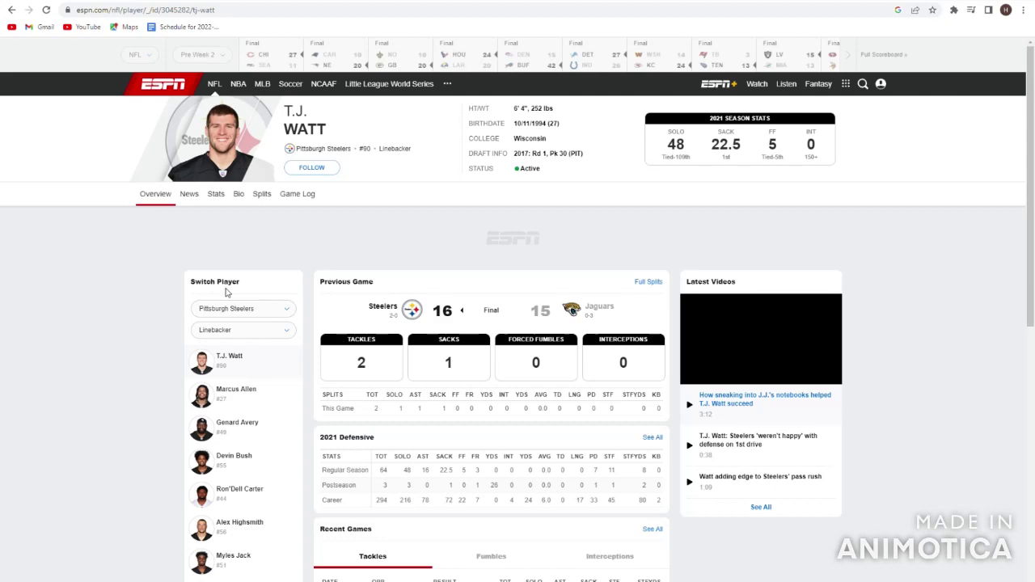
click(9, 10)
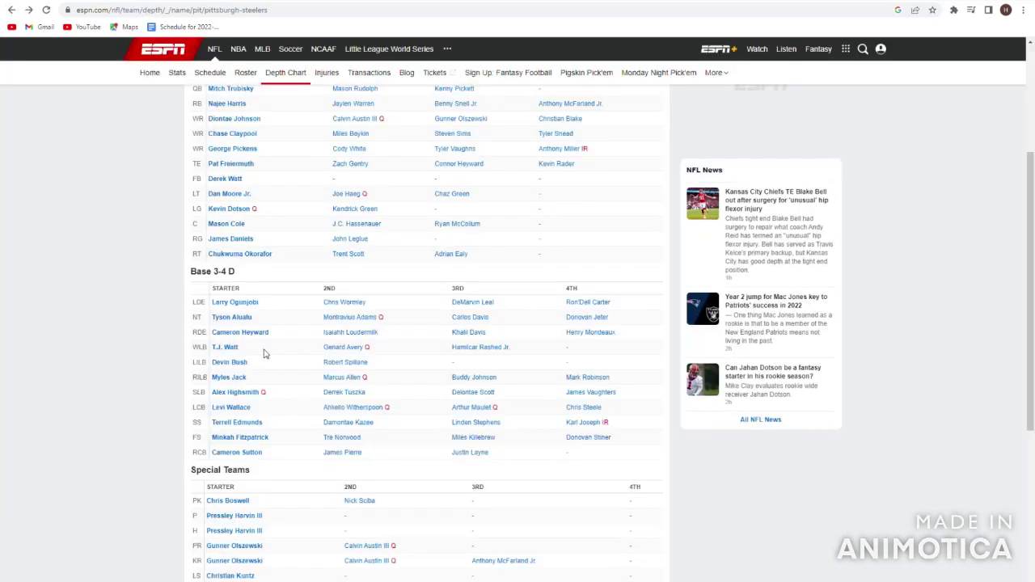
scroll(263, 353, down, 1)
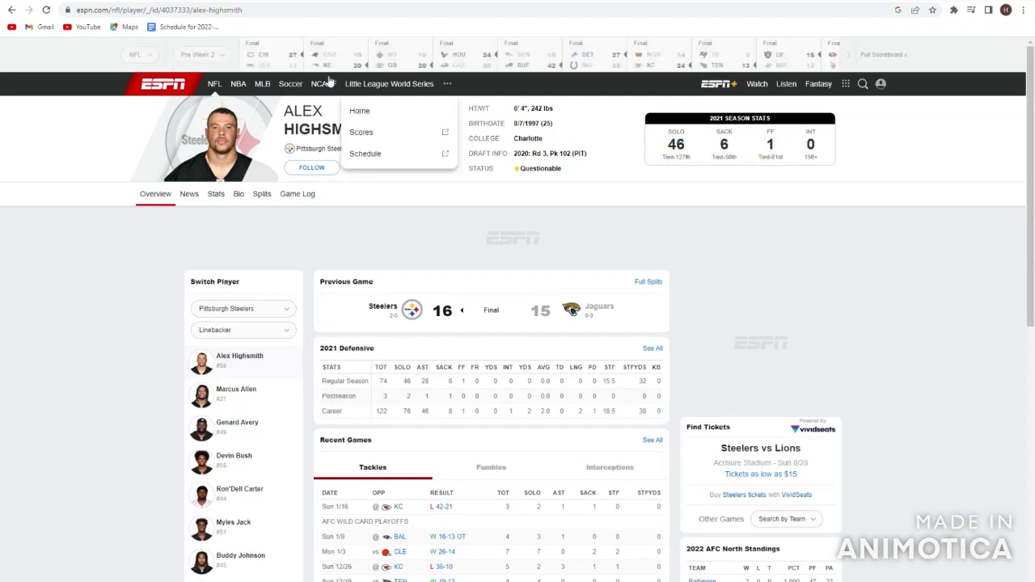
click(11, 11)
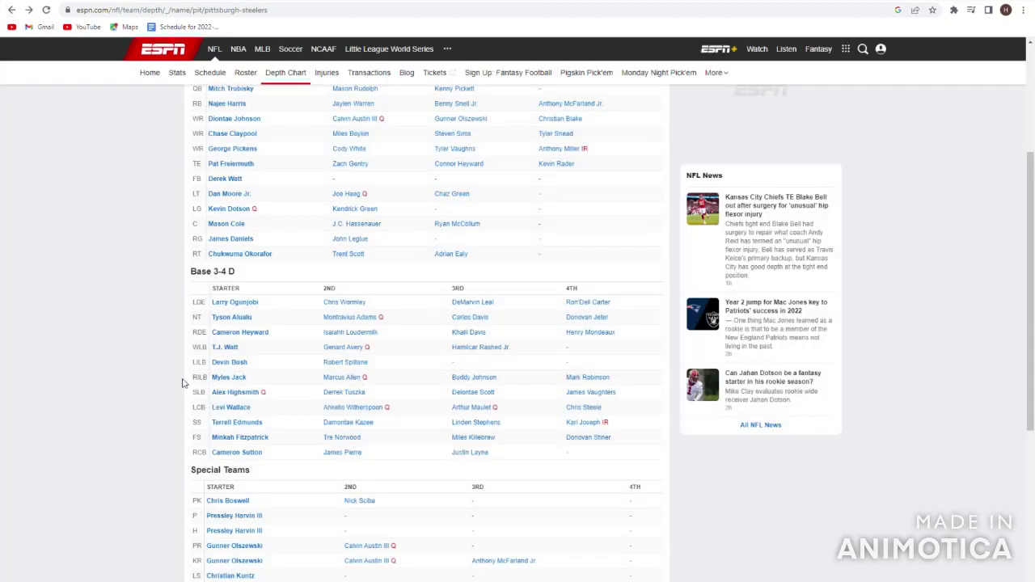
- Open backup linebacker Genard Avery's ESPN page, examine his 2021 season stats and return to the depth chart
scroll(299, 384, down, 1)
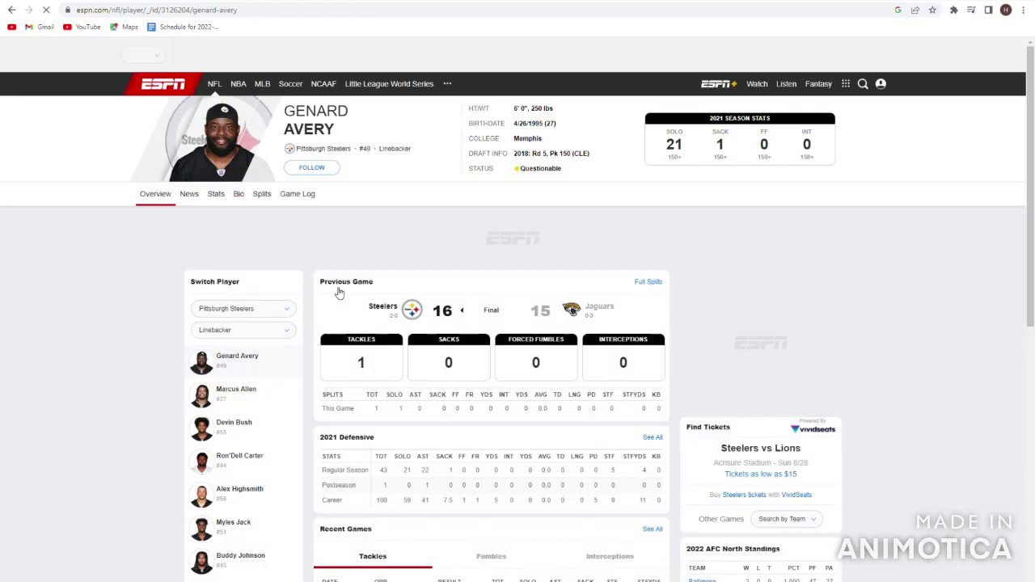
drag(623, 152, 836, 162)
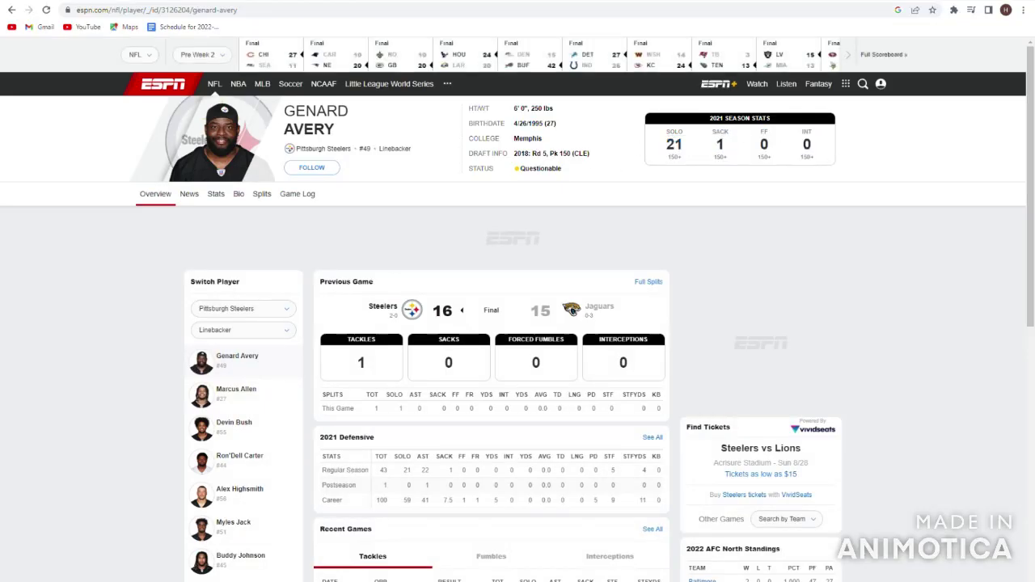
click(11, 11)
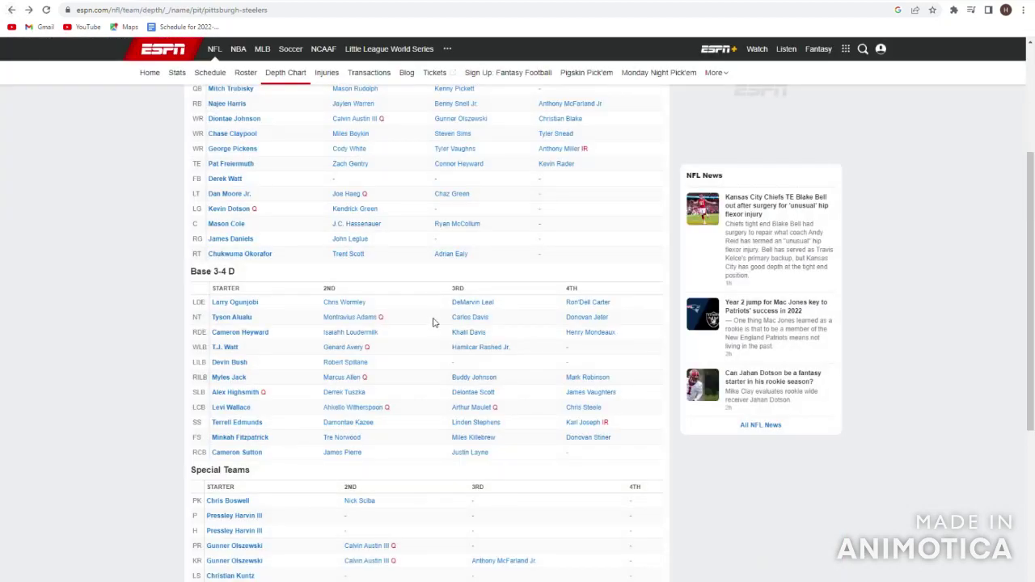
drag(384, 353, 290, 341)
- Open backup linebacker Derrek Tuszka's page from the depth chart, check his 2021 season stats and return
scroll(289, 342, down, 1)
click(298, 294)
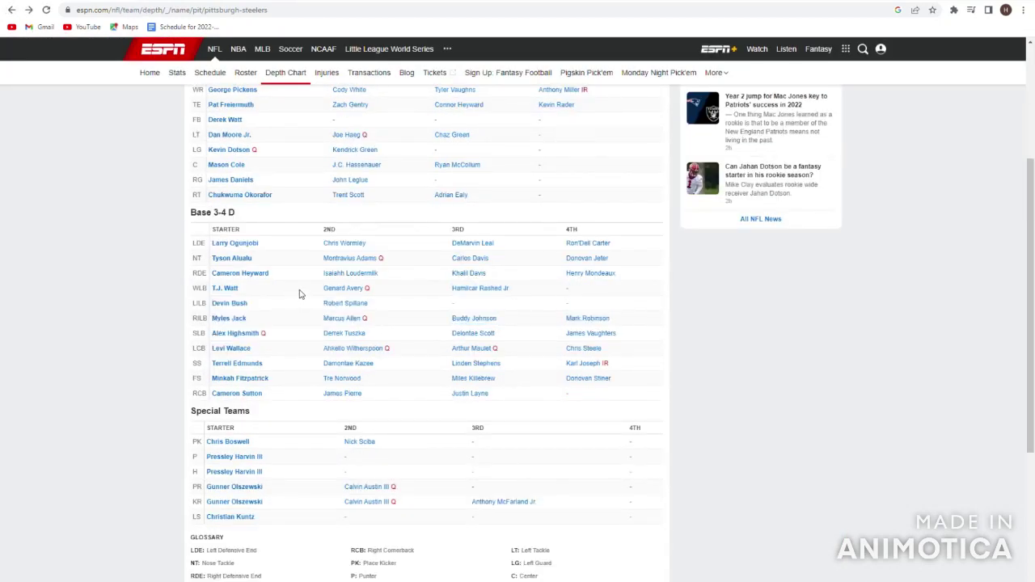
click(331, 336)
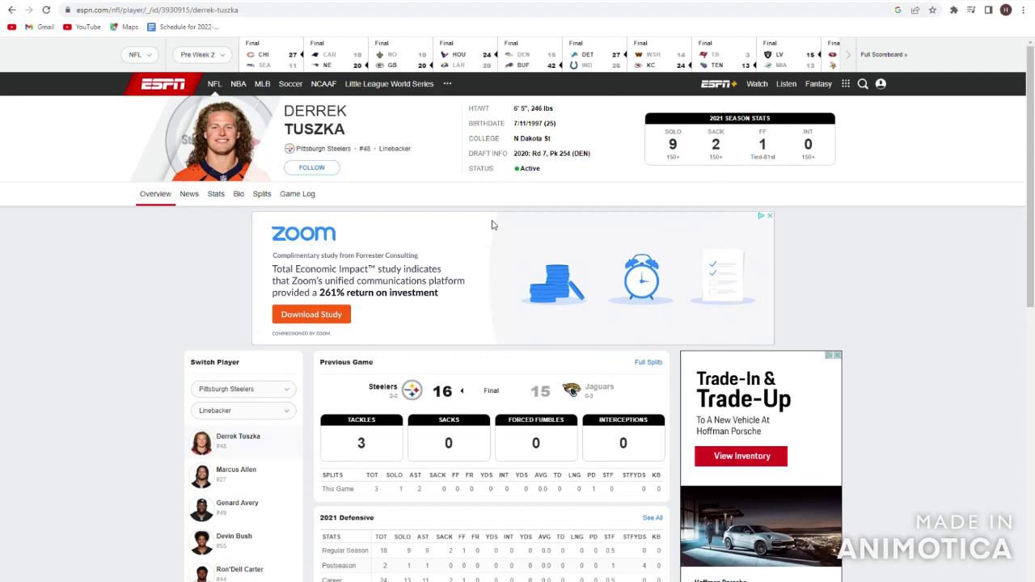
drag(667, 174, 825, 167)
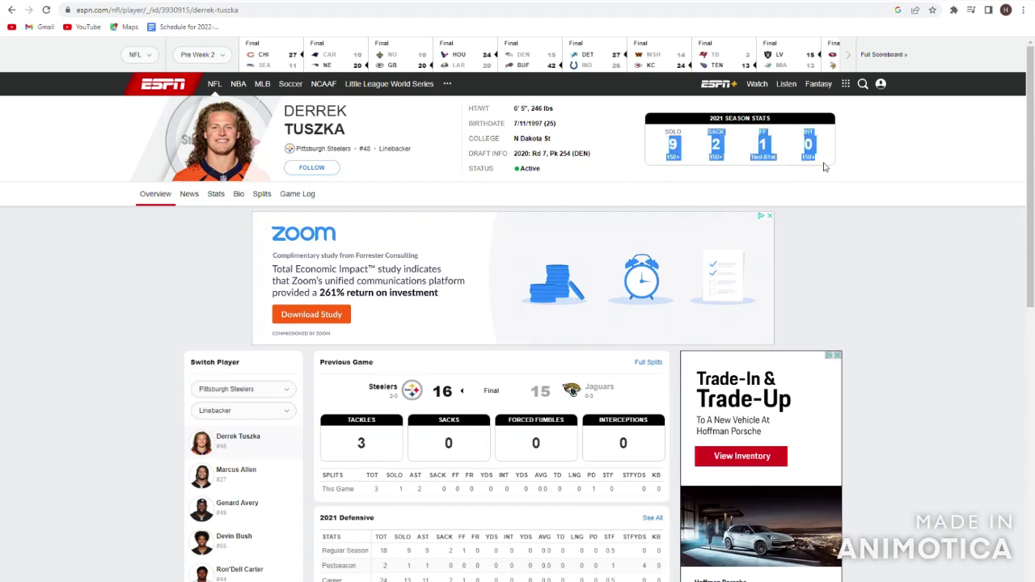
click(826, 169)
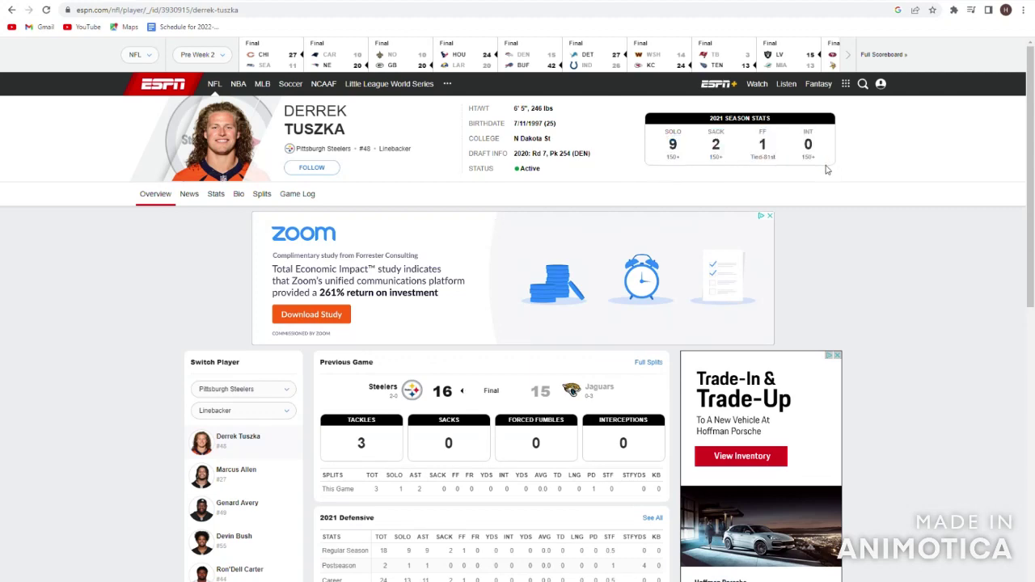
click(9, 10)
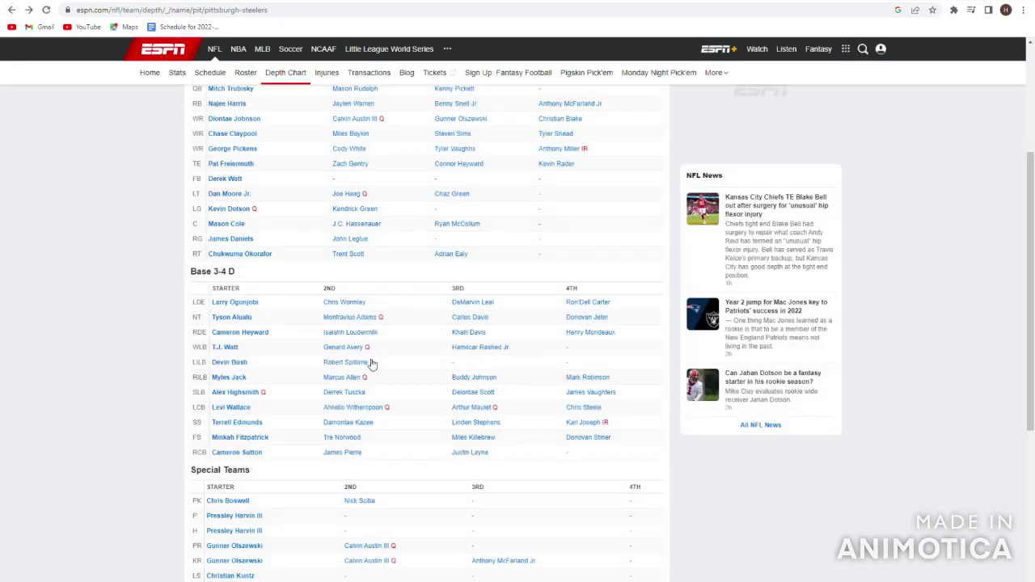
- Review the starting defensive linemen in the Base 3-4 D section of the depth chart
scroll(370, 373, down, 1)
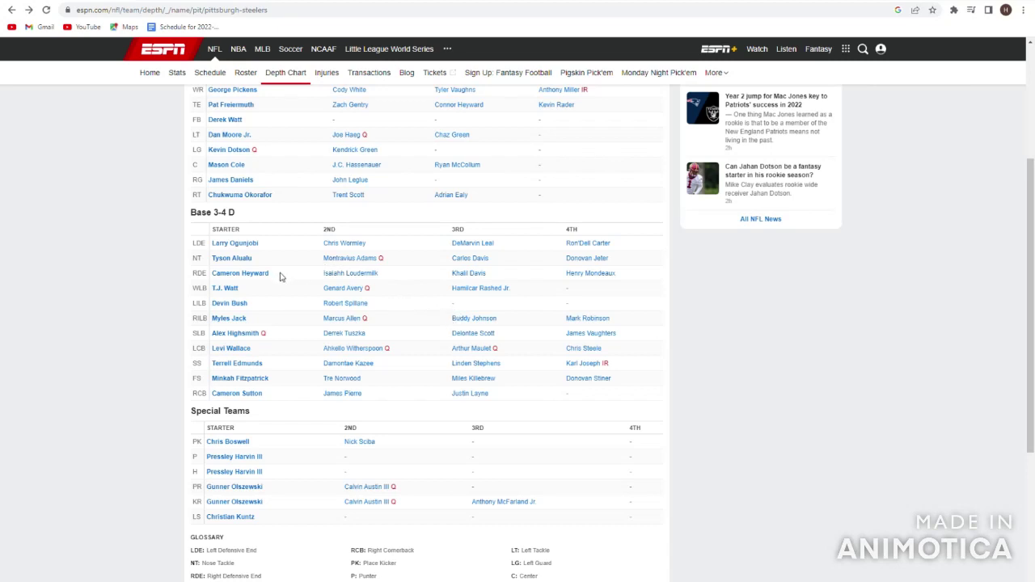
drag(279, 277, 180, 249)
click(180, 247)
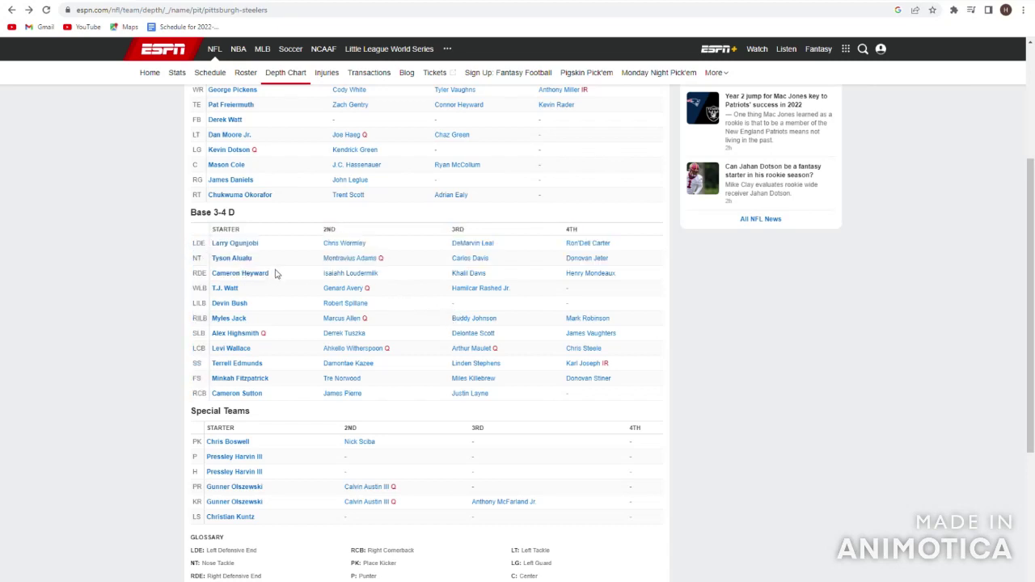
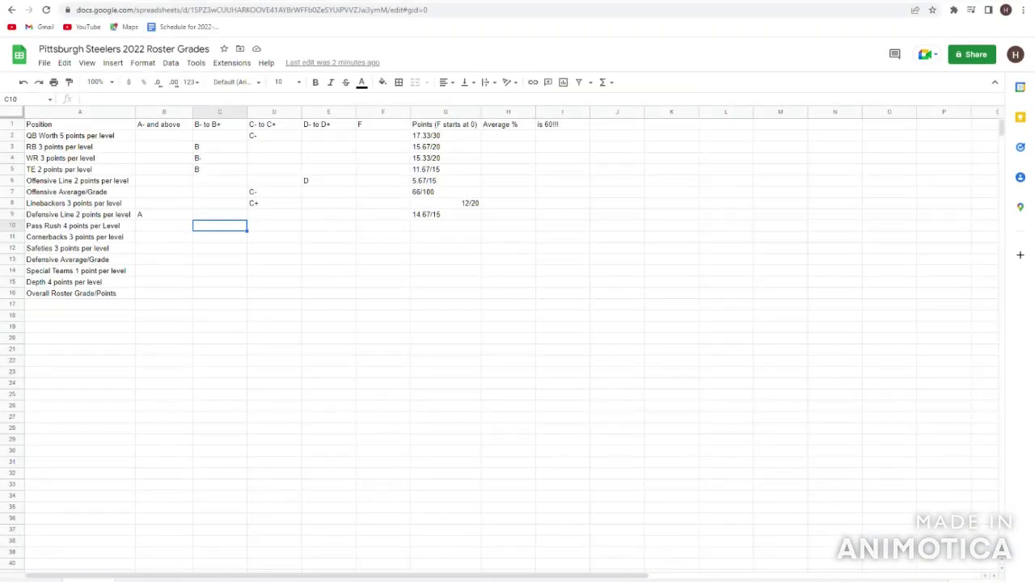
- In the grades spreadsheet, give the Pass Rush row an A+ under "A- and above" and record 25/25 points
click(164, 226)
text(A+)
key(Return)
click(163, 226)
click(383, 226)
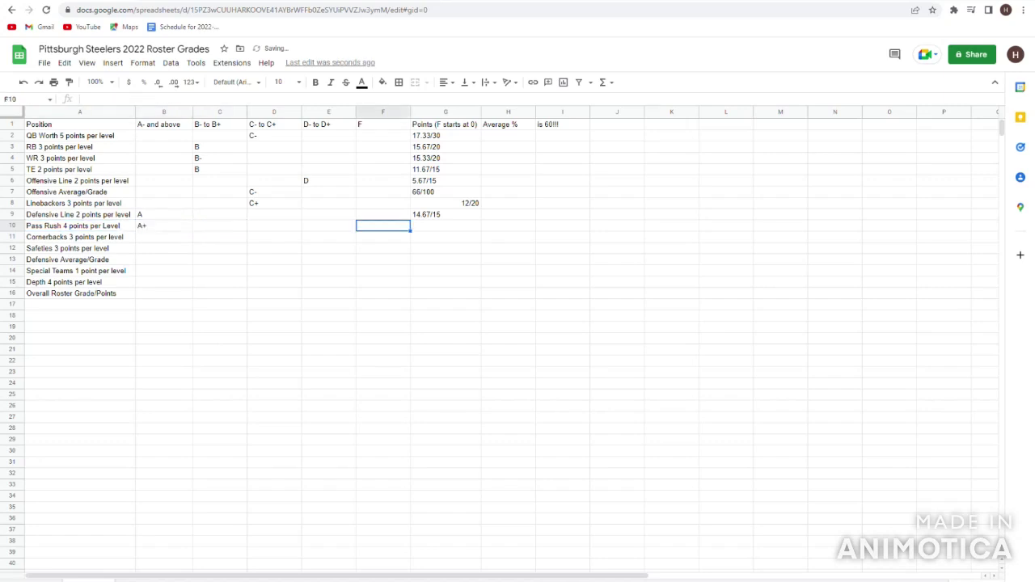
click(444, 226)
text(25/)
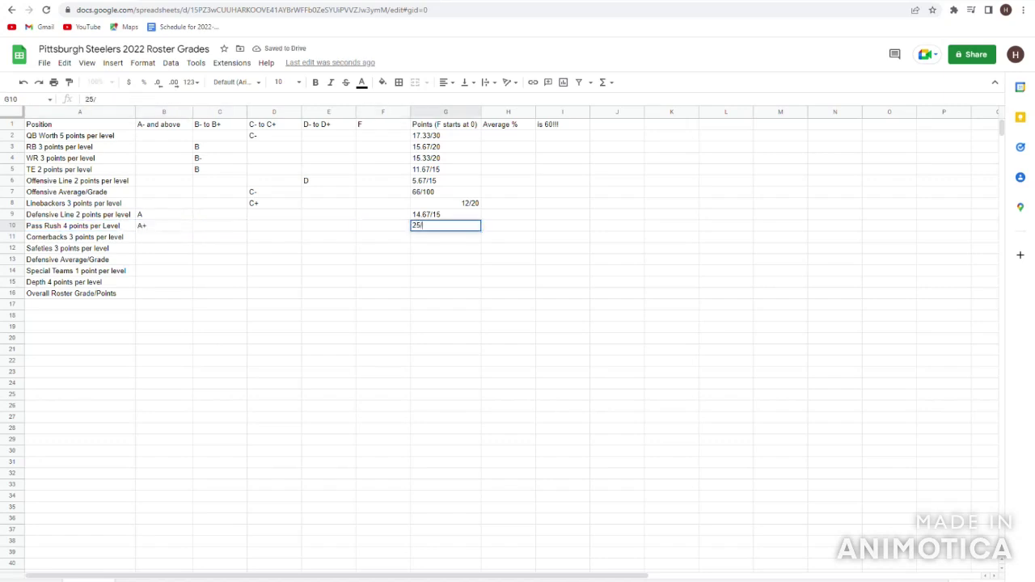
key(Return)
click(382, 237)
click(79, 237)
click(163, 236)
click(508, 237)
click(382, 236)
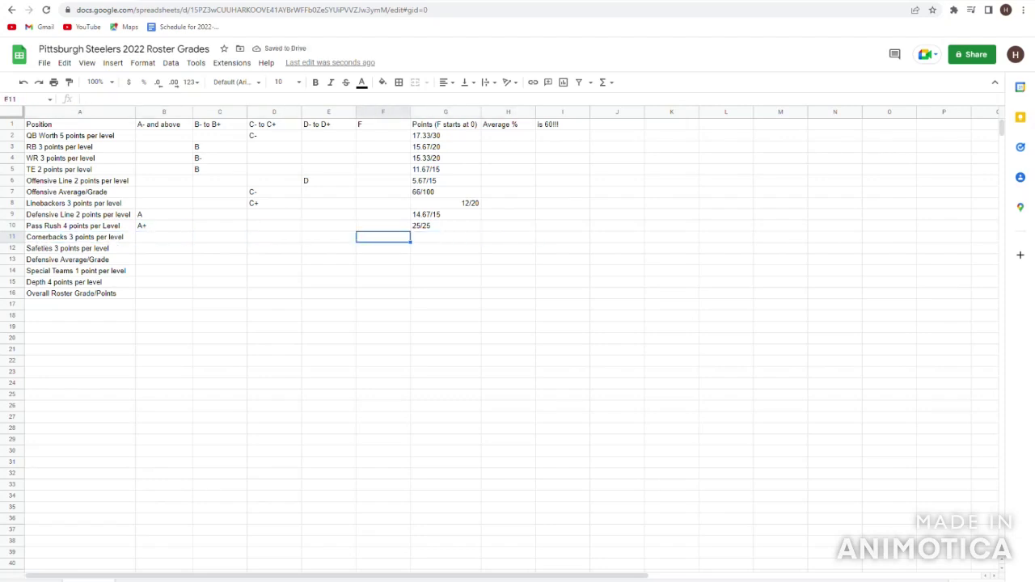
click(79, 237)
click(163, 237)
click(274, 236)
click(617, 236)
click(562, 237)
click(79, 236)
click(163, 237)
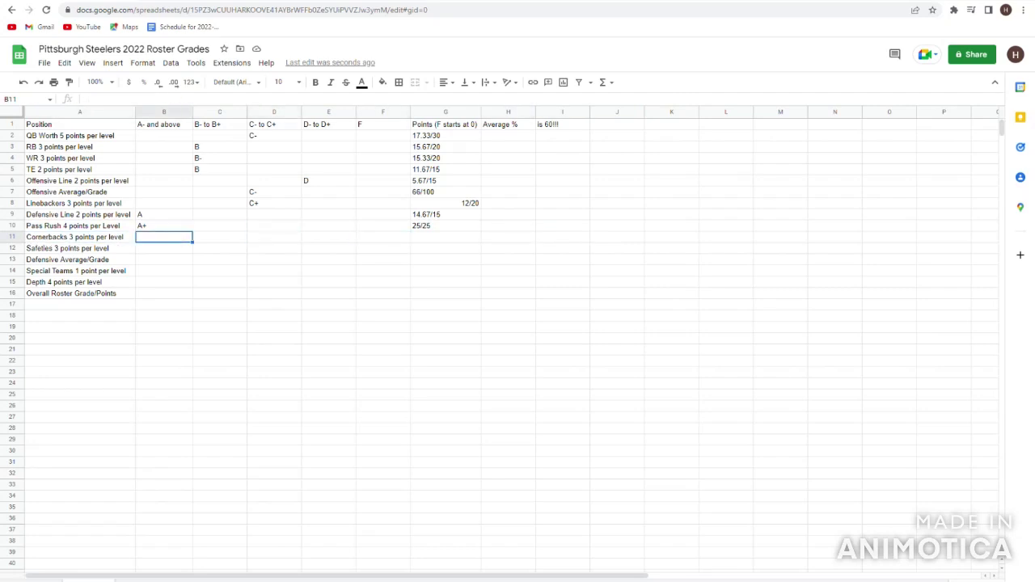
click(219, 237)
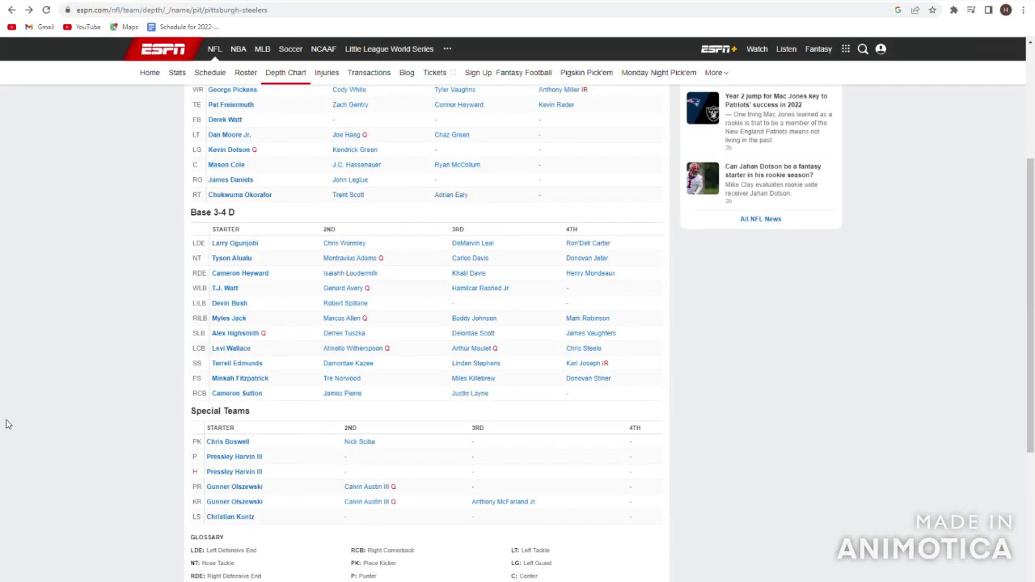
- Switch to Pro Football Reference and open starting left cornerback Levi Wallace's player page by searching for "levi wallace"
click(235, 348)
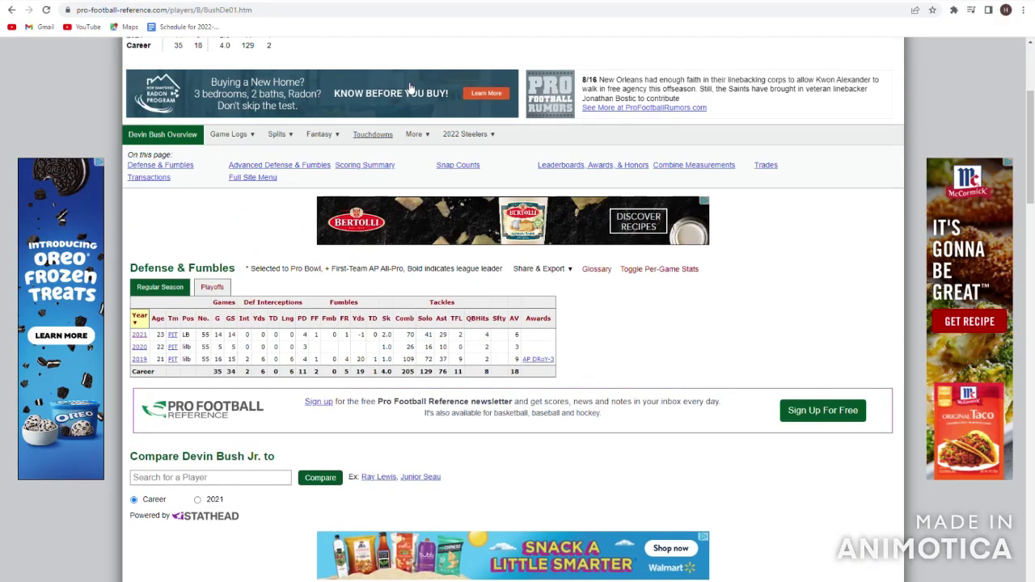
scroll(410, 89, up, 3)
click(543, 69)
text(levi waa)
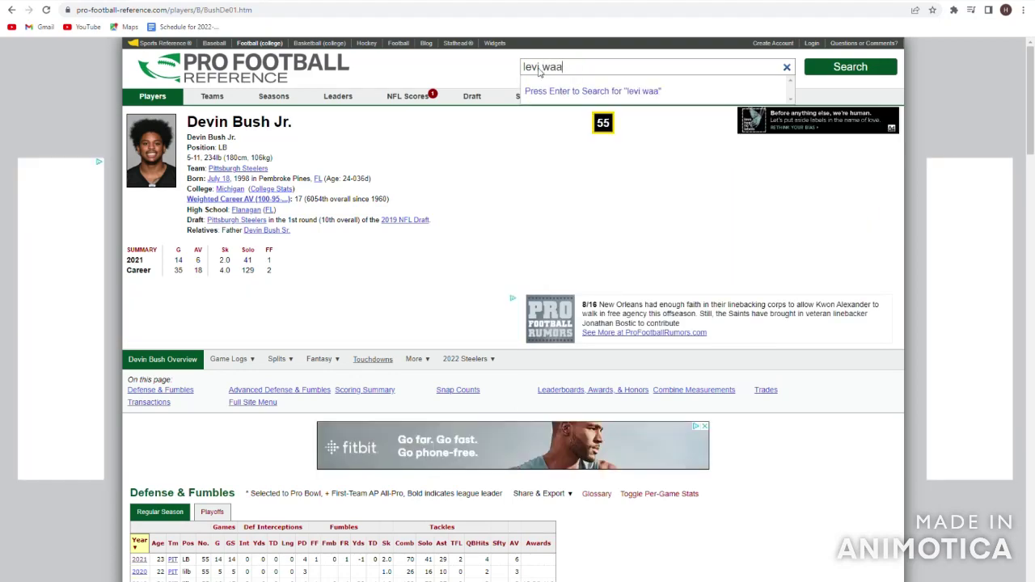
key(BackSpace)
text(llace)
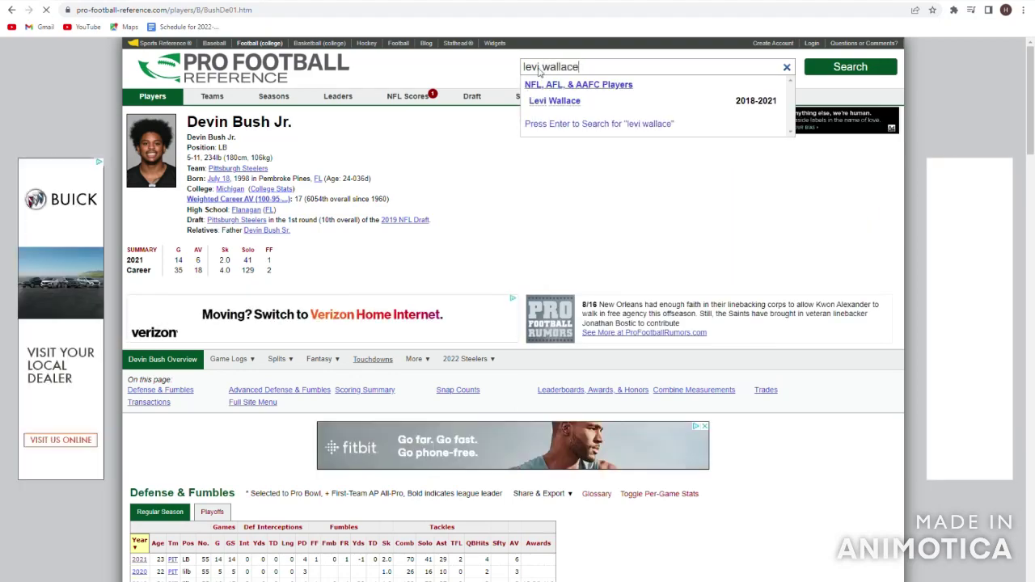
key(Return)
- Sort Wallace's Advanced Defense & Fumbles table by most recent year and examine his coverage and missed-tackle stats
scroll(489, 300, down, 6)
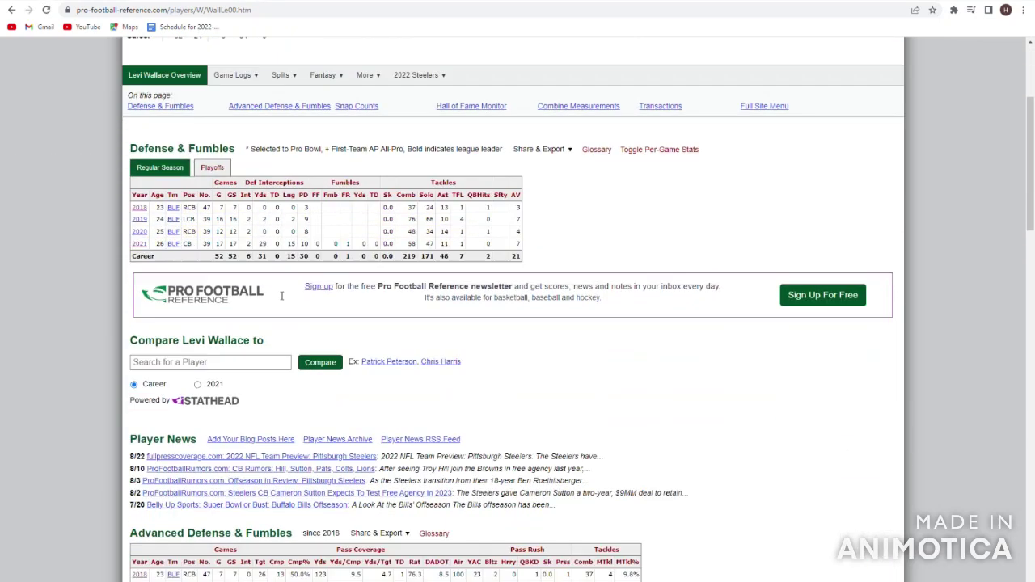
click(144, 276)
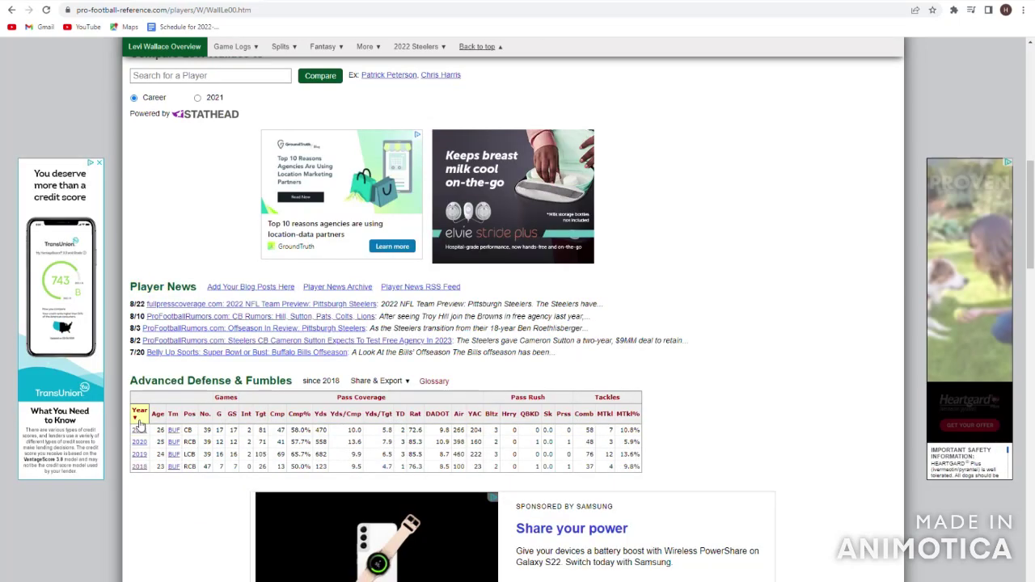
click(139, 414)
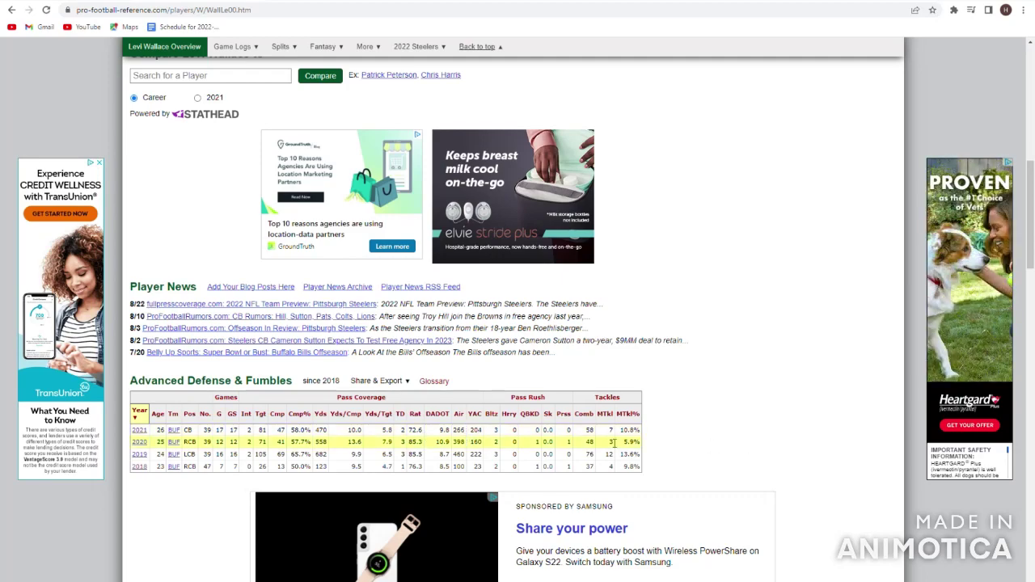
scroll(593, 446, up, 5)
- Switch to PFF, search for "levi wallace" and open his player page to check his 2021 grade
click(346, 1)
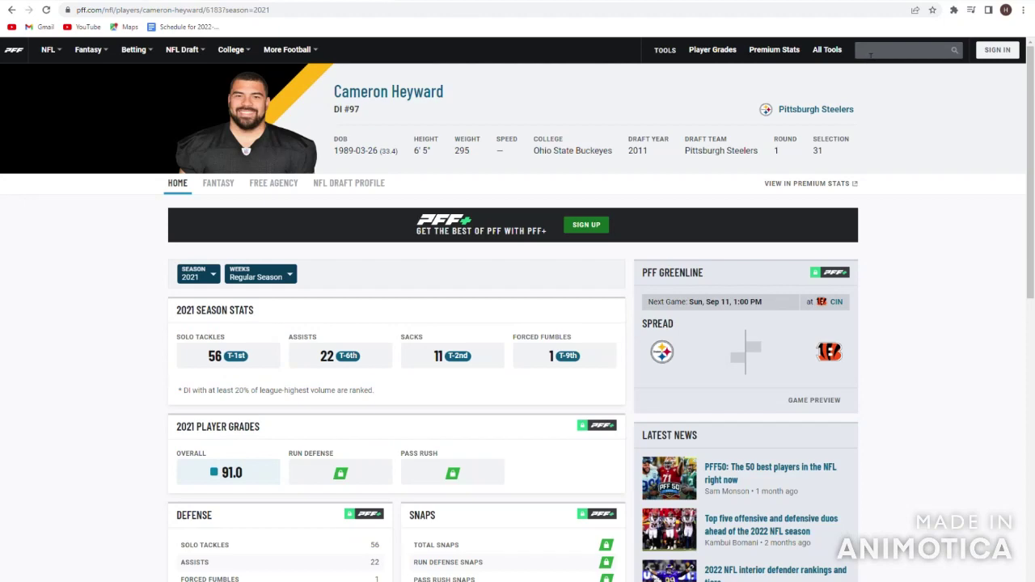
text(levi wallace)
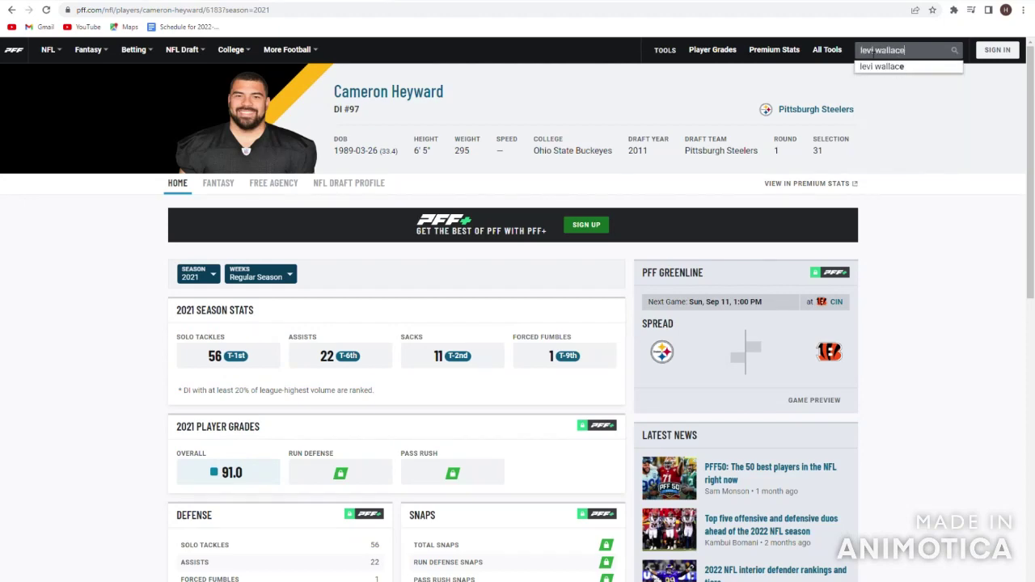
key(Return)
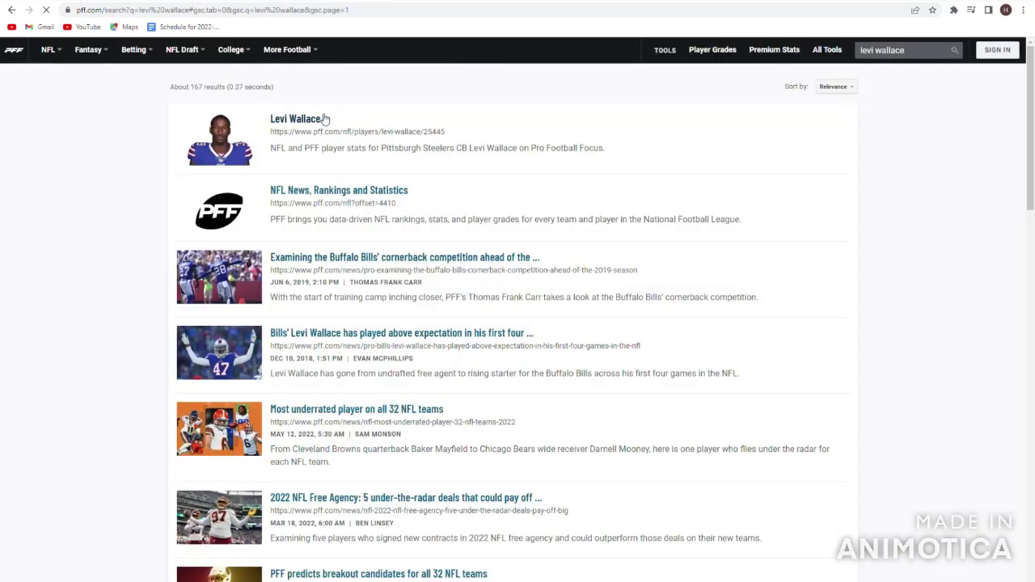
click(321, 119)
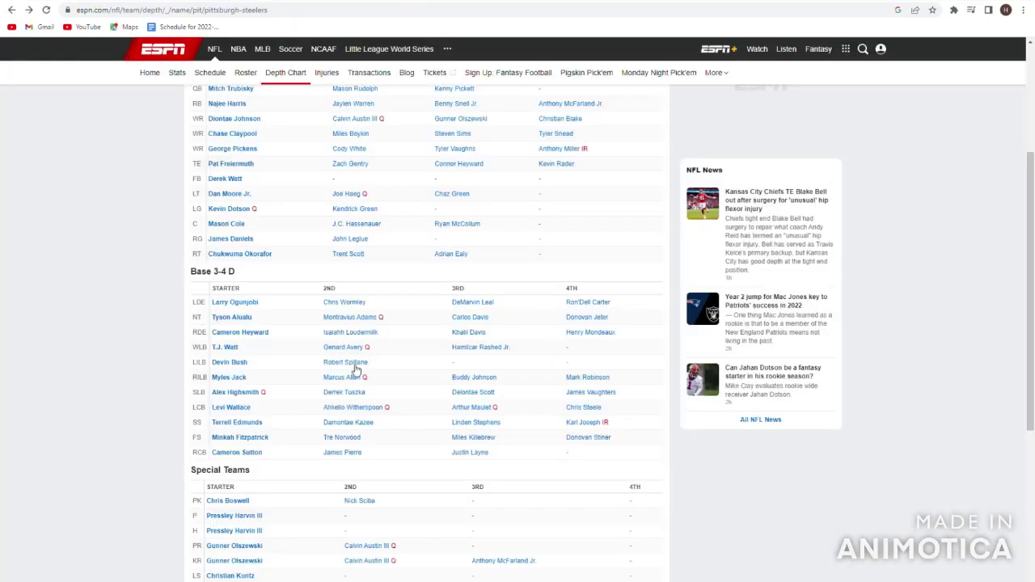
- Open starting right cornerback Cameron Sutton's page from the ESPN depth chart, check his 2021 season stats and return
scroll(248, 436, down, 1)
click(242, 393)
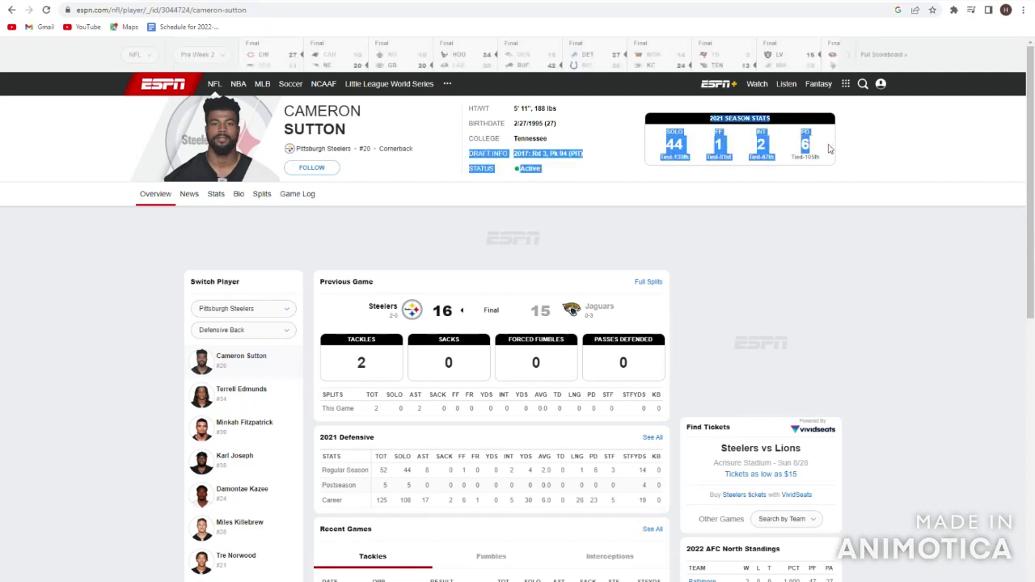
click(12, 10)
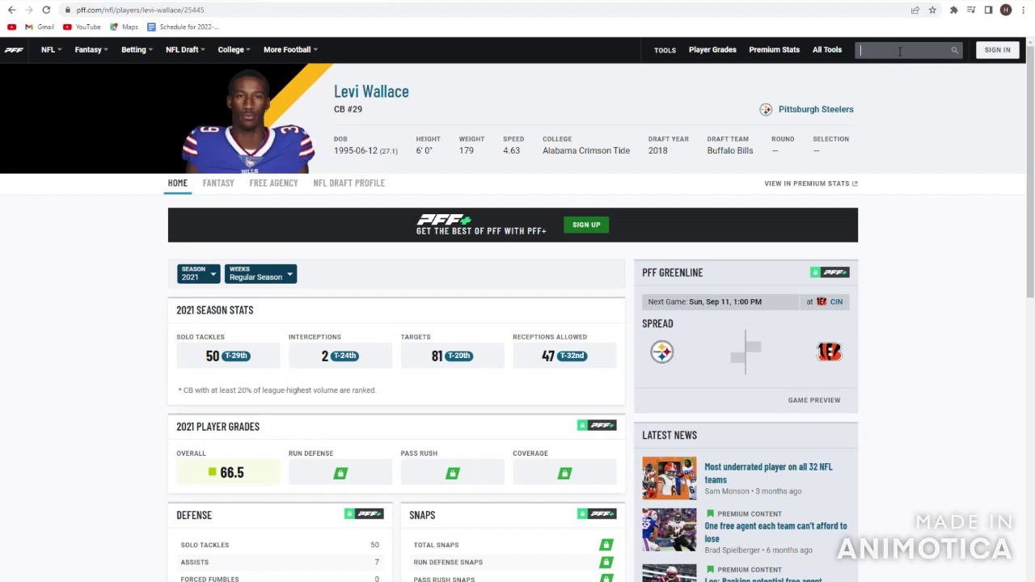
- Search PFF for "cameron sutton", open the Steelers cornerback's page and examine his 2021 season stats and overall grade
text(cameron sutton)
key(Return)
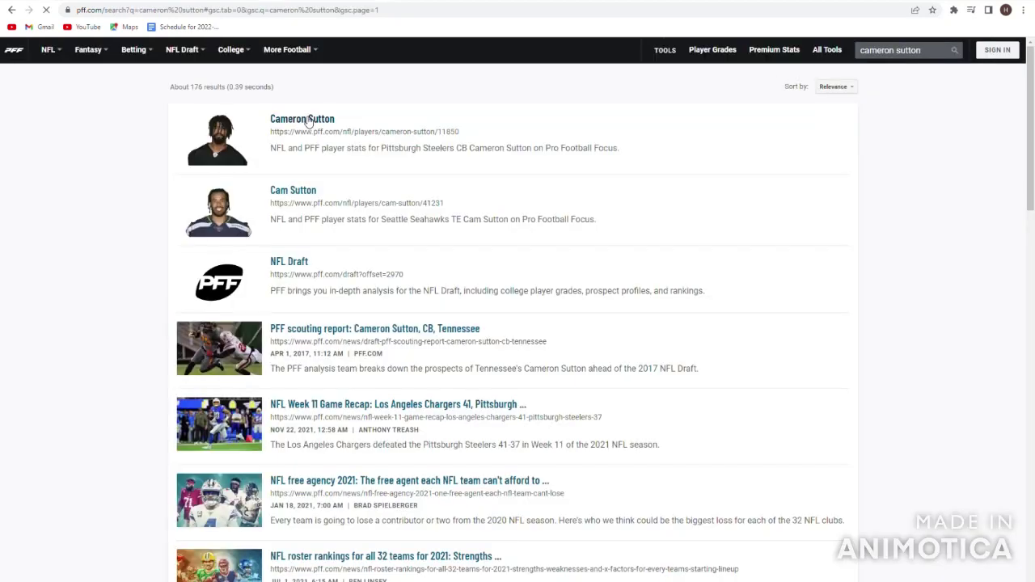
click(306, 120)
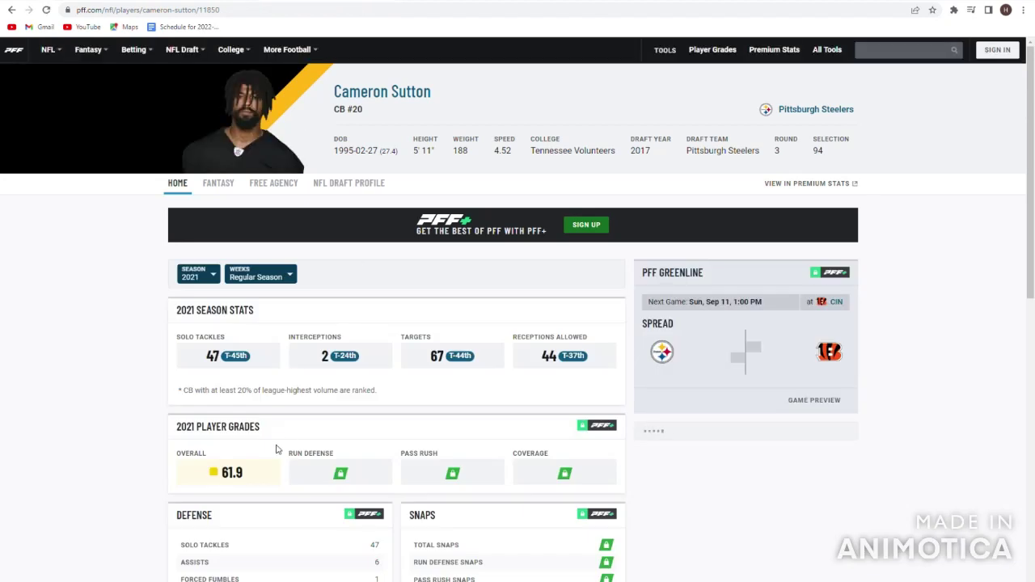
drag(235, 309, 361, 359)
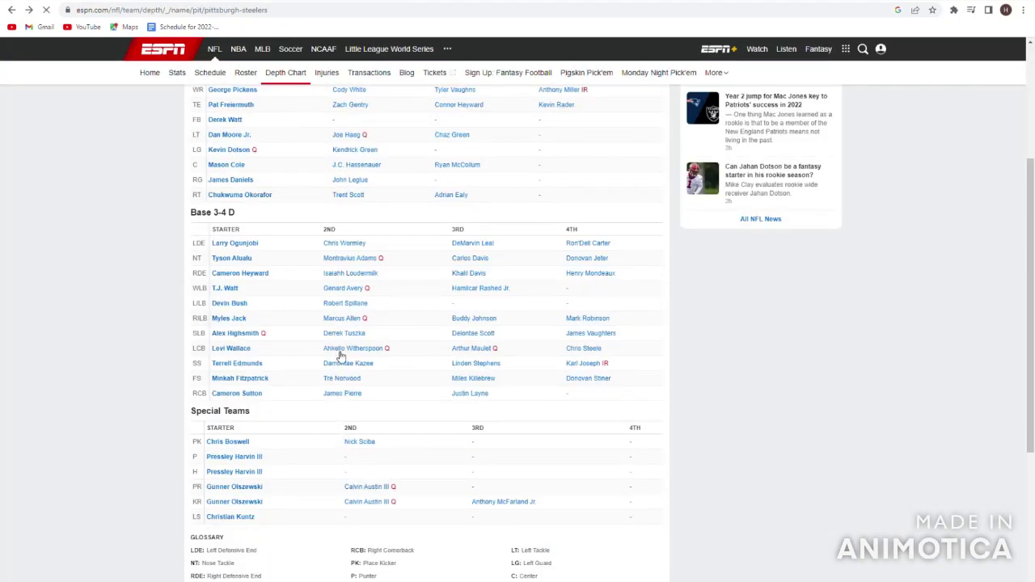
- Open backup left cornerback Ahkello Witherspoon's page from the ESPN depth chart, check his 2021 season stats and return
click(340, 353)
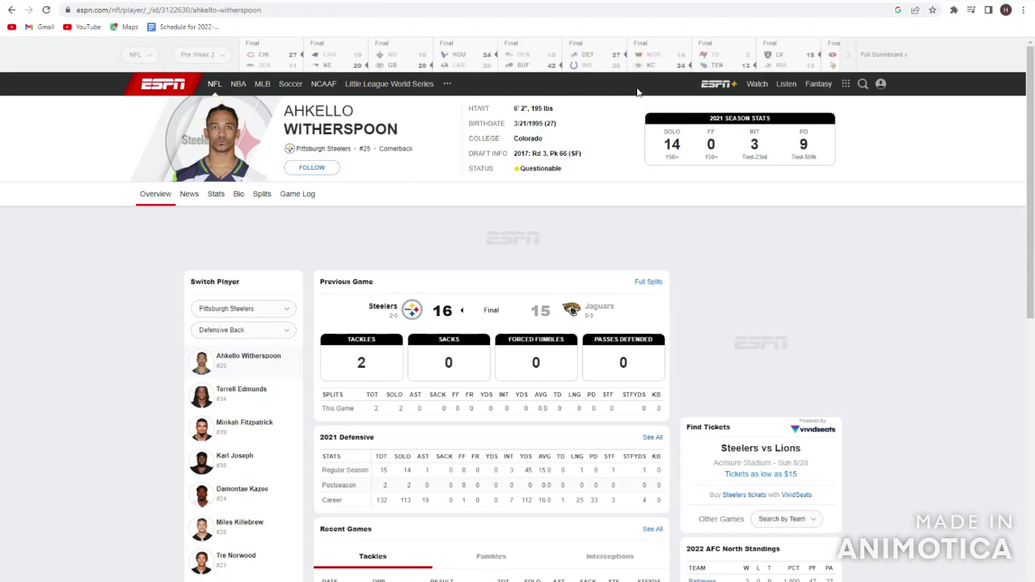
click(11, 10)
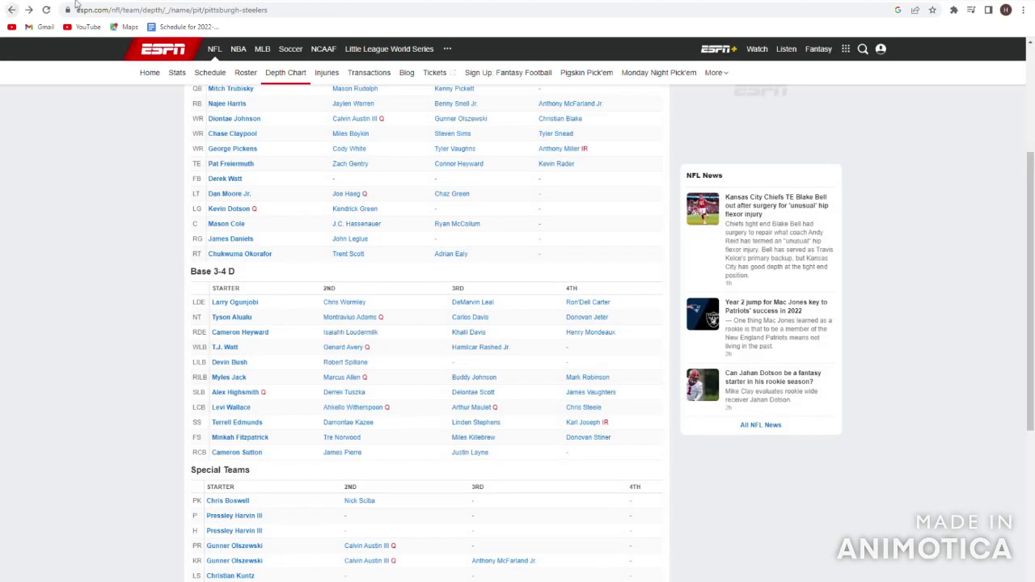
click(12, 10)
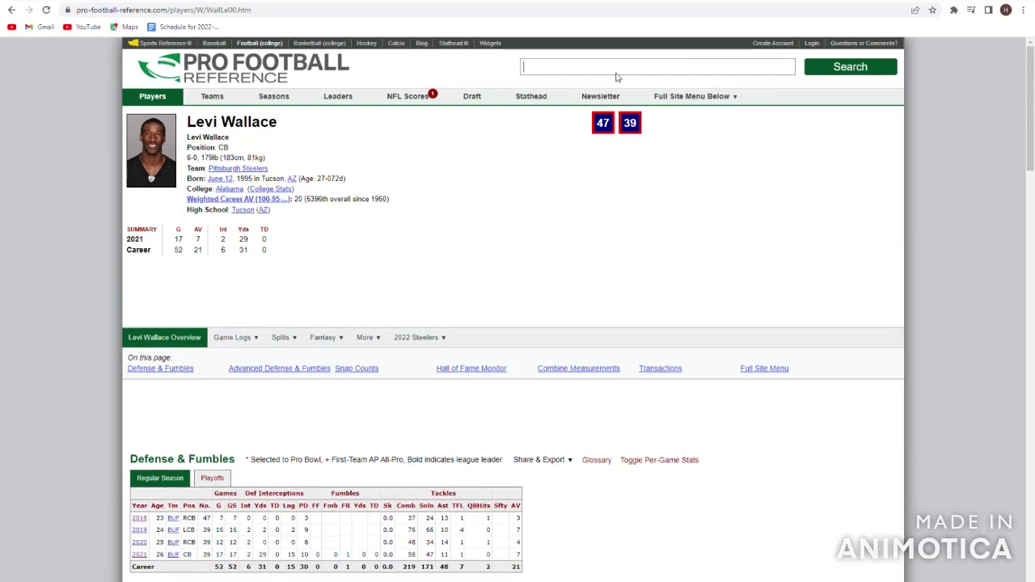
- Find Ahkello Witherspoon on Pro Football Reference and examine his advanced defensive stats sorted by most recent year
text(witherspoo)
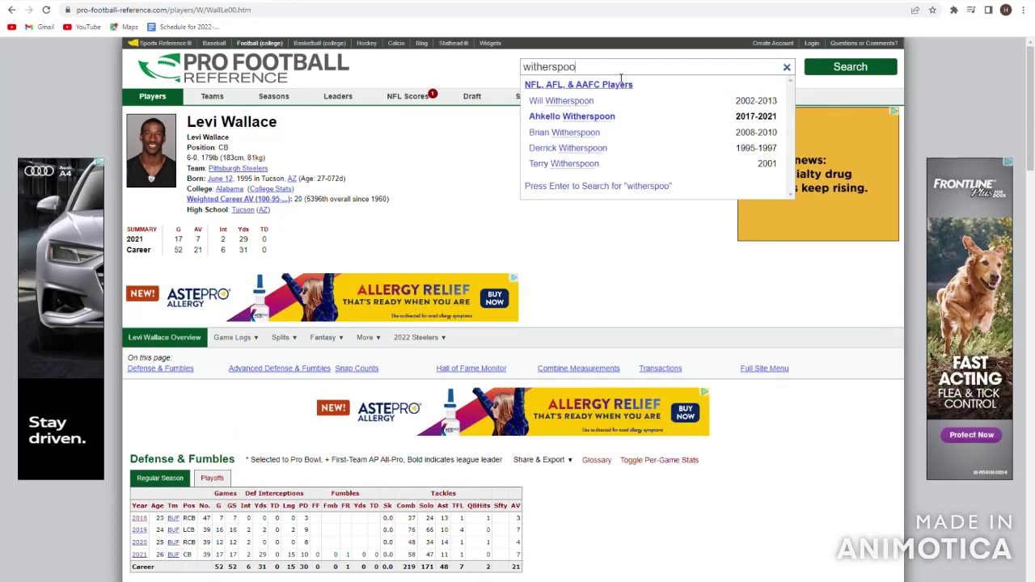
key(Return)
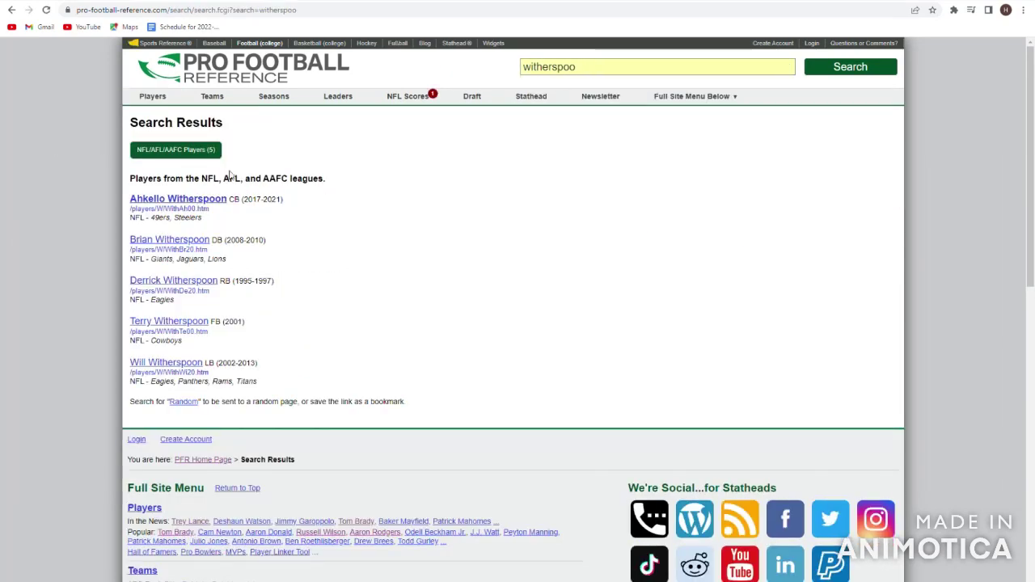
click(205, 204)
scroll(346, 250, down, 6)
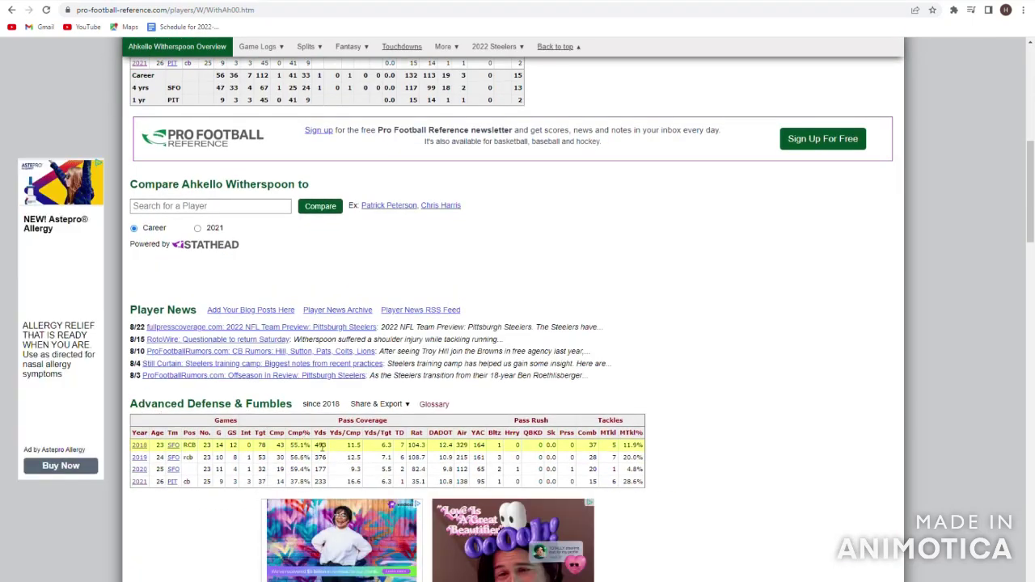
click(144, 433)
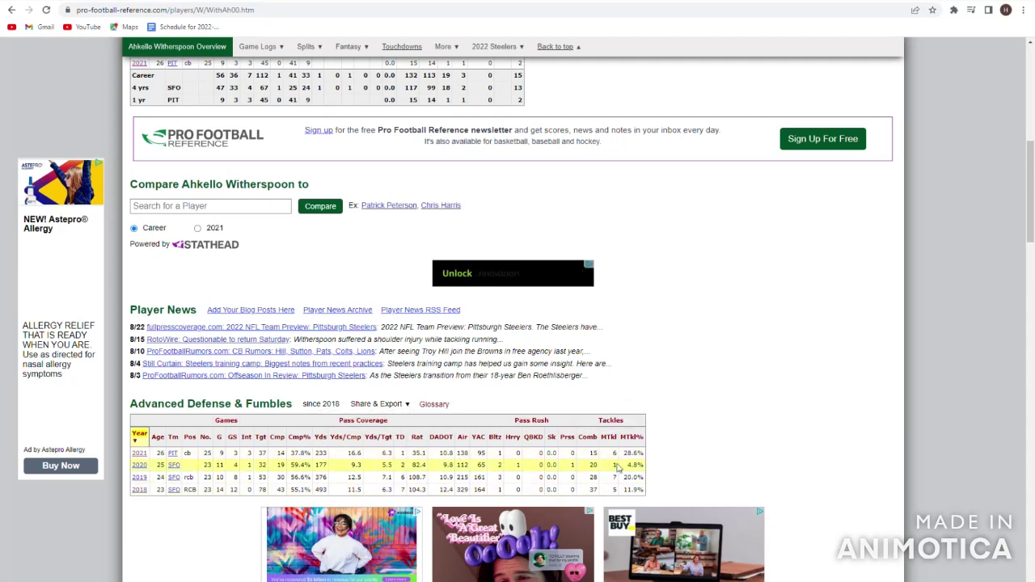
scroll(630, 460, up, 15)
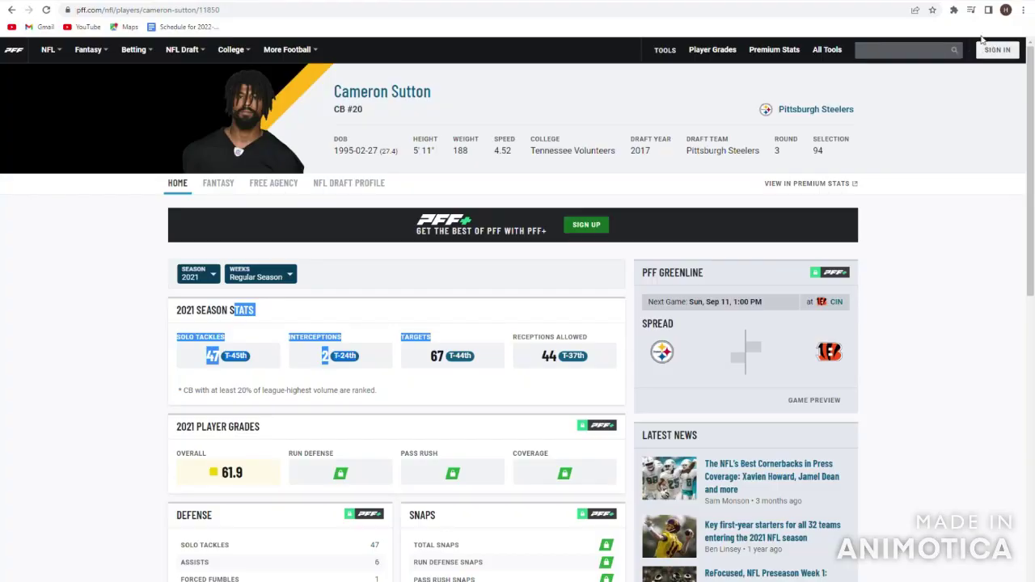
- Search PFF for "witherspoon" and open Ahkello Witherspoon's player page to check his 2021 grade
click(889, 50)
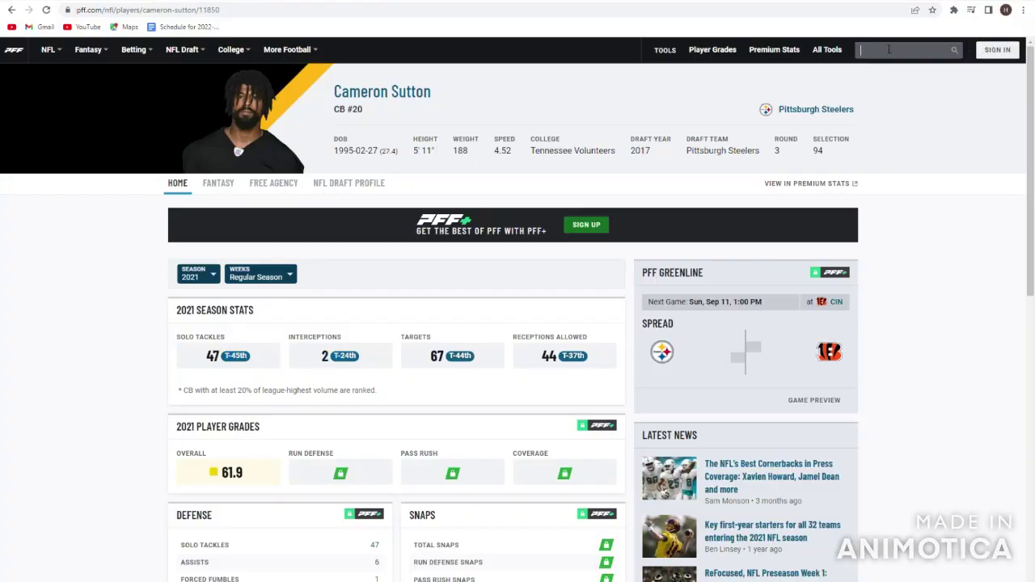
text(withers)
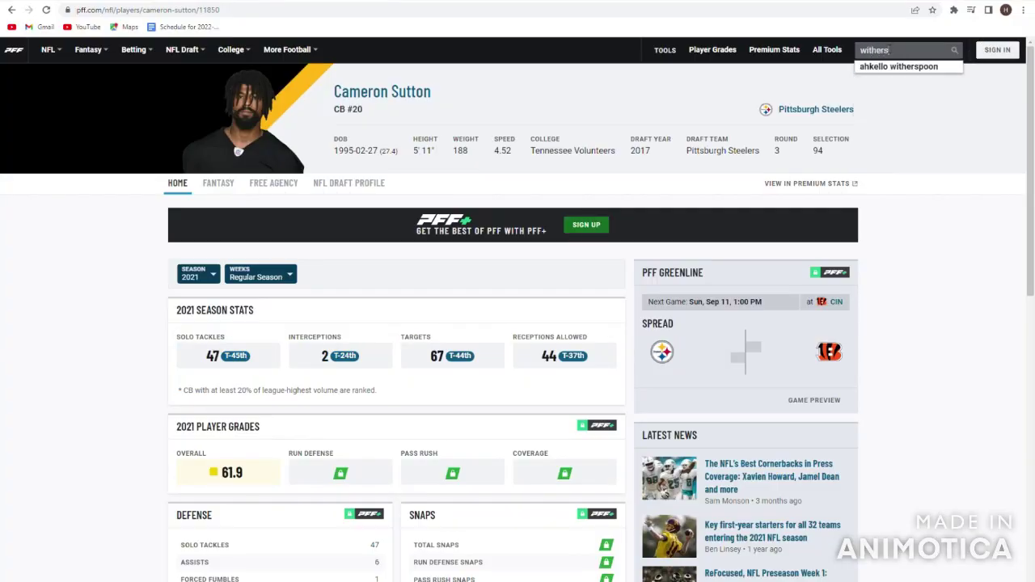
text(poon)
key(Return)
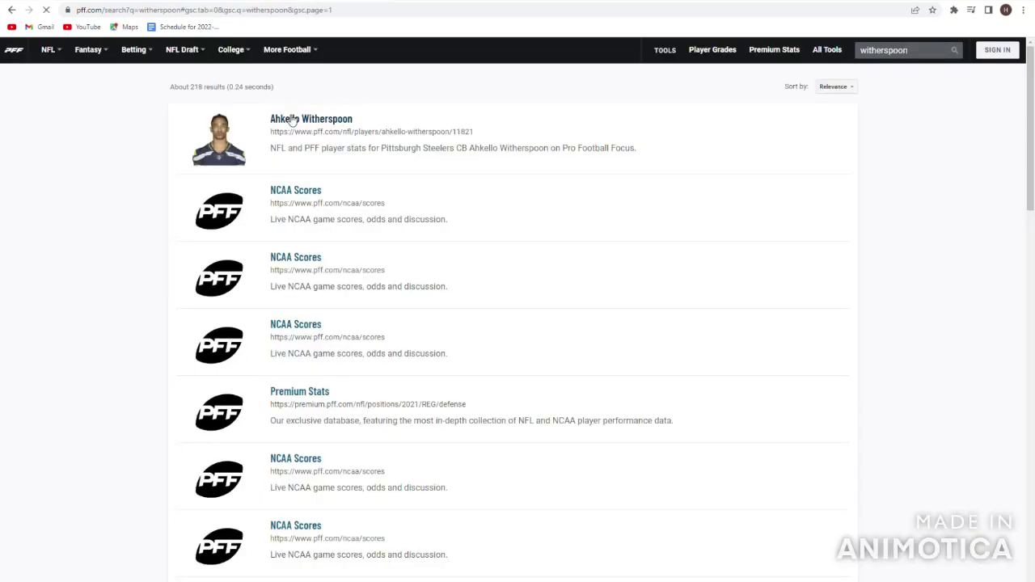
click(292, 120)
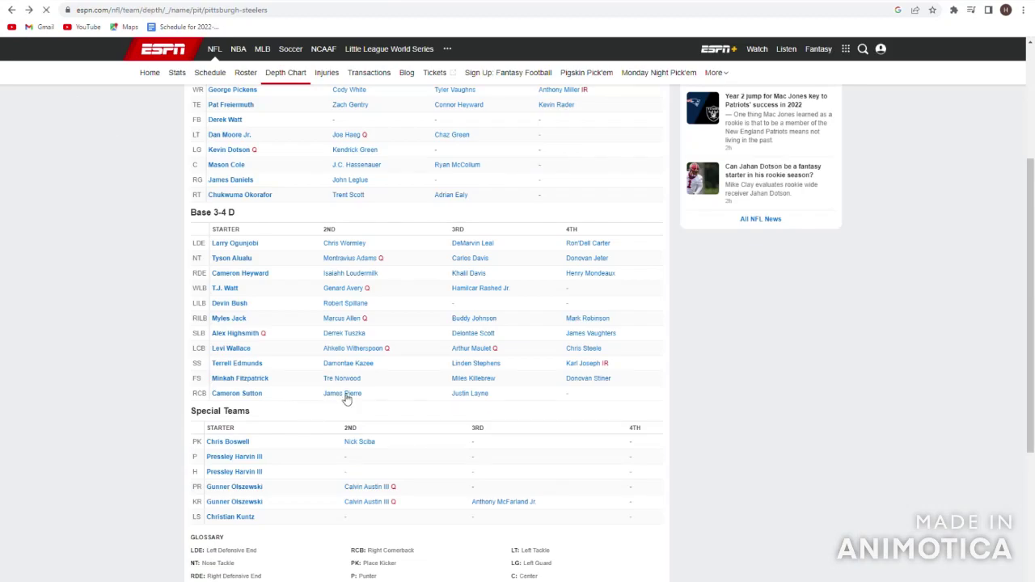
- Open backup right cornerback James Pierre's page from the ESPN depth chart, examine his 2021 season stats and return
click(344, 395)
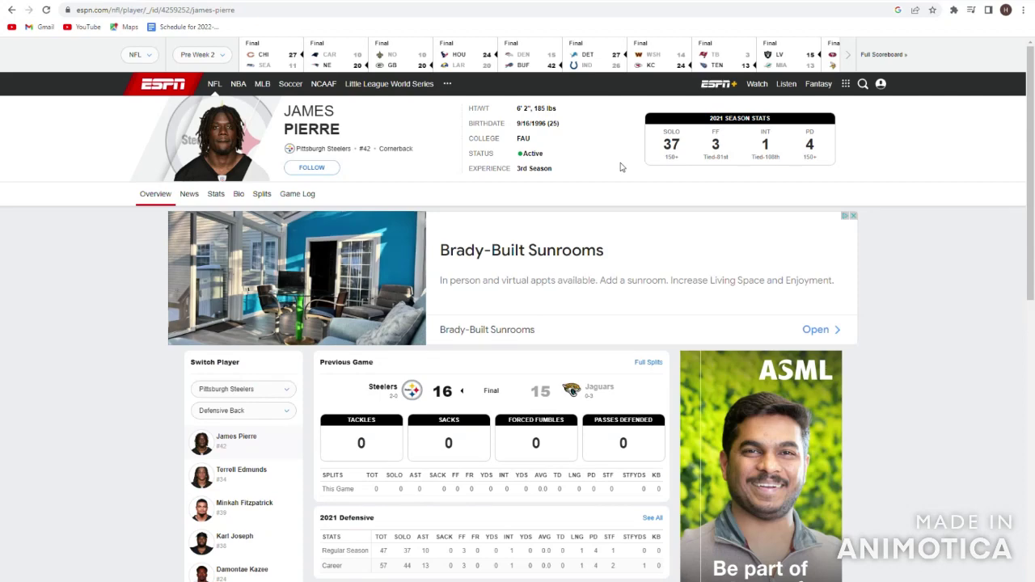
click(11, 10)
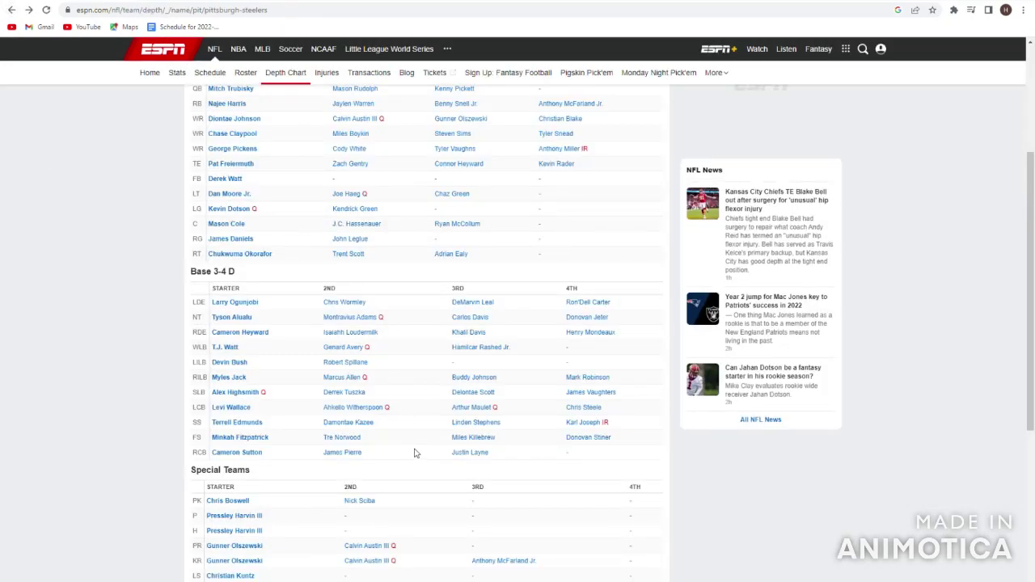
scroll(373, 458, down, 1)
drag(323, 392, 368, 392)
click(374, 396)
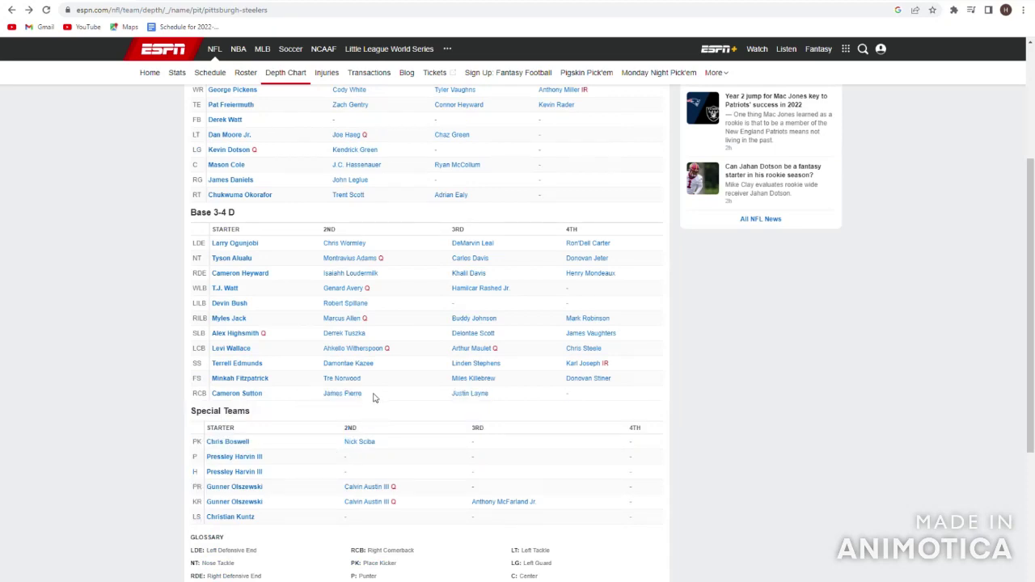
click(353, 395)
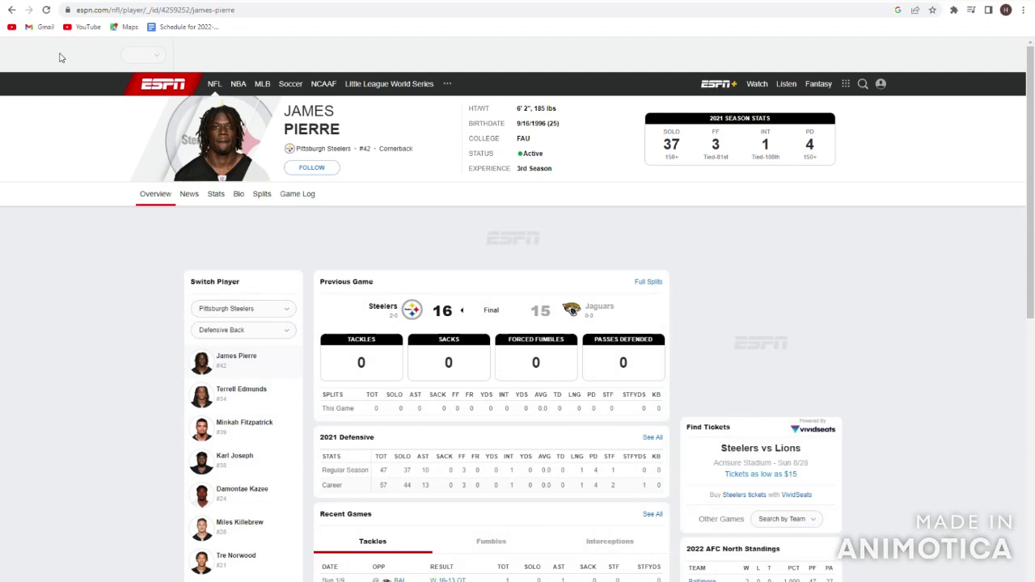
click(11, 10)
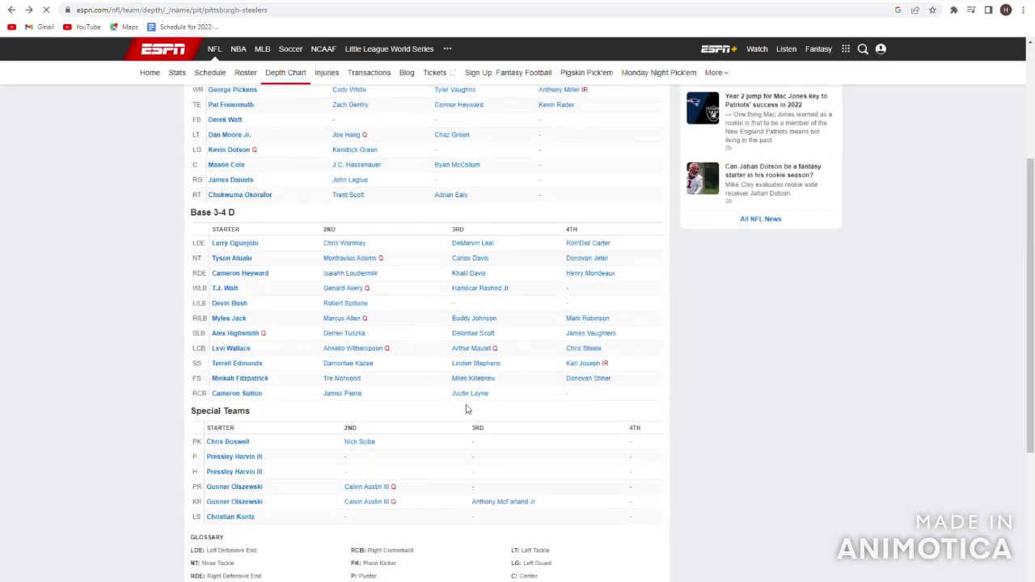
- Examine third-string left cornerback Arthur Maulet's 2021 season stats on his ESPN page and return to the depth chart
click(471, 410)
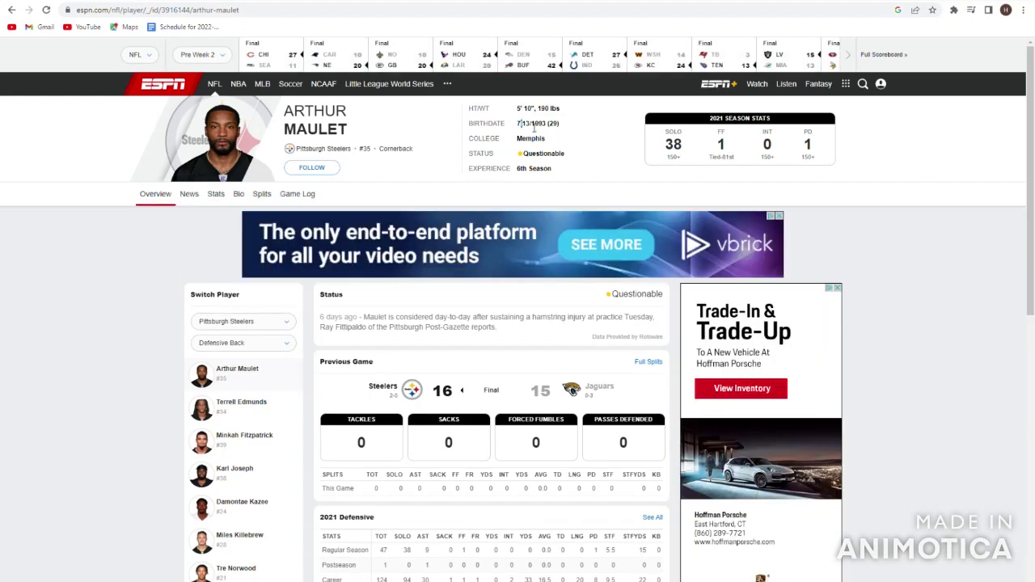
click(11, 10)
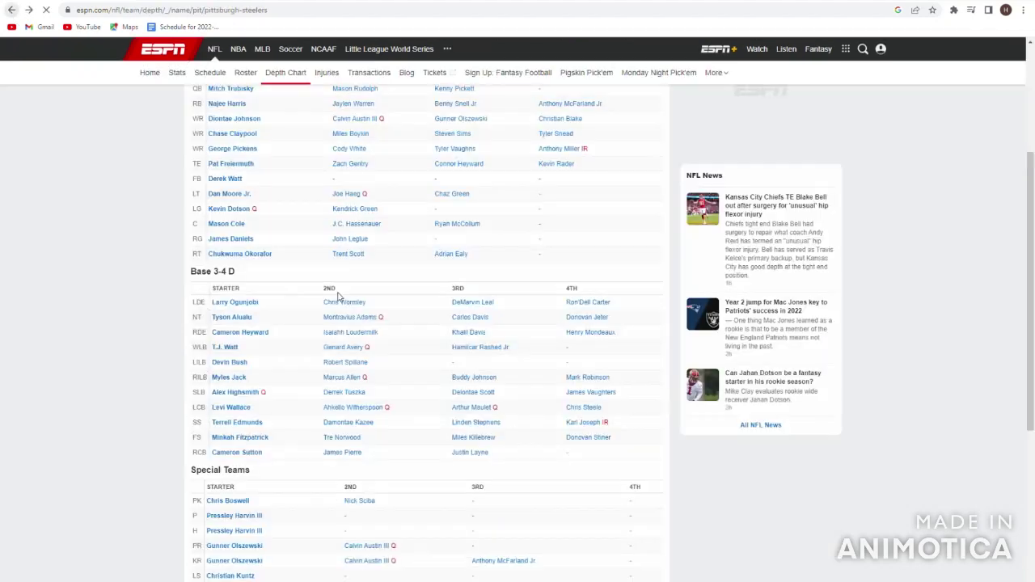
- Open third-string right cornerback Justin Layne's page from the ESPN depth chart and check his 2021 season stats
drag(445, 411, 544, 411)
scroll(566, 407, down, 1)
click(506, 410)
click(483, 394)
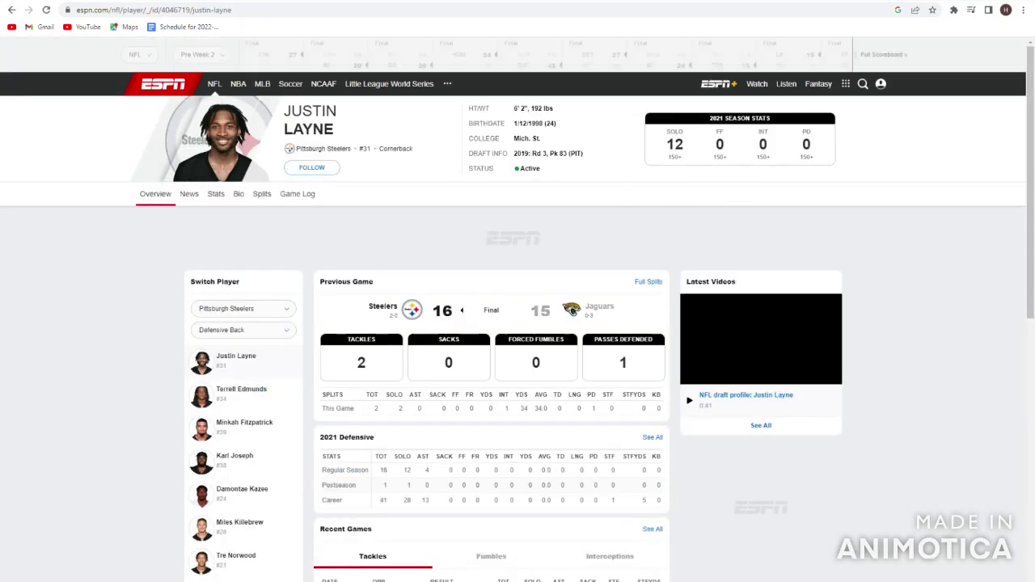
- Return to the ESPN depth chart, then switch to the roster grades spreadsheet and grade the Cornerbacks row B- in the B- to B+ column
click(11, 9)
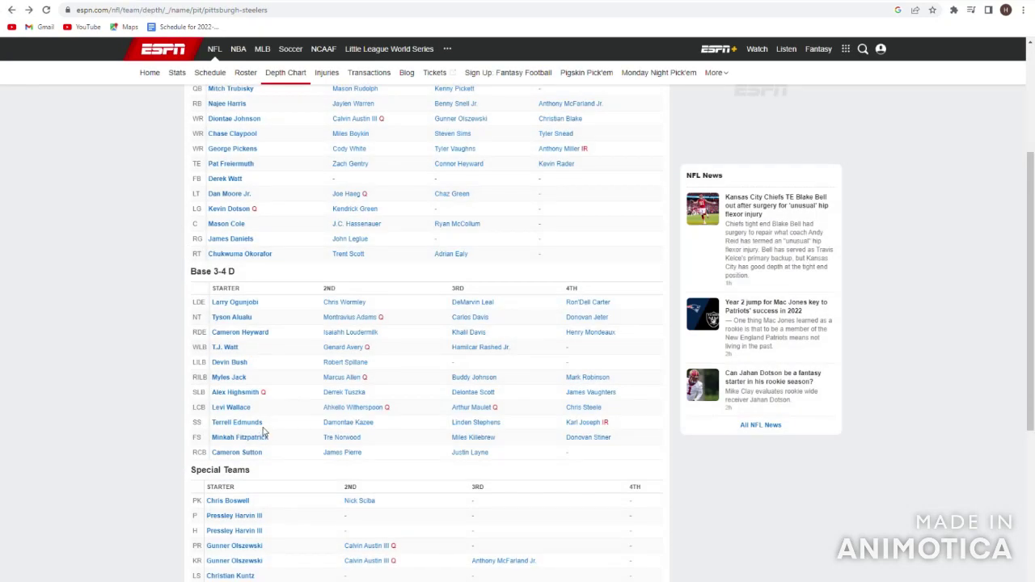
scroll(283, 414, down, 1)
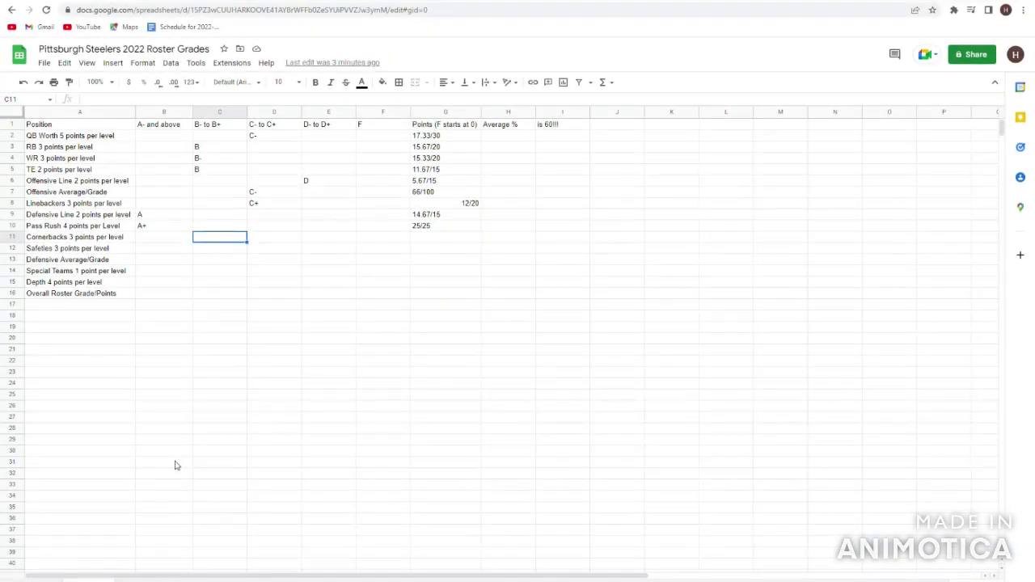
key(BackSpace)
text(-)
key(Return)
key(Up)
key(Left)
key(Left)
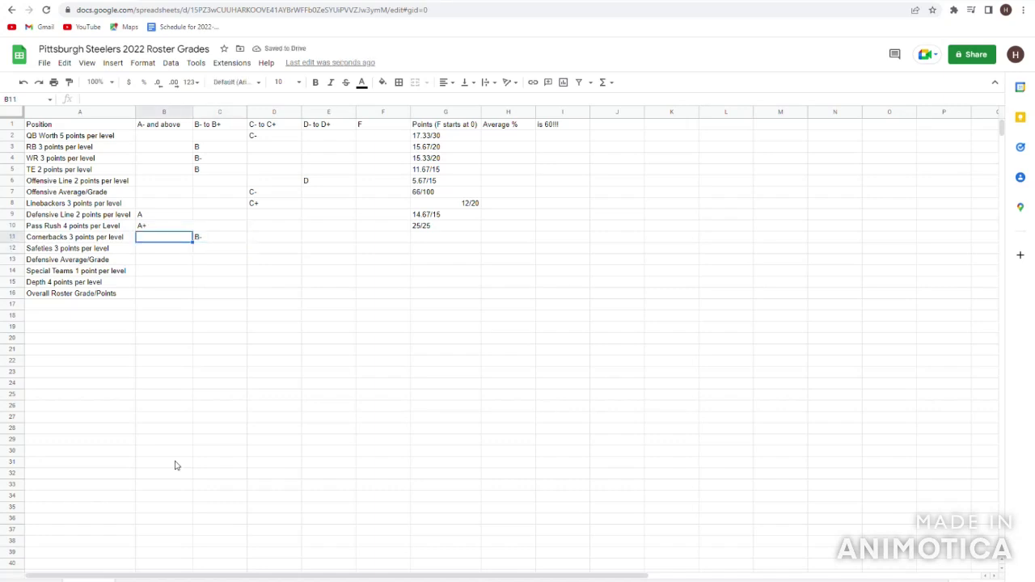
- Enter 15.33/20 as the points for the Cornerbacks row
key(Right)
key(Right)
key(Right)
key(Right)
key(Right)
key(Right)
key(Right)
key(Left)
key(Left)
key(Right)
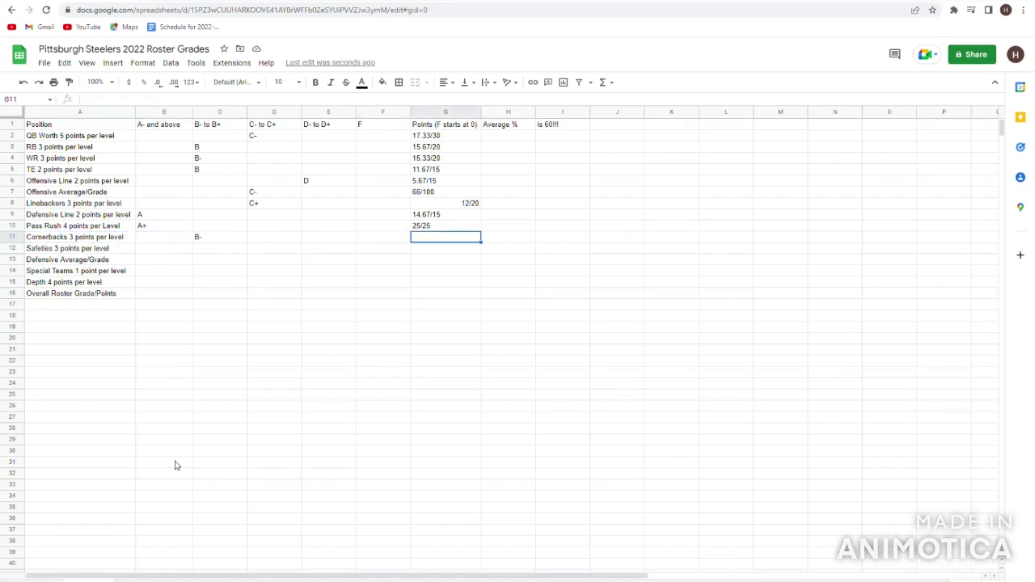
text(15.33/20)
key(Return)
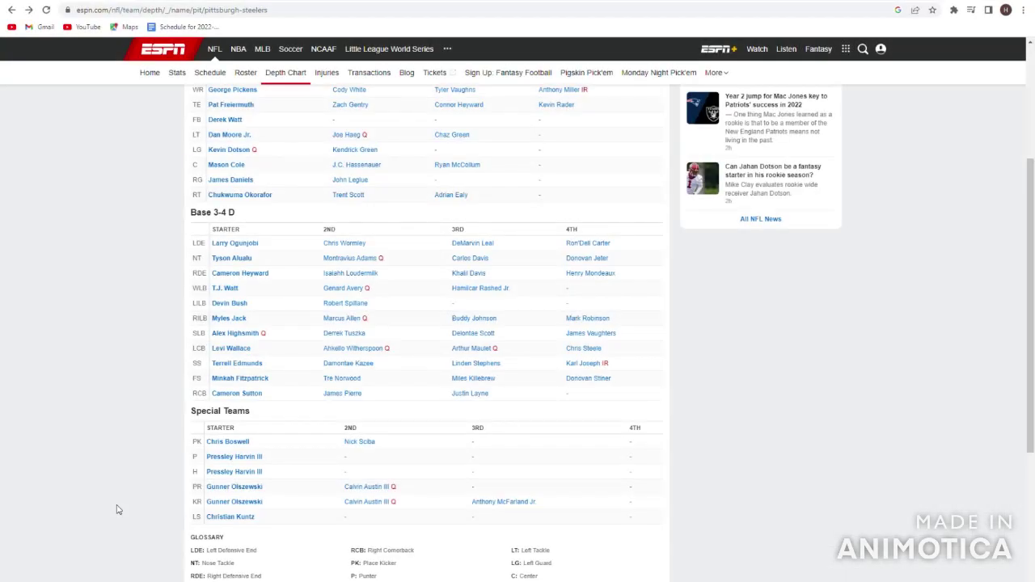
- Check starting free safety Minkah Fitzpatrick's 2021 stats on ESPN, then search PFF for "minkah fitzpatrick" and open his player page
click(228, 378)
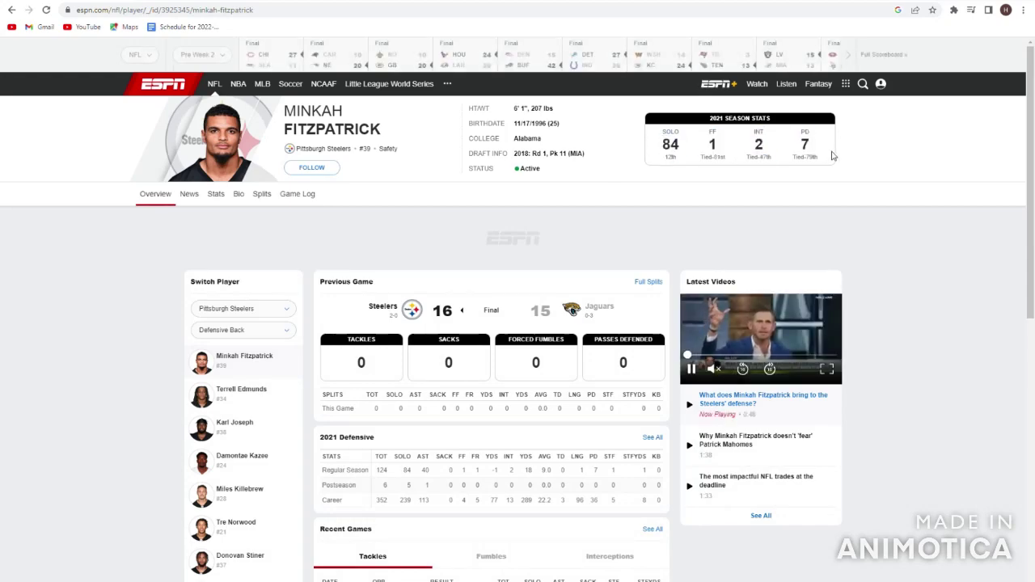
click(11, 10)
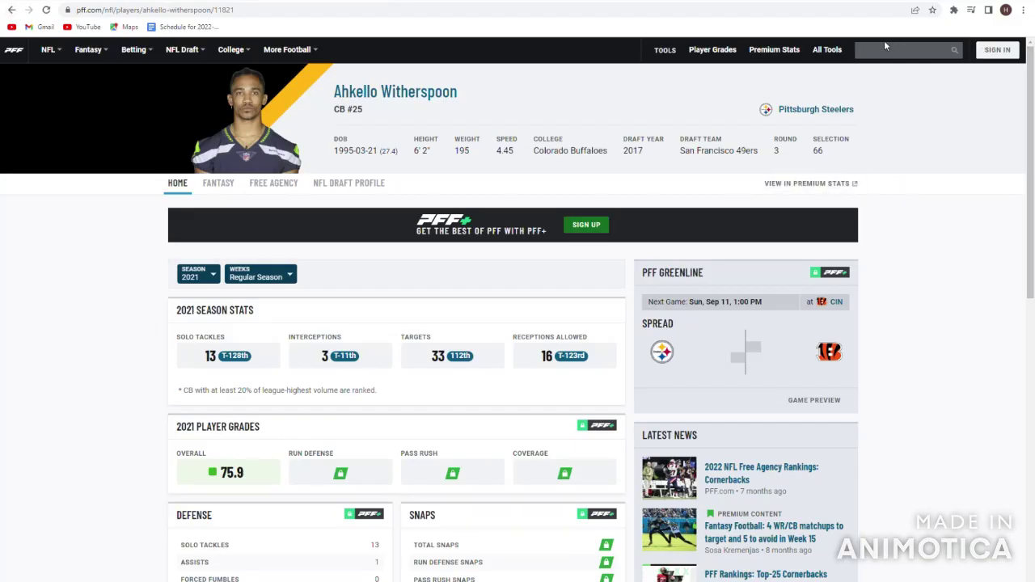
text(minkah fitzpatrick)
key(Return)
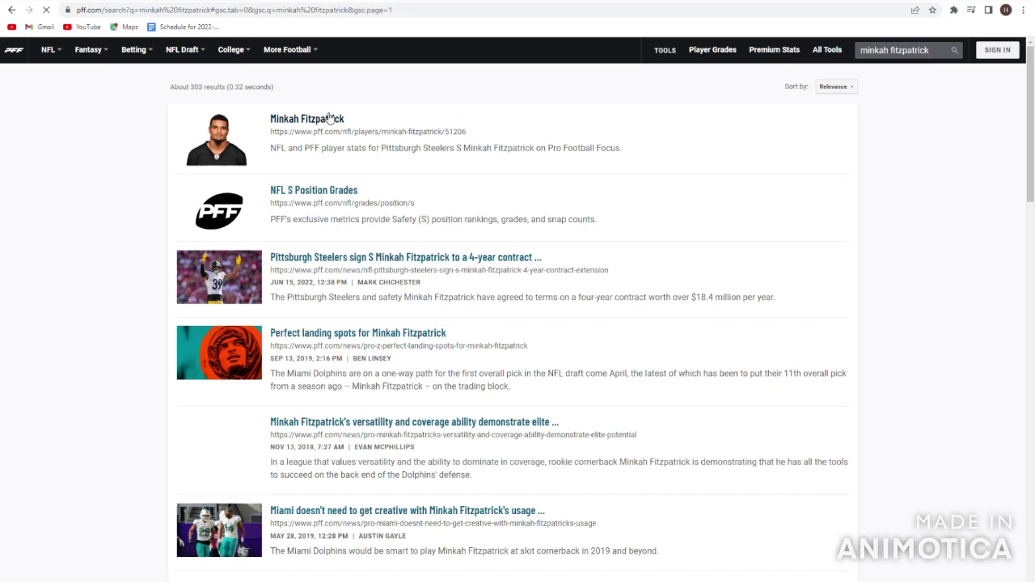
click(340, 117)
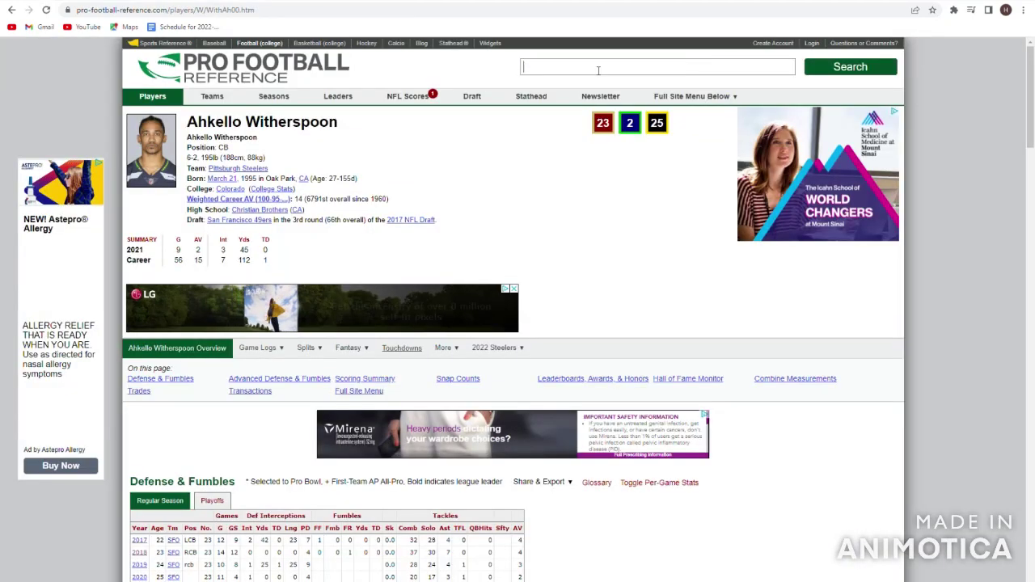
- Search Pro Football Reference for "minkah fitzpatrick" to open his player page
click(597, 69)
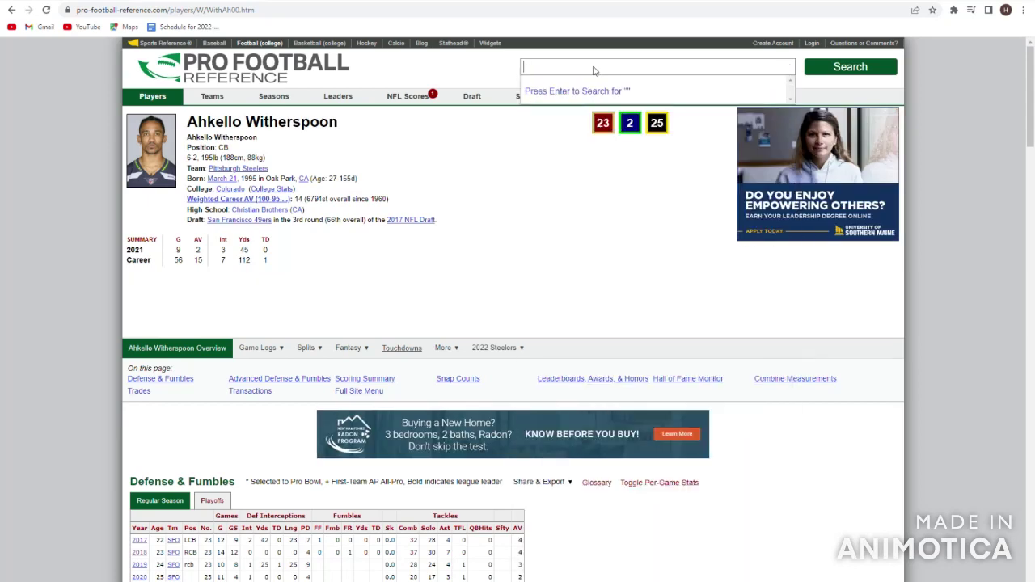
text(m)
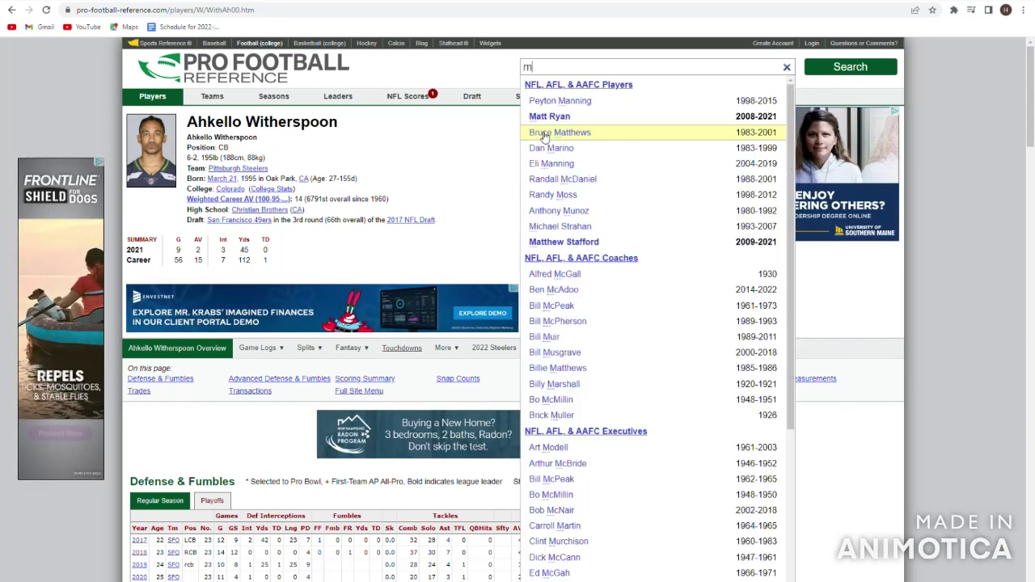
text(inkah fp)
key(BackSpace)
text(itzpatrick)
key(Return)
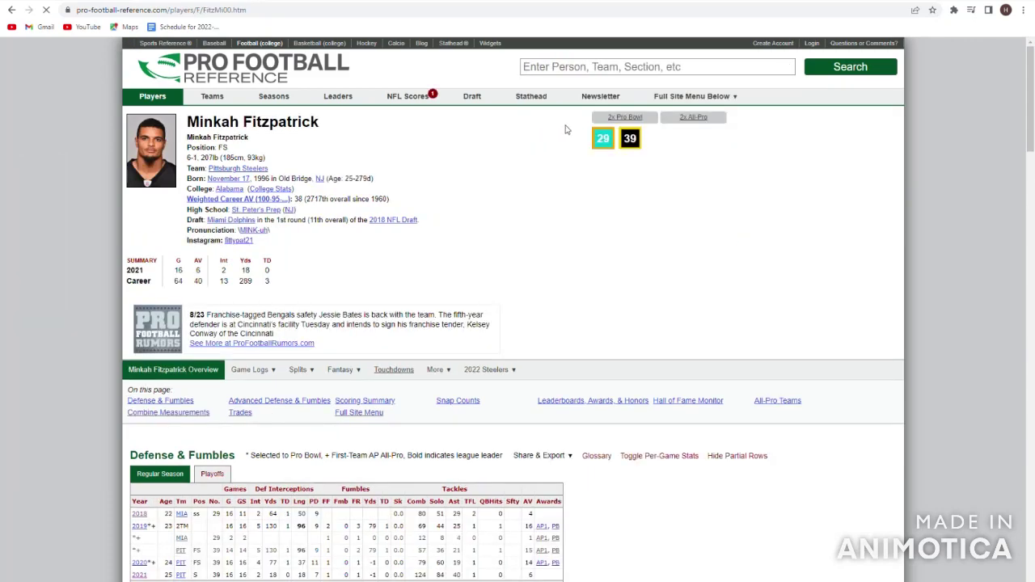
- Sort Fitzpatrick's Advanced Defense & Fumbles table by year, newest first, and examine his 2021 coverage and tackling numbers
scroll(240, 376, down, 5)
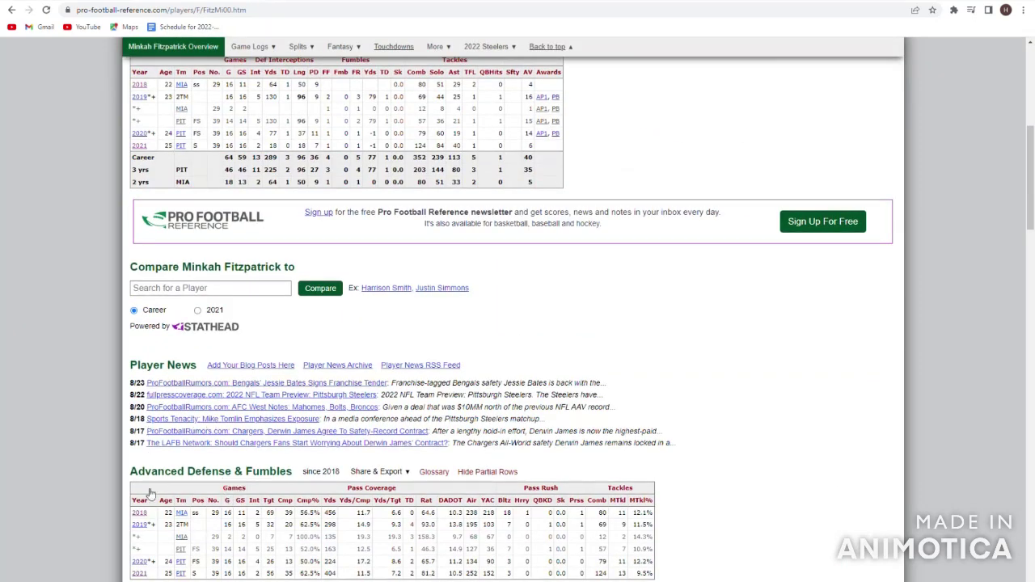
scroll(168, 416, down, 2)
scroll(169, 424, down, 1)
click(139, 350)
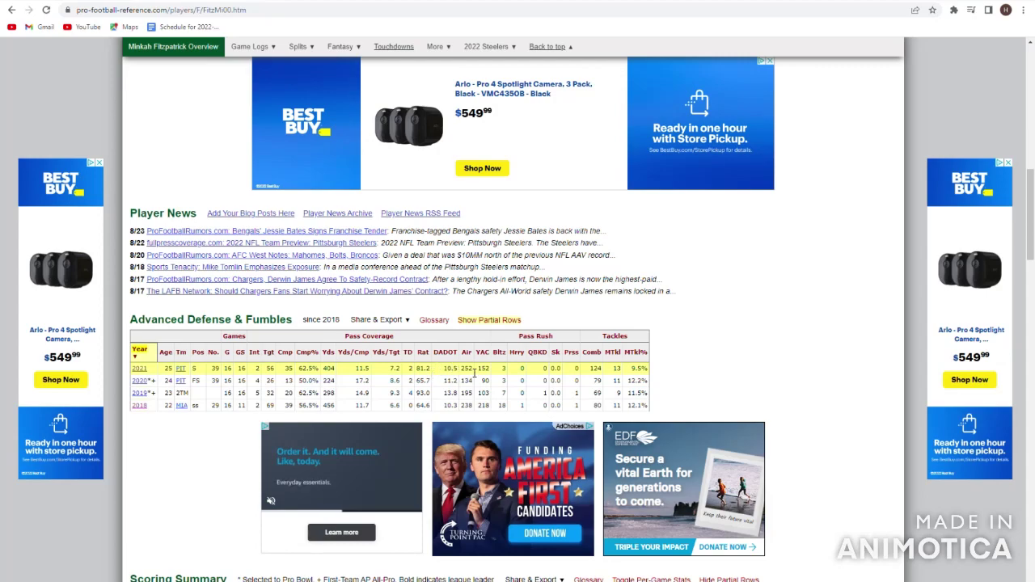
scroll(367, 377, up, 10)
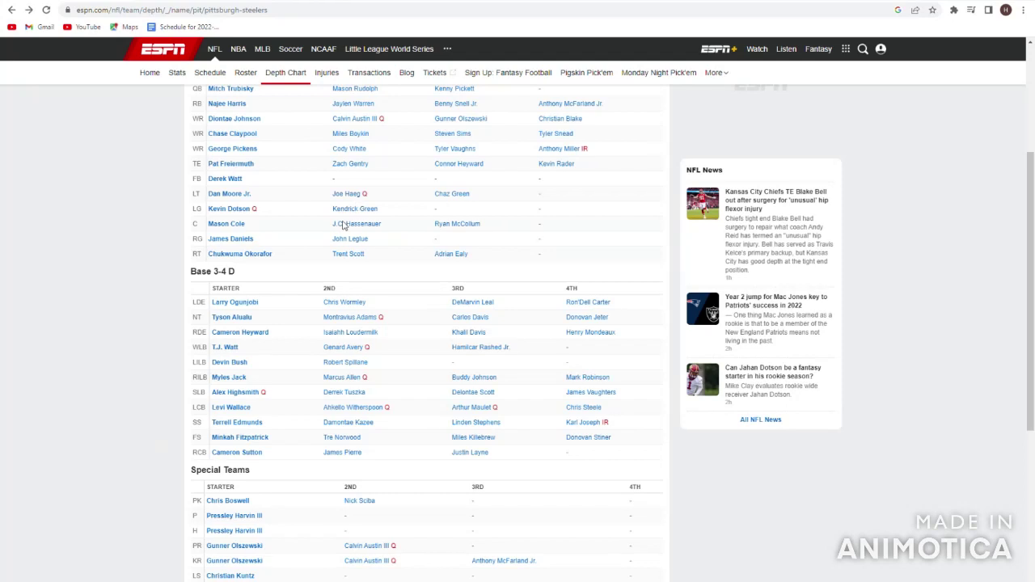
- Open starting strong safety Terrell Edmunds's page from the ESPN depth chart, examine his 2021 season stats and return
scroll(343, 227, down, 1)
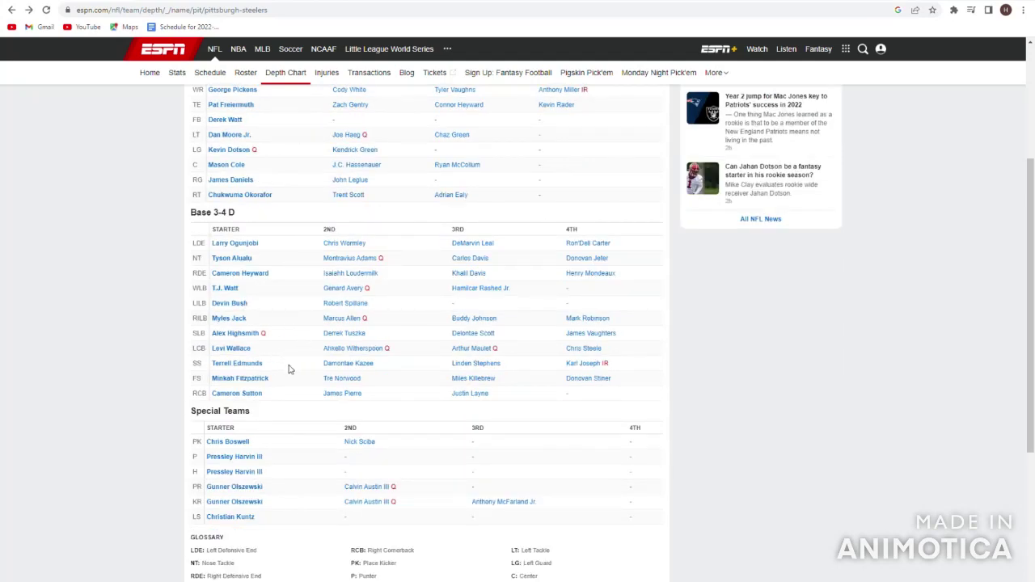
drag(282, 377, 202, 392)
click(201, 387)
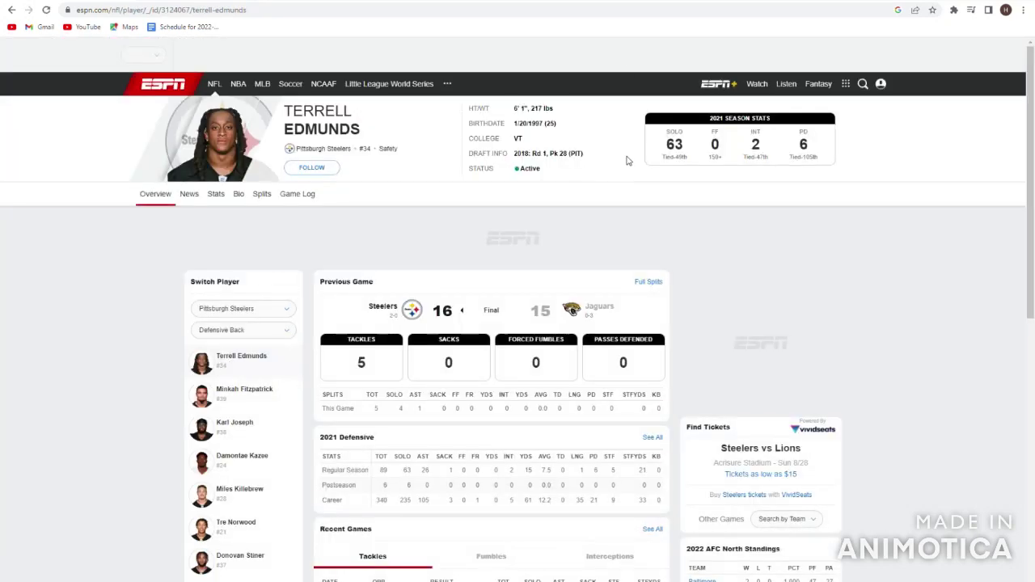
drag(623, 159, 842, 162)
click(878, 164)
click(7, 11)
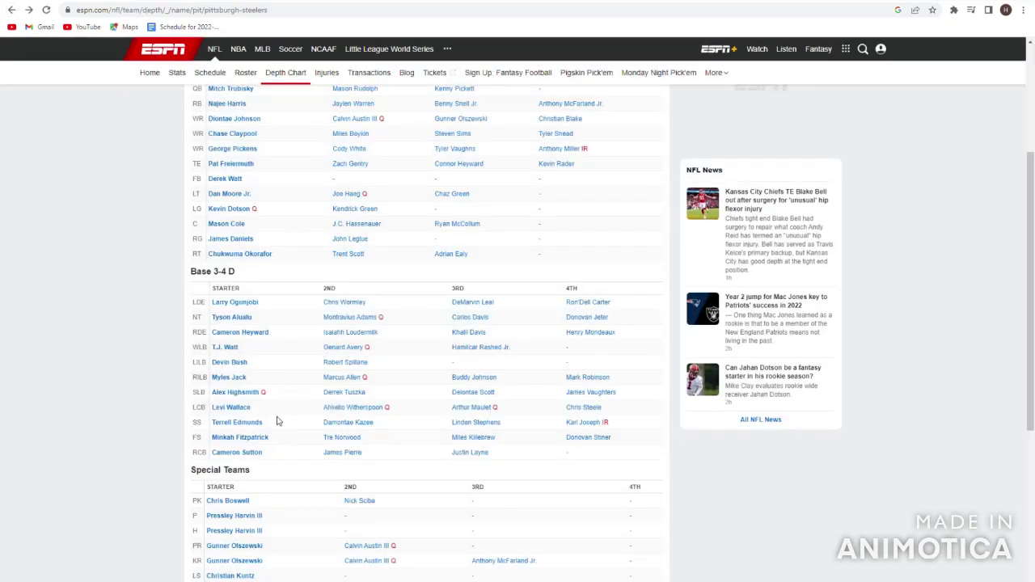
- Open backup strong safety Damontae Kazee's ESPN page, examine his draft info and 2021 season stats, and return to the depth chart
scroll(279, 421, down, 1)
click(335, 365)
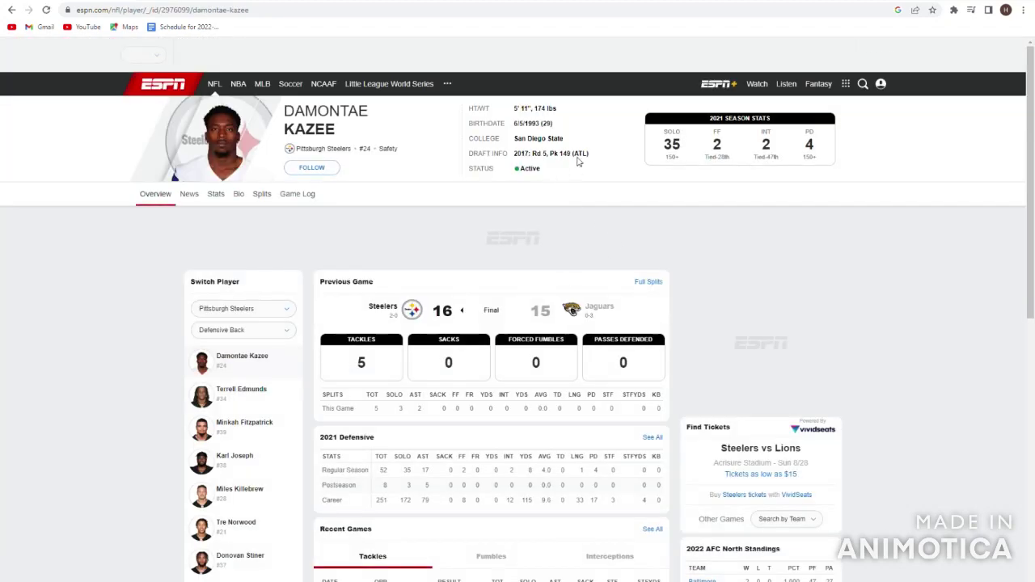
drag(485, 123, 725, 162)
click(621, 170)
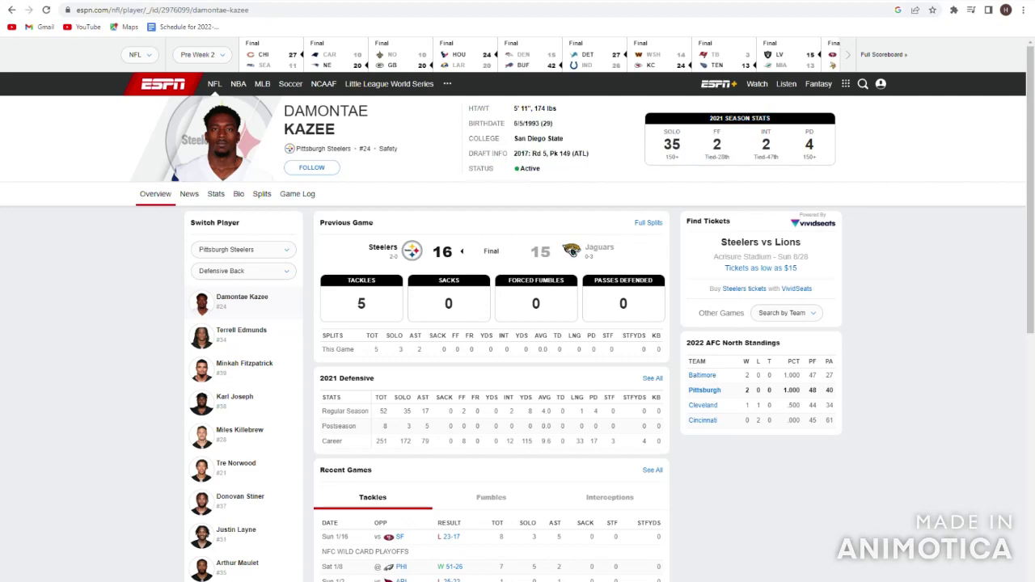
click(11, 8)
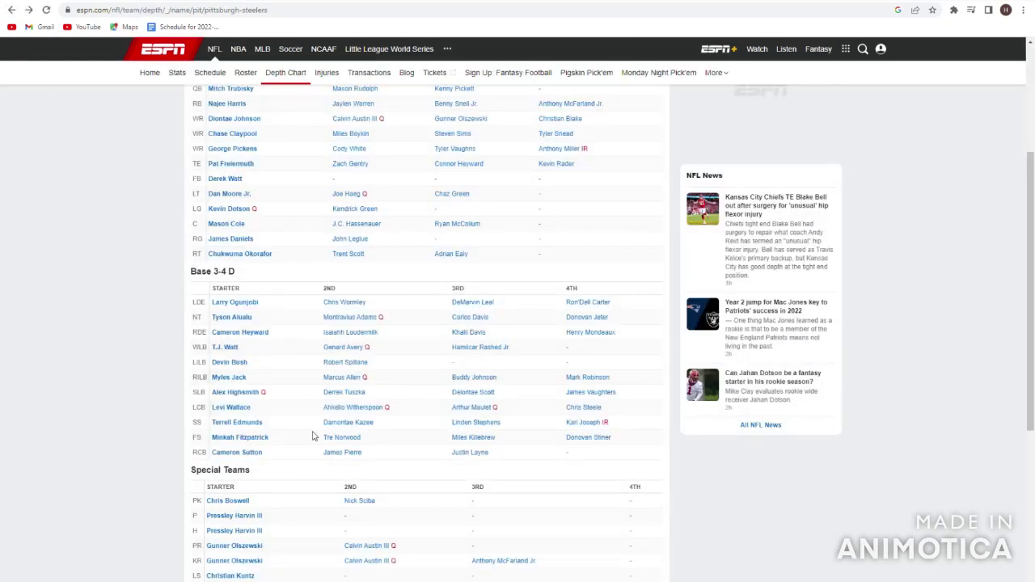
- Check backup free safety Tre Norwood's 2021 season stats on his ESPN page and return to the depth chart
click(334, 438)
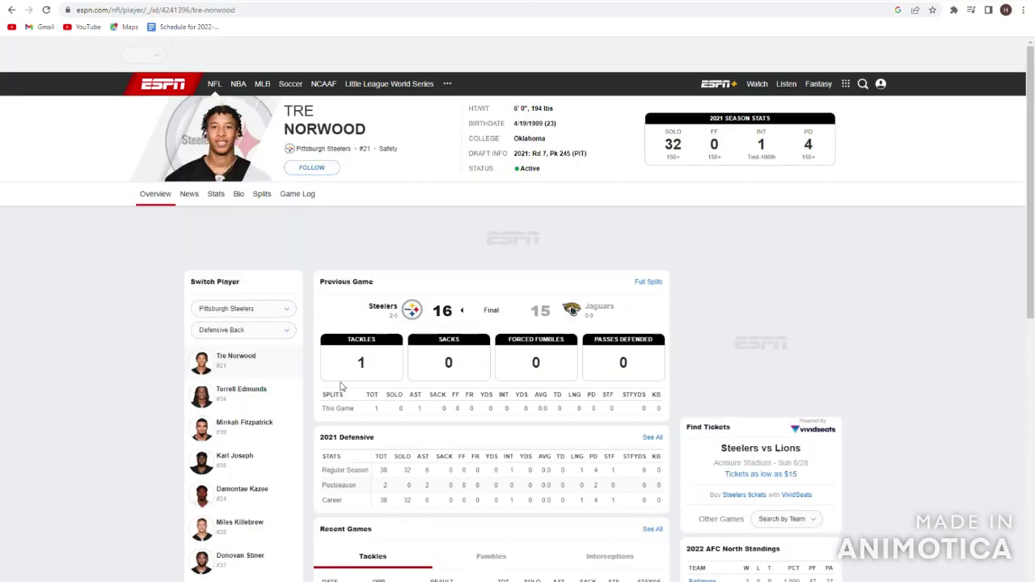
click(10, 12)
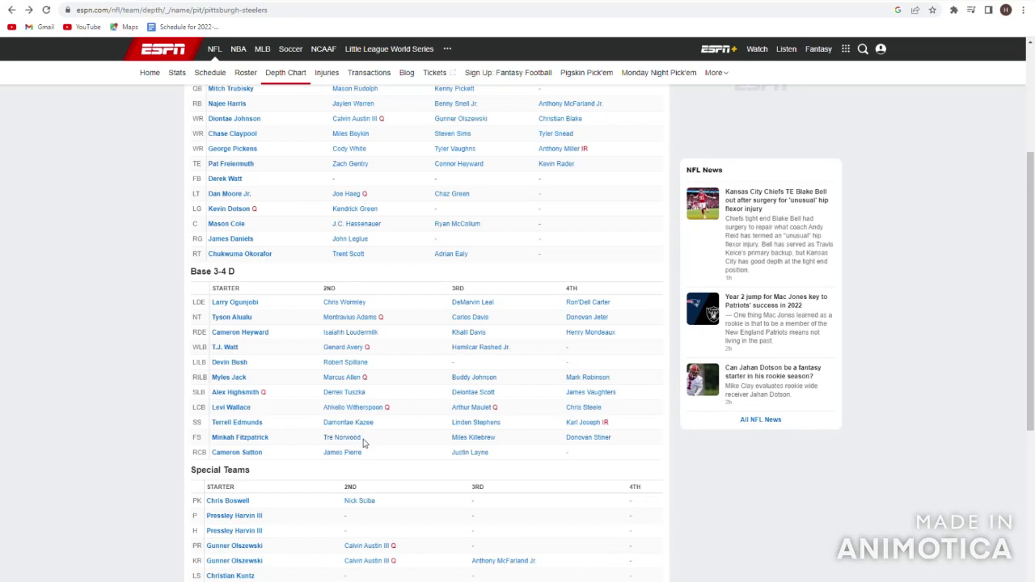
scroll(154, 412, down, 1)
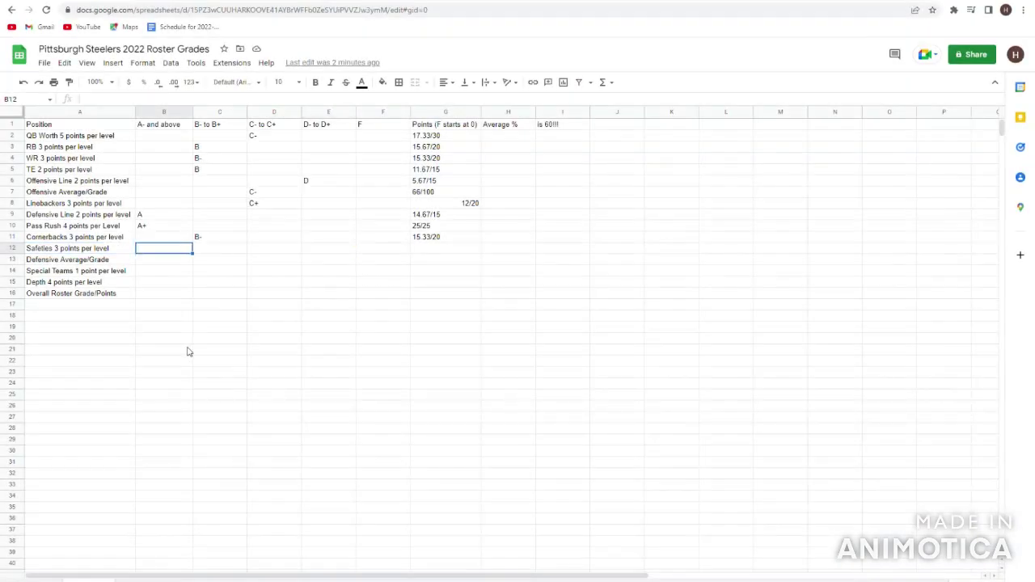
- In the roster grades spreadsheet, grade the Safeties row B- in the B- to B+ column
key(Right)
key(Right)
key(Right)
key(Left)
key(Left)
key(Left)
key(Left)
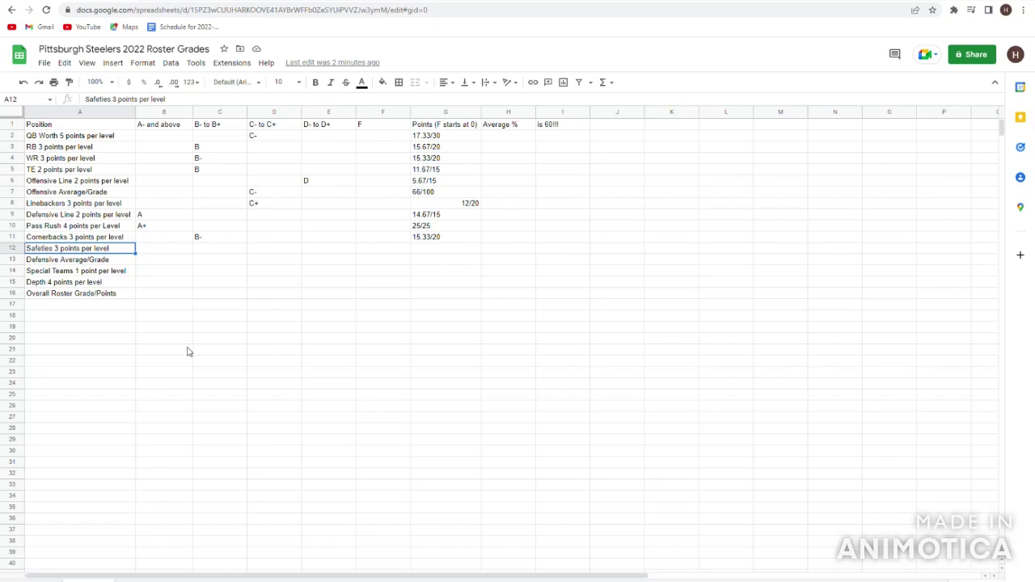
key(Right)
key(Right)
text(B)
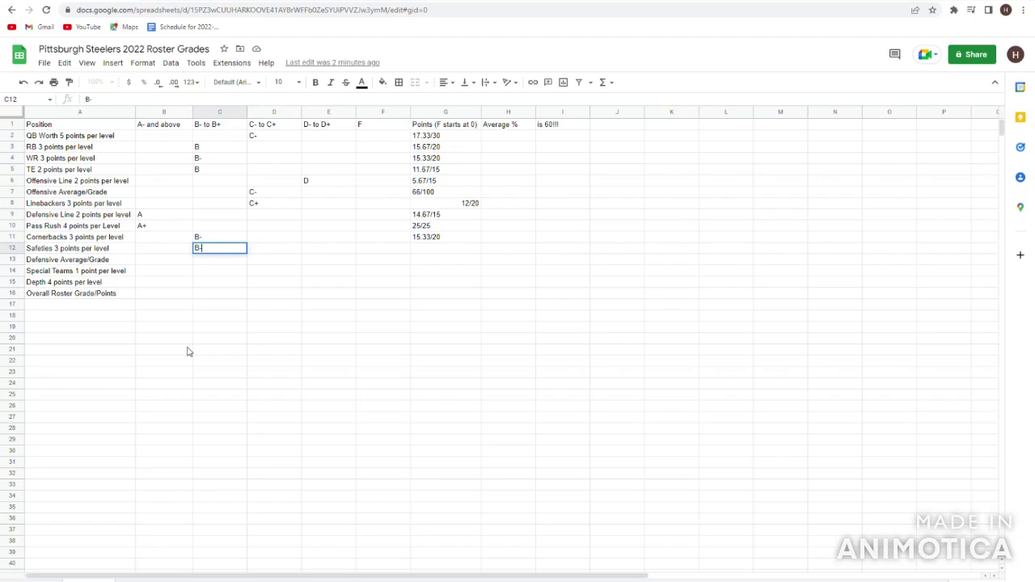
- Enter 15.33/20 as the points for the Safeties row
key(Right)
key(Right)
key(Right)
key(Right)
text(15.)
key(Return)
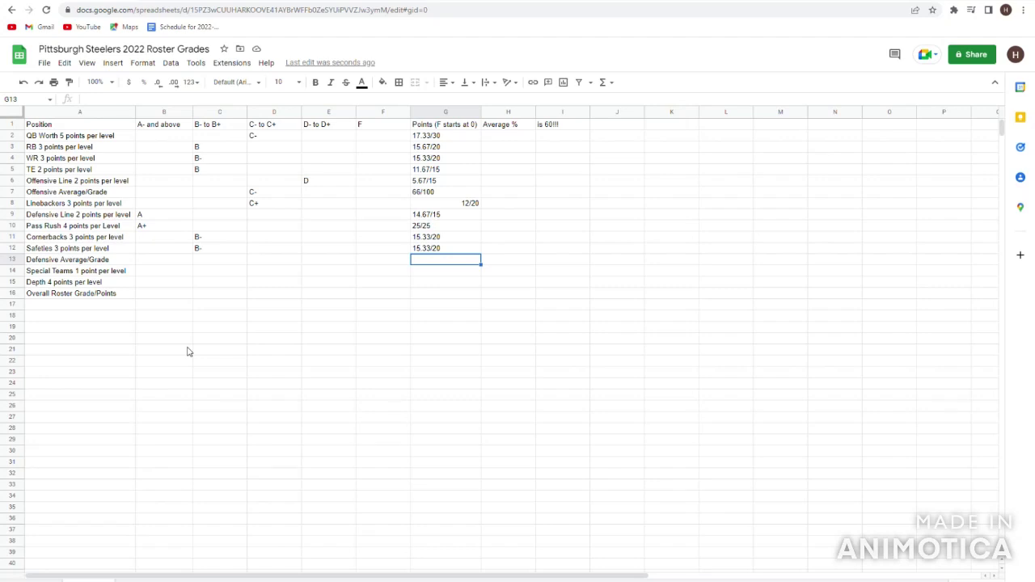
- Enter 82/100 as the points for the Defensive Average/Grade row
key(Up)
key(Down)
key(Left)
key(Home)
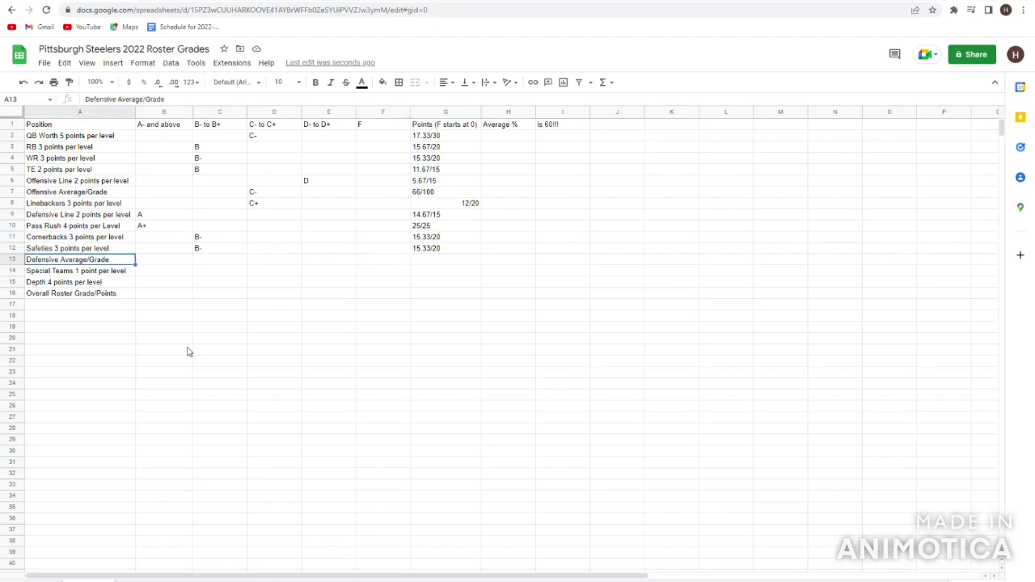
key(Right)
key(Right)
key(Up)
key(Down)
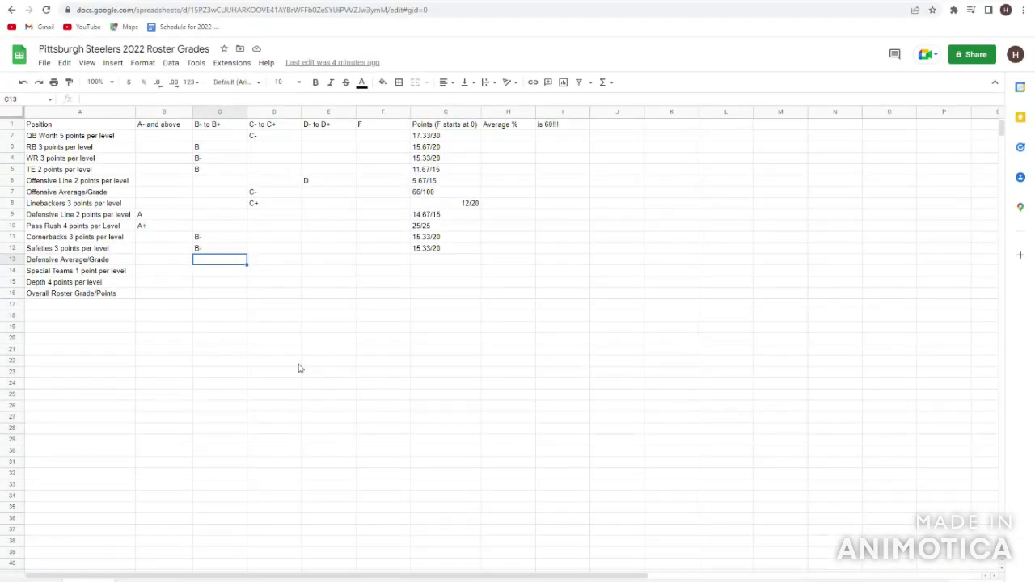
key(Right)
key(Right)
key(Right)
key(Right)
text(82)
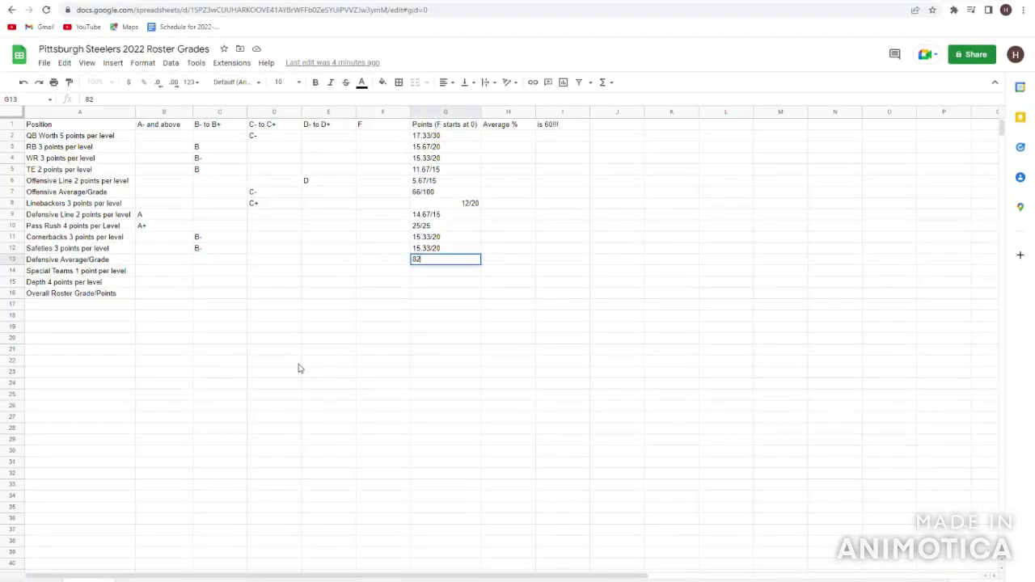
- Grade the Defensive Average/Grade row B+ in the B- to B+ column
key(Left)
key(Left)
key(Left)
key(Left)
key(Left)
key(Right)
text(B)
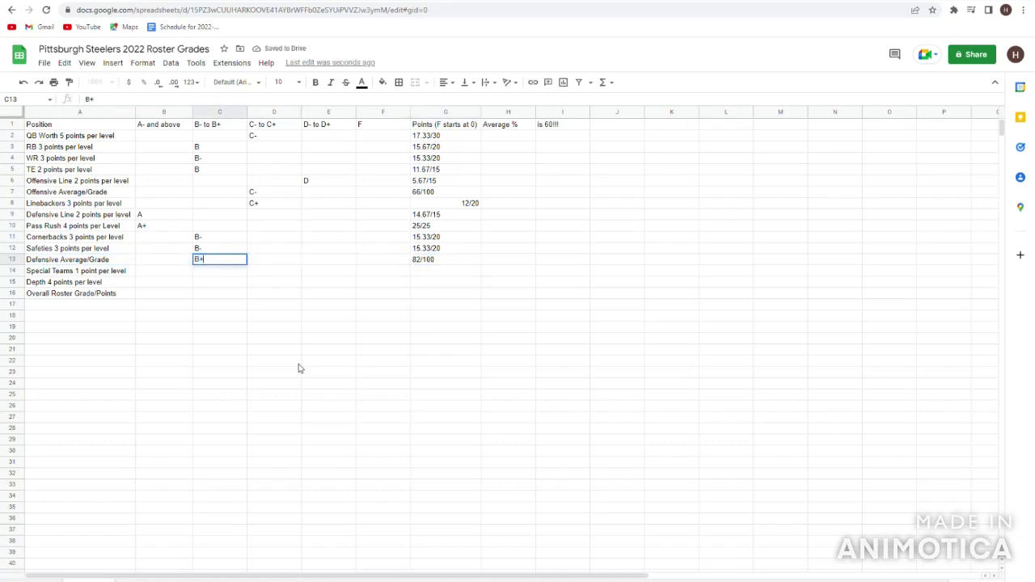
- Review the grades and points entered for the offensive and defensive rows in the roster grades spreadsheet
key(Left)
key(Up)
key(Up)
key(Up)
key(Up)
key(Up)
key(Right)
key(Right)
key(Right)
key(Right)
key(Right)
key(Left)
key(Down)
key(Down)
key(Down)
key(Down)
key(Down)
key(Right)
key(Down)
key(Left)
key(Left)
key(Left)
key(Left)
key(Left)
key(Left)
key(Up)
key(Right)
key(Right)
key(Right)
key(Right)
key(Right)
key(Right)
key(Right)
key(Left)
key(Left)
key(Left)
key(Left)
key(Left)
key(Left)
key(Left)
key(Up)
key(Up)
key(Up)
key(Up)
key(Up)
key(Up)
key(Up)
key(Down)
key(Down)
key(Right)
key(Right)
key(Right)
key(Right)
key(Right)
key(Right)
key(Down)
key(Up)
key(Down)
key(Down)
key(Down)
key(Down)
key(Down)
key(Down)
key(Down)
key(Down)
key(Down)
key(Up)
key(Up)
key(Up)
key(Up)
key(Up)
key(Up)
key(Left)
key(Left)
key(Left)
key(Left)
key(Left)
key(Left)
key(Down)
key(Down)
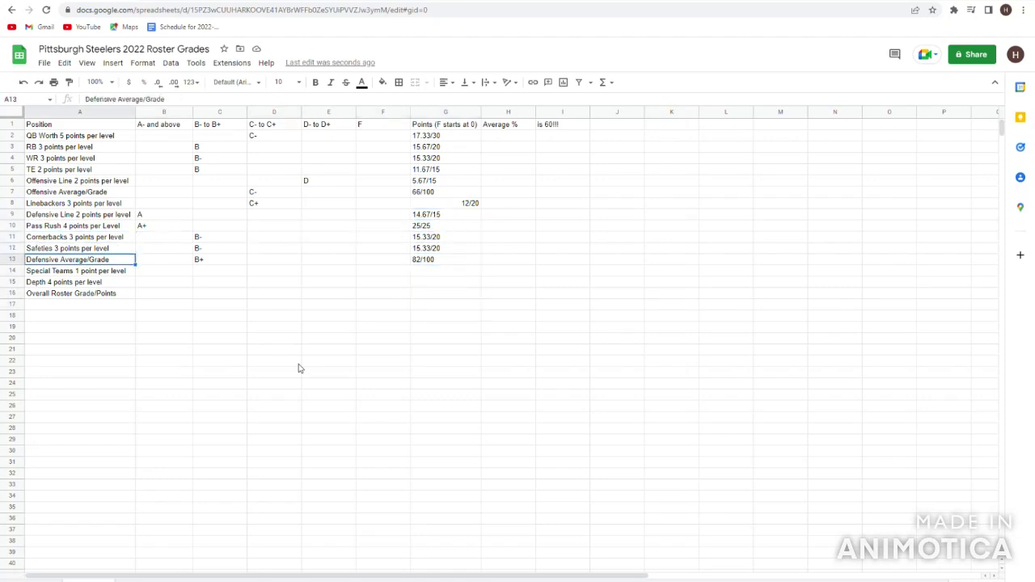
key(Right)
key(Right)
key(Right)
key(Right)
key(Right)
key(Right)
key(Right)
key(Right)
key(Left)
key(Home)
key(Down)
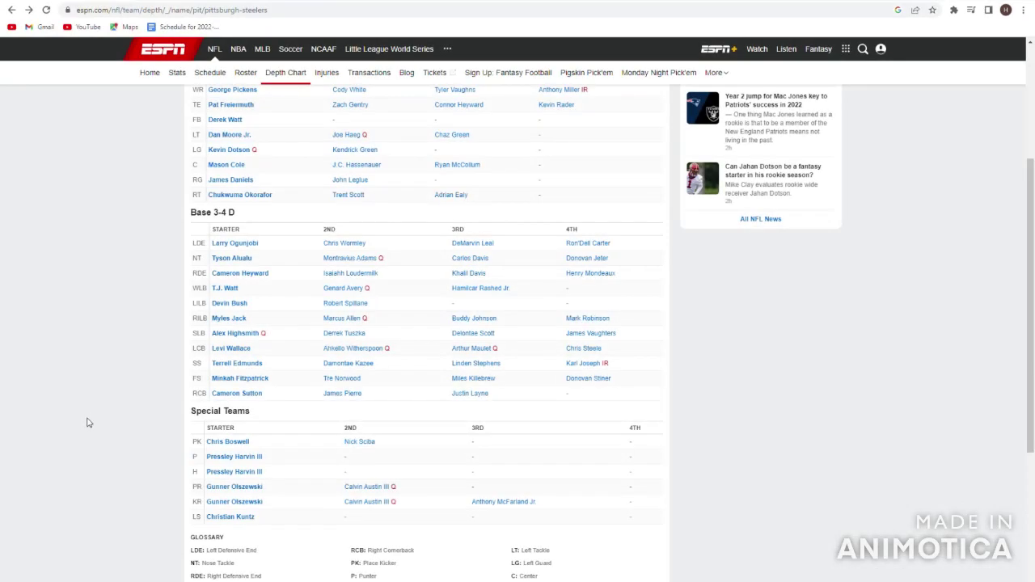
- Switch to the ESPN Steelers depth chart and check the 2021 season stats of kicker Chris Boswell and punter Pressley Harvin III
scroll(89, 422, down, 3)
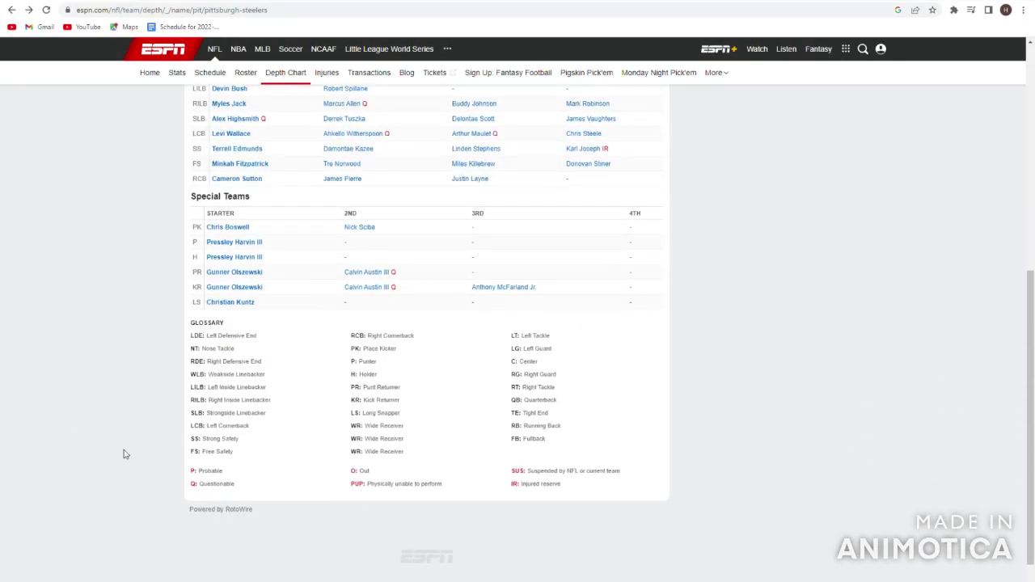
click(226, 229)
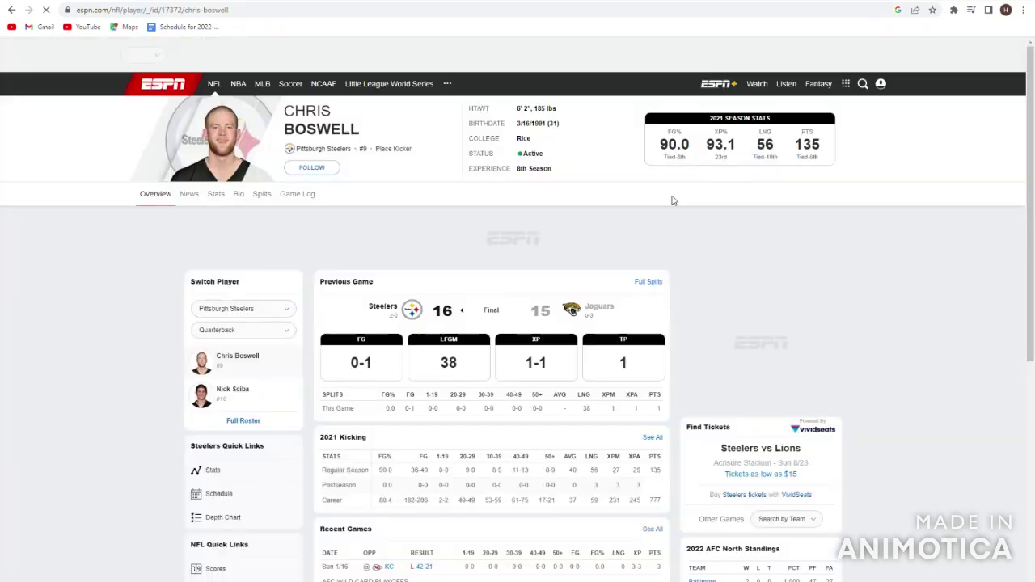
drag(631, 154, 757, 166)
click(758, 173)
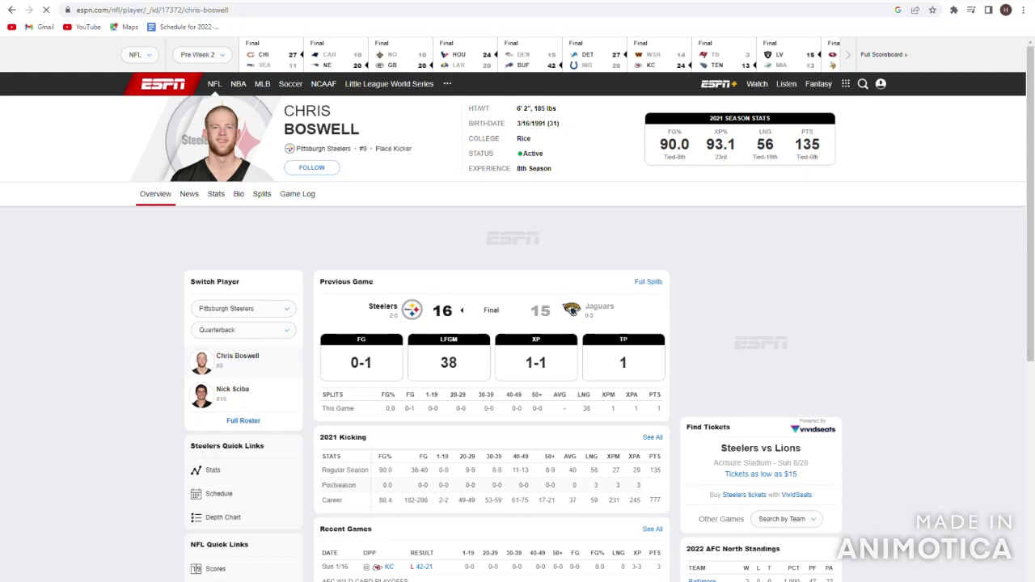
click(13, 8)
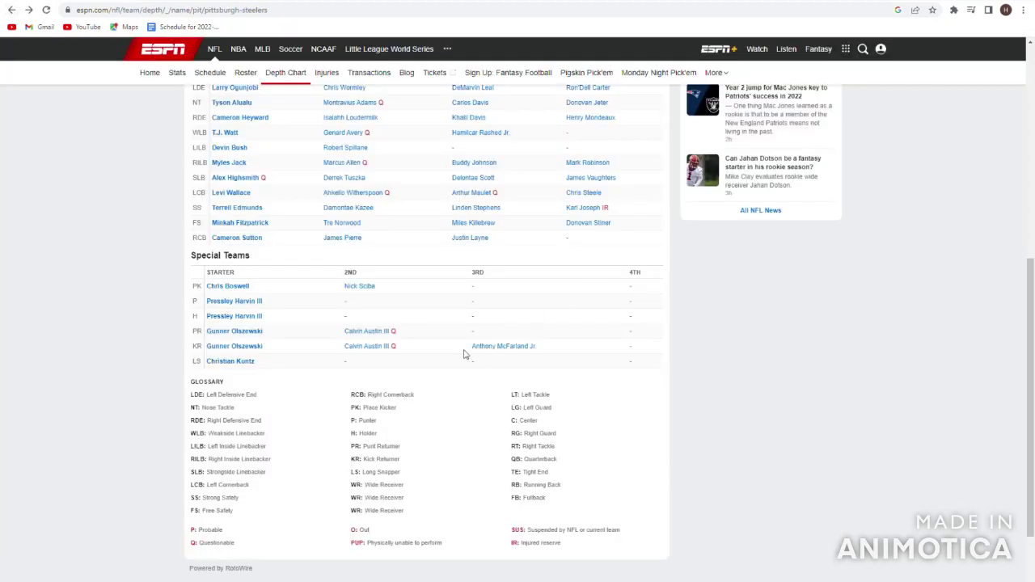
click(246, 302)
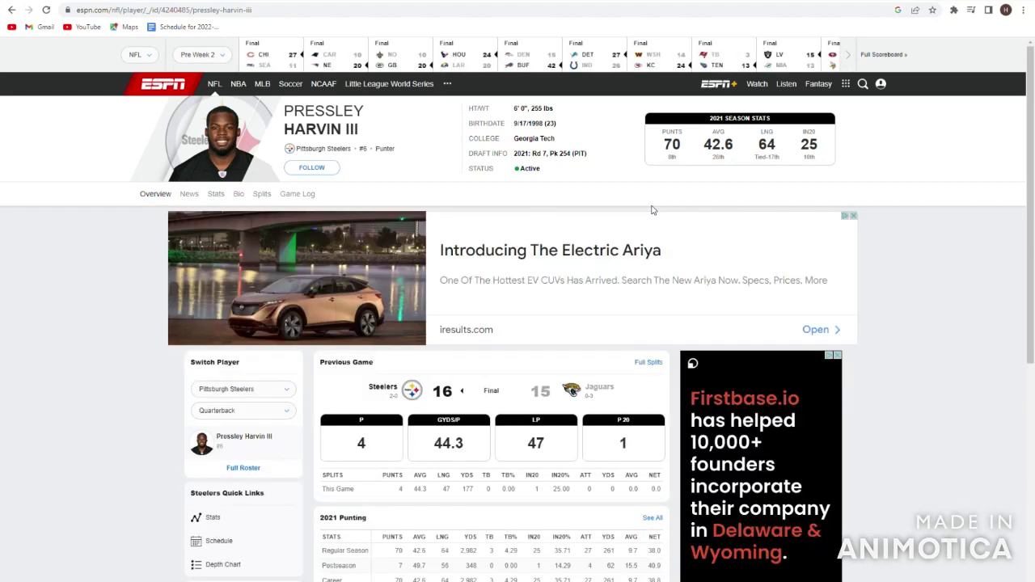
click(10, 10)
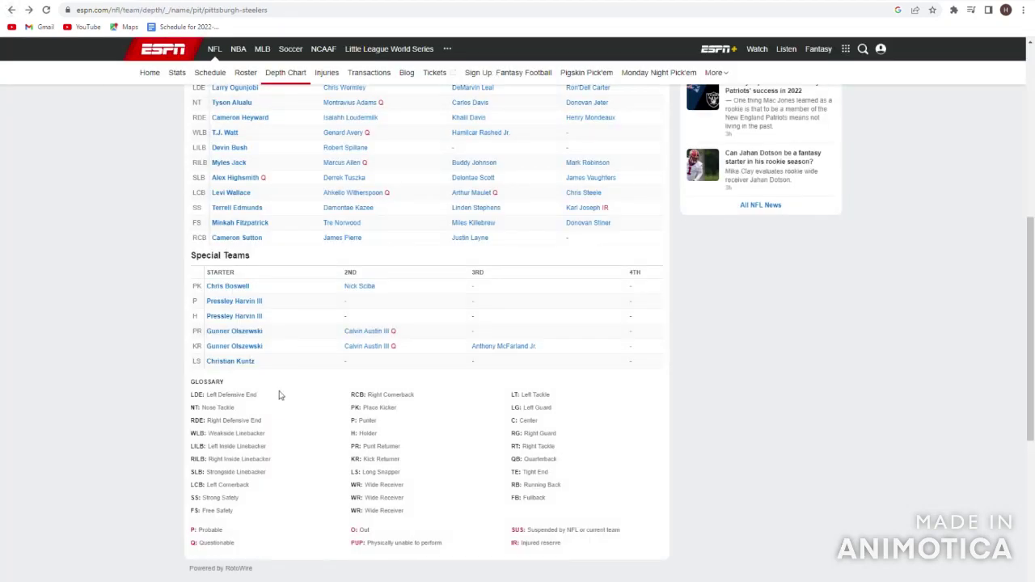
- Check returner Gunner Olszewski's ESPN player page, and examine the rest of the special teams depth chart
scroll(259, 340, down, 1)
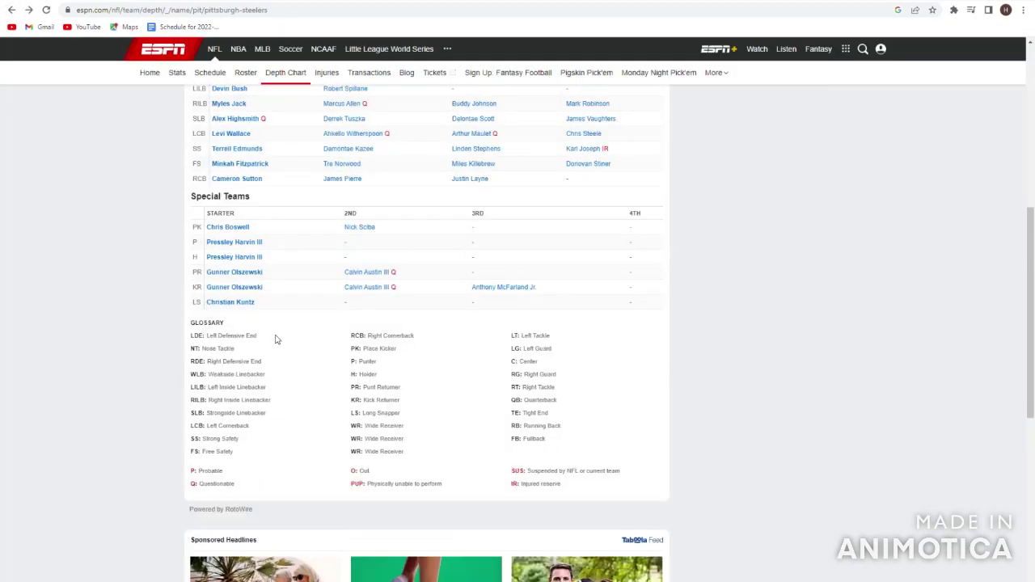
click(258, 275)
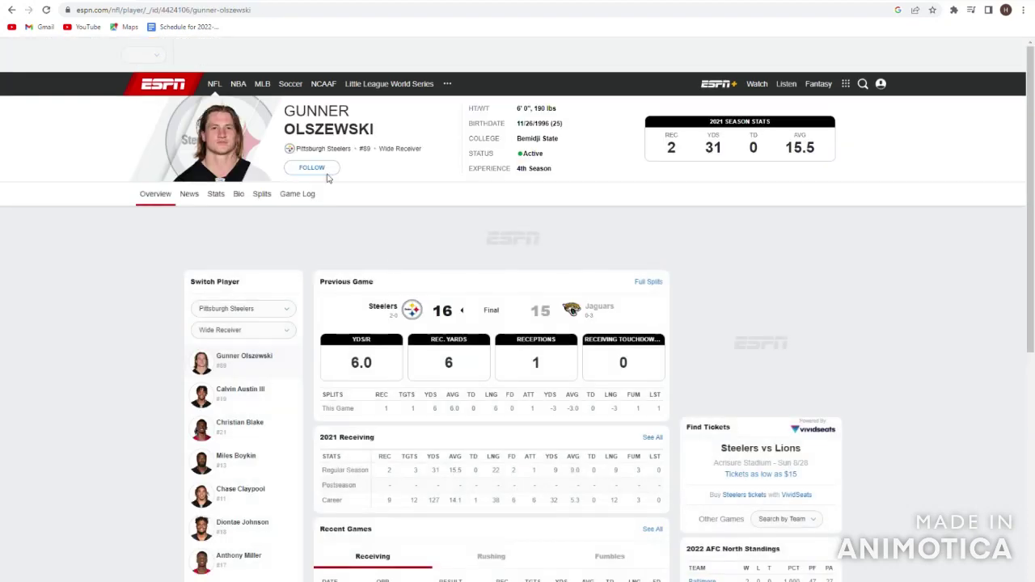
click(10, 9)
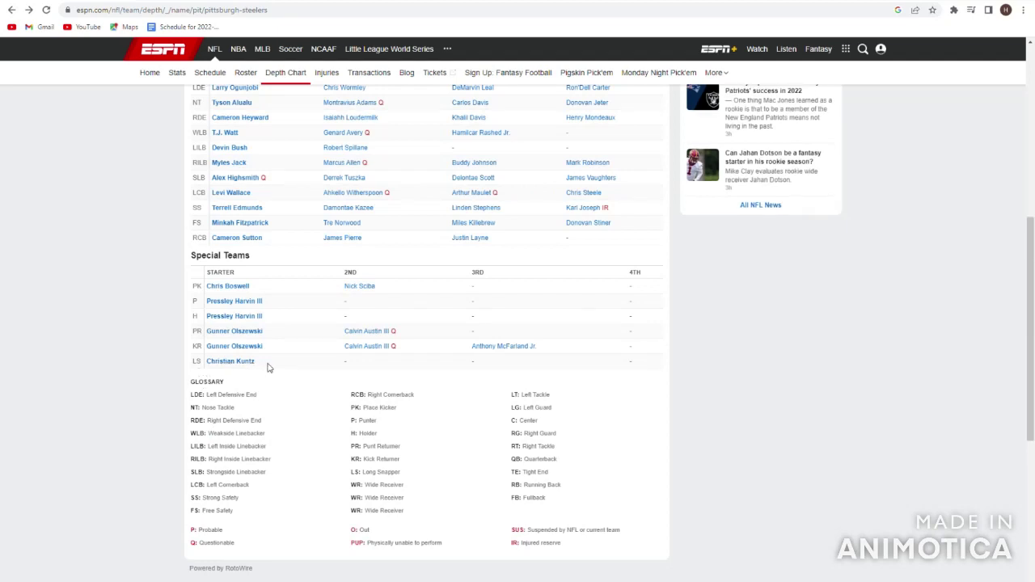
scroll(269, 368, down, 1)
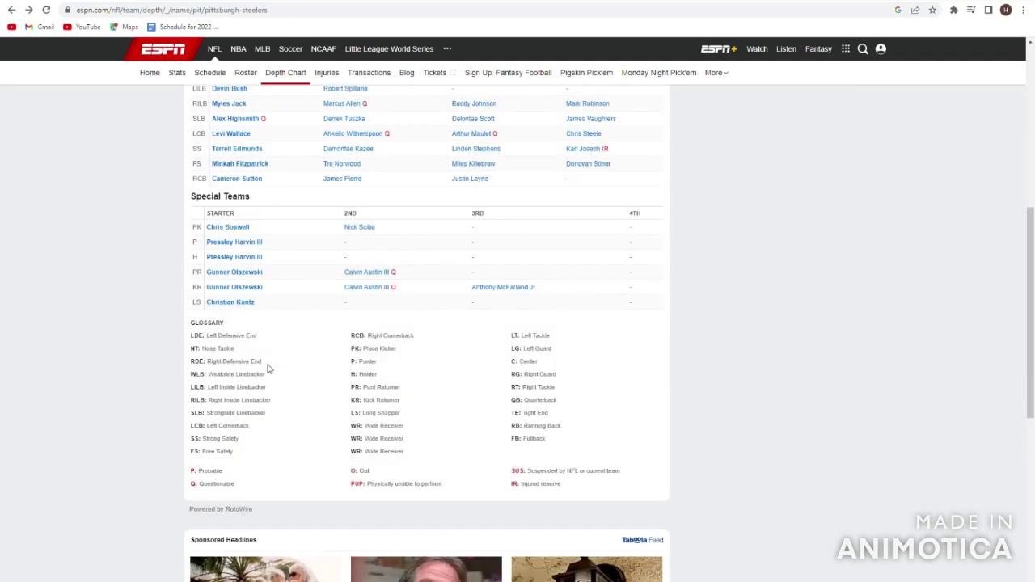
scroll(269, 393, down, 1)
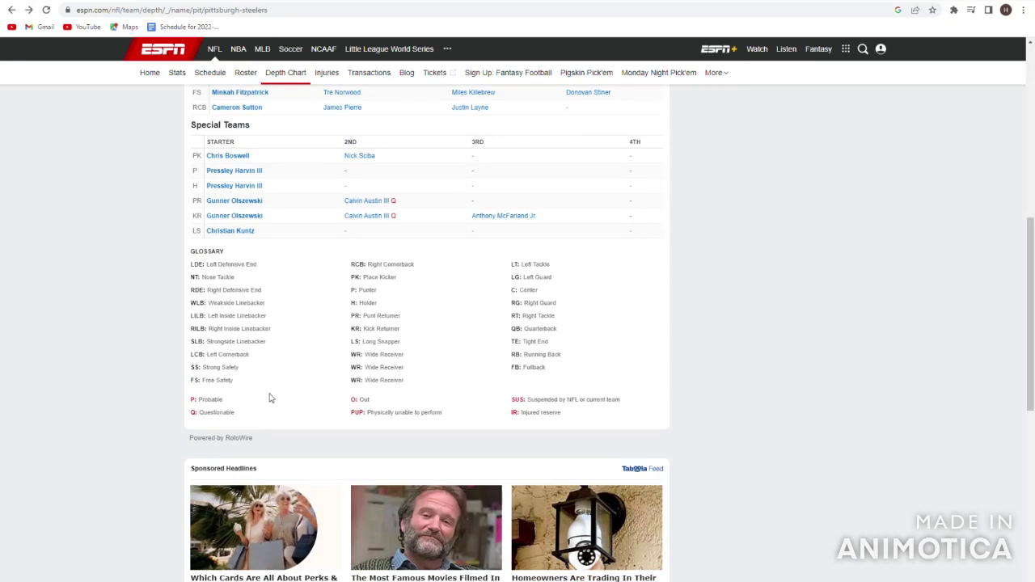
drag(260, 373, 159, 365)
click(160, 363)
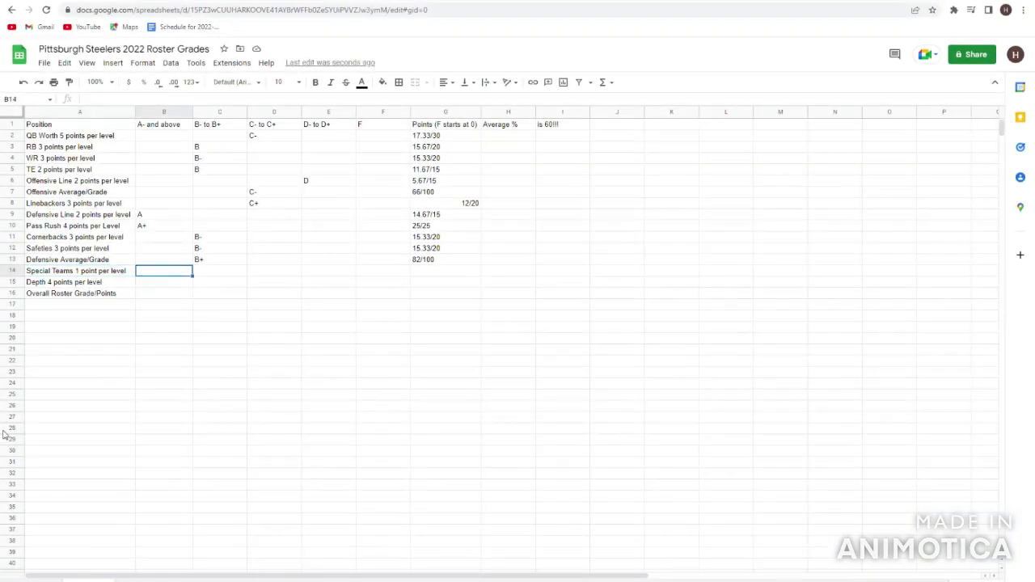
- In the roster grades spreadsheet, grade the Special Teams row C+ in the C- to C+ column
key(Right)
key(Right)
key(Right)
key(Right)
key(Right)
key(Right)
key(Right)
key(Left)
key(Left)
key(Left)
key(Left)
key(Left)
key(Left)
key(Right)
text(C-)
key(Return)
key(Up)
text(C)
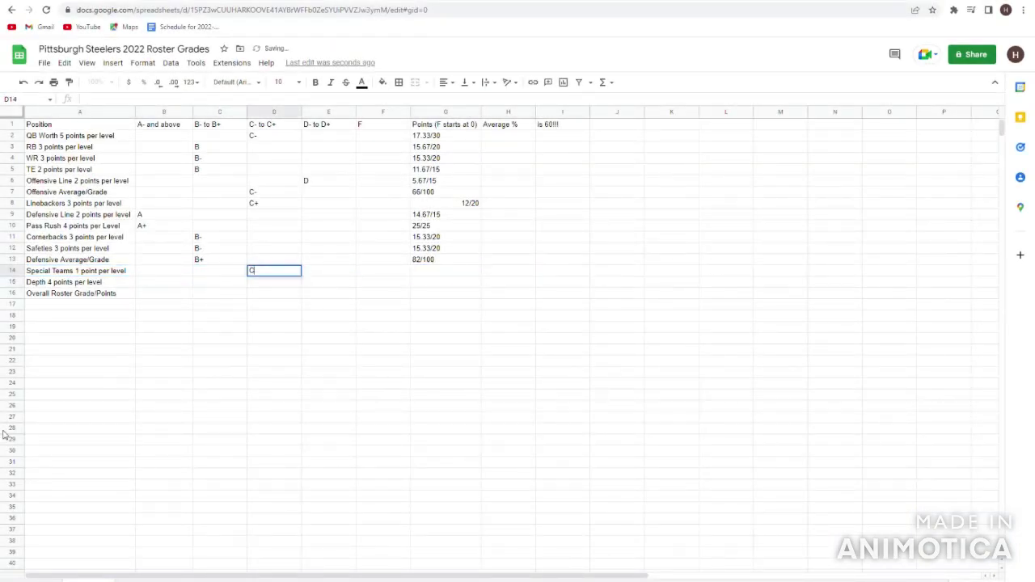
text(+)
- Enter 6/10 as the points for the Special Teams row
key(Right)
key(Right)
key(Right)
key(Right)
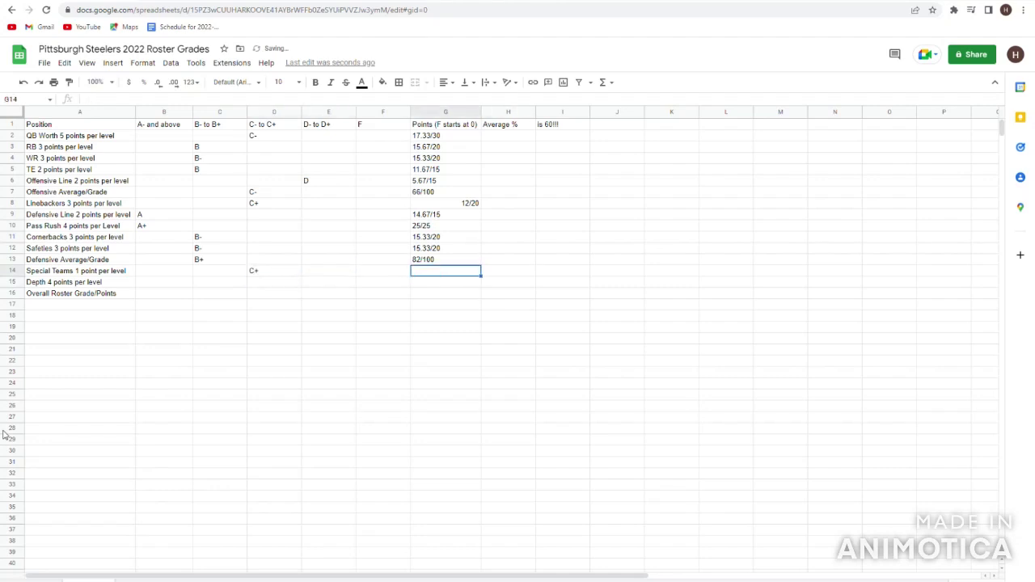
key(Right)
key(Left)
key(Left)
text(6/10)
key(Return)
key(Left)
key(Home)
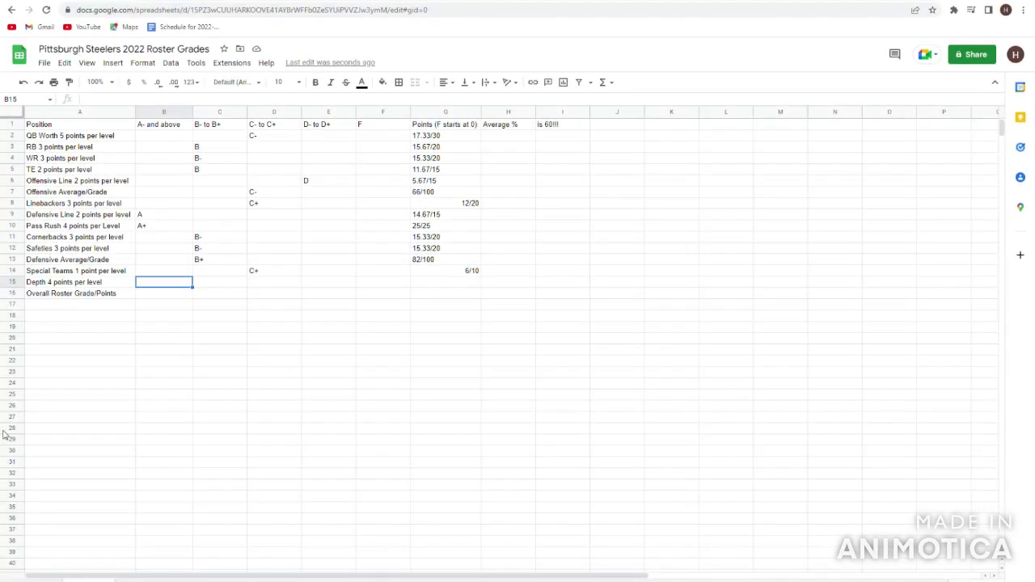
- Review the grades given to the offensive positions, from QB to Offensive Line, in the roster spreadsheet
key(Up)
key(Up)
key(Up)
key(Up)
key(Up)
key(Up)
key(Up)
key(Up)
key(Up)
key(Up)
key(Up)
key(Right)
key(Up)
key(Right)
key(Down)
key(Left)
key(Right)
key(Down)
key(Up)
key(Down)
key(Down)
key(Right)
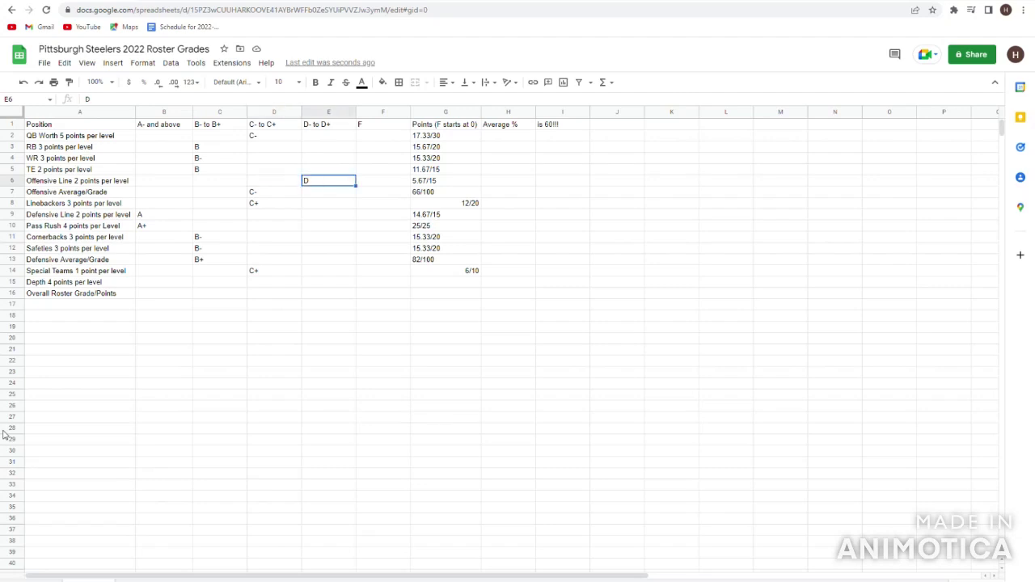
key(Down)
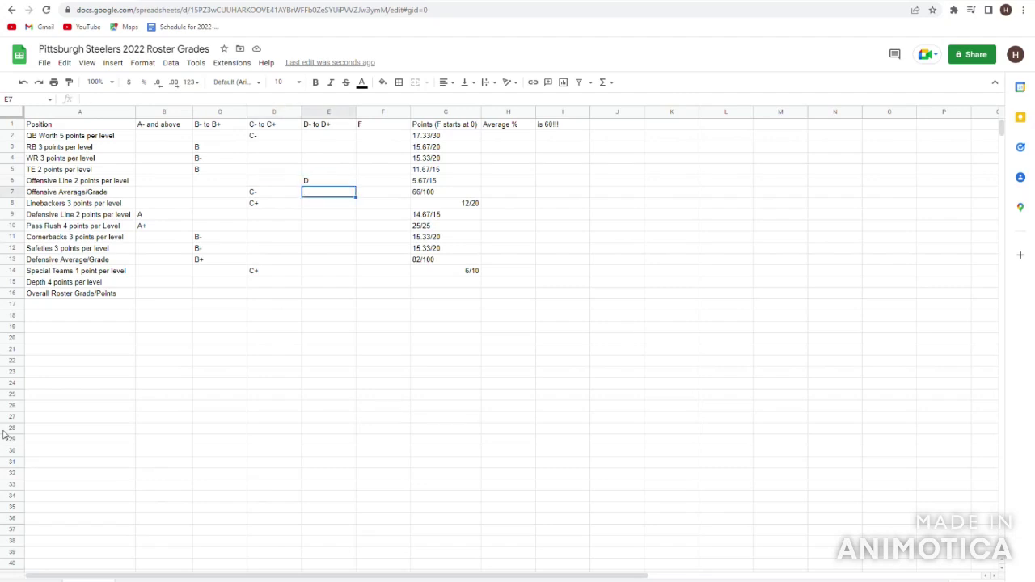
- Review the Offensive Average grade and the defensive grades from Linebackers to Defensive Average
key(Down)
key(Left)
key(Up)
key(Right)
key(Down)
key(Left)
key(Up)
key(Down)
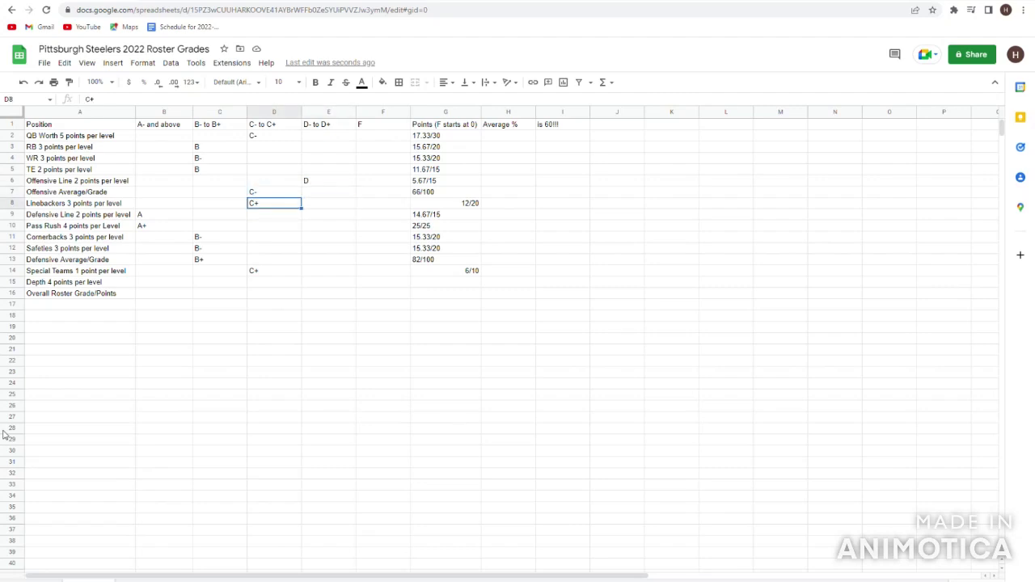
key(Down)
key(Left)
key(Down)
key(Right)
key(Down)
key(Left)
key(Up)
key(Down)
key(Down)
key(Up)
key(Down)
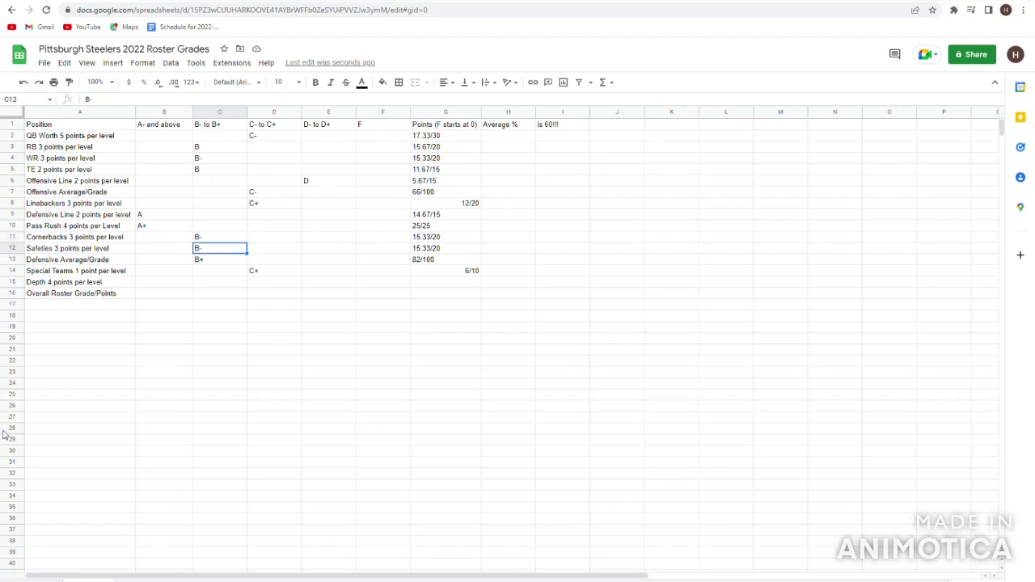
key(Down)
key(Up)
key(Down)
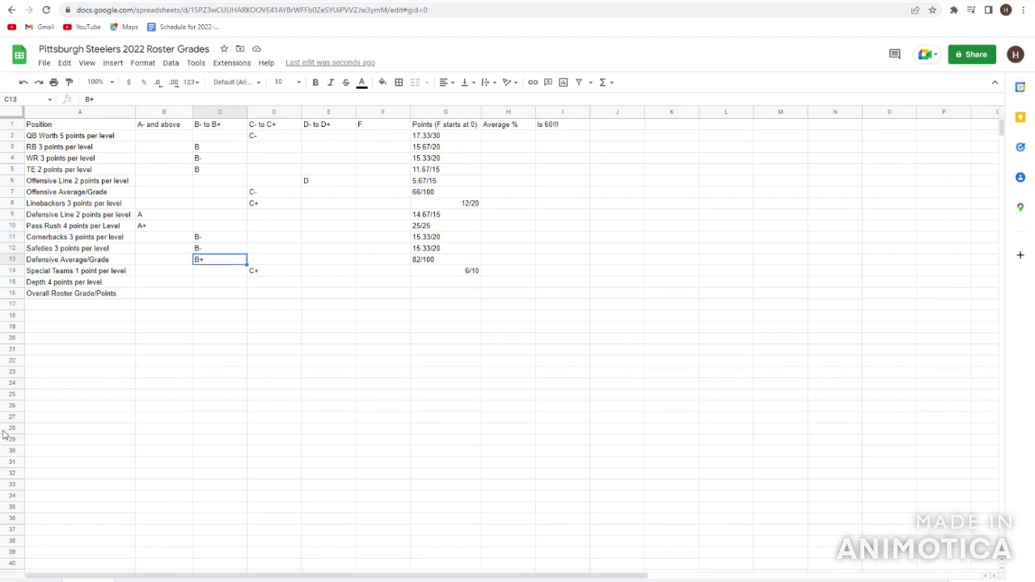
key(Right)
key(Left)
key(Down)
key(Up)
- Grade the Depth row C+ in the C- to C+ column
key(Down)
key(Down)
key(Right)
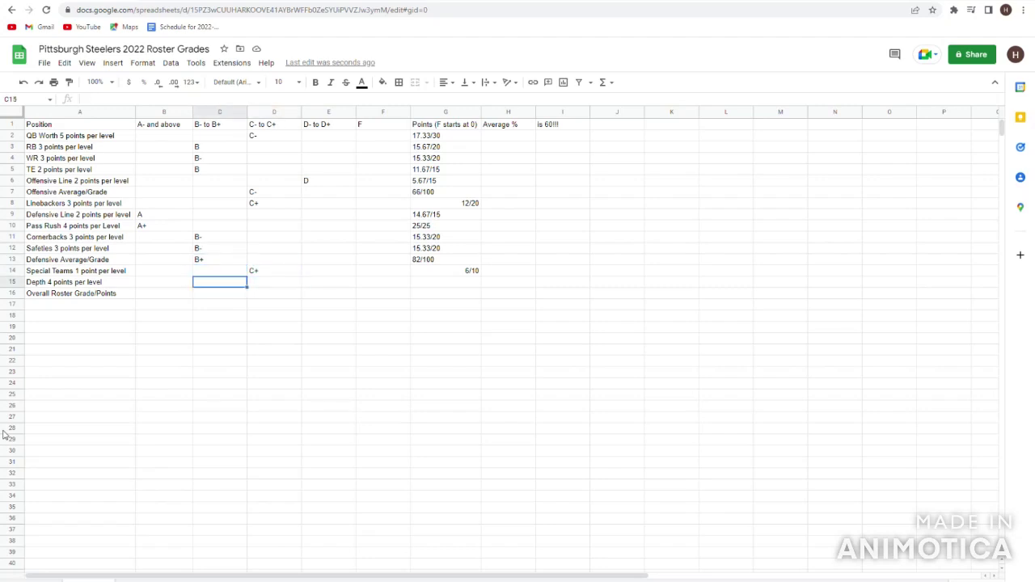
text(C+)
key(Return)
key(Up)
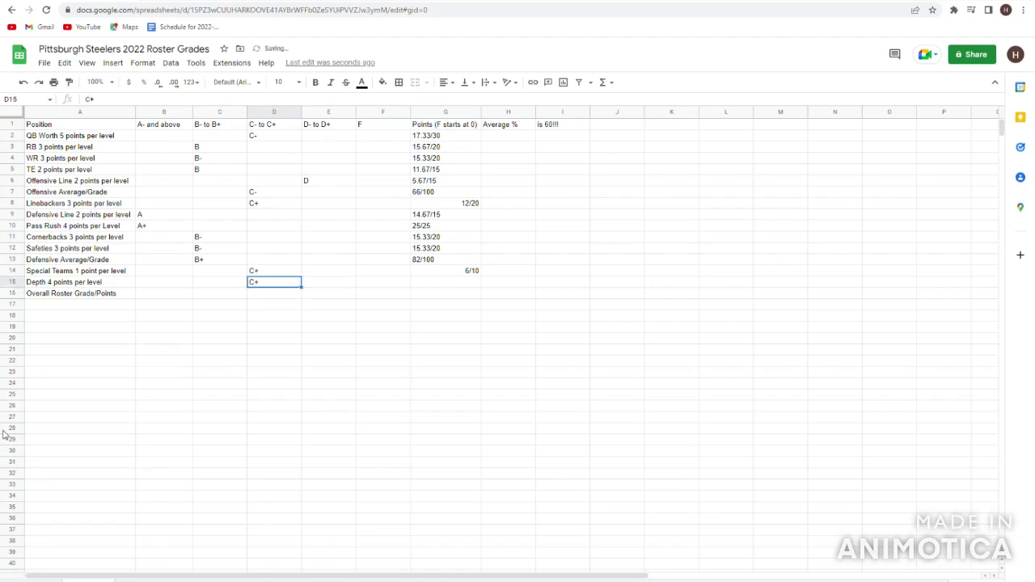
- Enter 15/25 as the points for the Depth row
key(Right)
key(Right)
key(Right)
key(Right)
key(Left)
text(1)
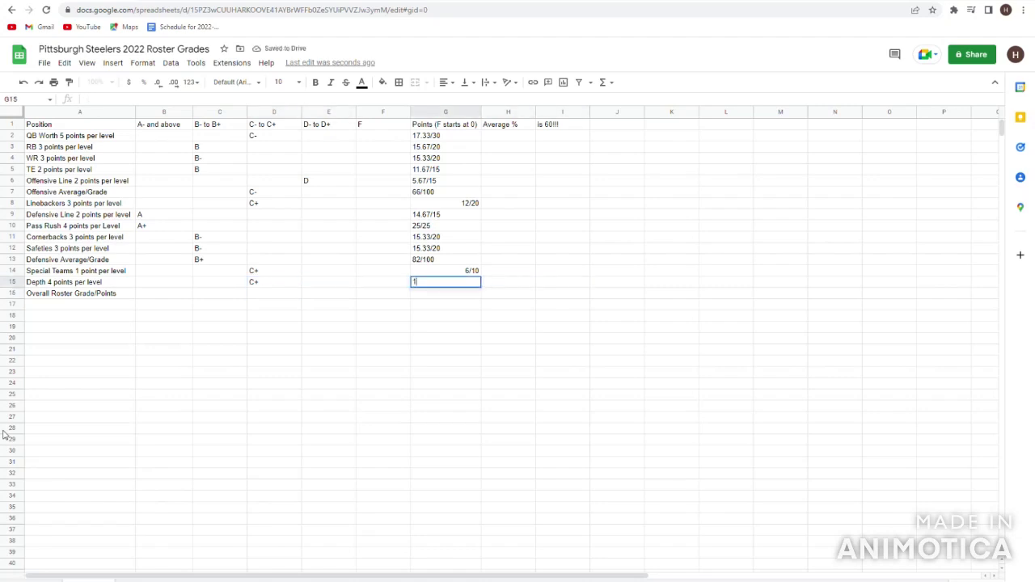
text(5/35)
text(25)
key(Return)
- Enter 169/235 as the points for the Overall Roster Grade/Points row
key(Left)
key(Left)
key(Left)
key(Left)
key(Left)
key(Left)
key(Right)
key(Right)
key(Right)
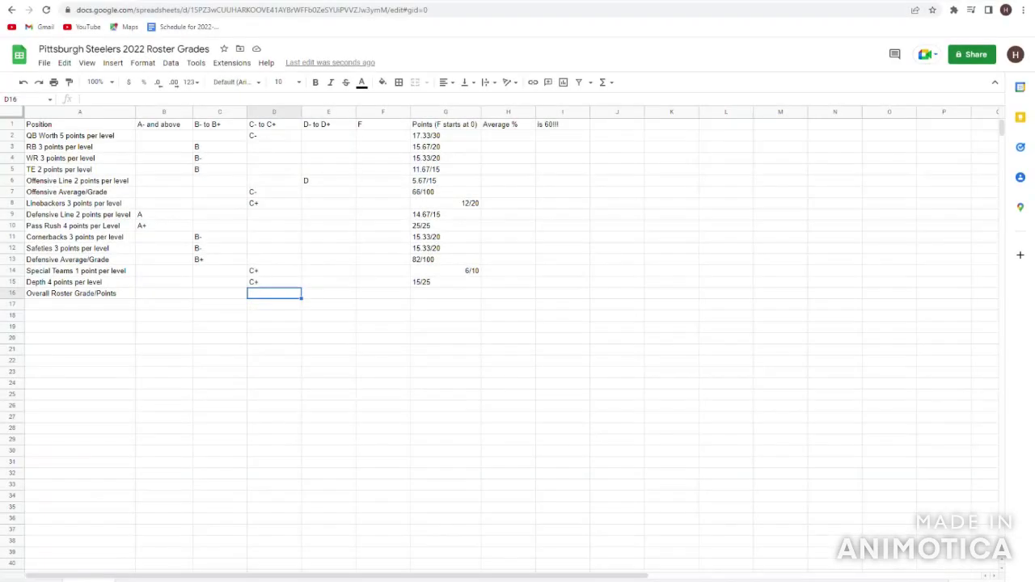
key(Right)
key(Right)
key(Right)
text(1)
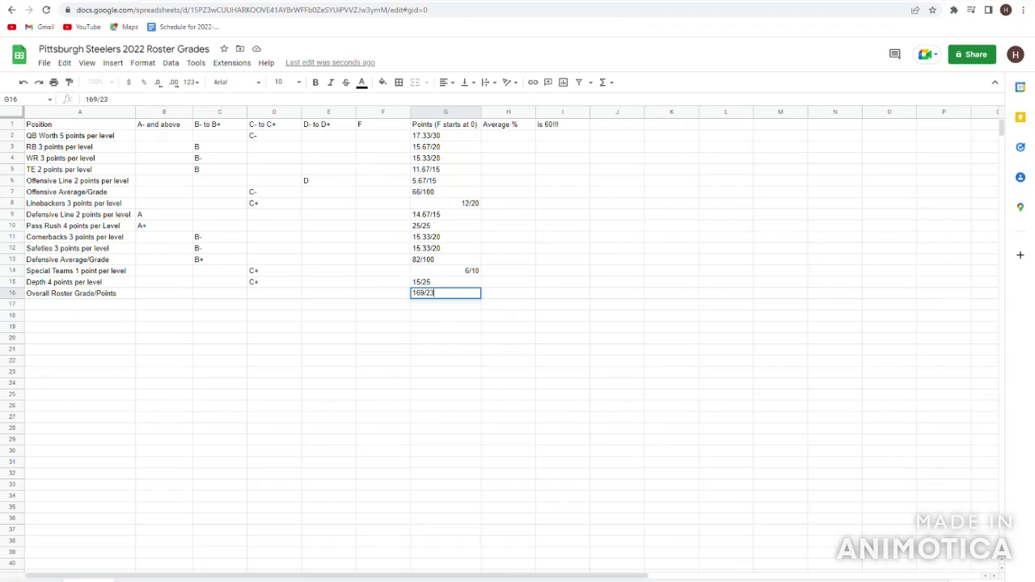
text(69/235)
key(Left)
- Grade the Overall Roster Grade/Points row C+ in the C- to C+ column
key(Left)
key(Left)
key(Left)
key(Left)
key(Right)
key(Right)
text(C+)
key(Return)
key(Up)
- Review the overall roster row, and go back up to examine the Offensive Average row's grade and points
key(Left)
key(Right)
key(Left)
key(Left)
key(Left)
key(Right)
key(Right)
key(Right)
key(Right)
key(Up)
key(Up)
key(Up)
key(Up)
key(Up)
key(Up)
key(Up)
key(Left)
key(Left)
key(Left)
key(Left)
key(Up)
key(Down)
key(Up)
key(Up)
key(Up)
key(Down)
key(Right)
key(Right)
key(Right)
key(Right)
key(Right)
key(Right)
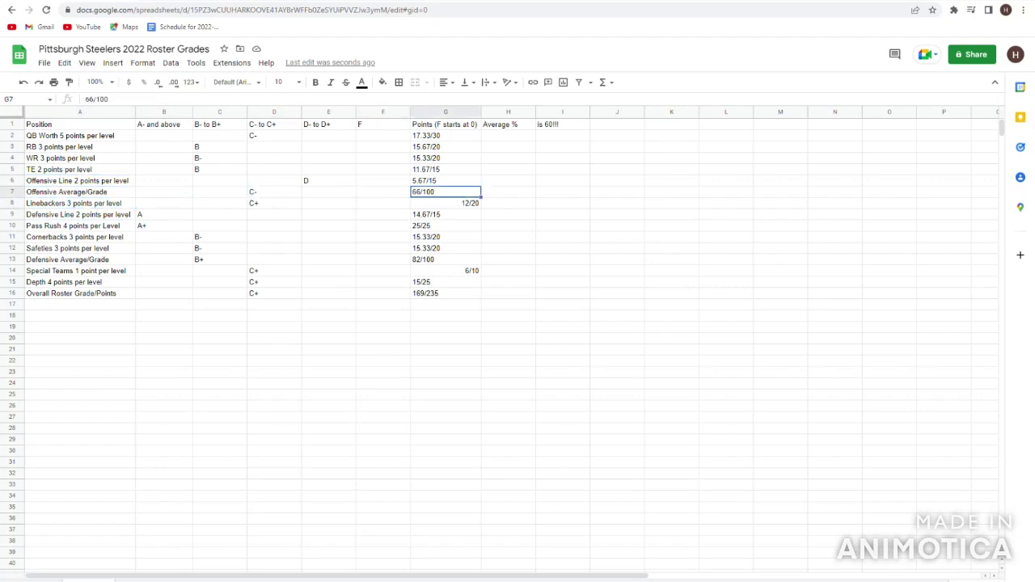
- Review the remaining rows from the Offensive Average down through the defense to Special Teams
key(Left)
key(Left)
key(Left)
key(Left)
key(Left)
key(Left)
key(Down)
key(Down)
key(Down)
key(Down)
key(Down)
key(Down)
key(Down)
key(Down)
key(Down)
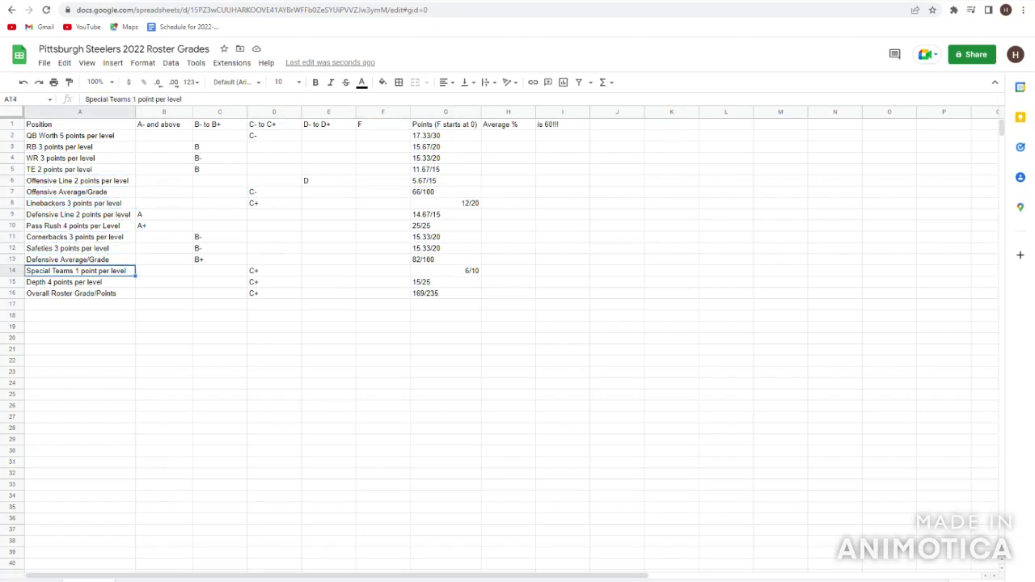
- Examine the Special Teams row across its grade and points columns
key(Right)
key(Right)
key(Right)
key(Right)
key(Right)
key(Right)
key(Right)
key(Right)
key(Left)
key(Left)
key(Left)
key(Left)
key(Left)
key(Left)
key(Left)
key(Left)
- Examine the Depth row across its grade and points columns
key(Right)
key(Right)
key(Right)
key(Right)
key(Right)
key(Right)
key(Right)
key(Right)
key(Right)
key(Left)
key(Left)
key(Left)
key(Left)
key(Left)
key(Left)
key(Left)
key(Left)
- Examine the Overall Roster Grade/Points row, finishing on its points cell
key(Right)
key(Right)
key(Right)
key(Right)
key(Right)
key(Right)
key(Right)
key(Left)
key(Left)
key(Left)
key(Right)
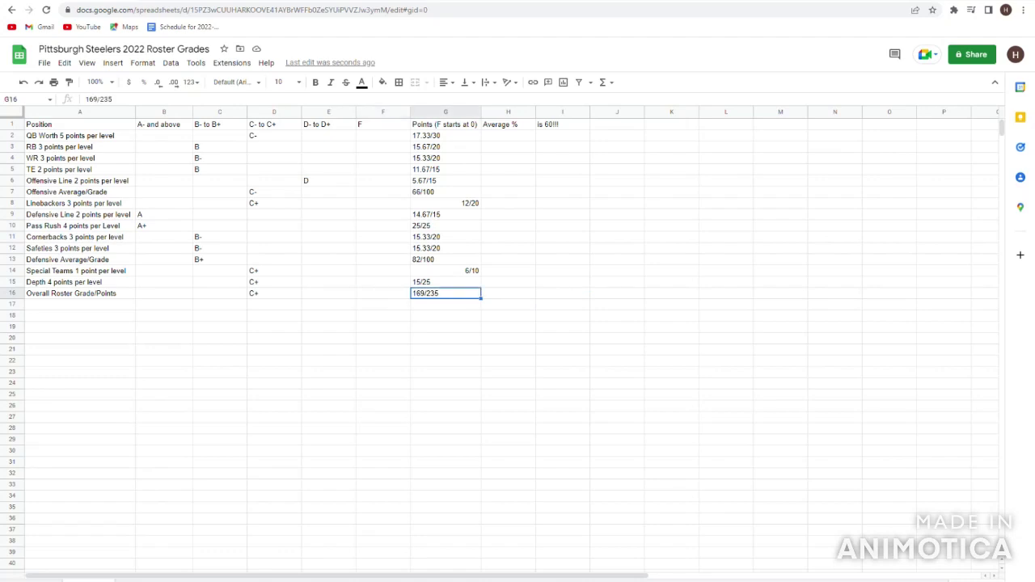